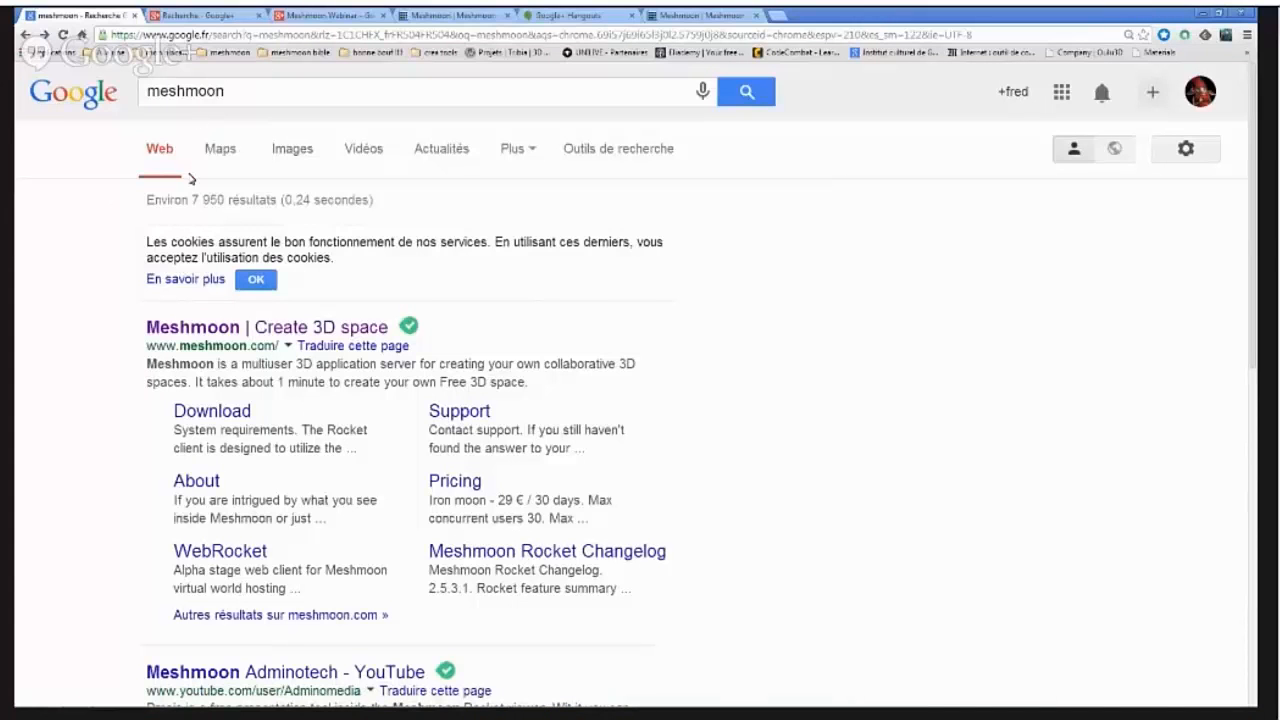
Step: Open the 'Meshmoon | Create 3D space' search result to reach meshmoon.com
{"action": "left_click", "coordinate": [195, 330]}
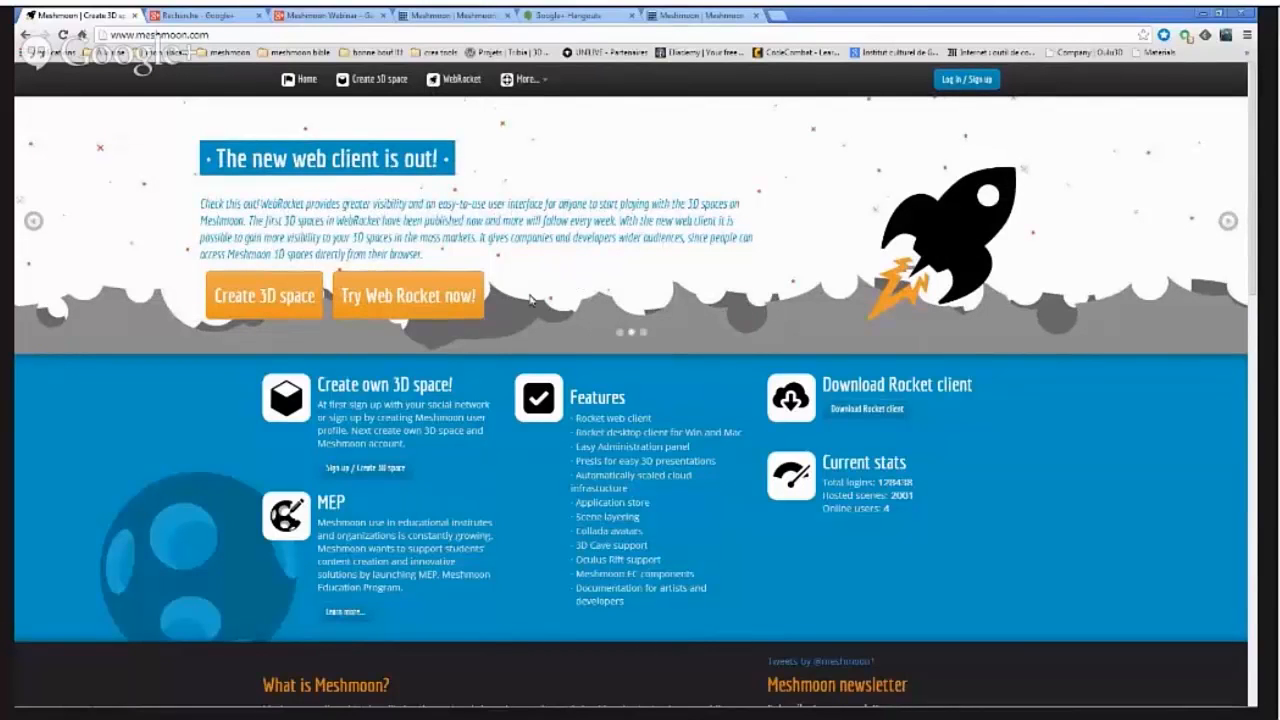
Step: Log in to Meshmoon with the account's username and password
{"action": "left_click", "coordinate": [966, 79]}
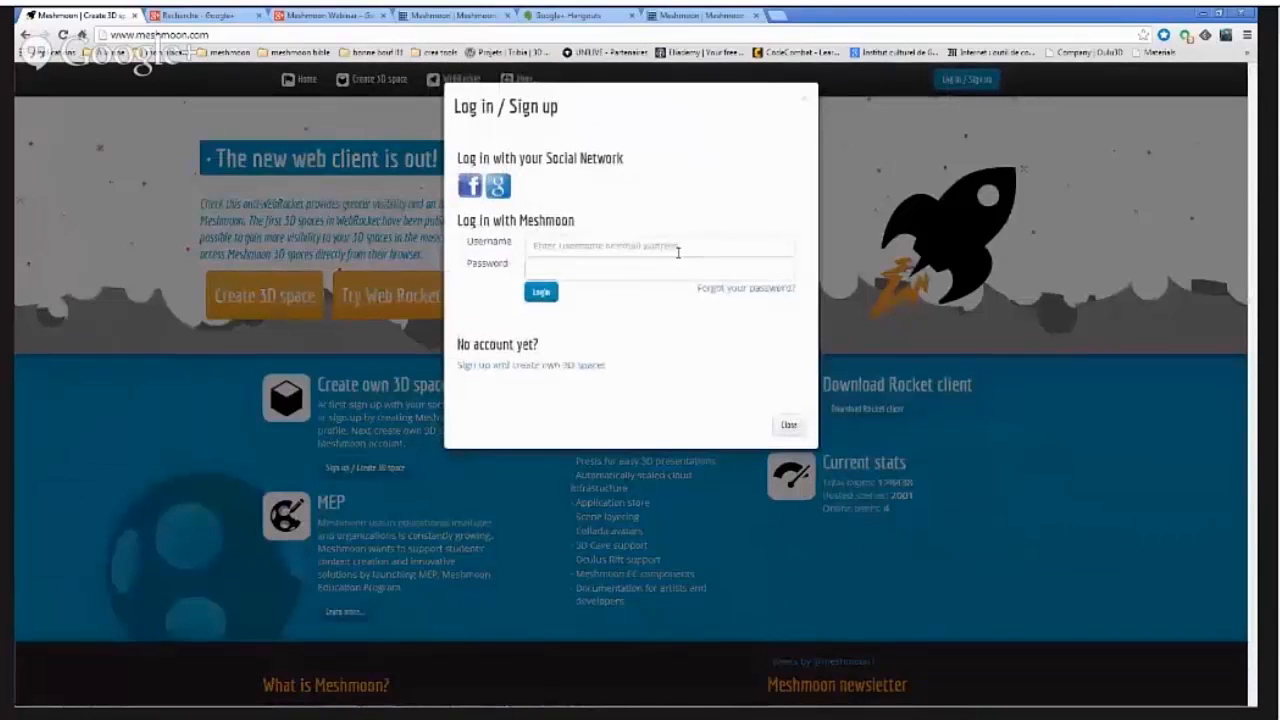
{"action": "left_click", "coordinate": [678, 252]}
{"action": "type", "text": "baltha"}
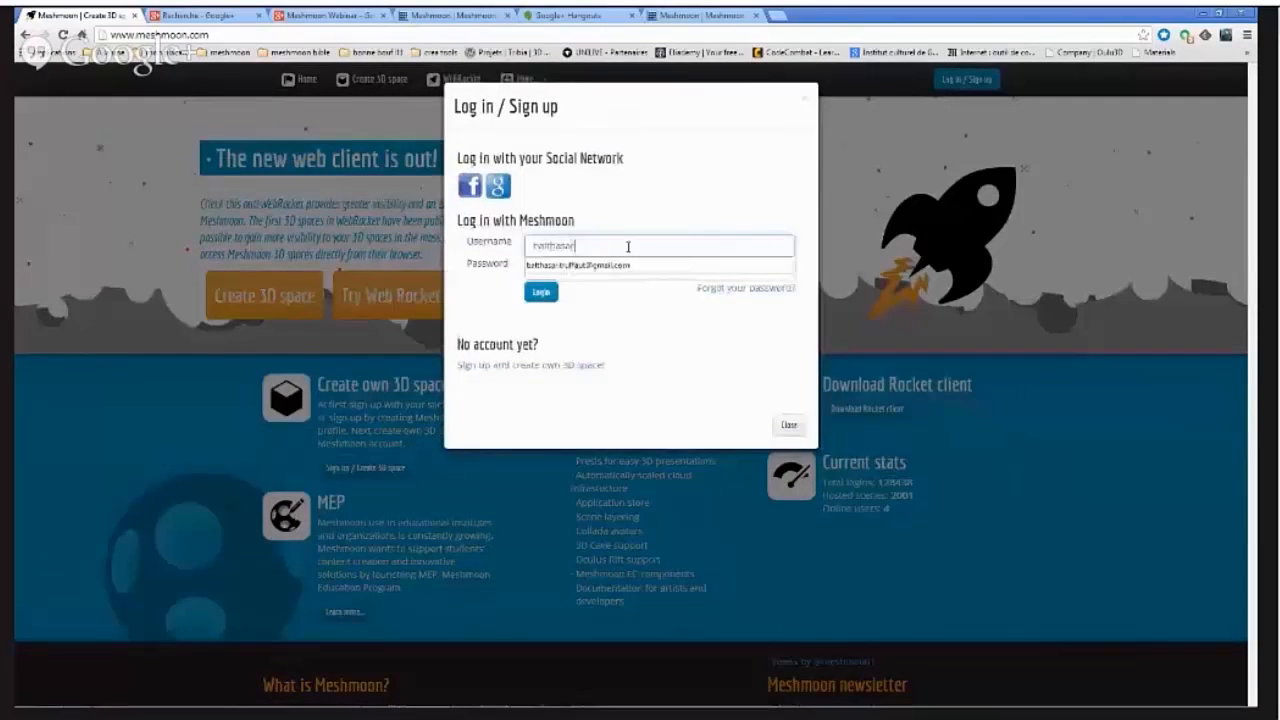
{"action": "type", "text": "sar"}
{"action": "left_click", "coordinate": [608, 265]}
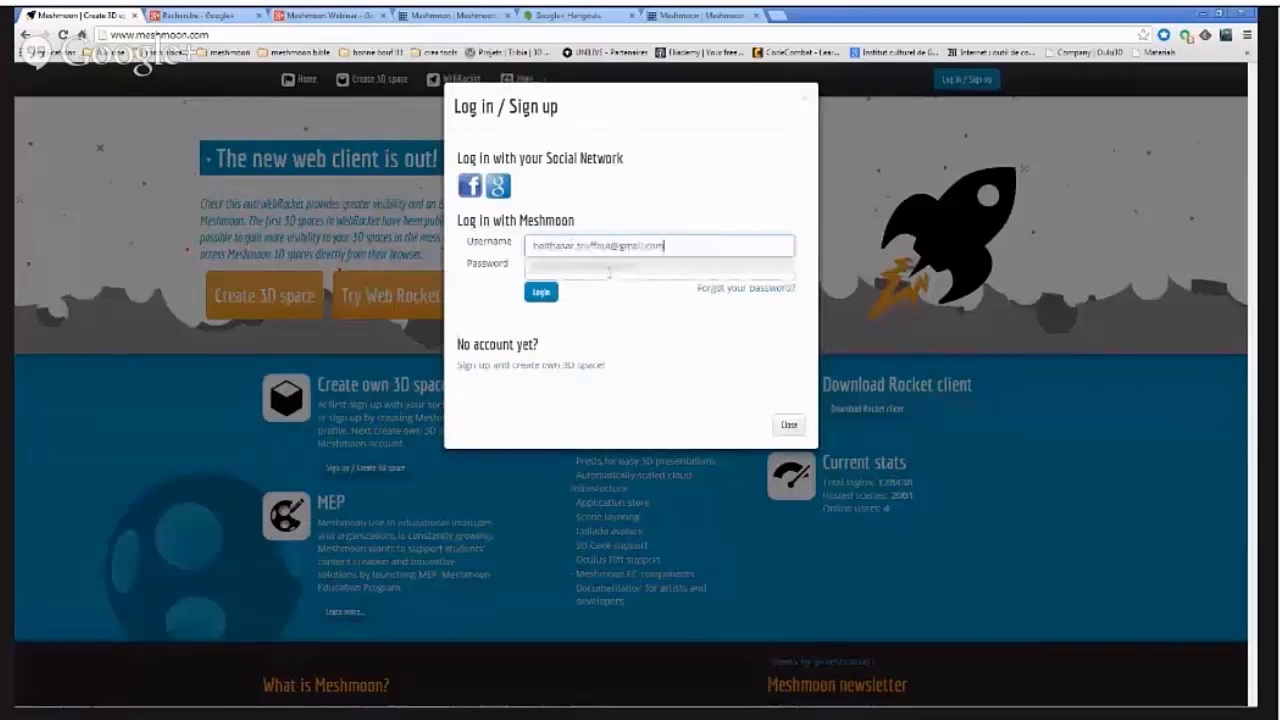
{"action": "left_click", "coordinate": [608, 272]}
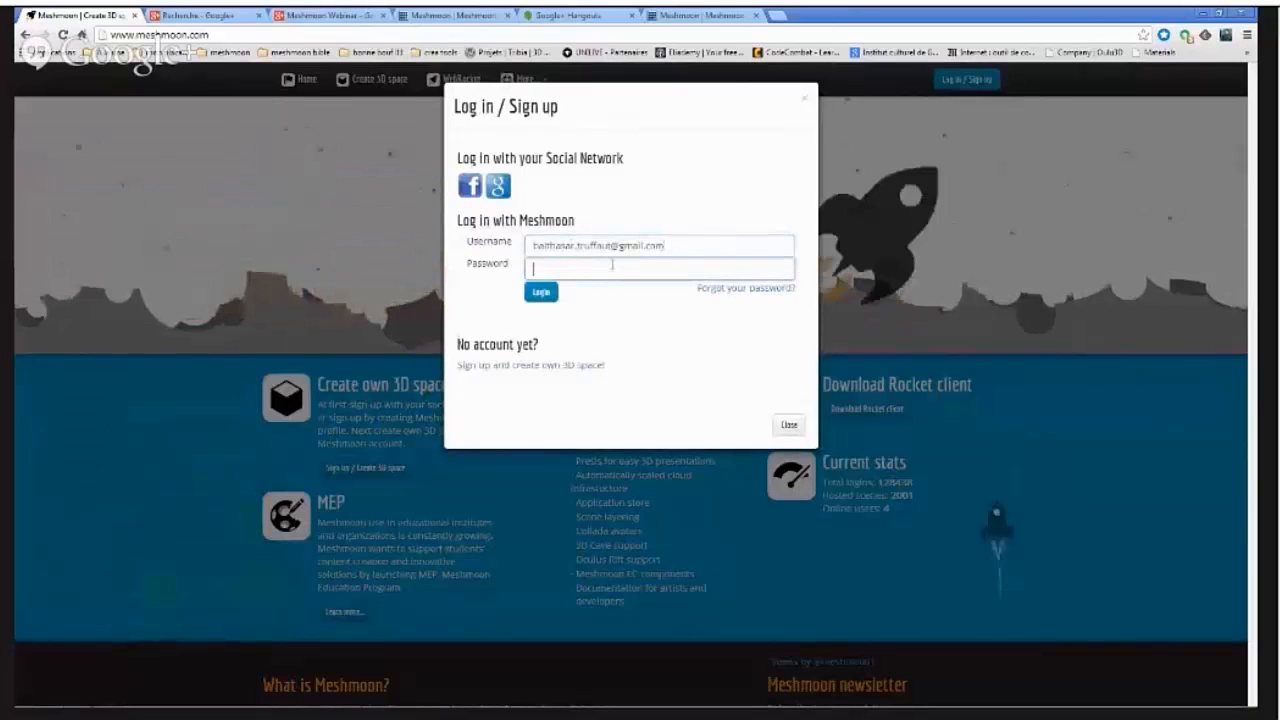
{"action": "type", "text": "***"}
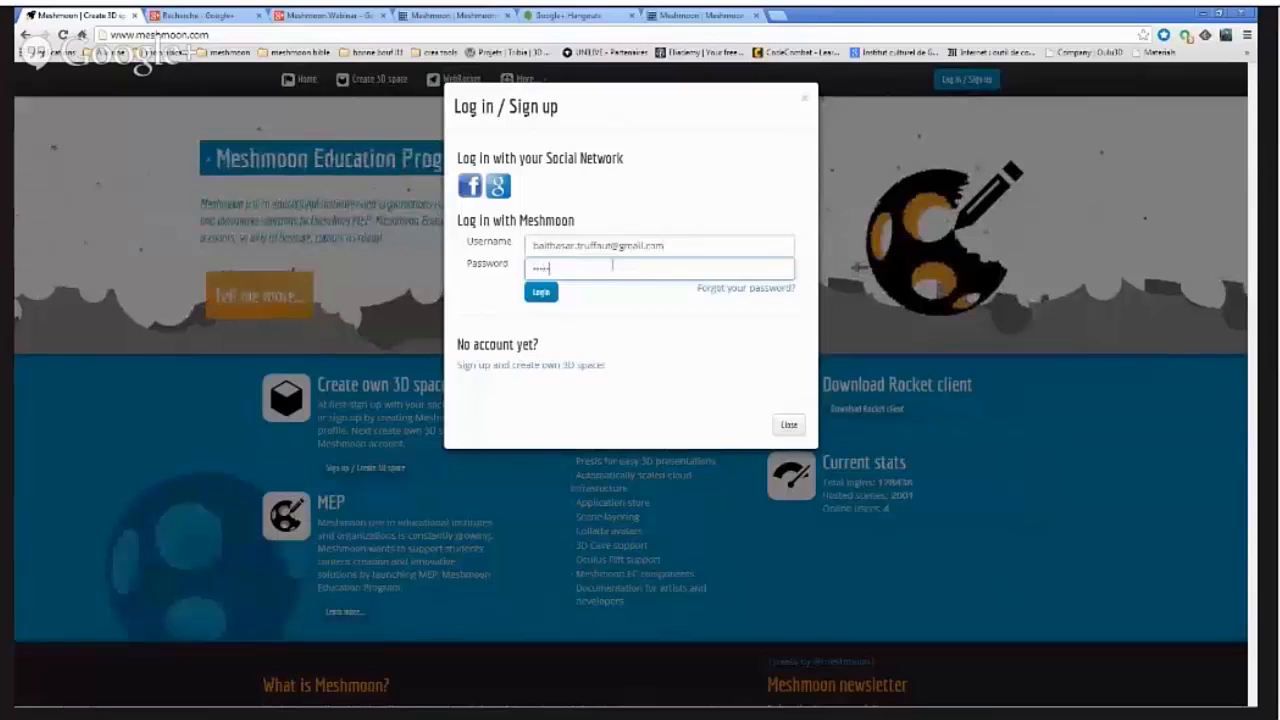
{"action": "type", "text": "*****"}
{"action": "key", "text": "Return"}
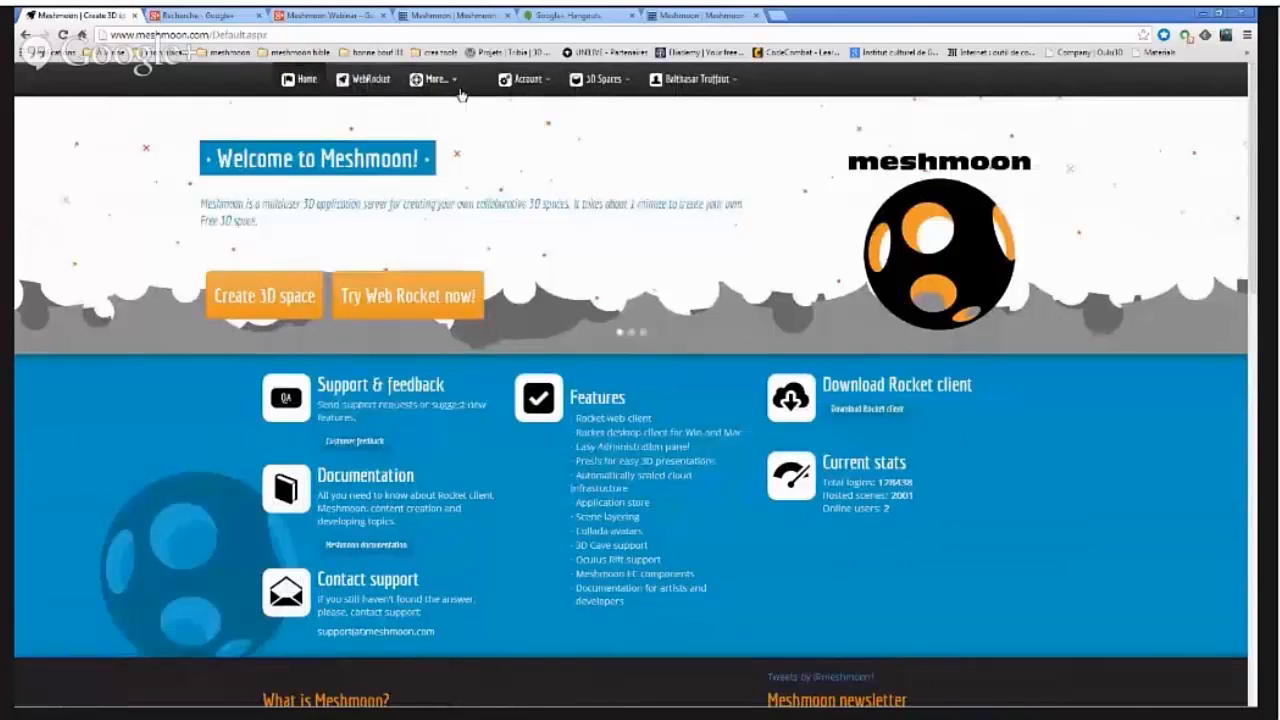
Step: Choose 'Webinar space' from the 3D Spaces menu to open its settings
{"action": "left_click", "coordinate": [605, 80]}
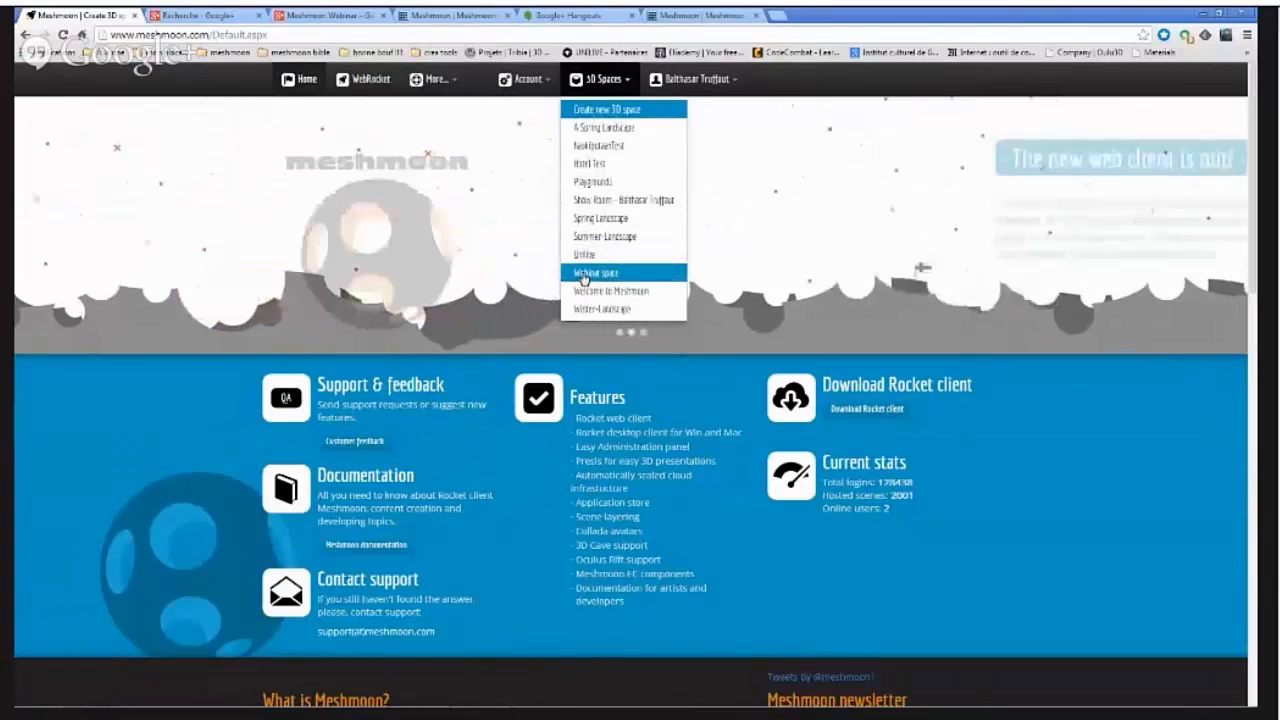
{"action": "mouse_move", "coordinate": [536, 690]}
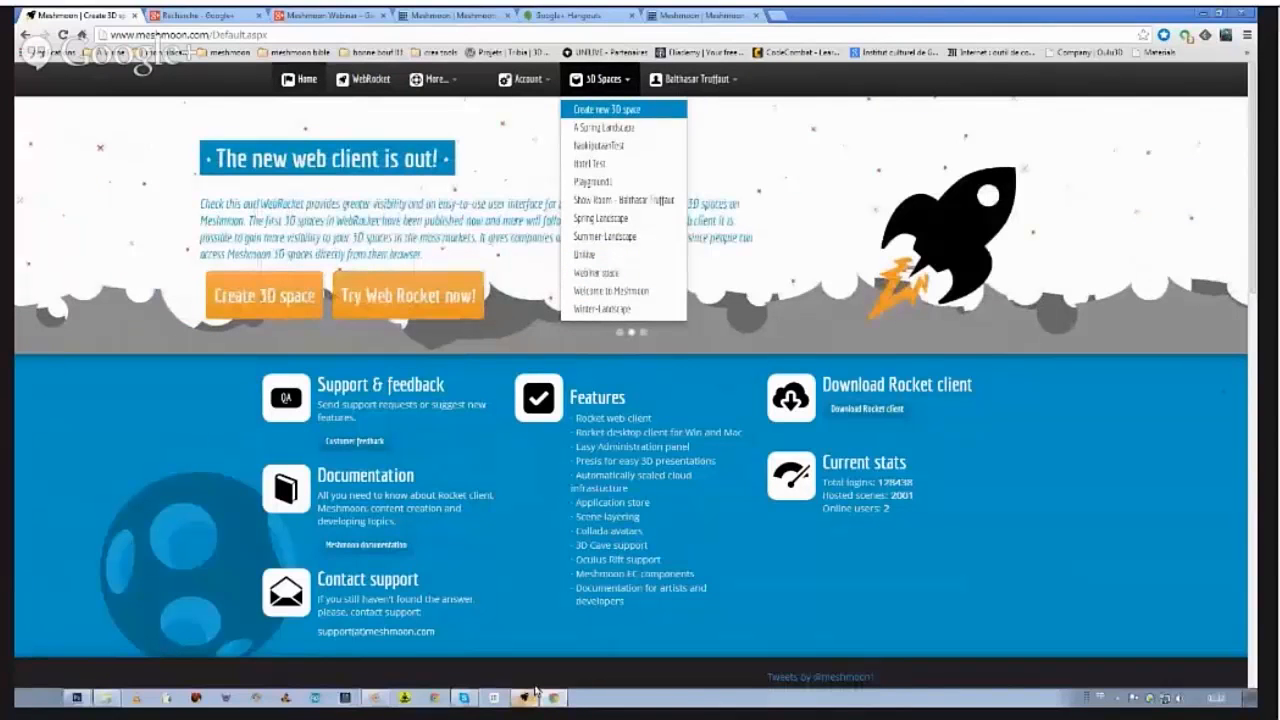
{"action": "left_click", "coordinate": [594, 273]}
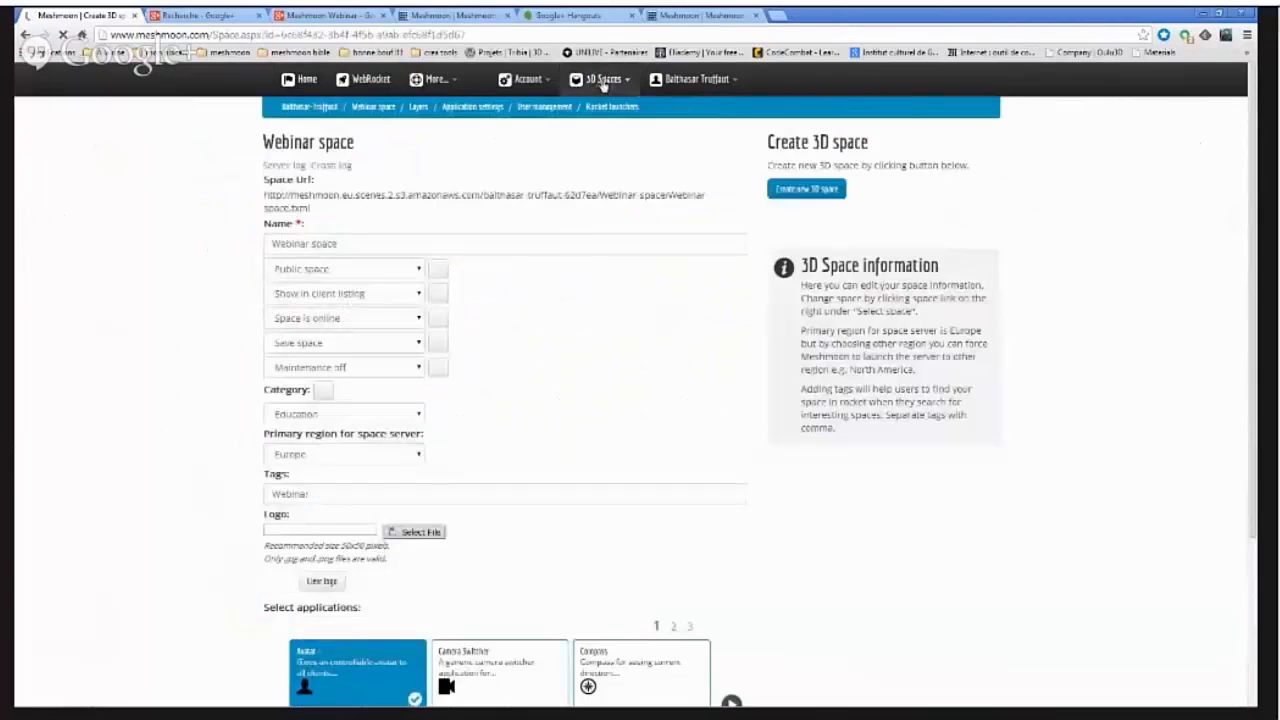
{"action": "left_click", "coordinate": [603, 82]}
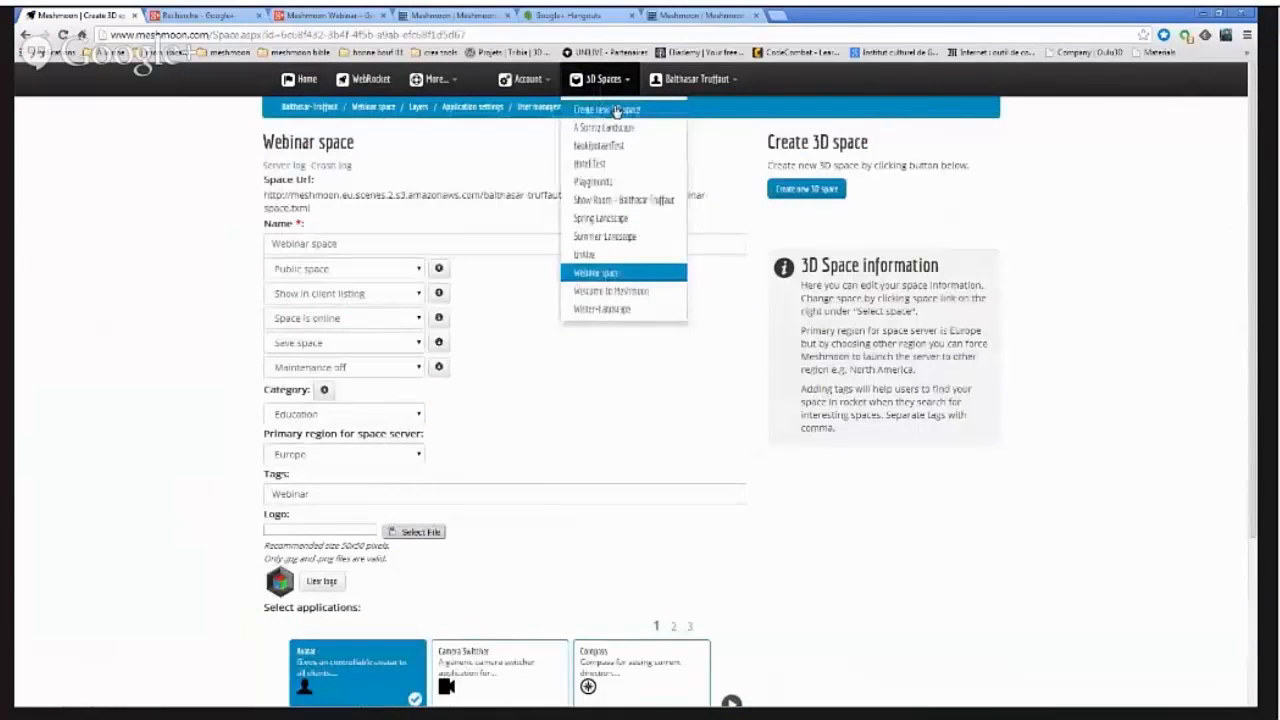
{"action": "left_click", "coordinate": [283, 202]}
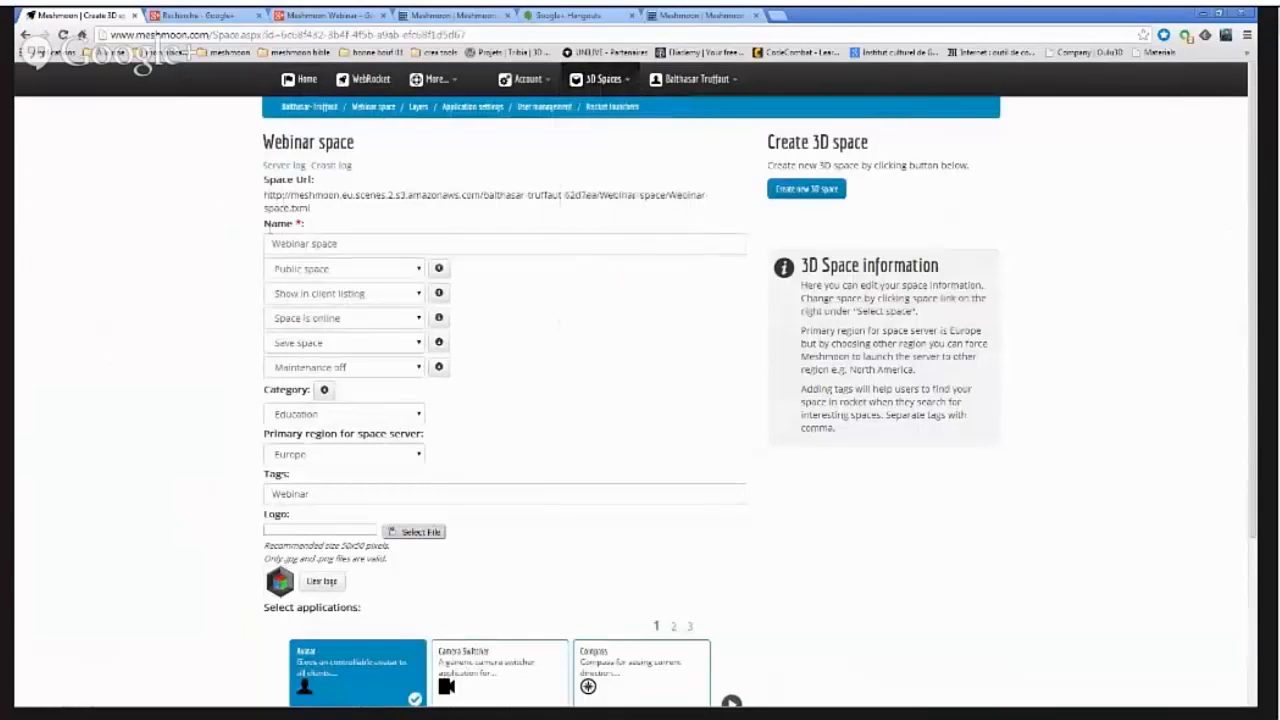
{"action": "scroll", "coordinate": [291, 343], "scroll_direction": "down", "scroll_amount": 3}
{"action": "scroll", "coordinate": [291, 343], "scroll_direction": "up", "scroll_amount": 3}
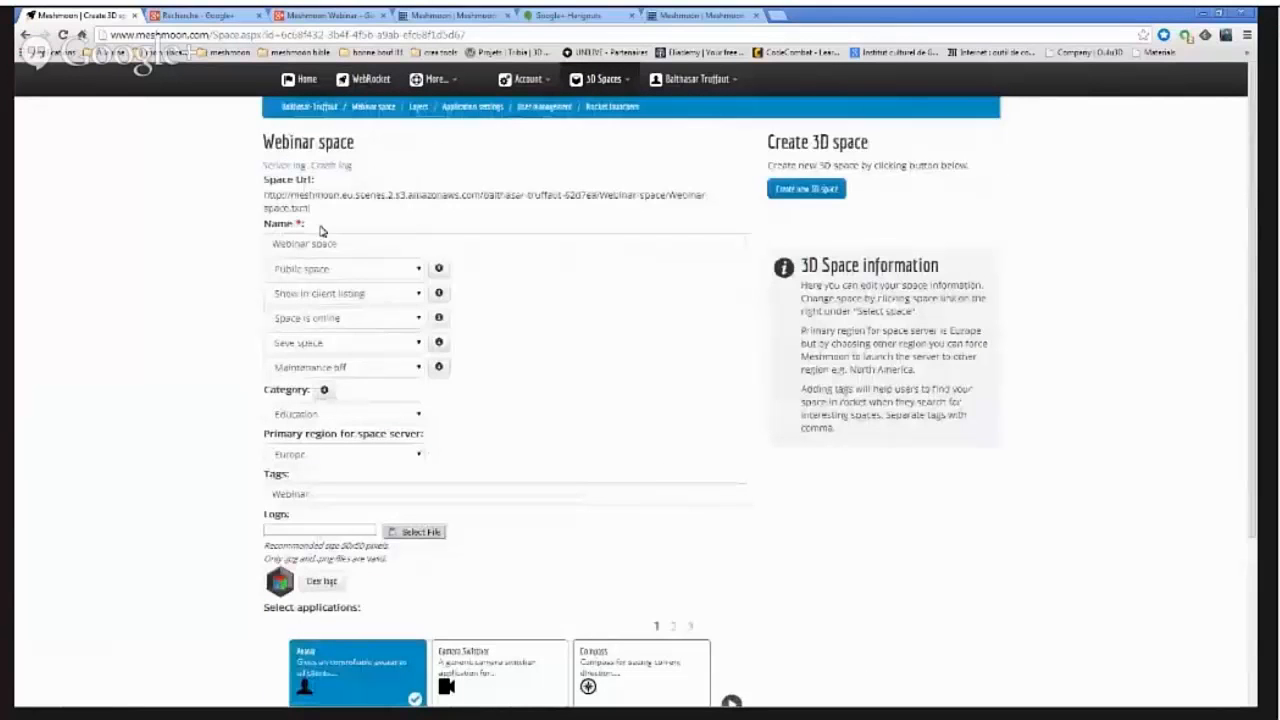
{"action": "left_click", "coordinate": [418, 268]}
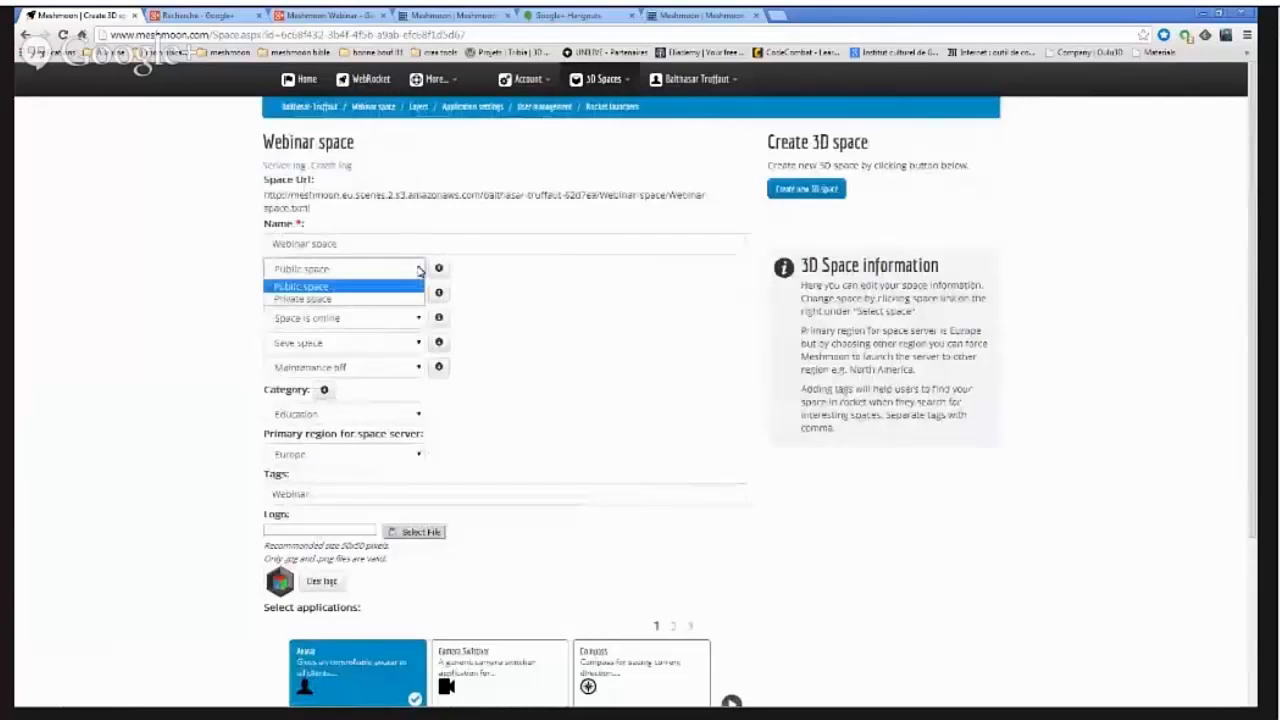
{"action": "left_click", "coordinate": [491, 291]}
{"action": "left_click", "coordinate": [420, 294]}
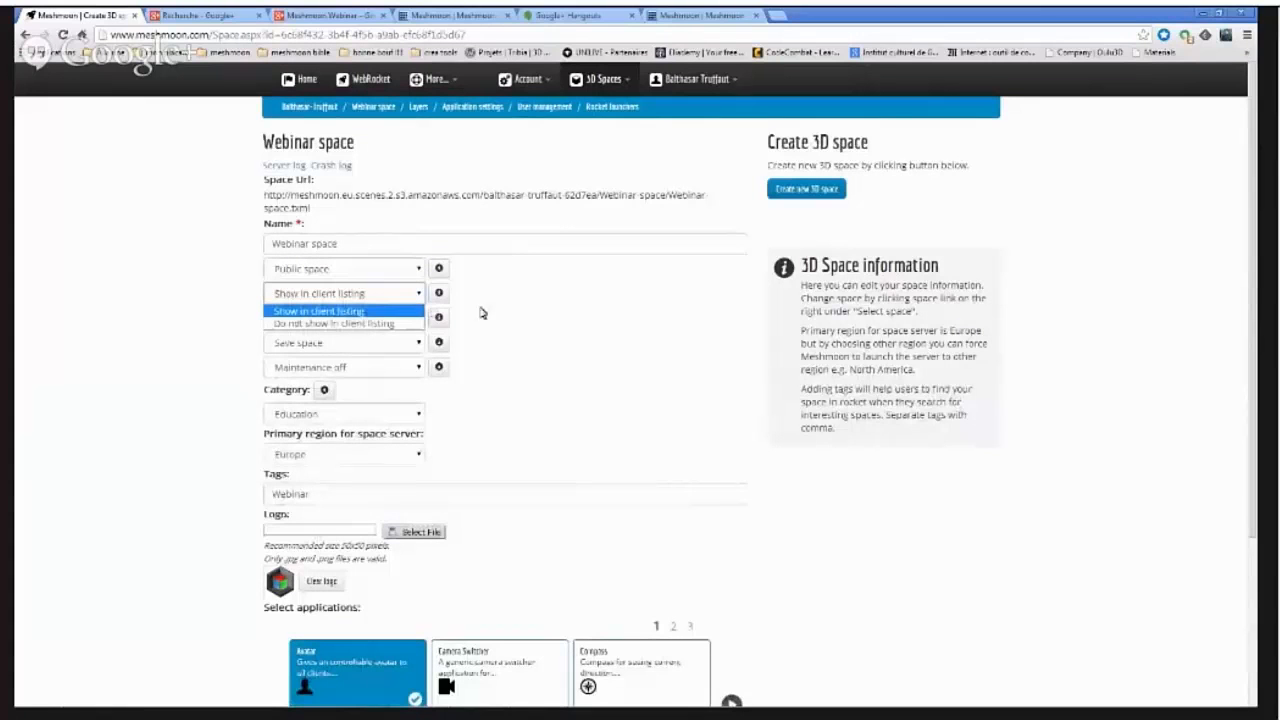
{"action": "left_click", "coordinate": [480, 313]}
{"action": "left_click", "coordinate": [416, 320]}
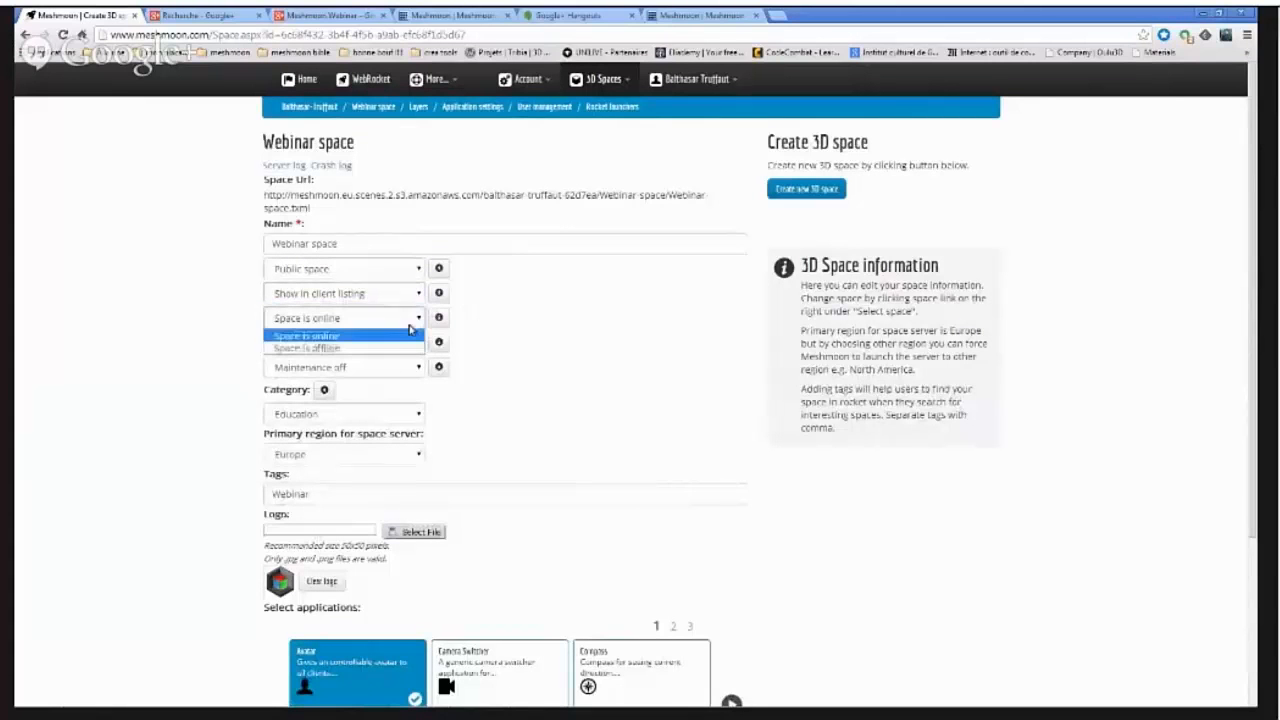
{"action": "left_click", "coordinate": [474, 330]}
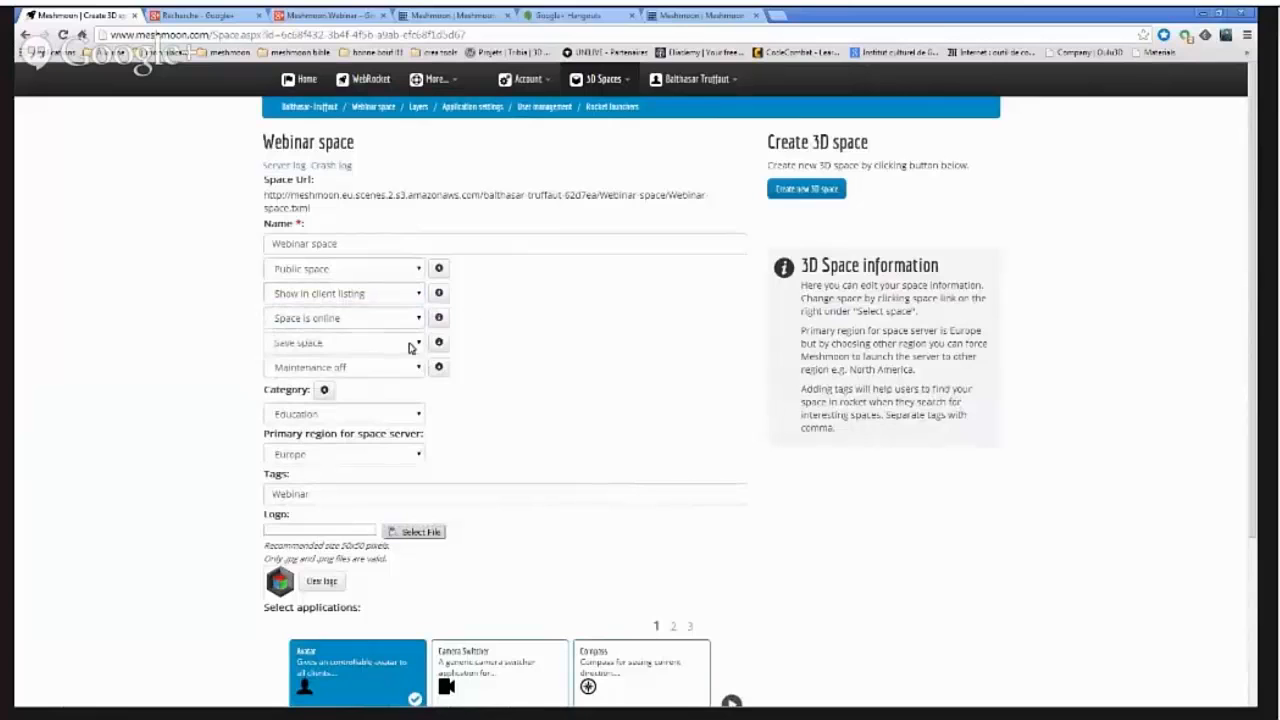
{"action": "left_click", "coordinate": [410, 345]}
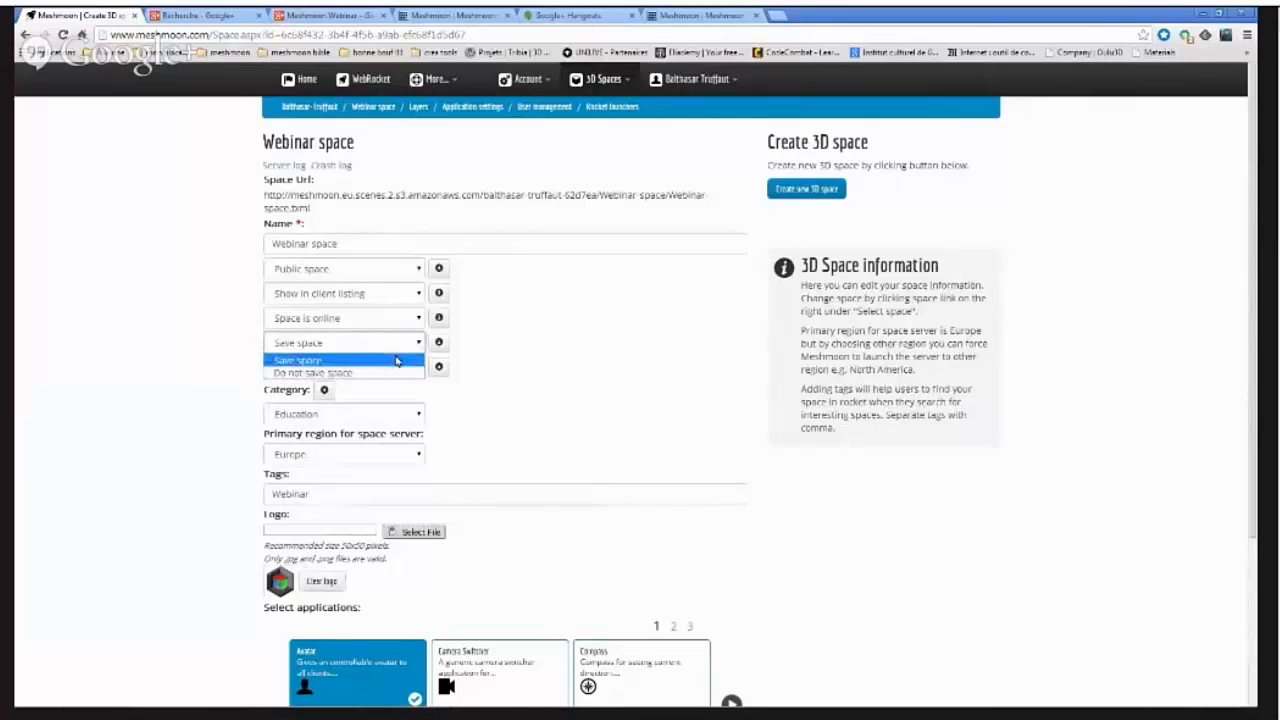
{"action": "left_click", "coordinate": [490, 365]}
{"action": "left_click", "coordinate": [416, 368]}
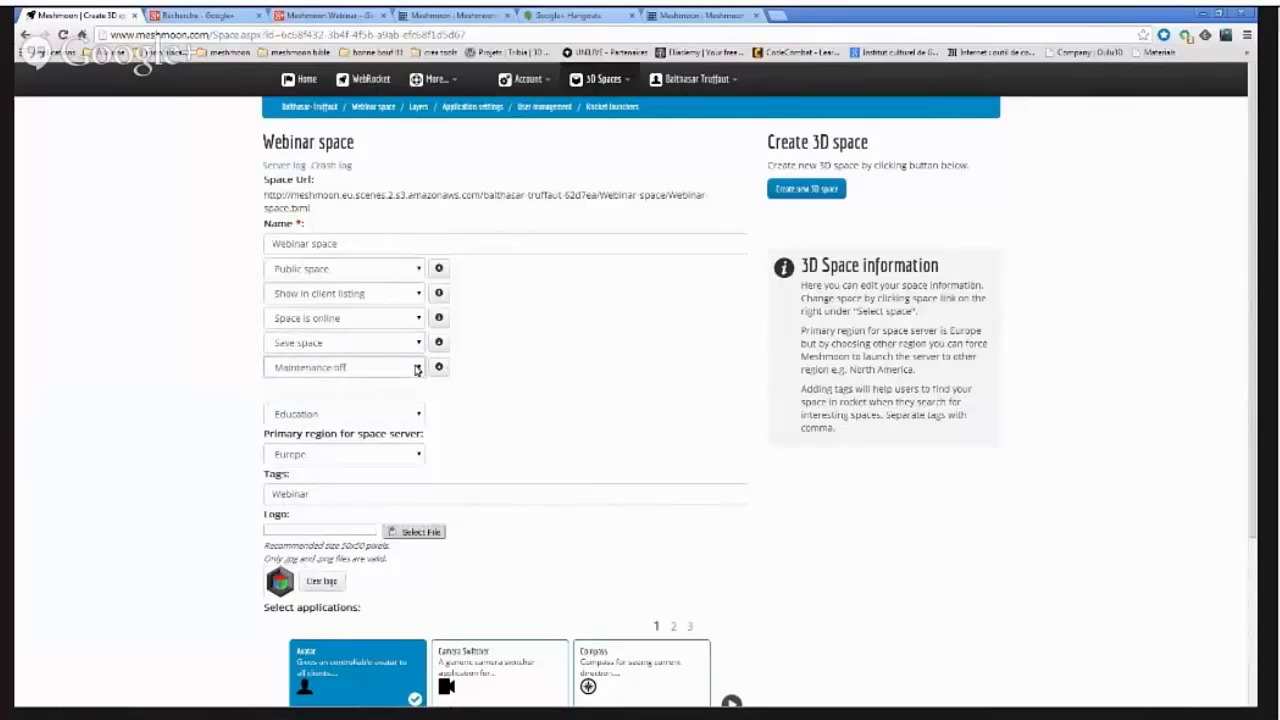
{"action": "left_click", "coordinate": [500, 370]}
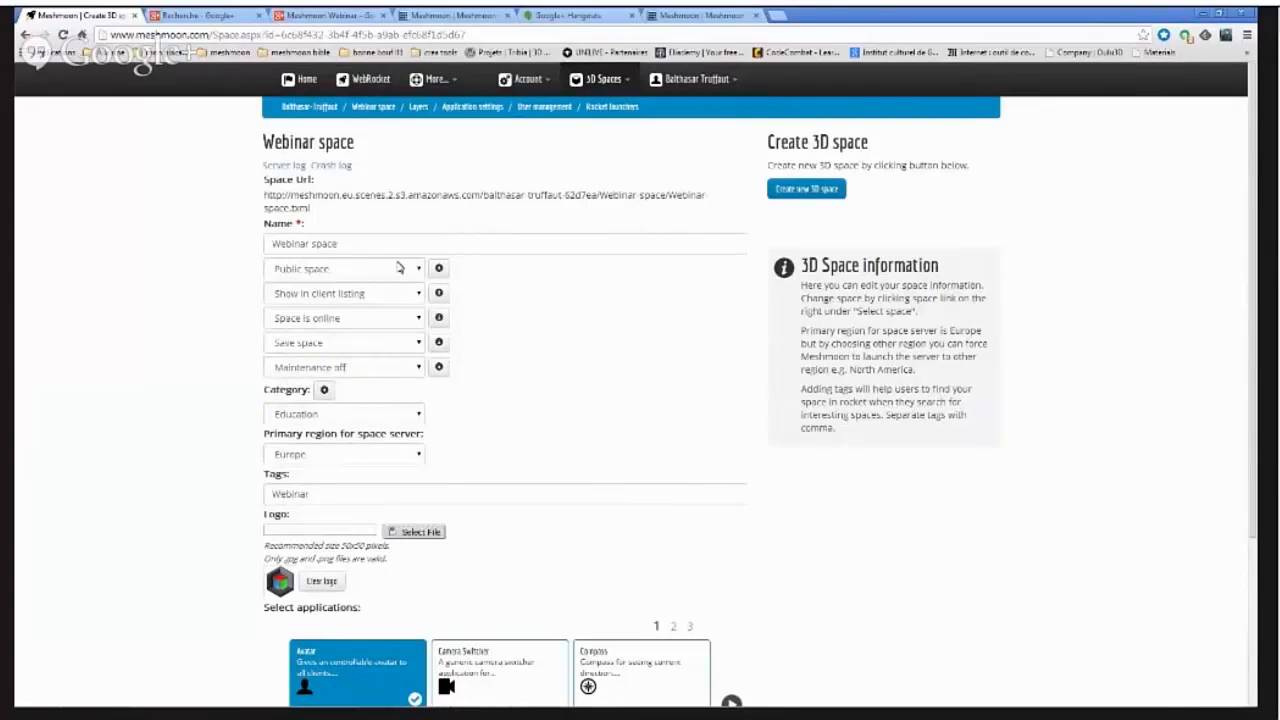
{"action": "left_click", "coordinate": [404, 271]}
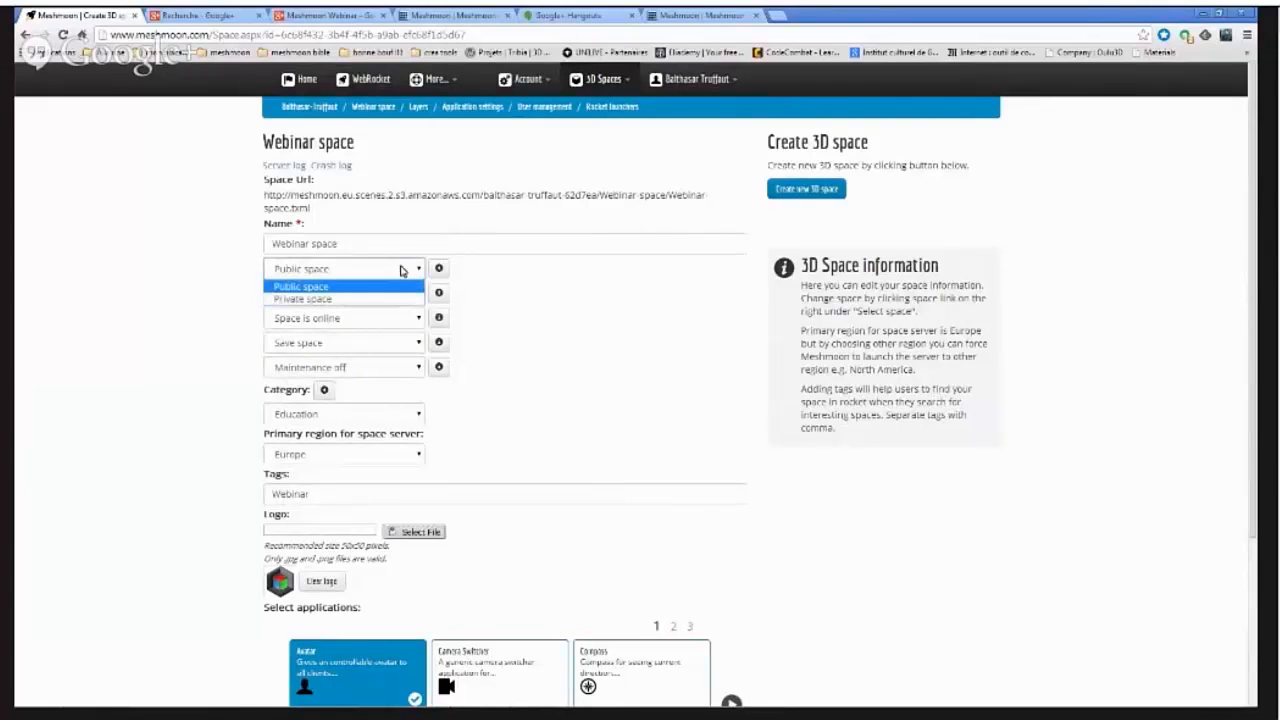
{"action": "left_click", "coordinate": [462, 291]}
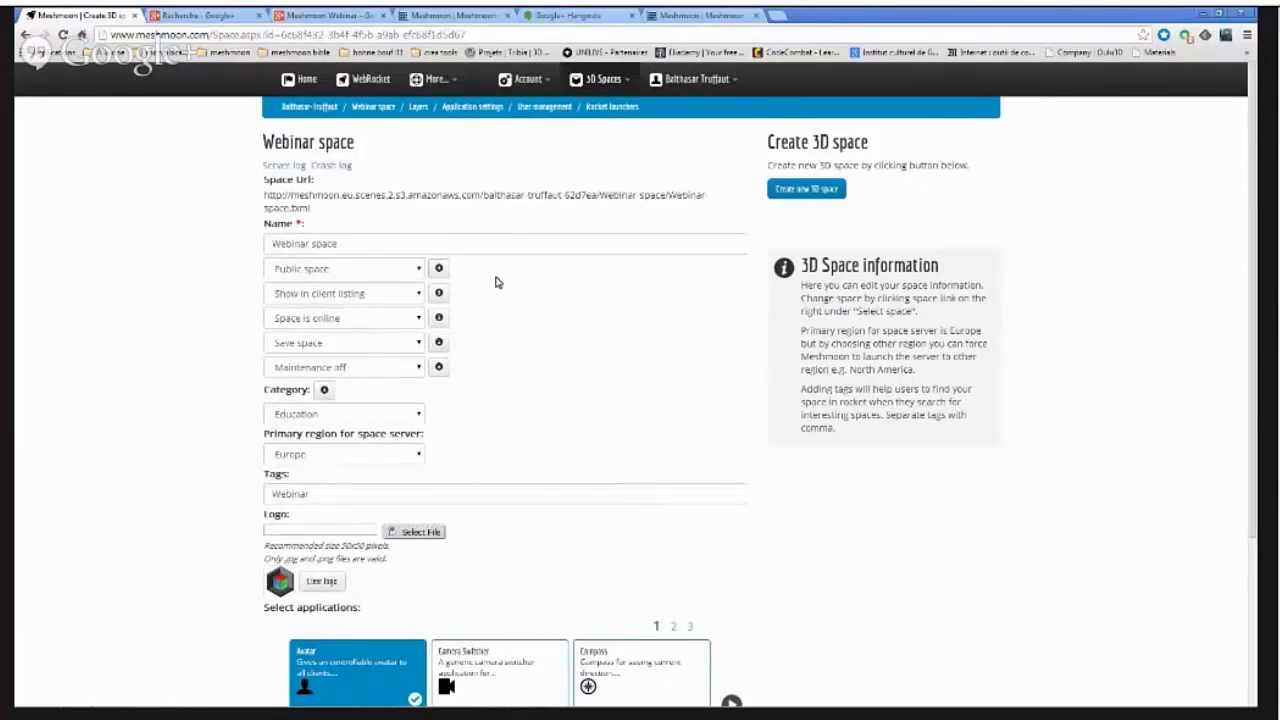
{"action": "left_click", "coordinate": [405, 292]}
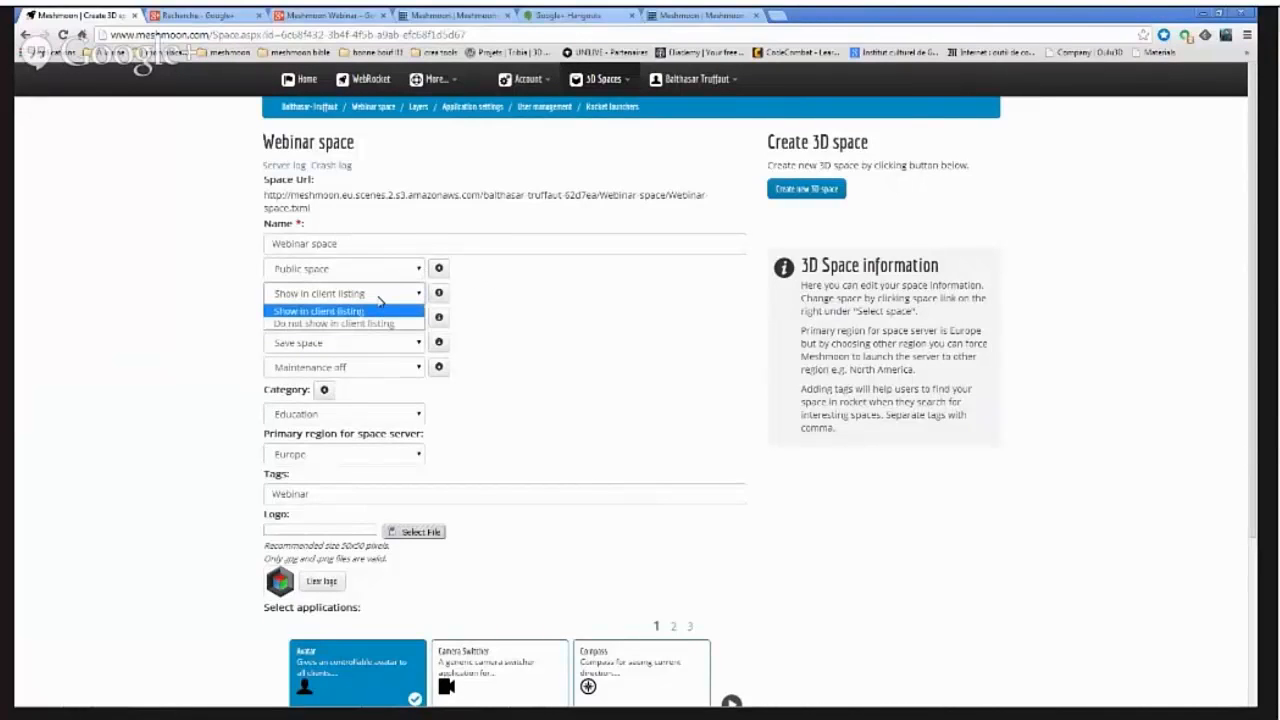
{"action": "left_click", "coordinate": [504, 299]}
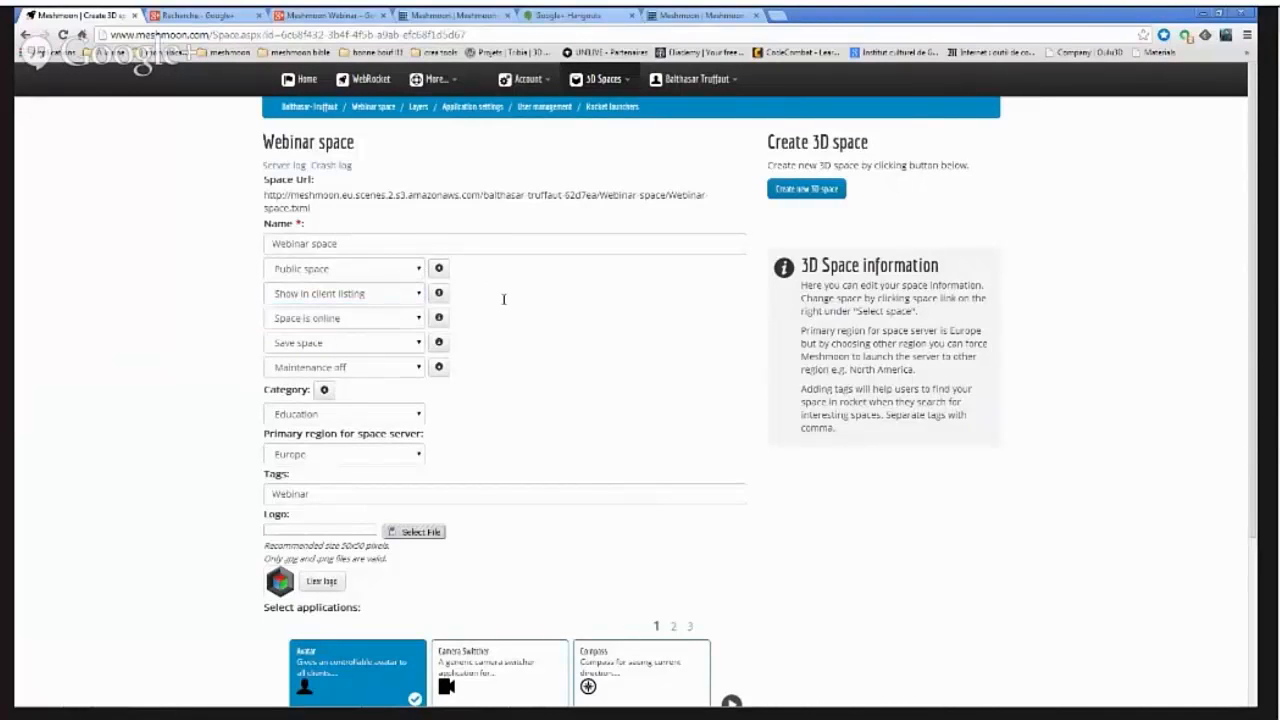
{"action": "left_click", "coordinate": [390, 321]}
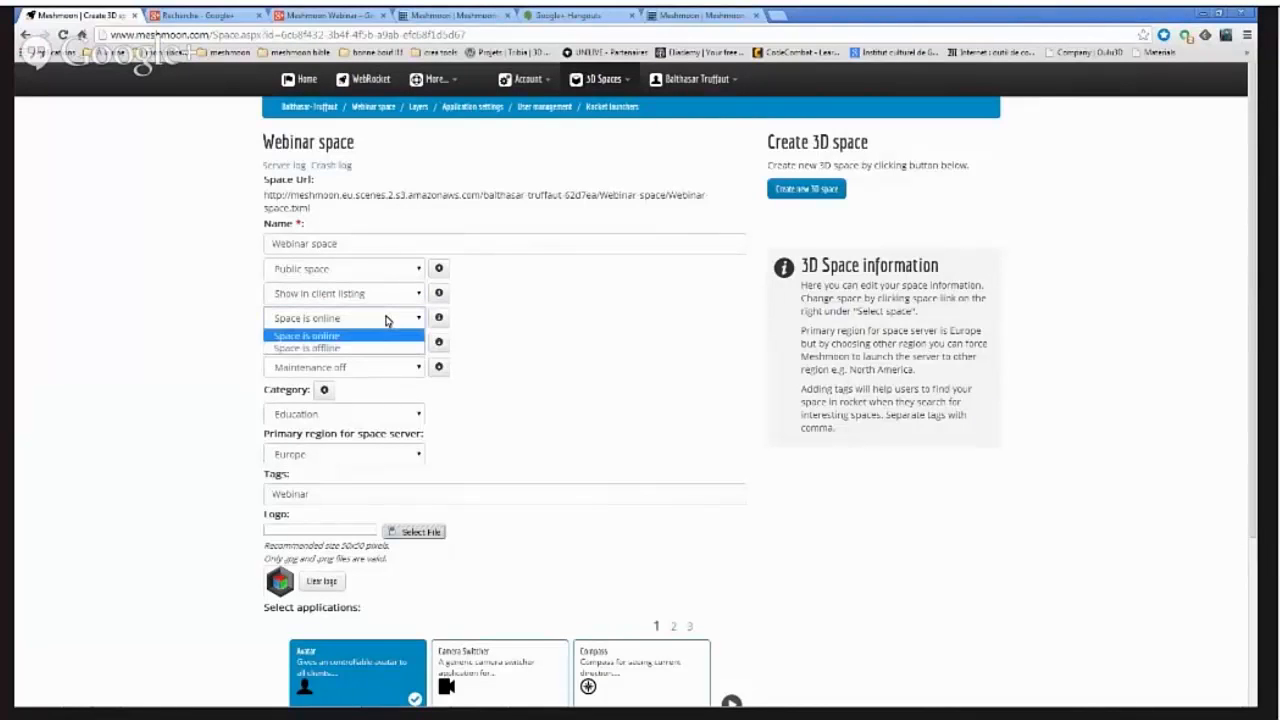
{"action": "left_click", "coordinate": [494, 321]}
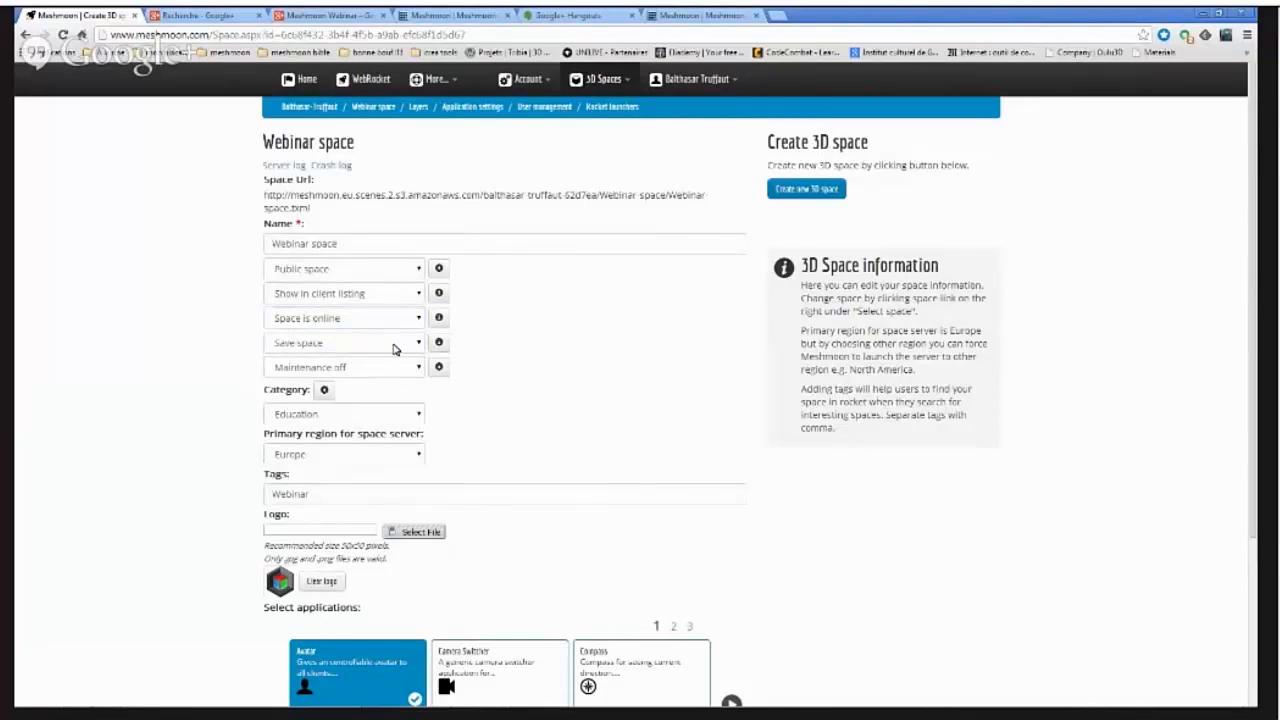
{"action": "left_click", "coordinate": [395, 349]}
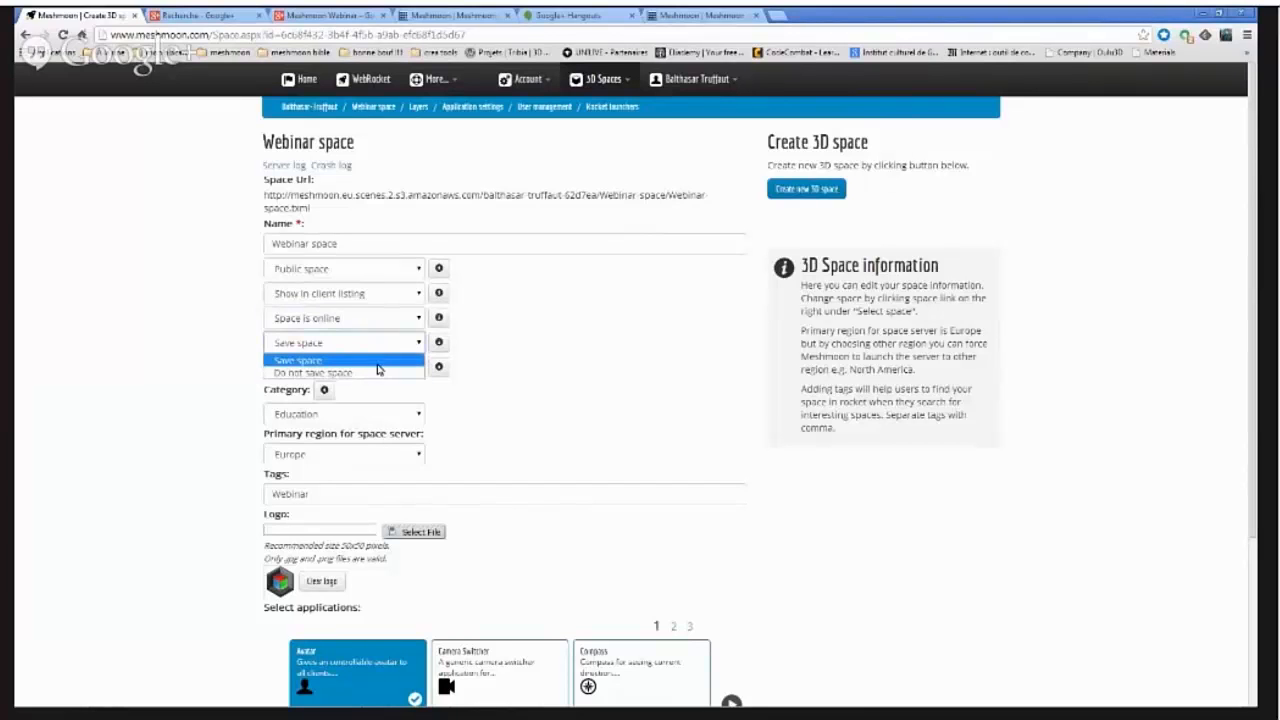
{"action": "left_click", "coordinate": [478, 331]}
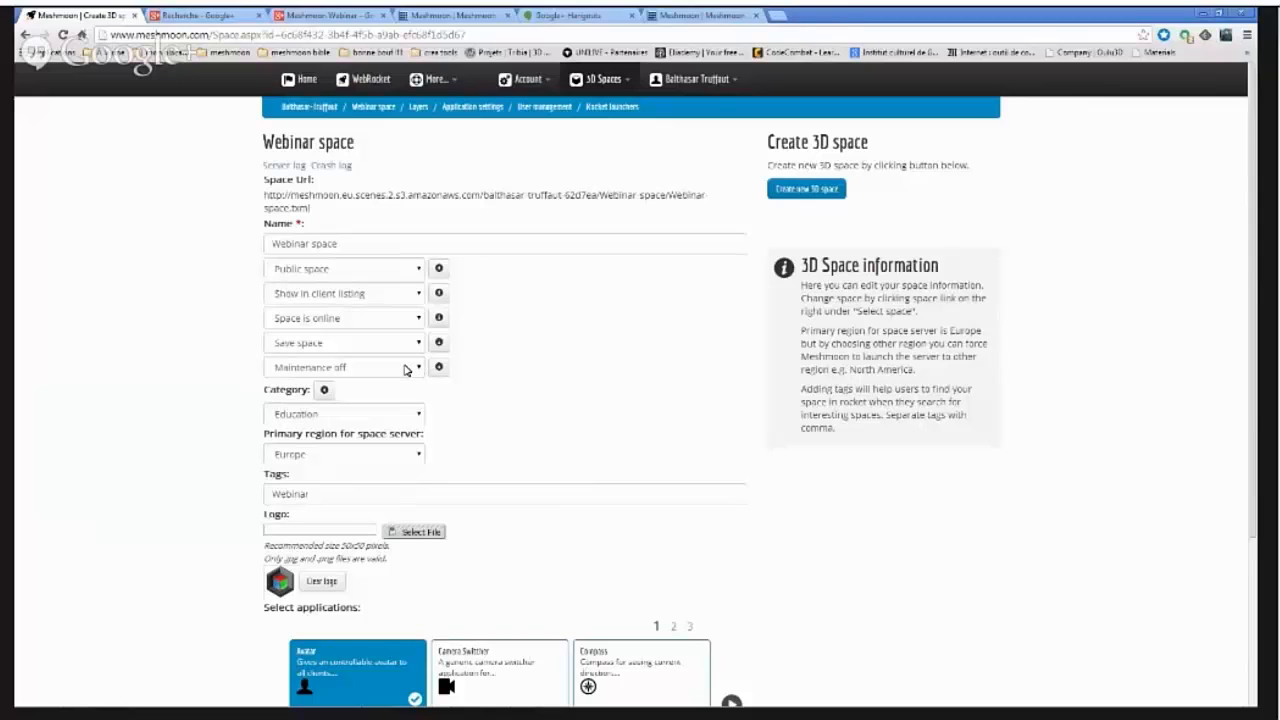
{"action": "left_click", "coordinate": [372, 371]}
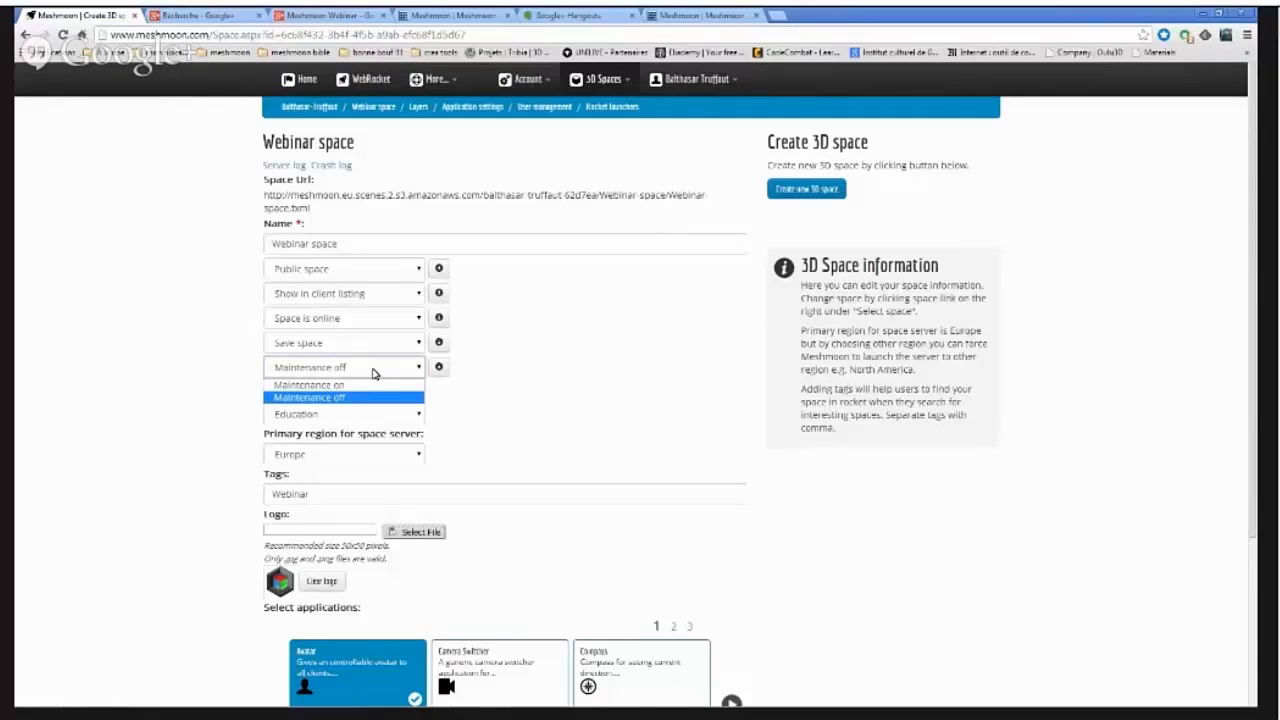
{"action": "left_click", "coordinate": [506, 386]}
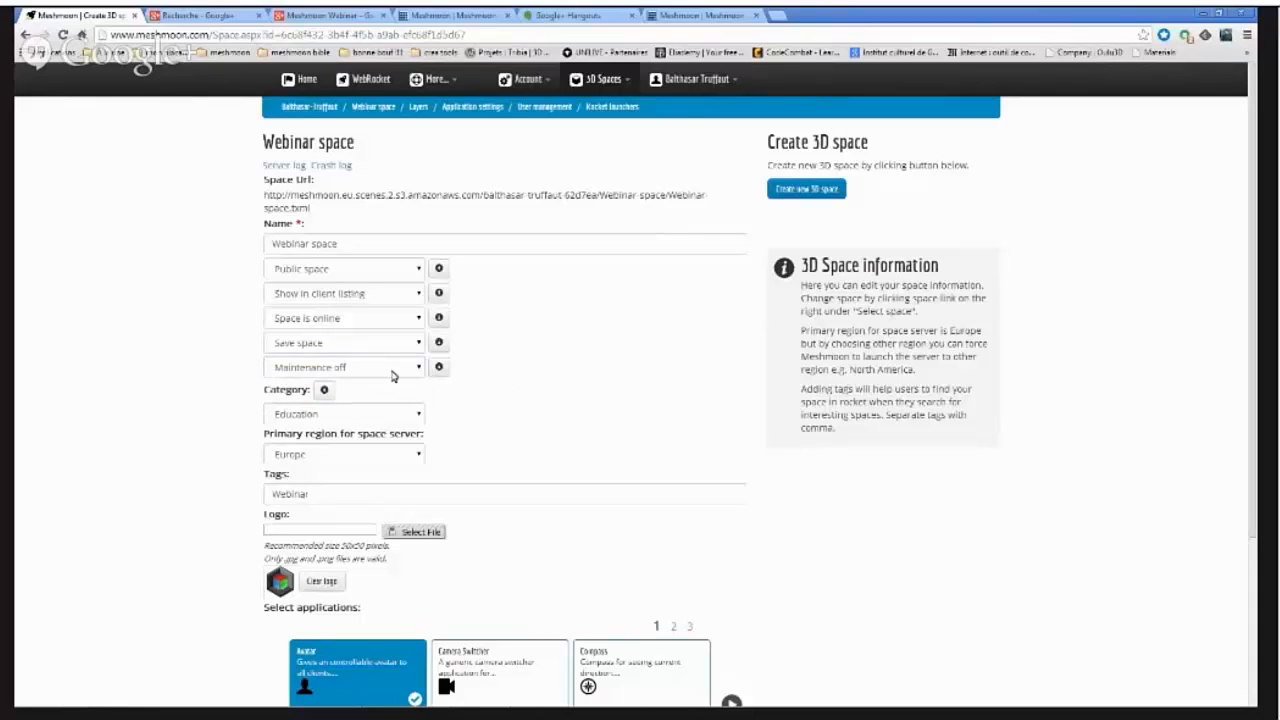
{"action": "scroll", "coordinate": [529, 415], "scroll_direction": "down", "scroll_amount": 2}
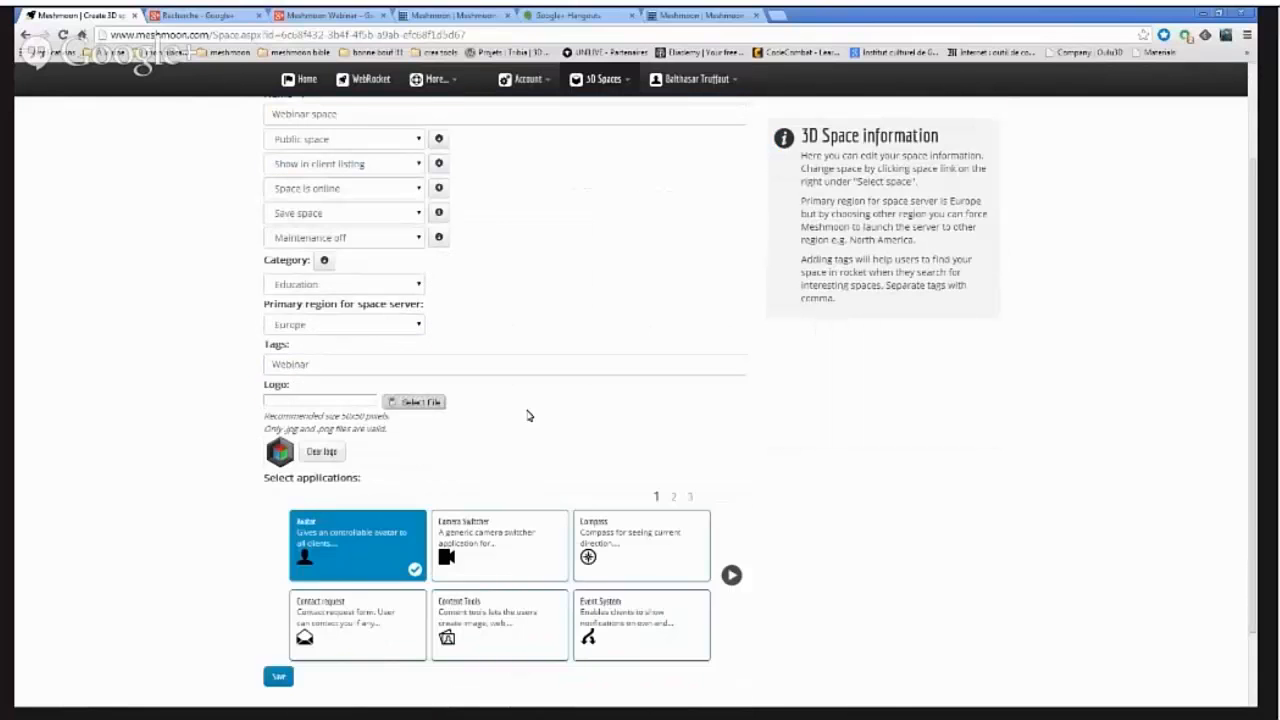
Step: Keep Education as the category and Europe as the server region, then select the tags field
{"action": "left_click", "coordinate": [323, 283]}
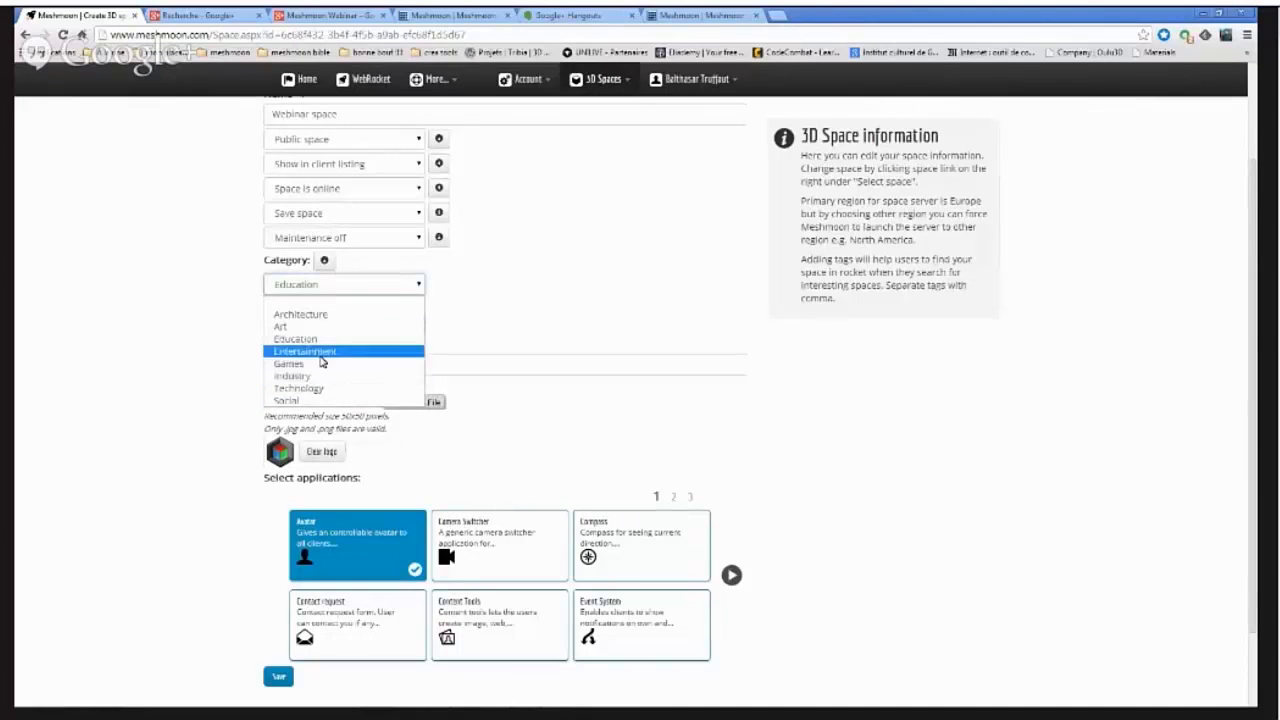
{"action": "left_click", "coordinate": [458, 295]}
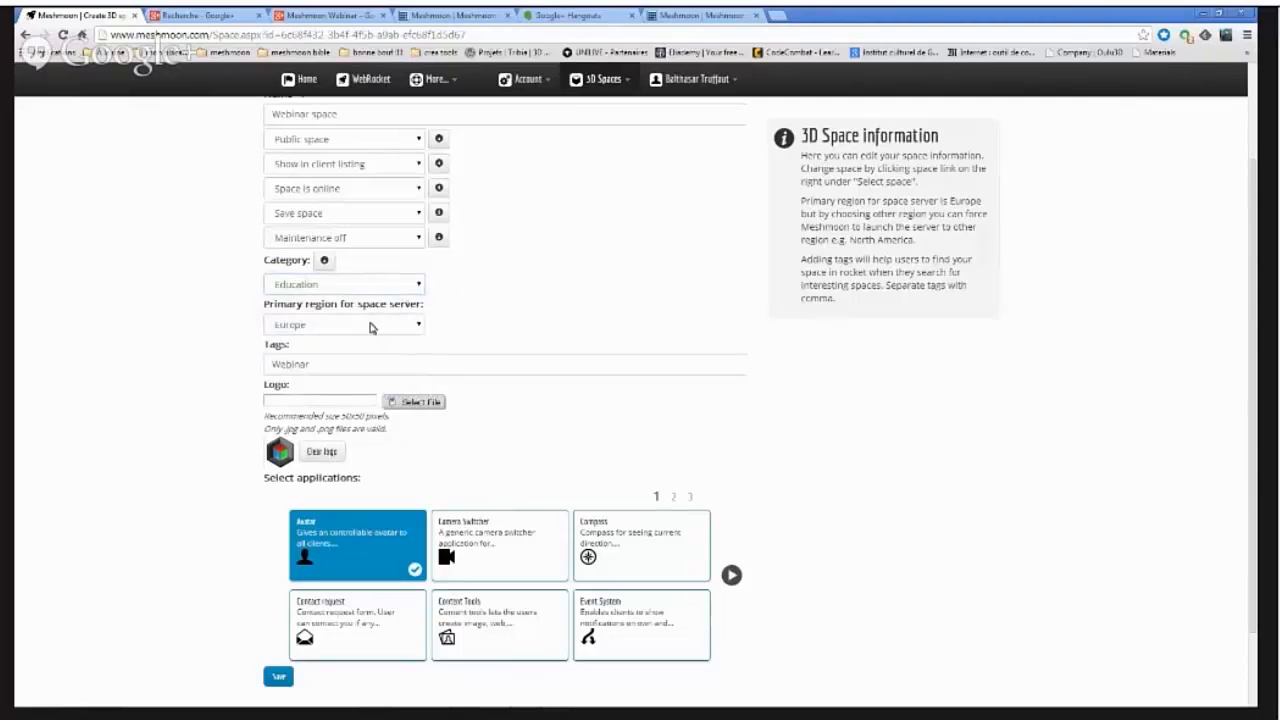
{"action": "left_click", "coordinate": [369, 326]}
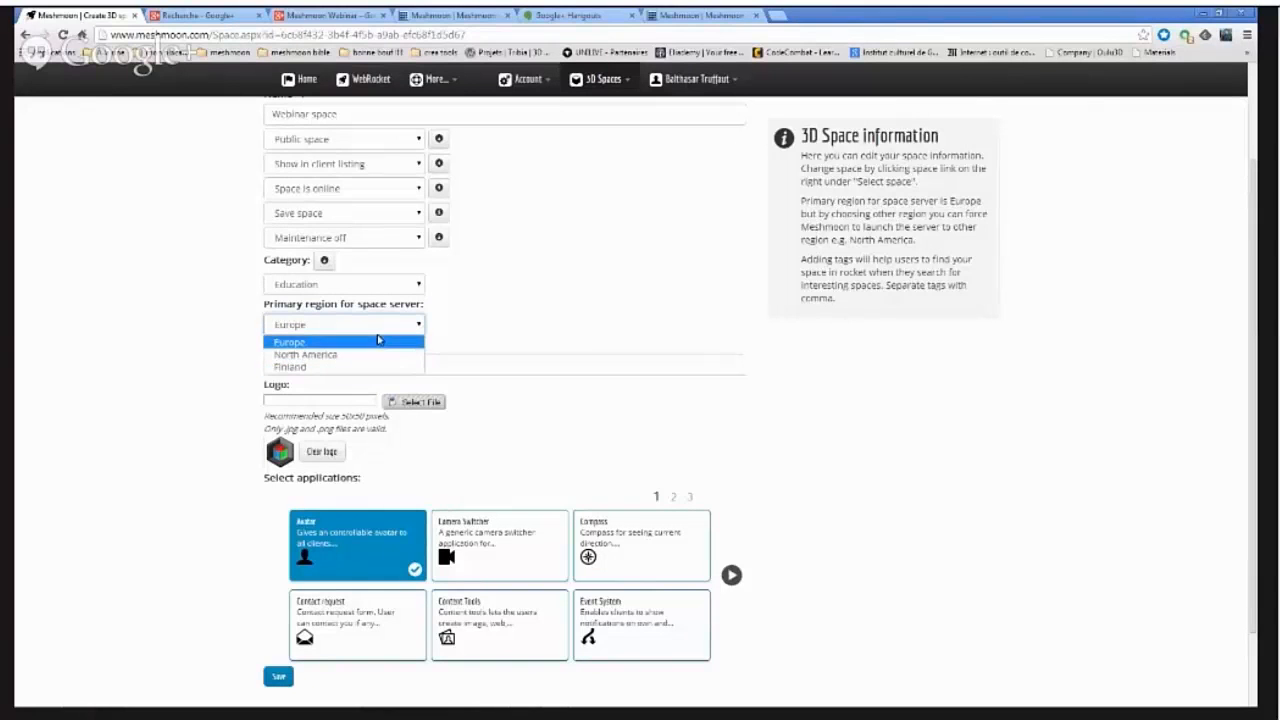
{"action": "left_click", "coordinate": [488, 315]}
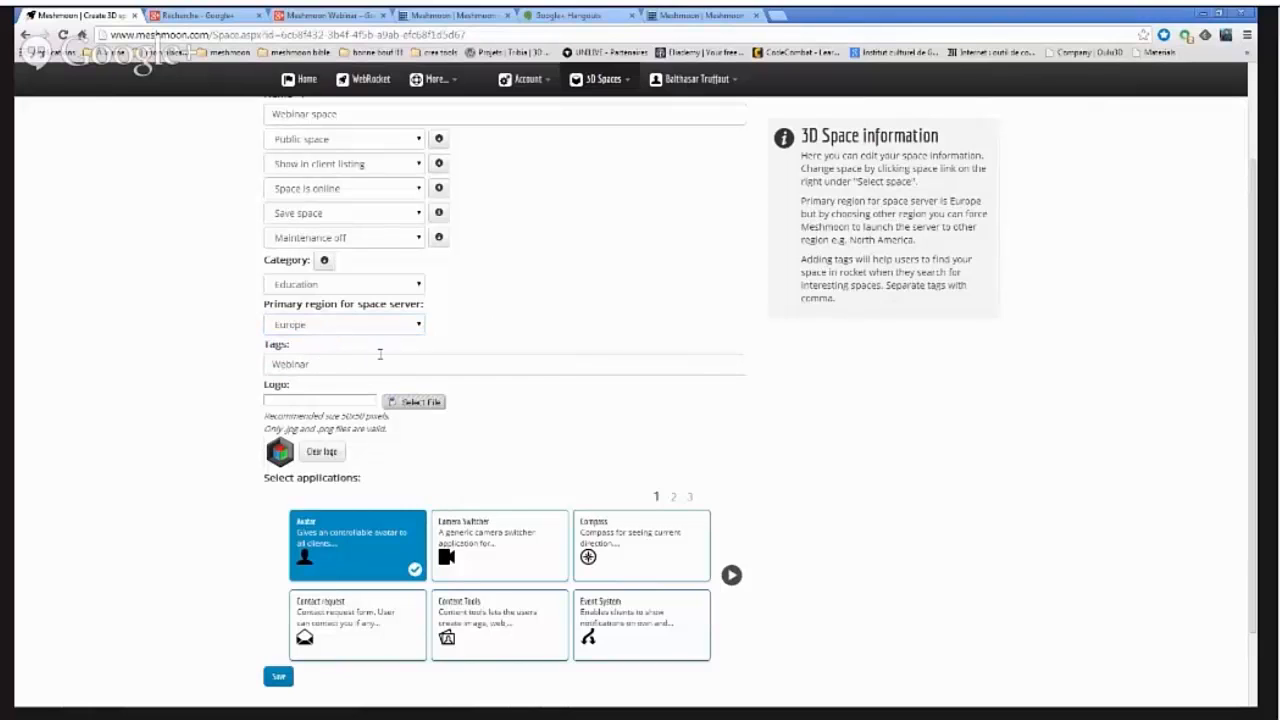
{"action": "left_click", "coordinate": [342, 367]}
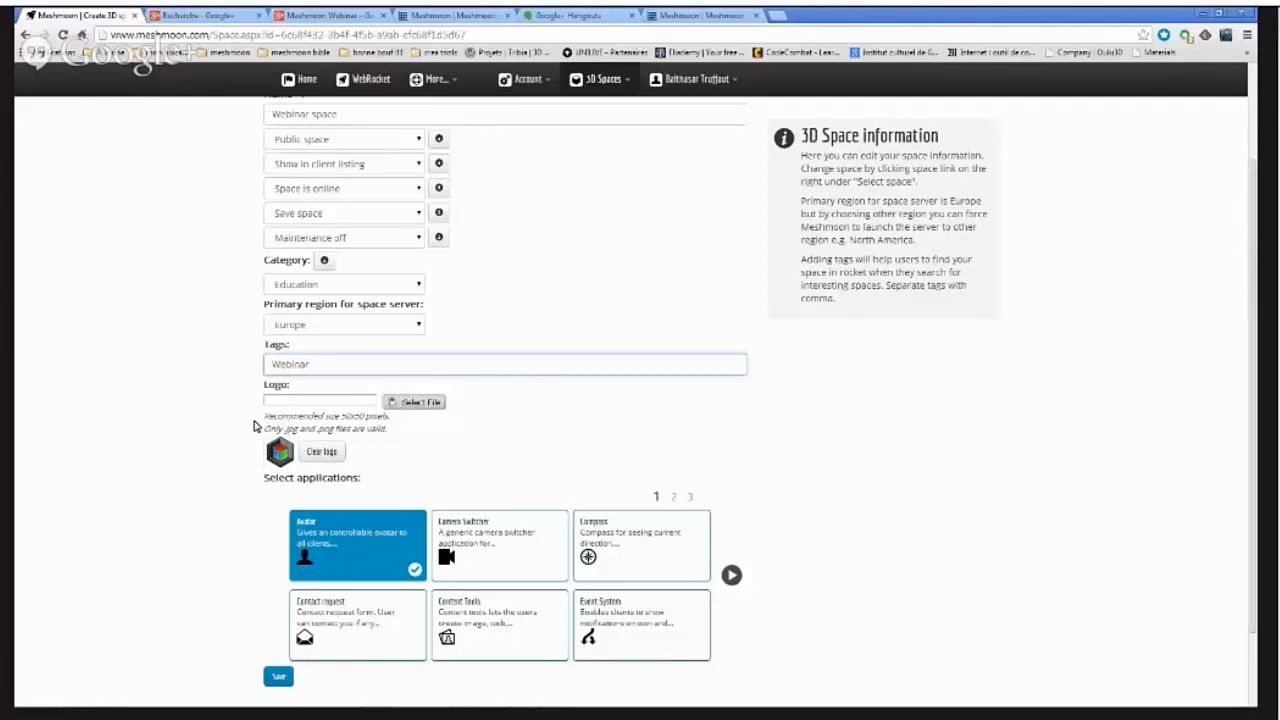
Step: Deselect the Free Camera application on the second page of applications
{"action": "scroll", "coordinate": [697, 530], "scroll_direction": "up", "scroll_amount": 3}
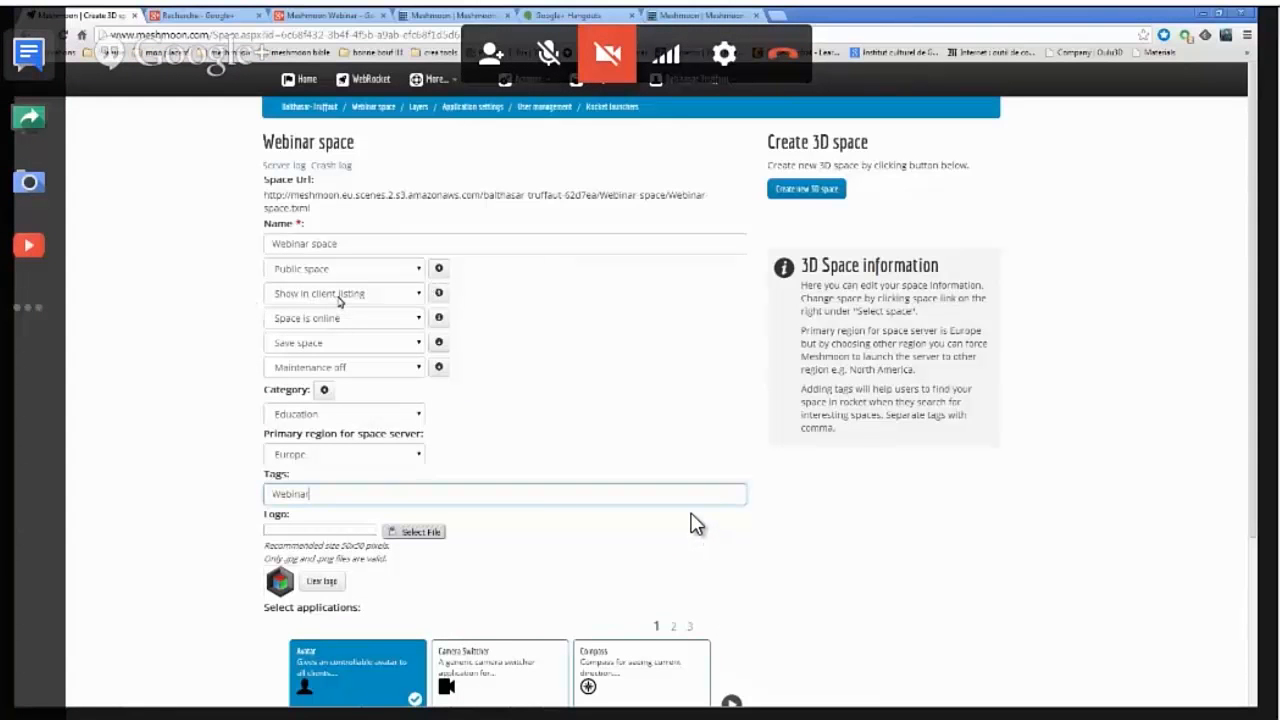
{"action": "scroll", "coordinate": [697, 524], "scroll_direction": "down", "scroll_amount": 4}
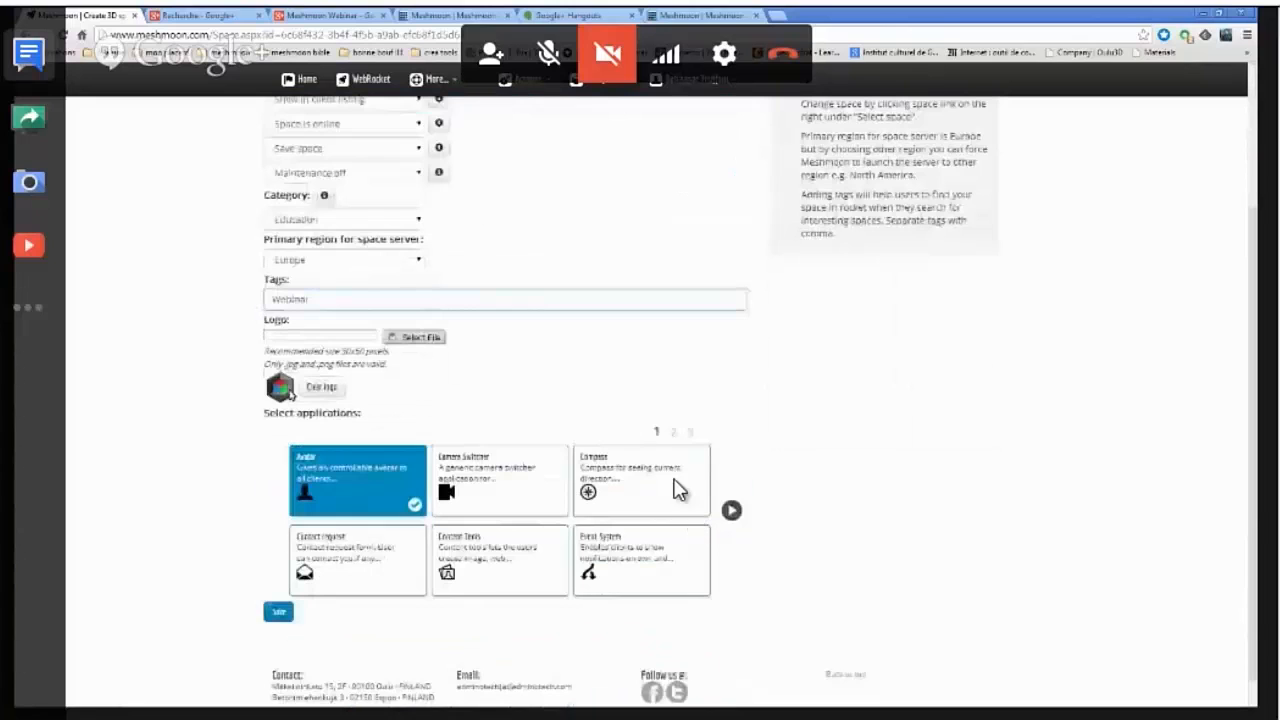
{"action": "mouse_move", "coordinate": [446, 451]}
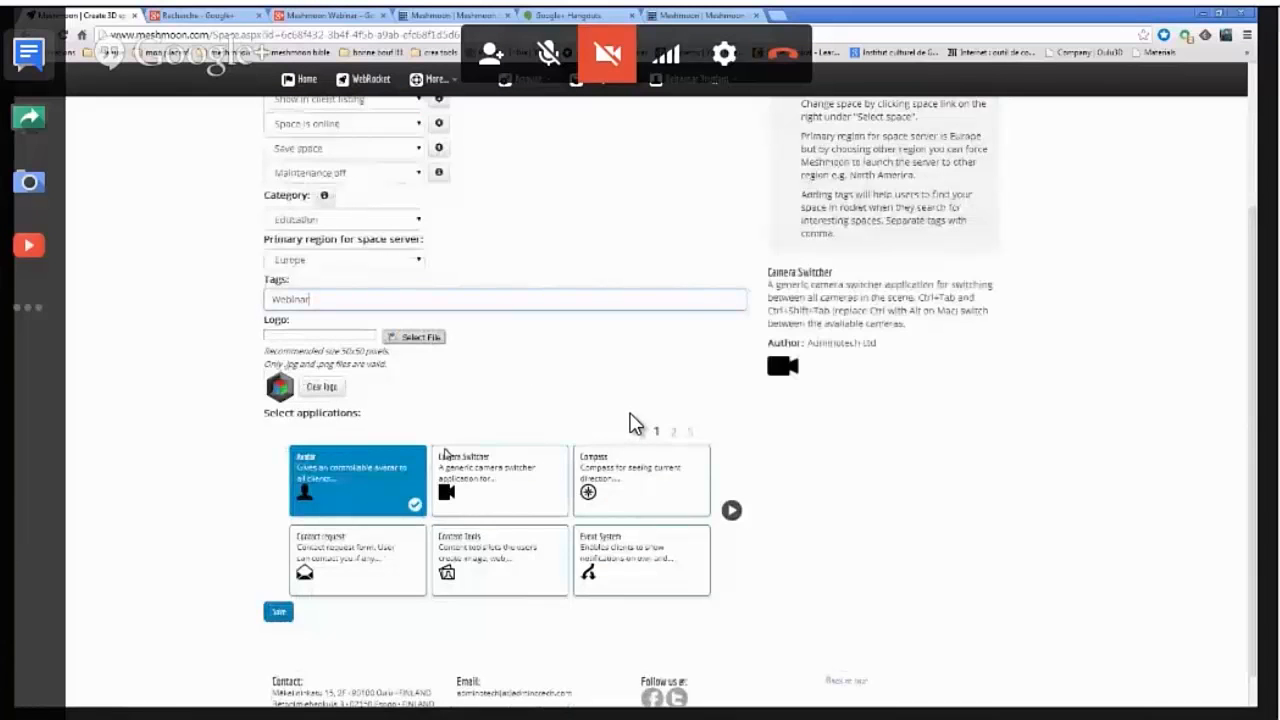
{"action": "scroll", "coordinate": [485, 391], "scroll_direction": "down", "scroll_amount": 1}
{"action": "scroll", "coordinate": [240, 287], "scroll_direction": "up", "scroll_amount": 5}
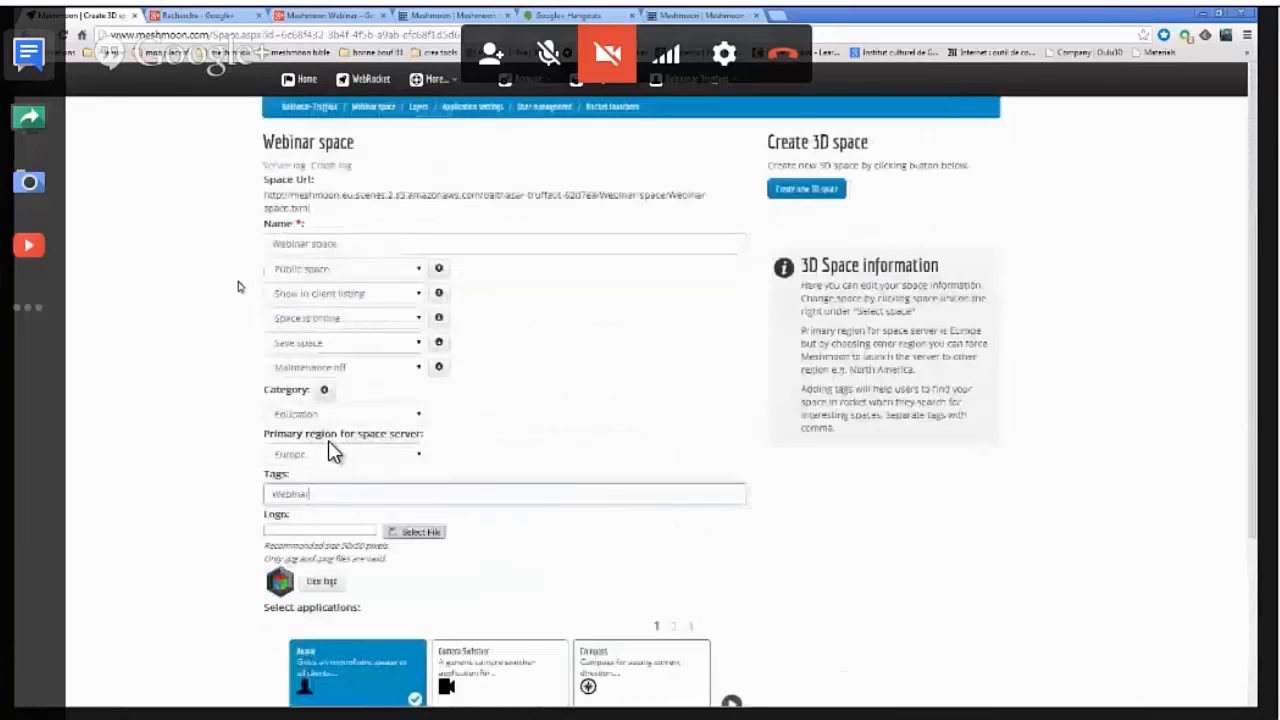
{"action": "scroll", "coordinate": [390, 464], "scroll_direction": "down", "scroll_amount": 5}
{"action": "mouse_move", "coordinate": [390, 464]}
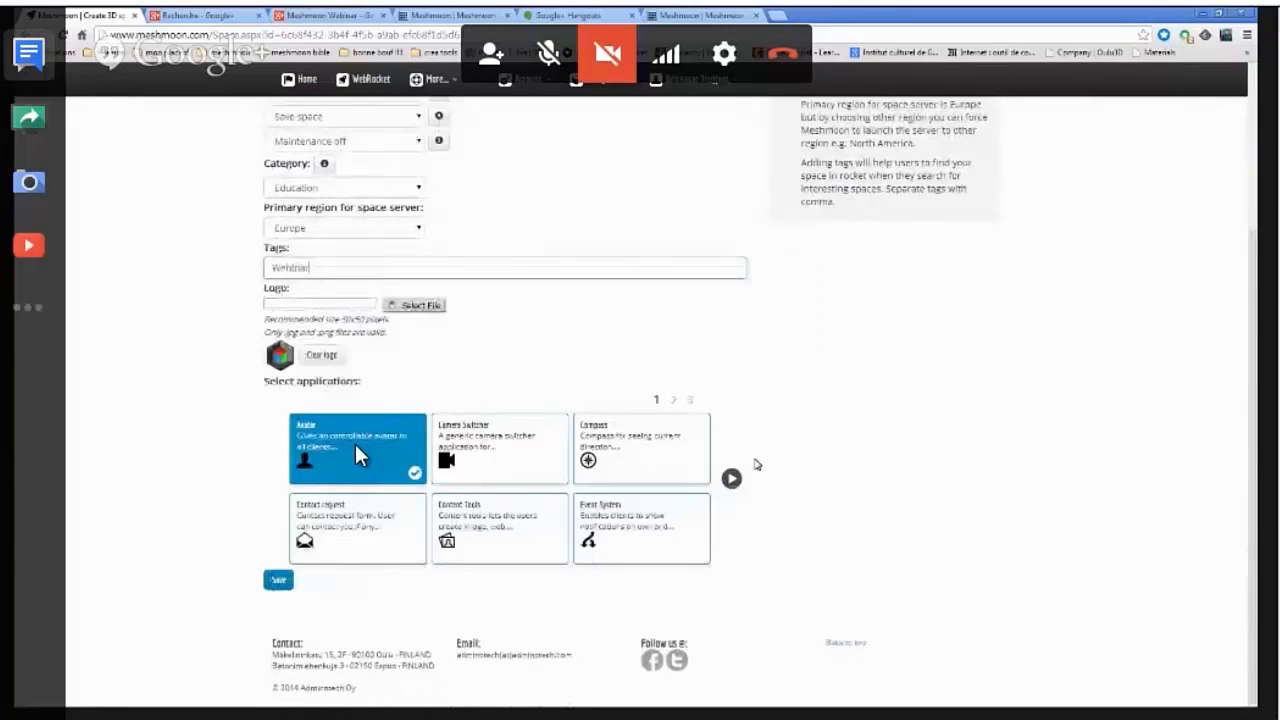
{"action": "left_click", "coordinate": [731, 478]}
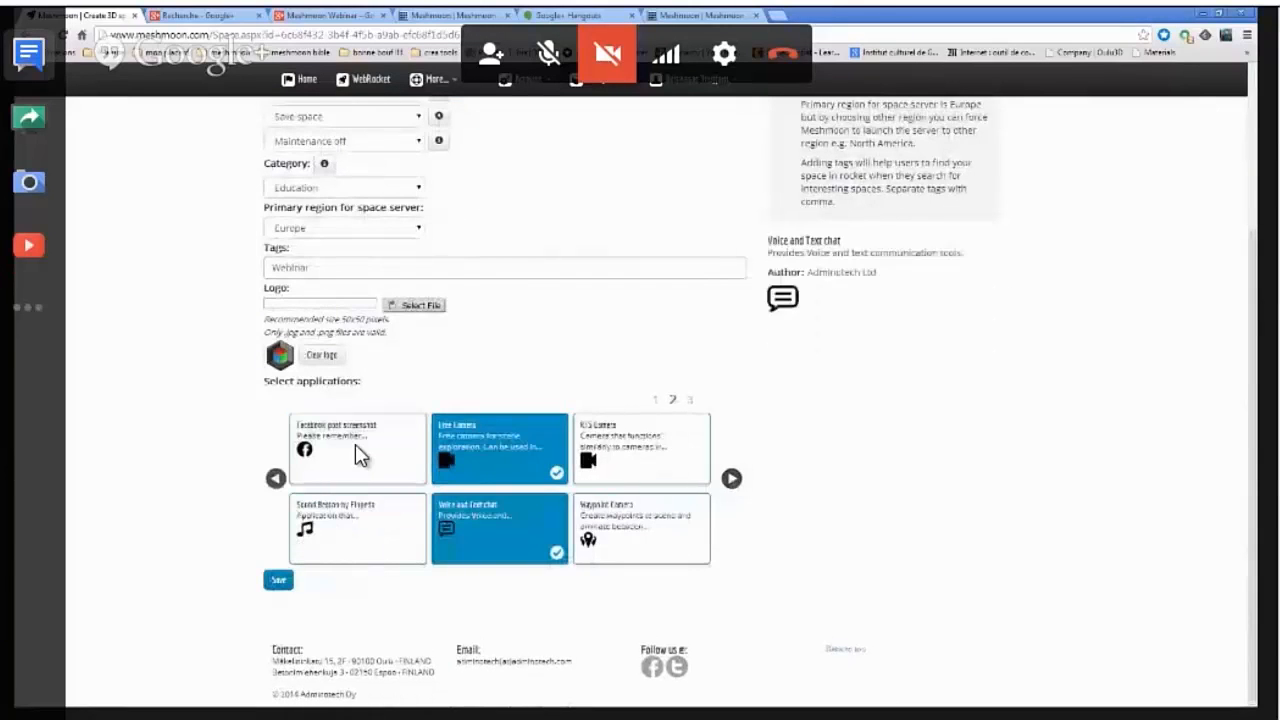
{"action": "left_click", "coordinate": [500, 450]}
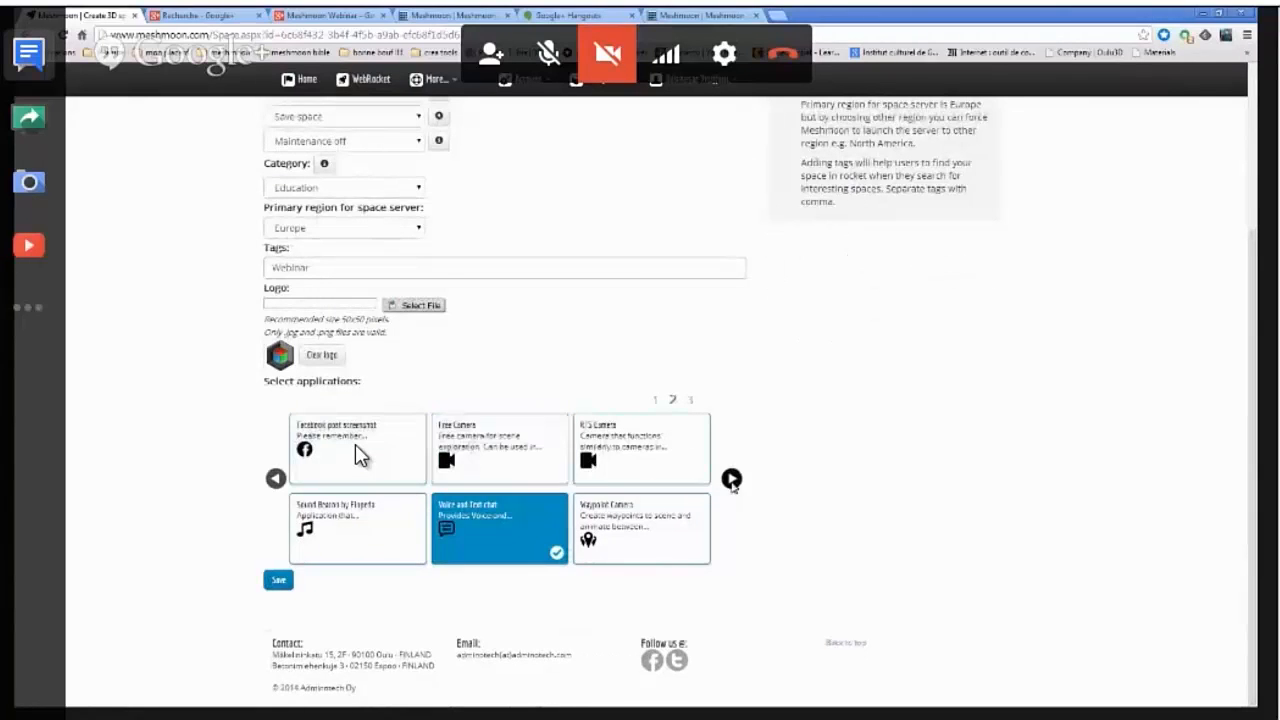
{"action": "mouse_move", "coordinate": [467, 532]}
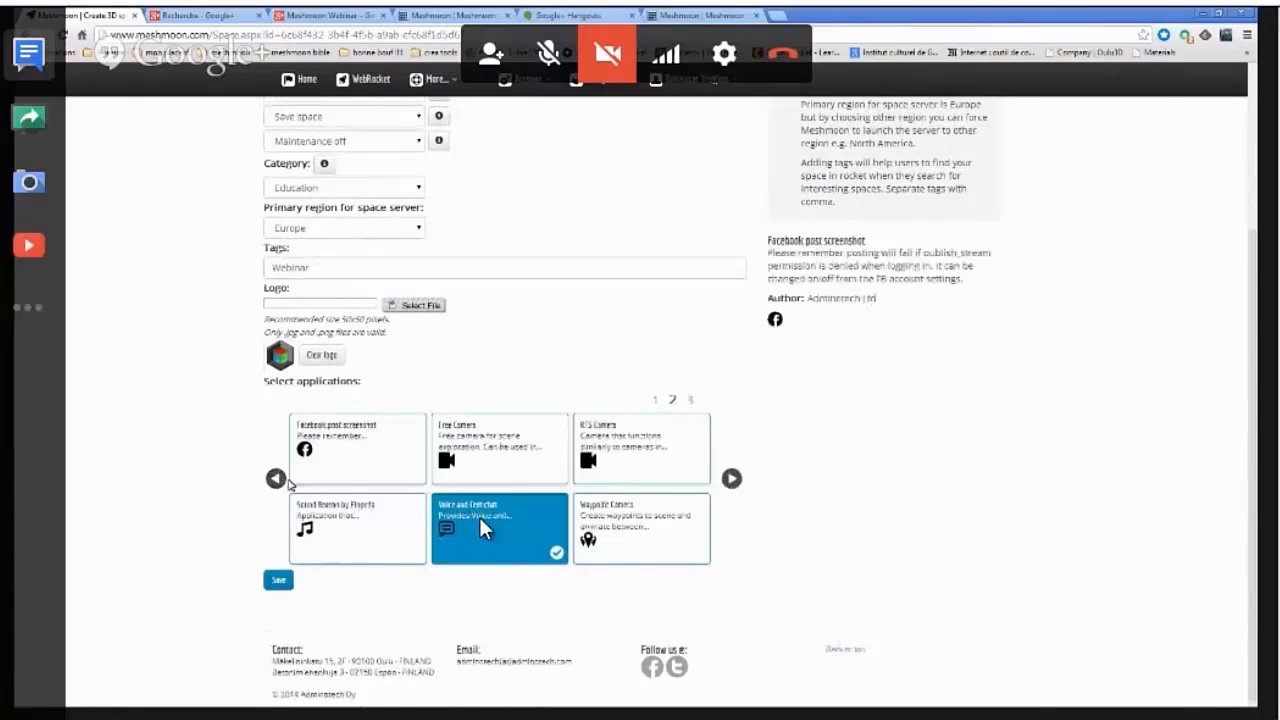
Step: Page back through the applications carousel and save the Webinar space settings
{"action": "left_click", "coordinate": [279, 479]}
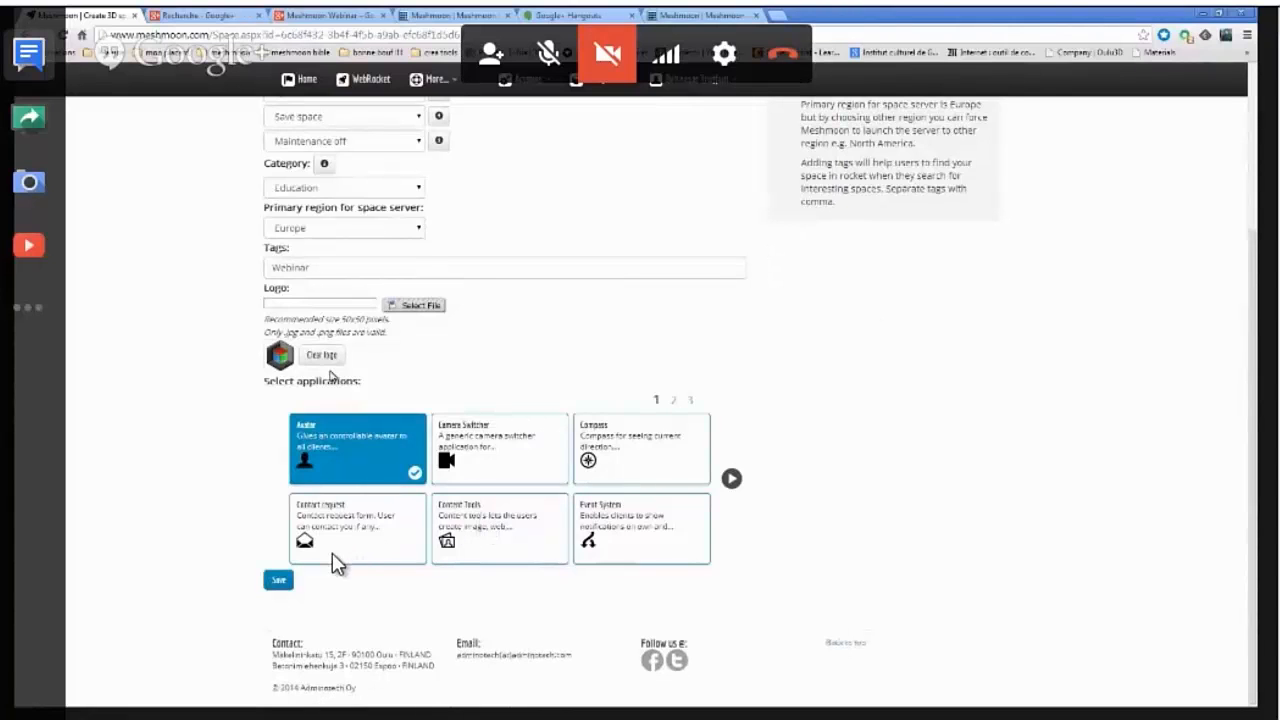
{"action": "scroll", "coordinate": [206, 360], "scroll_direction": "up", "scroll_amount": 3}
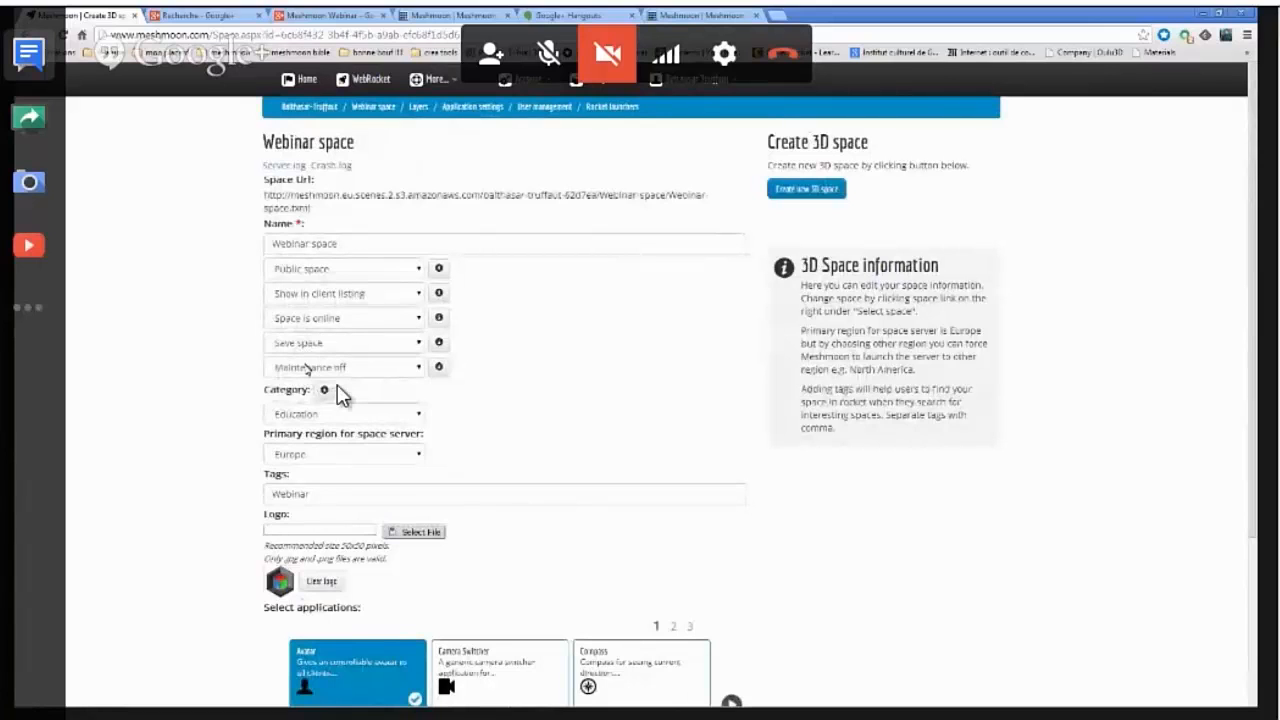
{"action": "scroll", "coordinate": [240, 329], "scroll_direction": "down", "scroll_amount": 2}
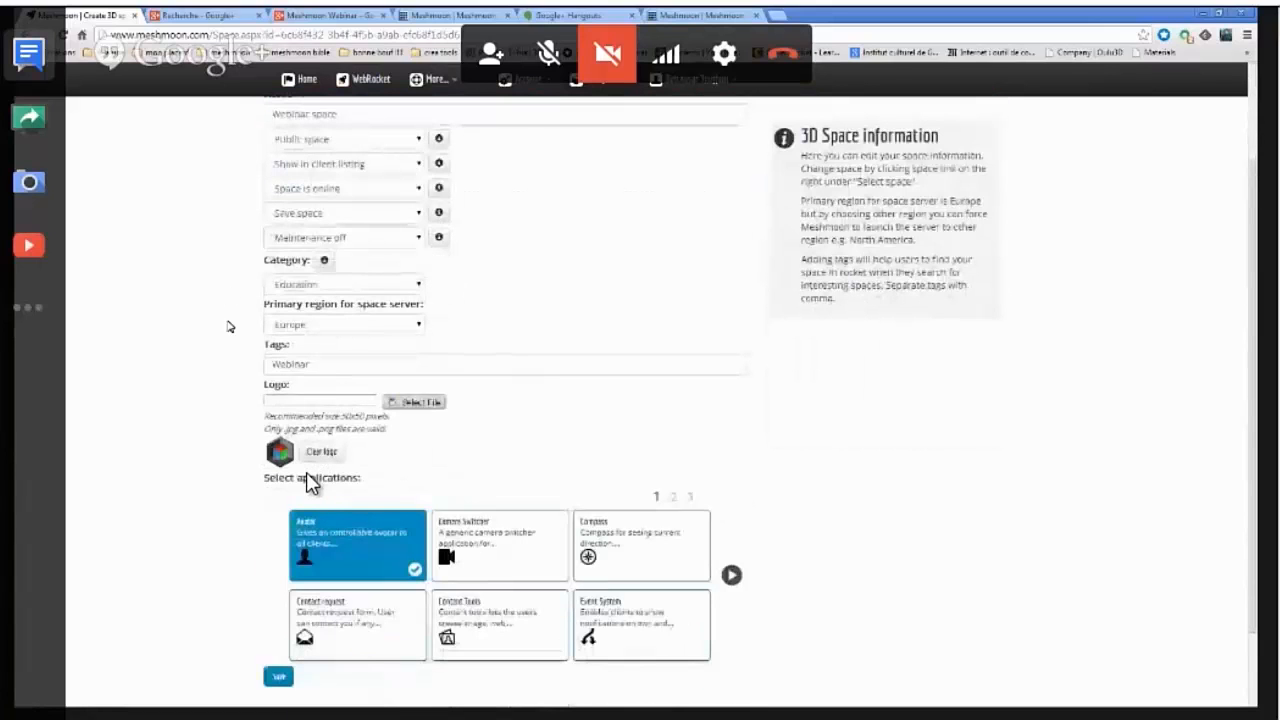
{"action": "scroll", "coordinate": [308, 486], "scroll_direction": "down", "scroll_amount": 1}
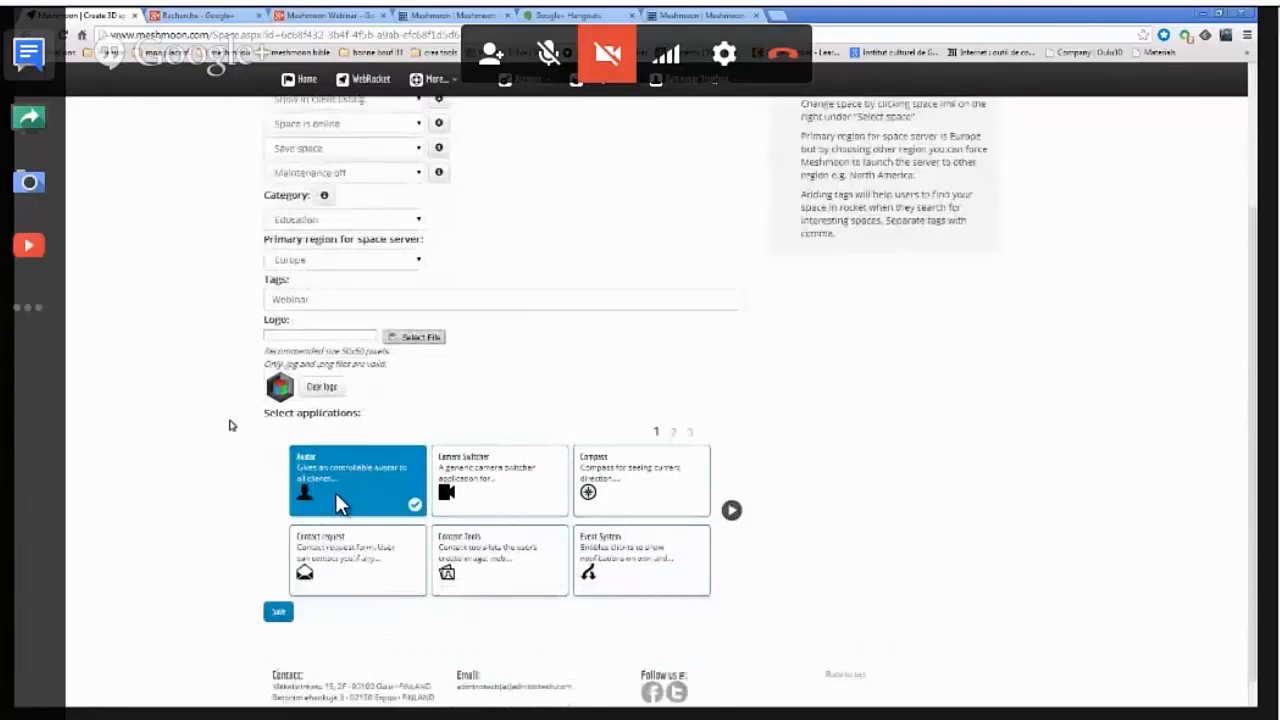
{"action": "scroll", "coordinate": [337, 505], "scroll_direction": "down", "scroll_amount": 1}
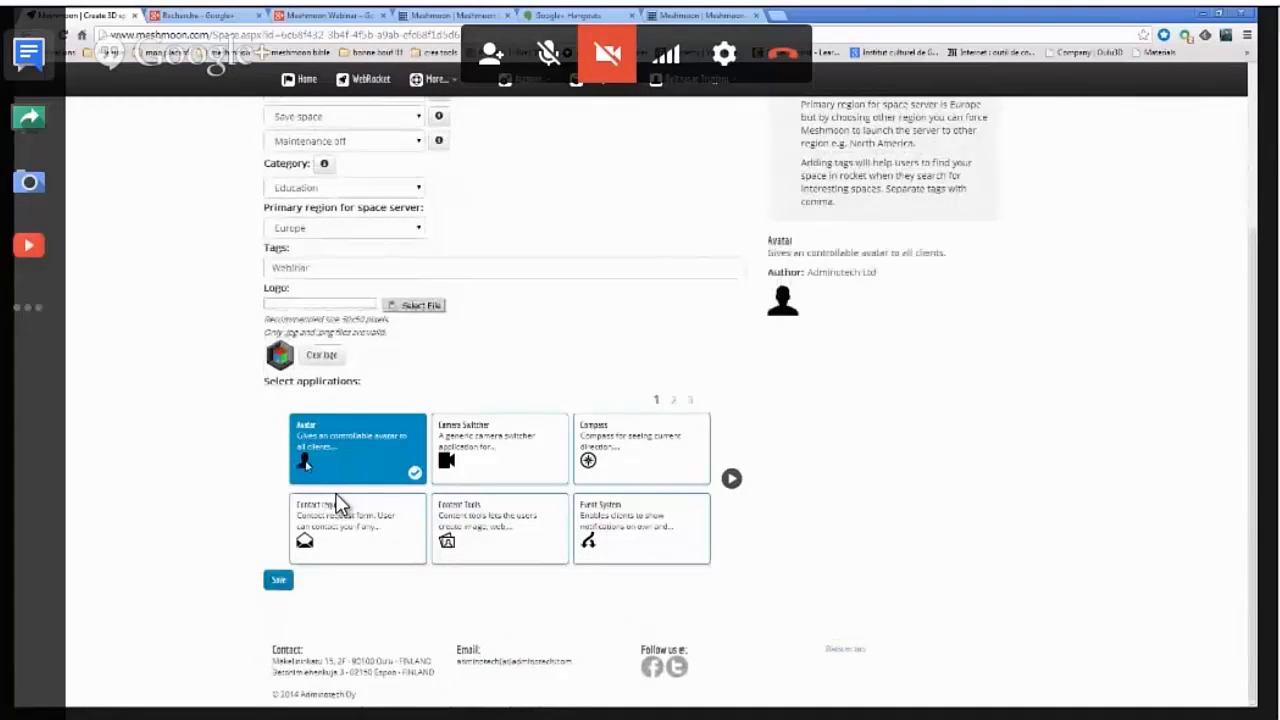
{"action": "left_click", "coordinate": [731, 478]}
{"action": "mouse_move", "coordinate": [428, 535]}
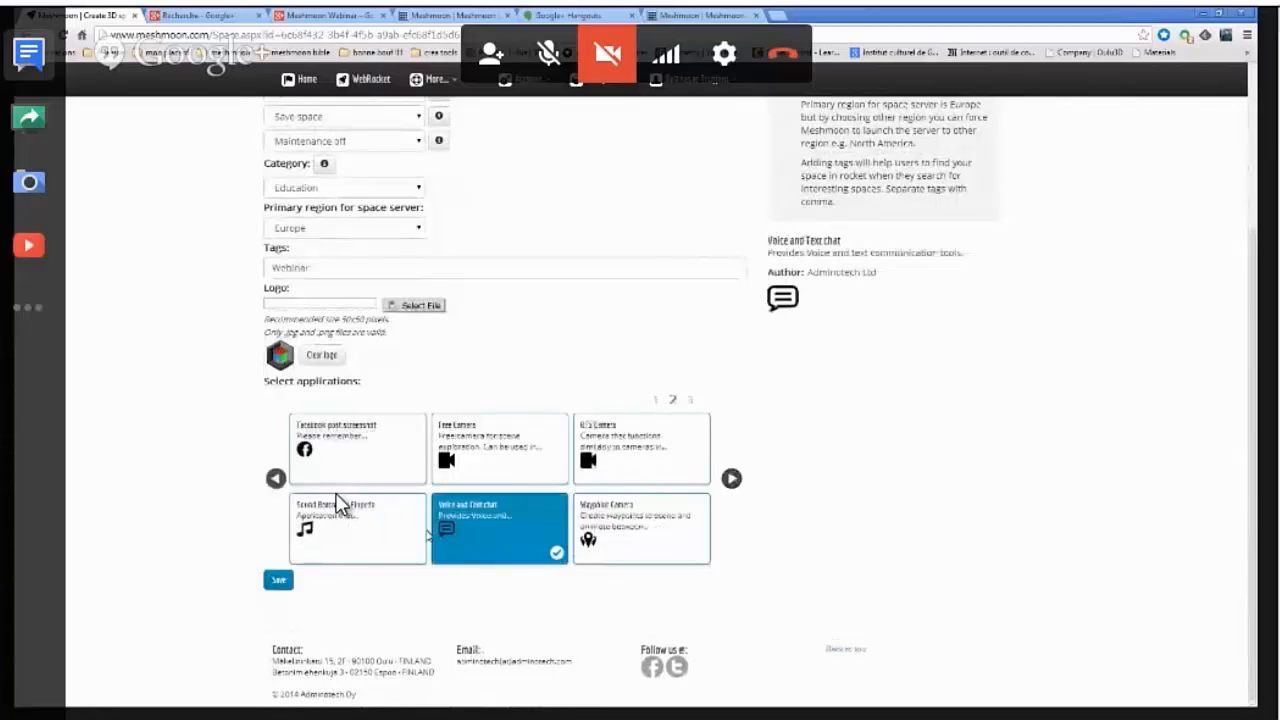
{"action": "left_click", "coordinate": [275, 478]}
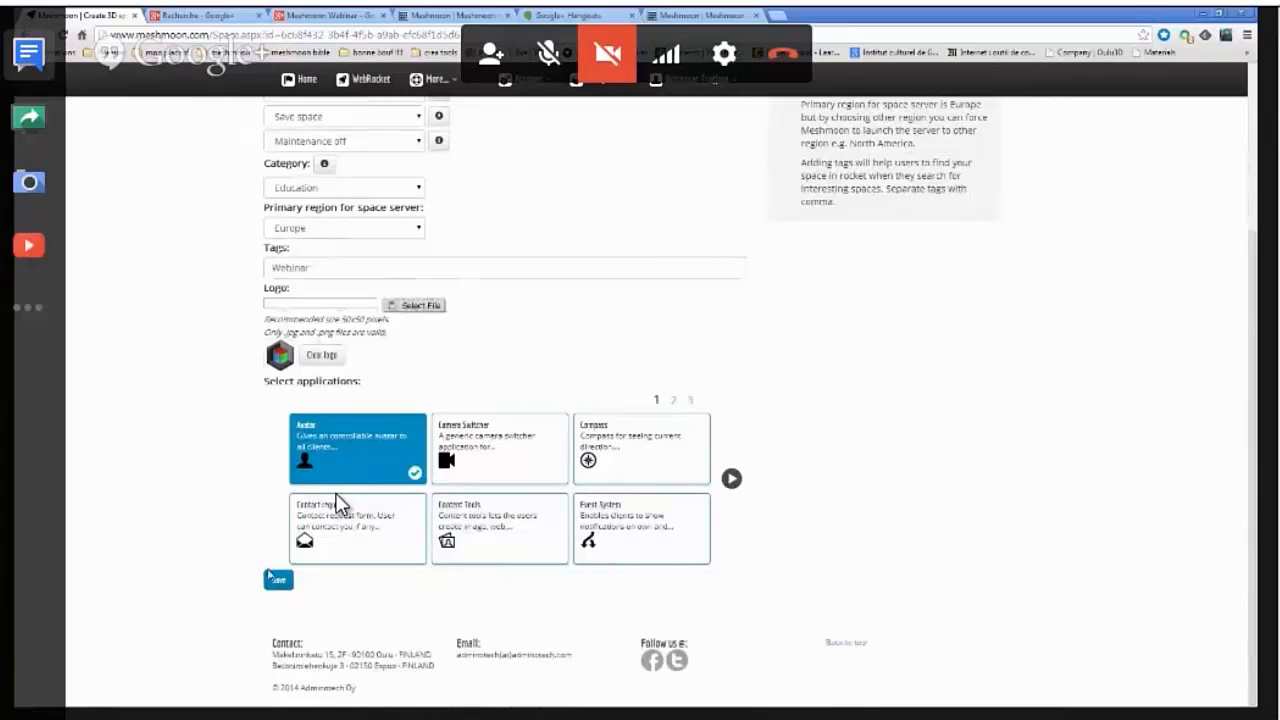
{"action": "left_click", "coordinate": [278, 582]}
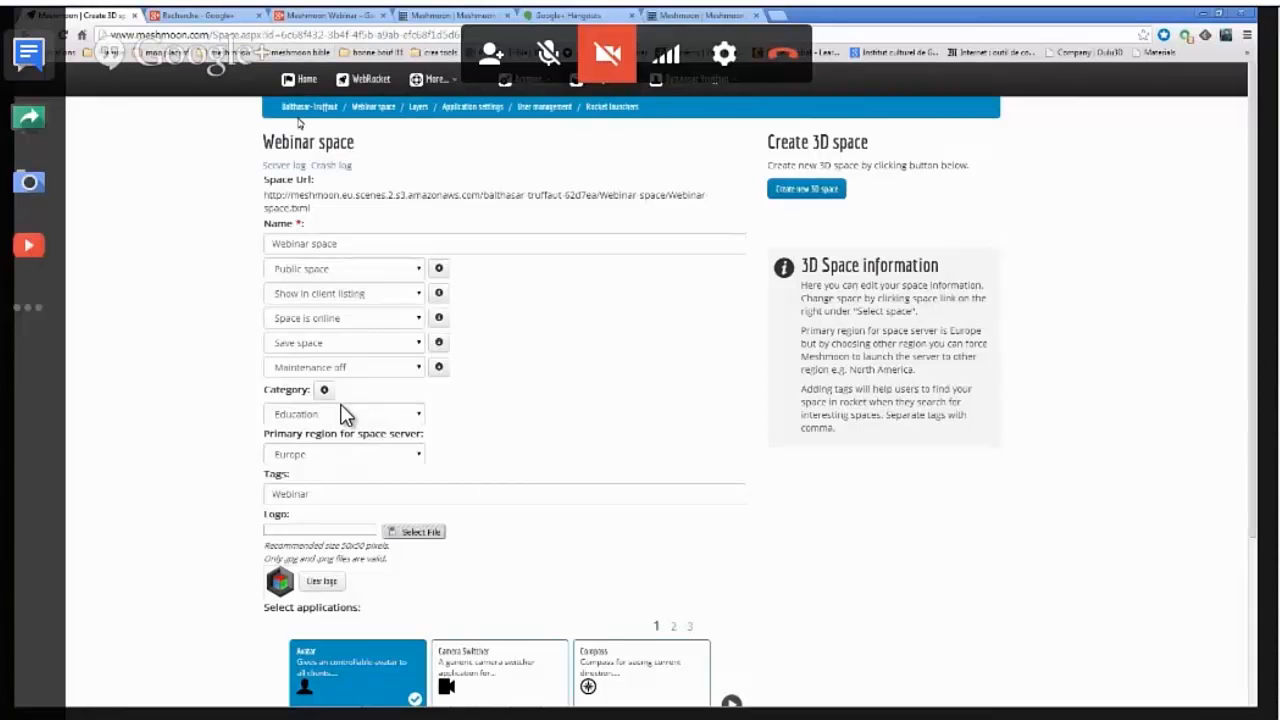
{"action": "scroll", "coordinate": [340, 414], "scroll_direction": "down", "scroll_amount": 1}
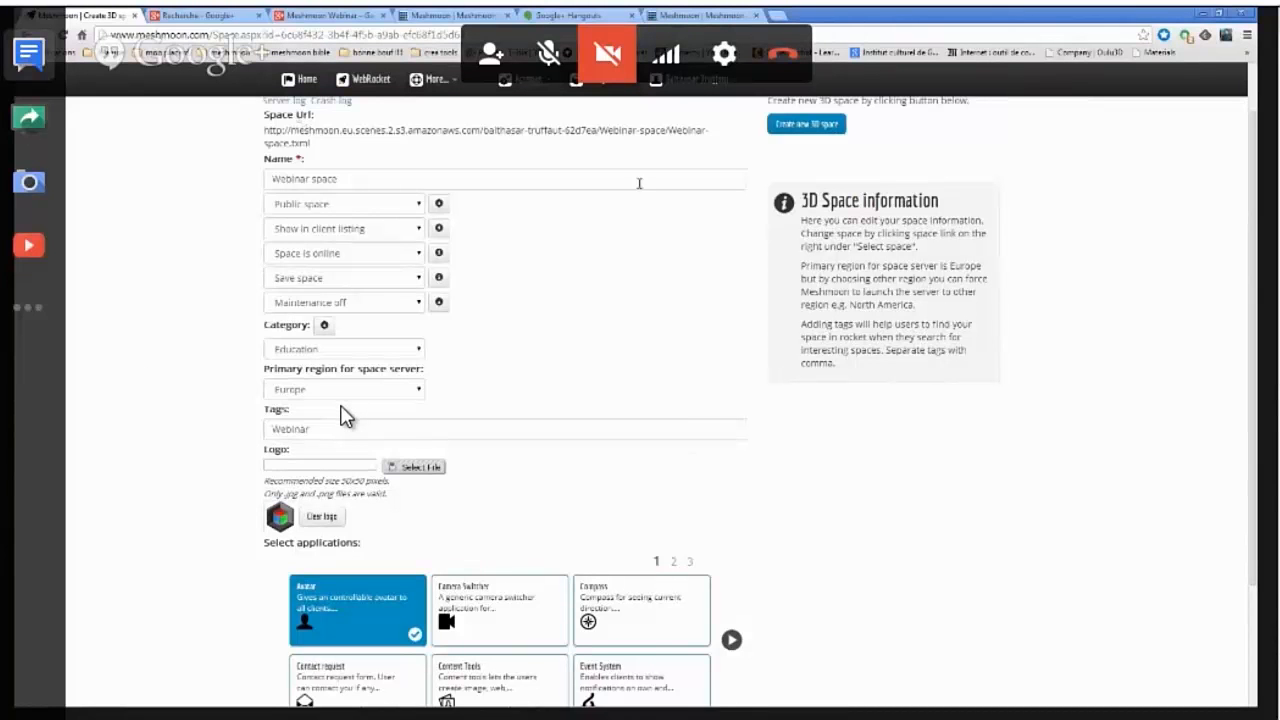
{"action": "scroll", "coordinate": [340, 414], "scroll_direction": "up", "scroll_amount": 1}
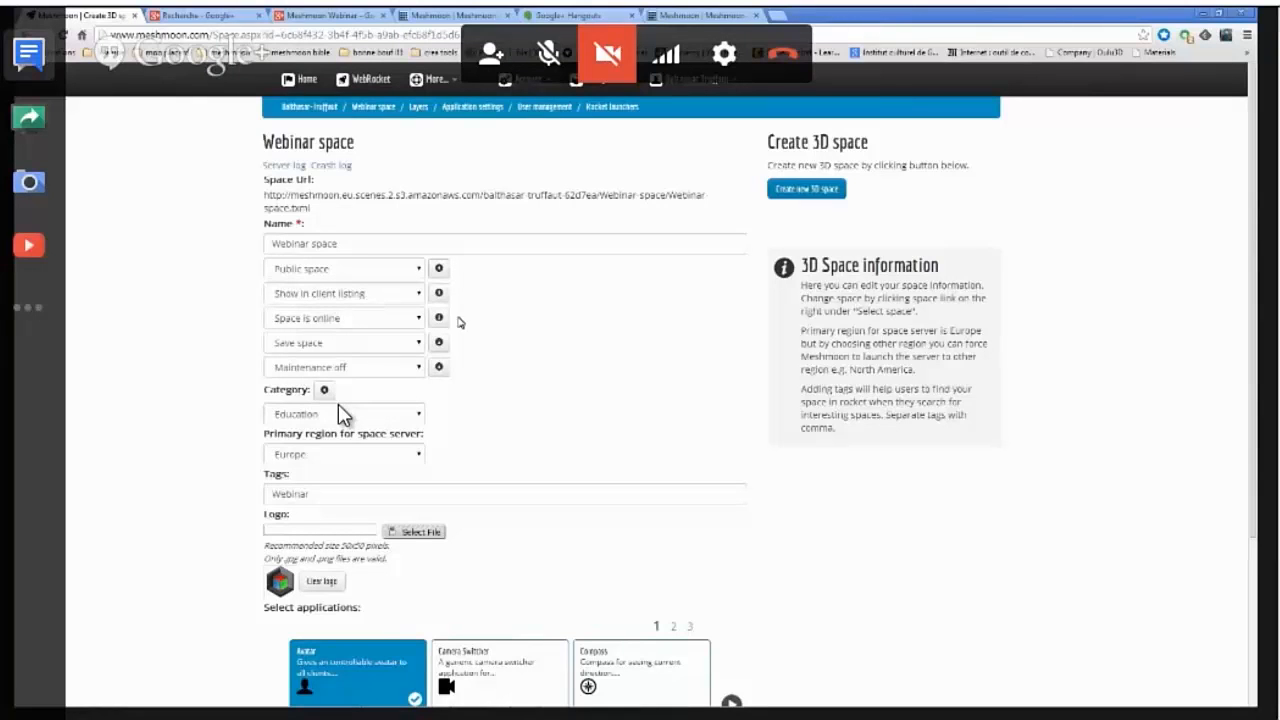
{"action": "scroll", "coordinate": [432, 475], "scroll_direction": "down", "scroll_amount": 4}
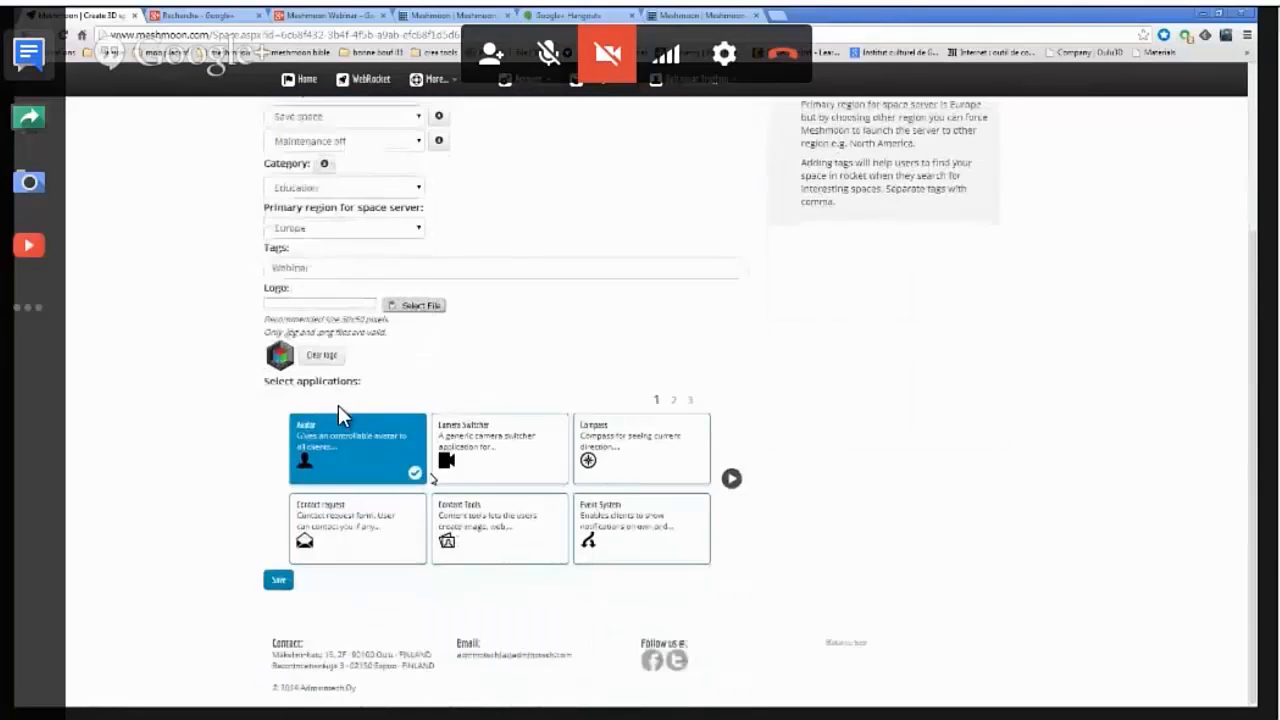
{"action": "scroll", "coordinate": [432, 475], "scroll_direction": "up", "scroll_amount": 4}
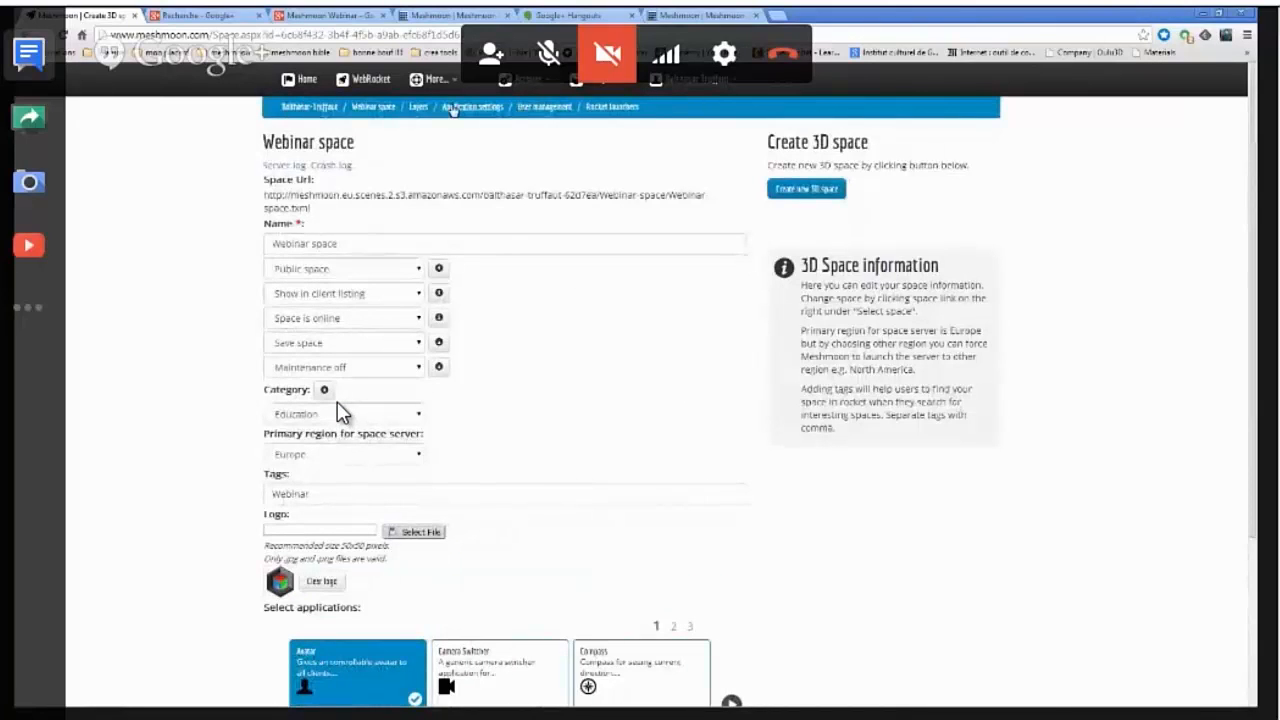
{"action": "left_click", "coordinate": [418, 107]}
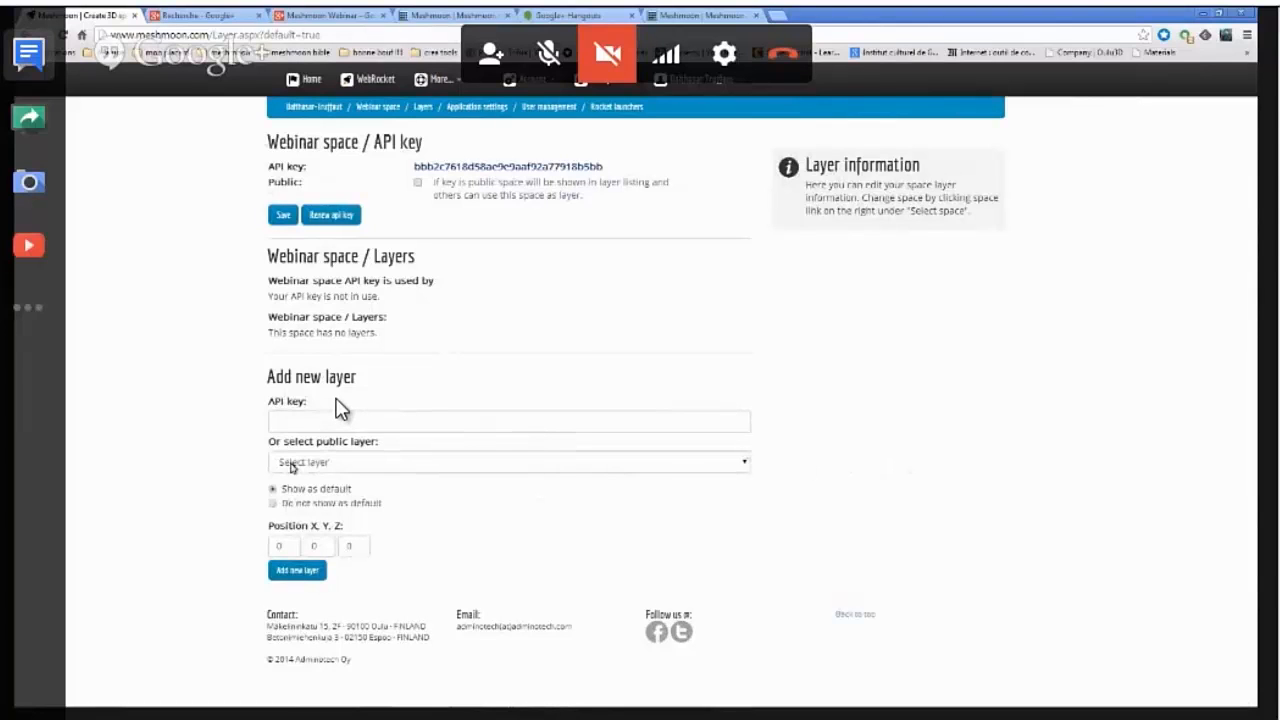
{"action": "left_click", "coordinate": [746, 464]}
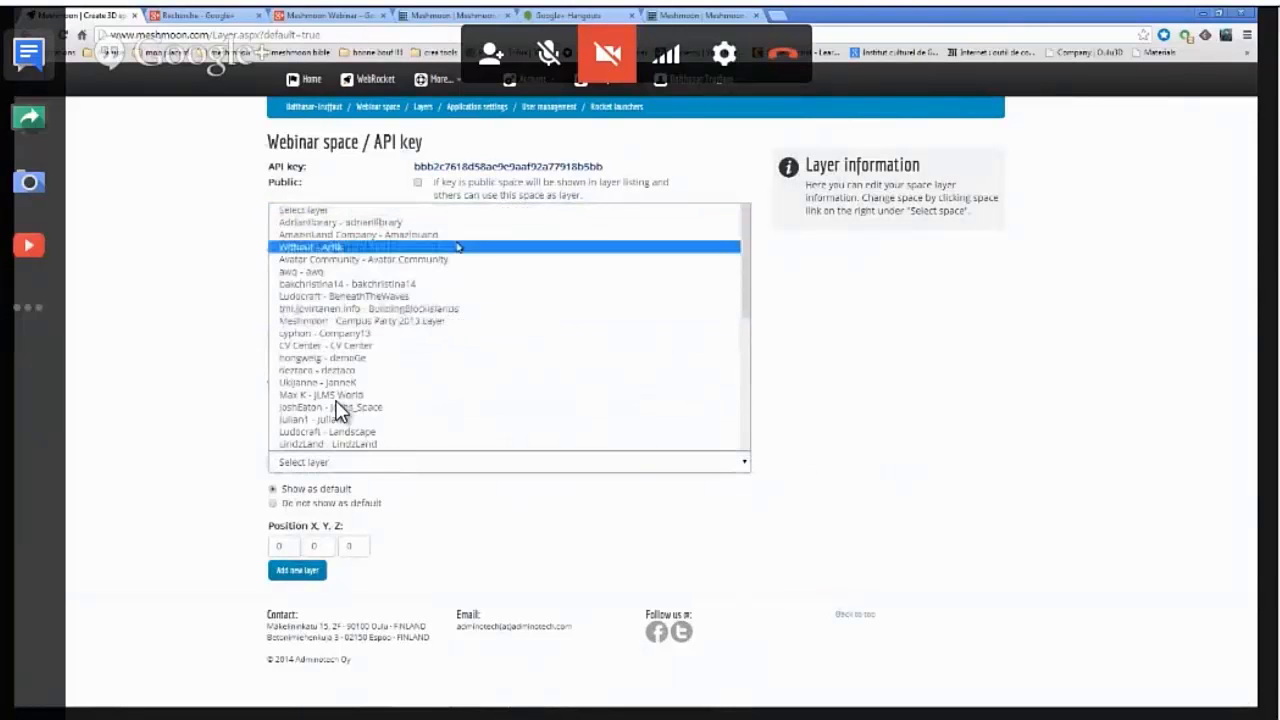
{"action": "scroll", "coordinate": [455, 270], "scroll_direction": "down", "scroll_amount": 10}
{"action": "scroll", "coordinate": [454, 295], "scroll_direction": "up", "scroll_amount": 5}
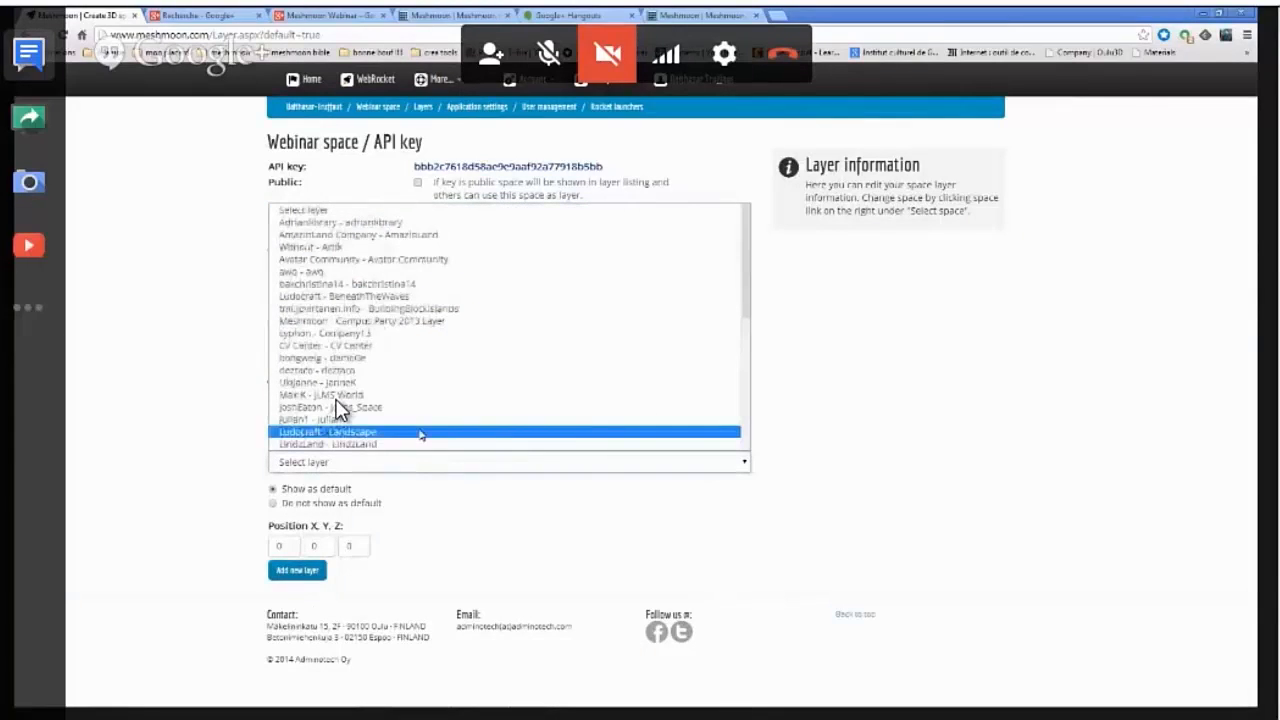
{"action": "scroll", "coordinate": [406, 259], "scroll_direction": "down", "scroll_amount": 3}
{"action": "scroll", "coordinate": [406, 259], "scroll_direction": "down", "scroll_amount": 4}
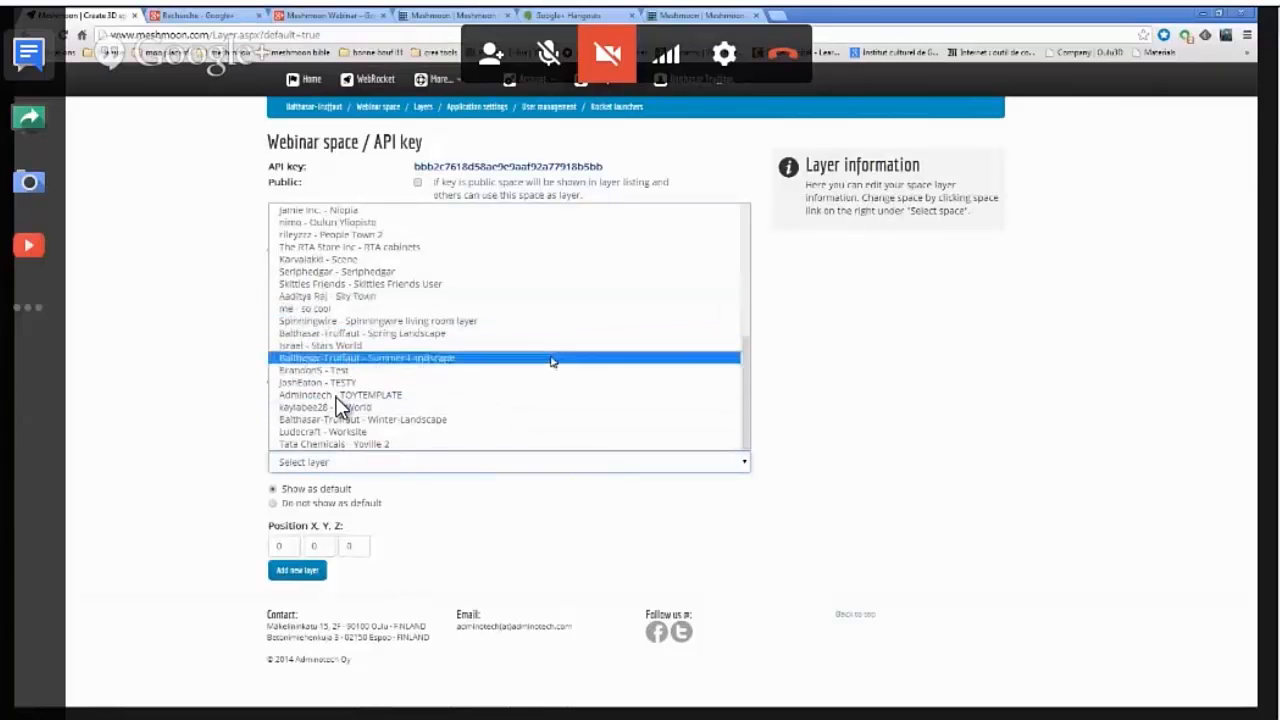
{"action": "scroll", "coordinate": [420, 300], "scroll_direction": "up", "scroll_amount": 5}
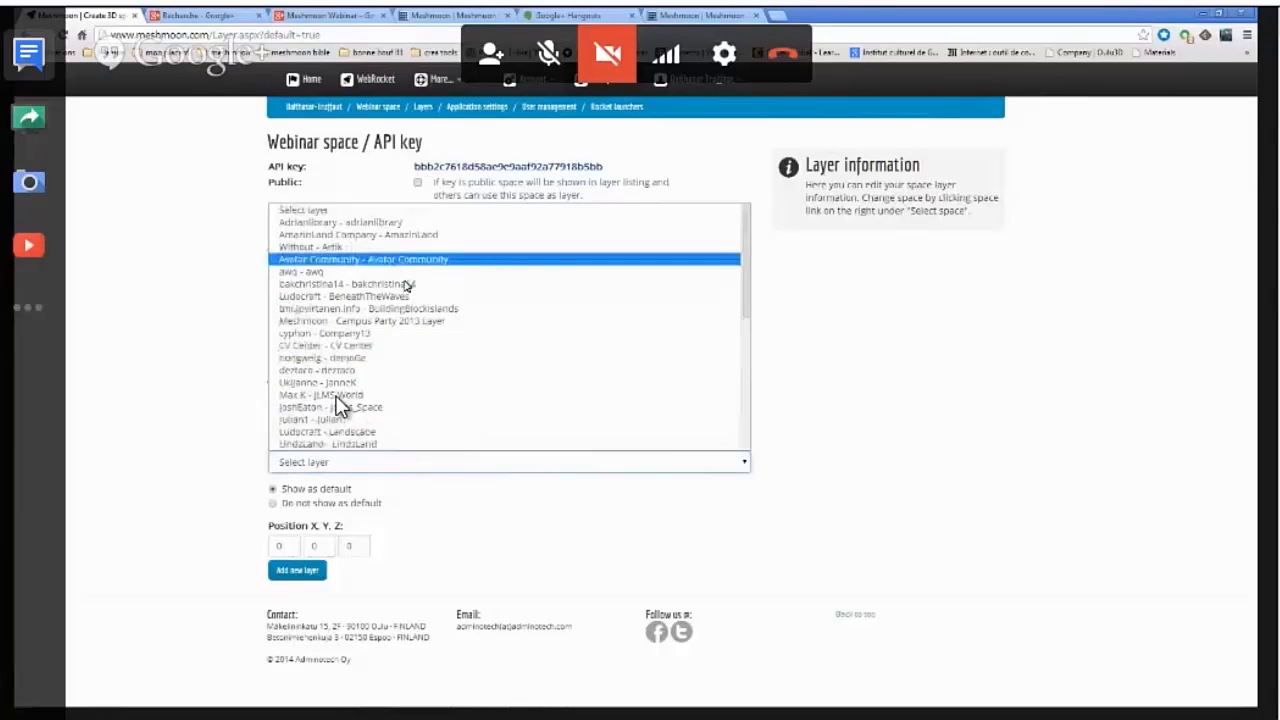
{"action": "left_click", "coordinate": [868, 364]}
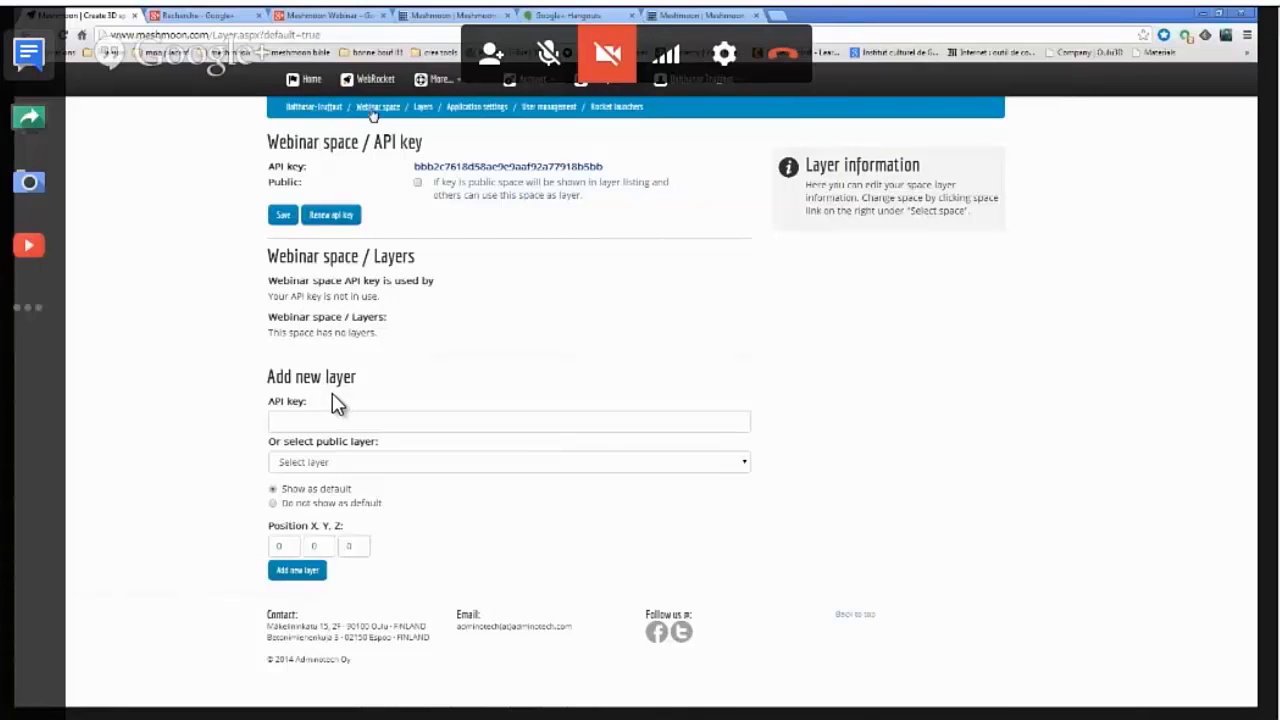
Step: Hide the browser and orbit the WebRocket scene between the Zoom Object and Avatar Fly signs
{"action": "left_click", "coordinate": [1202, 14]}
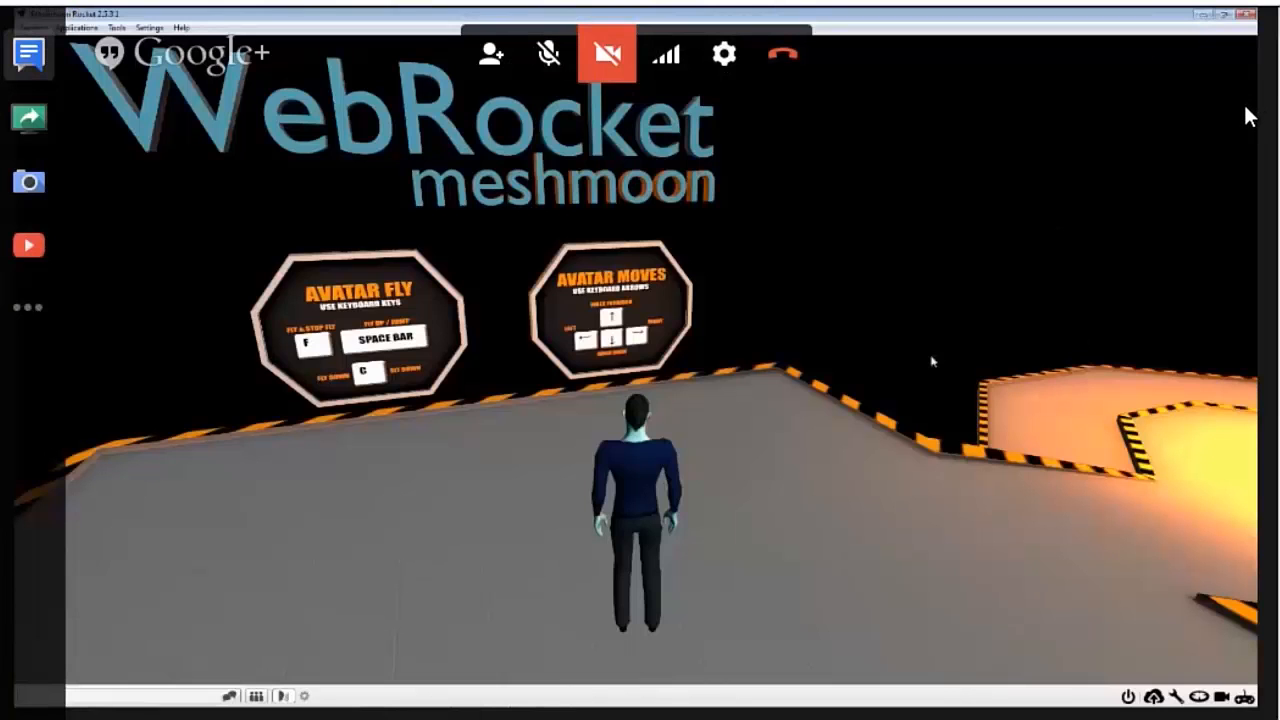
{"action": "right_click_drag", "start_coordinate": [933, 362], "coordinate": [1130, 362]}
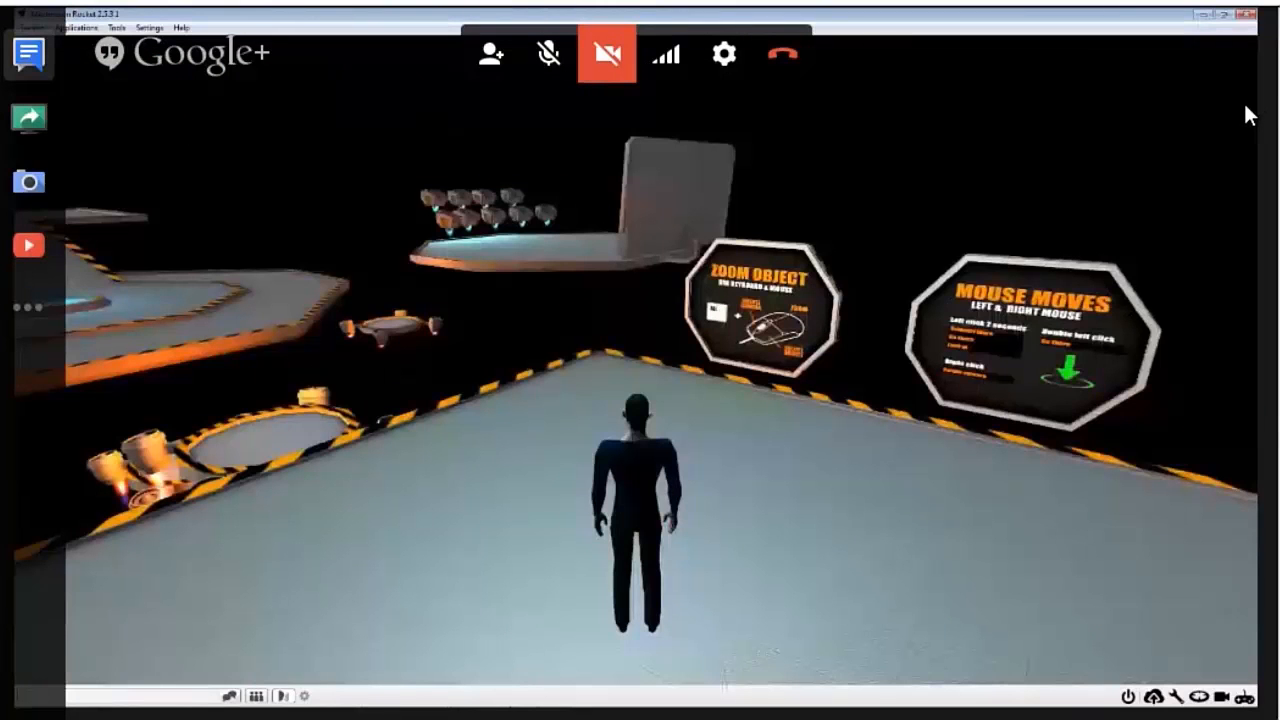
{"action": "right_click_drag", "start_coordinate": [933, 362], "coordinate": [1130, 355]}
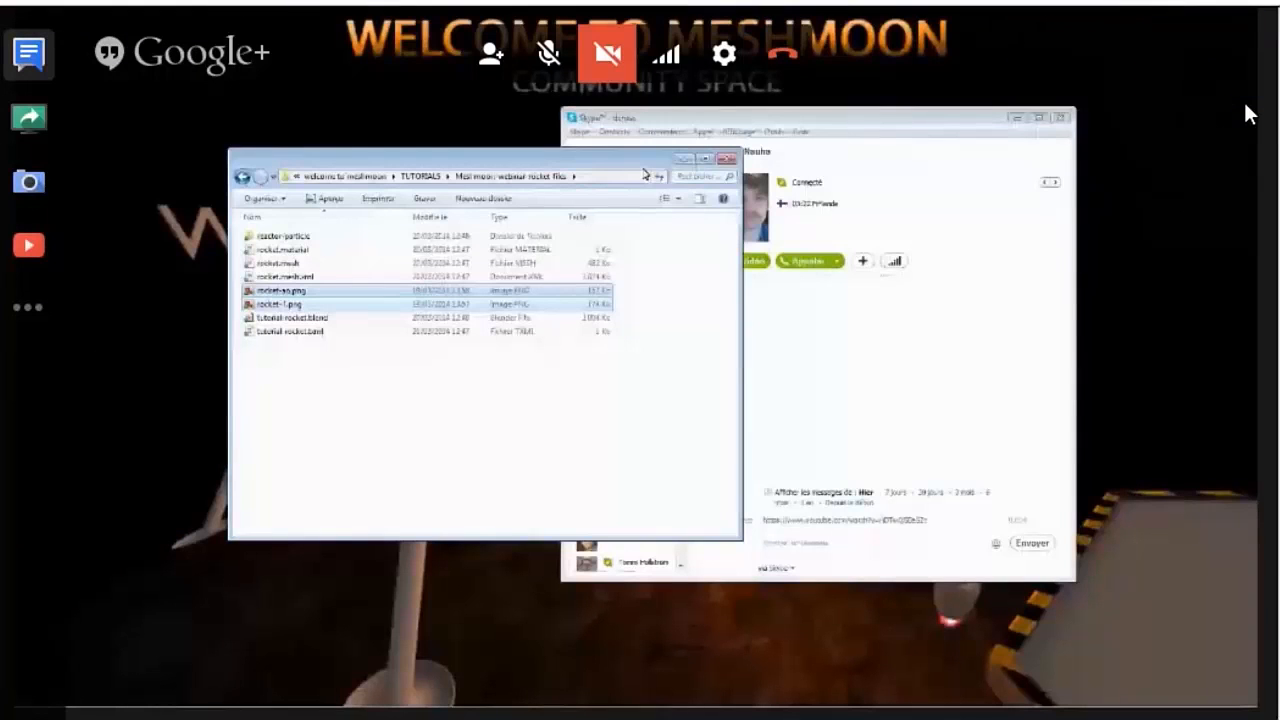
Step: Close the Explorer and Skype windows and dismiss the scene's context menu
{"action": "left_click", "coordinate": [684, 159]}
{"action": "left_click", "coordinate": [1018, 119]}
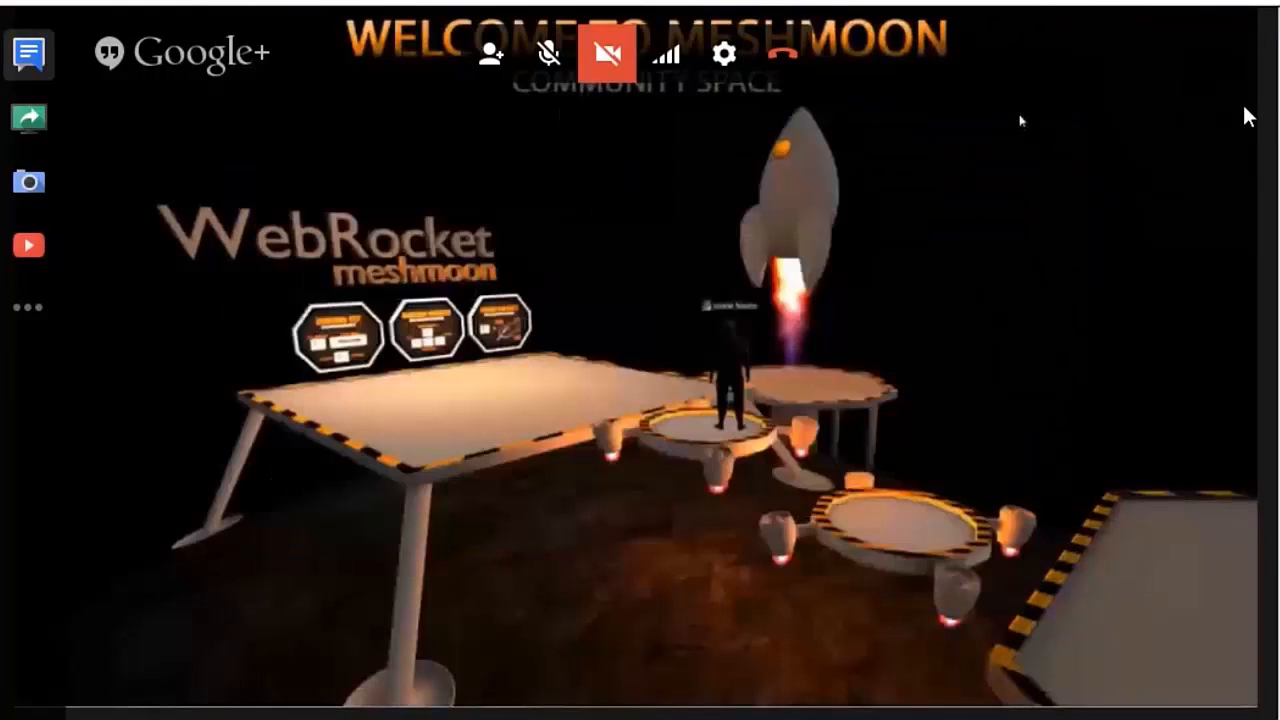
{"action": "right_click", "coordinate": [585, 625]}
{"action": "left_click", "coordinate": [545, 300]}
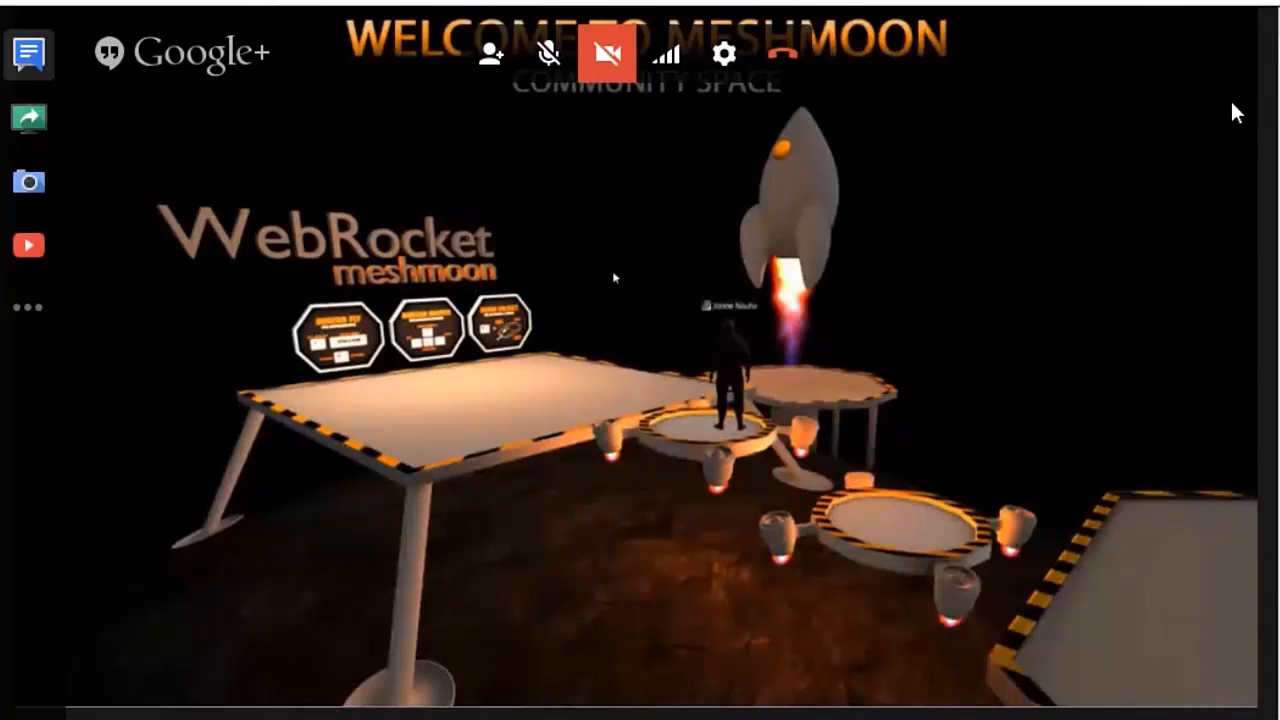
{"action": "mouse_move", "coordinate": [528, 700]}
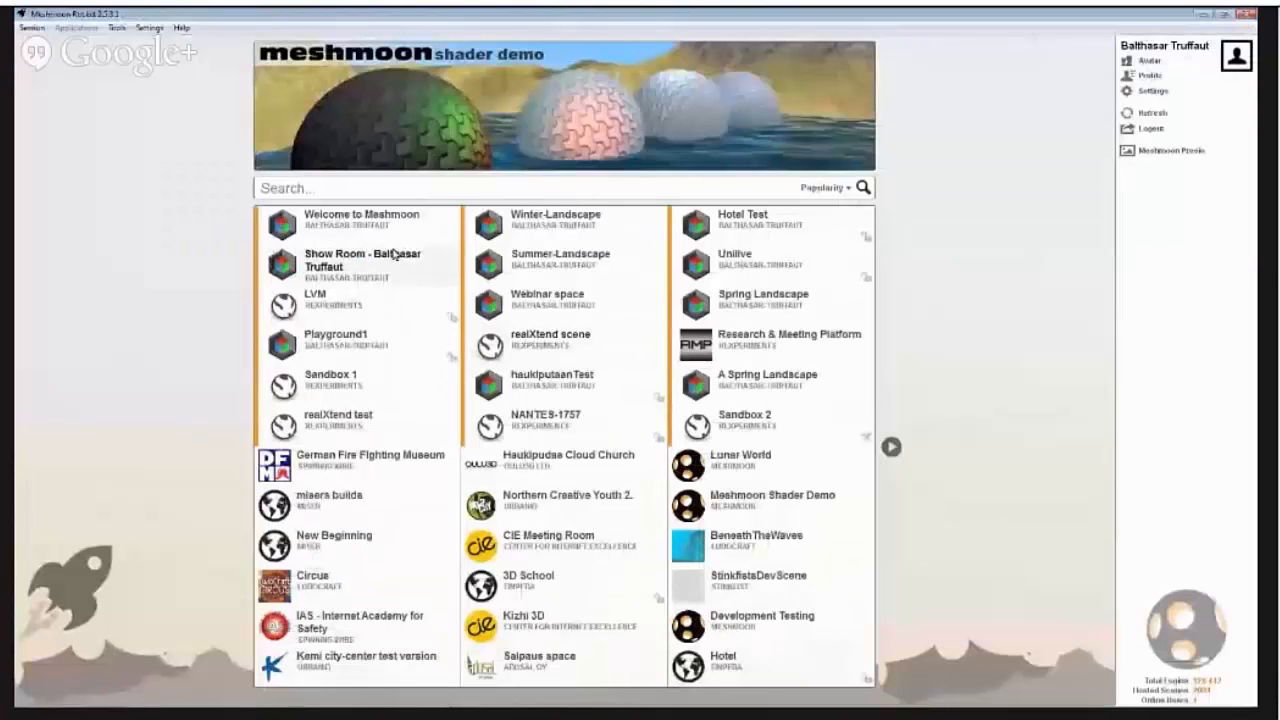
Step: Search the scene list for 'webinar' and log in to Webinar space
{"action": "left_click", "coordinate": [891, 448]}
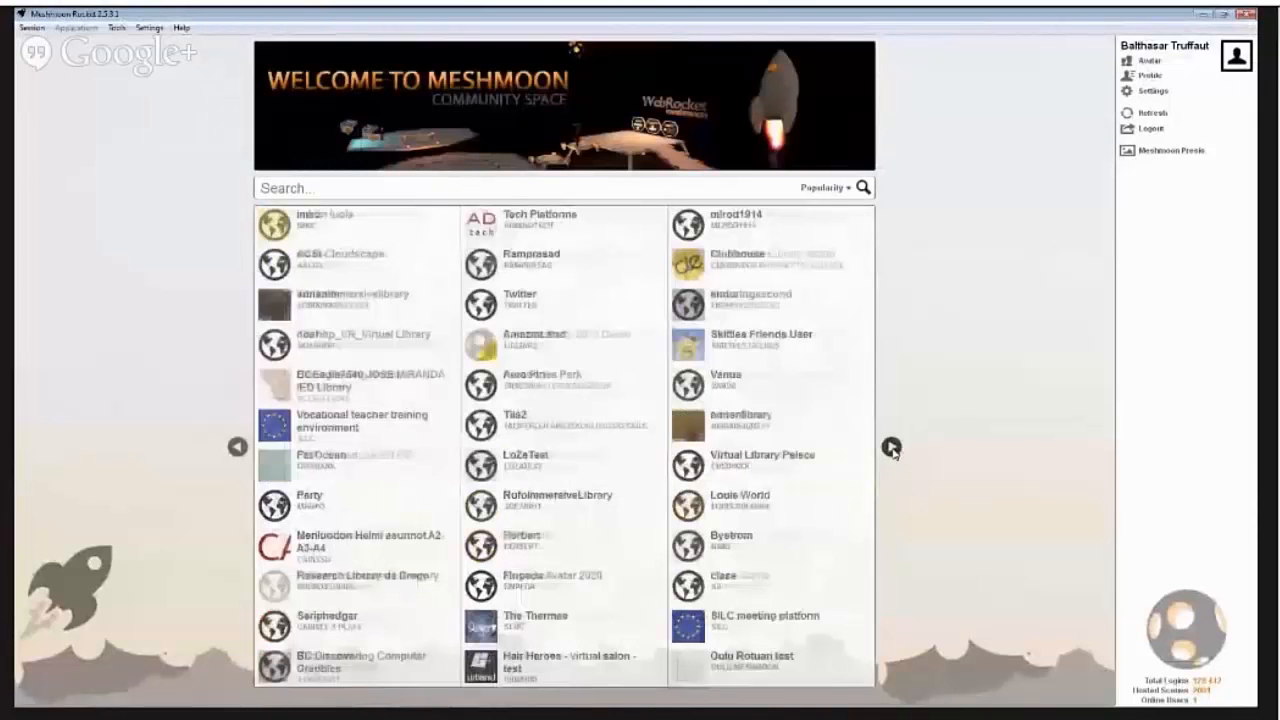
{"action": "left_click", "coordinate": [236, 448]}
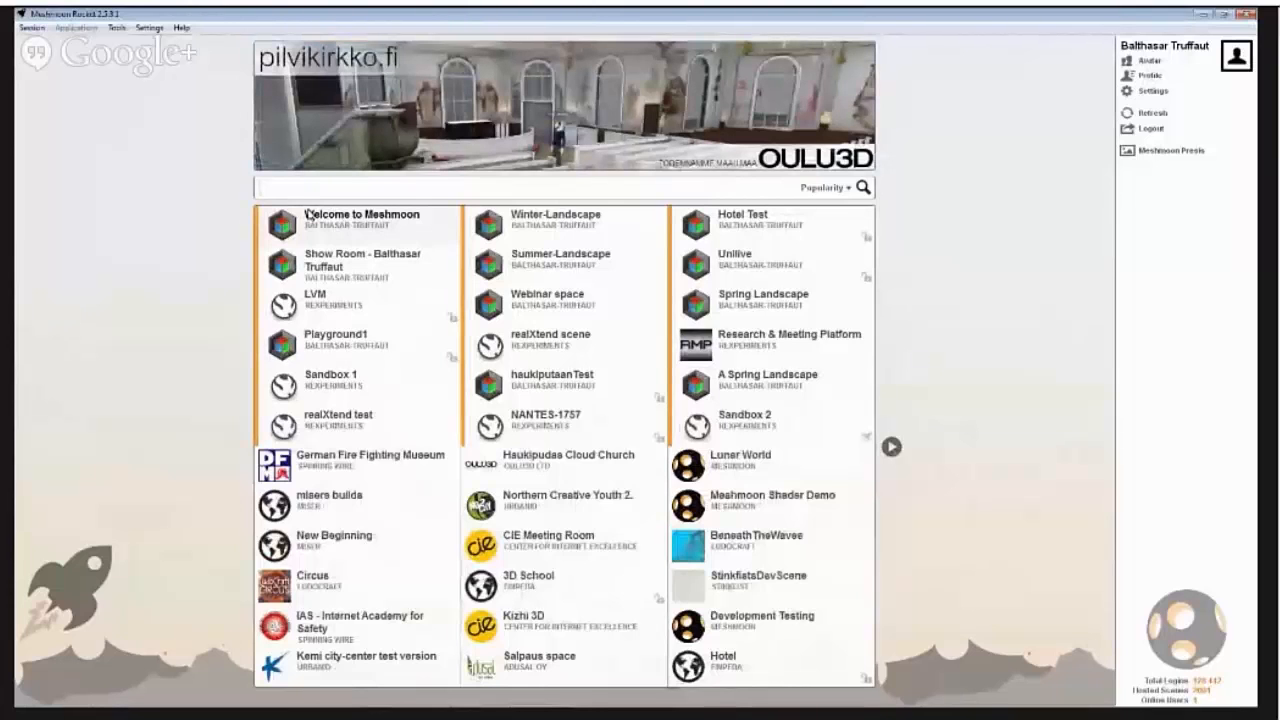
{"action": "type", "text": "webinar"}
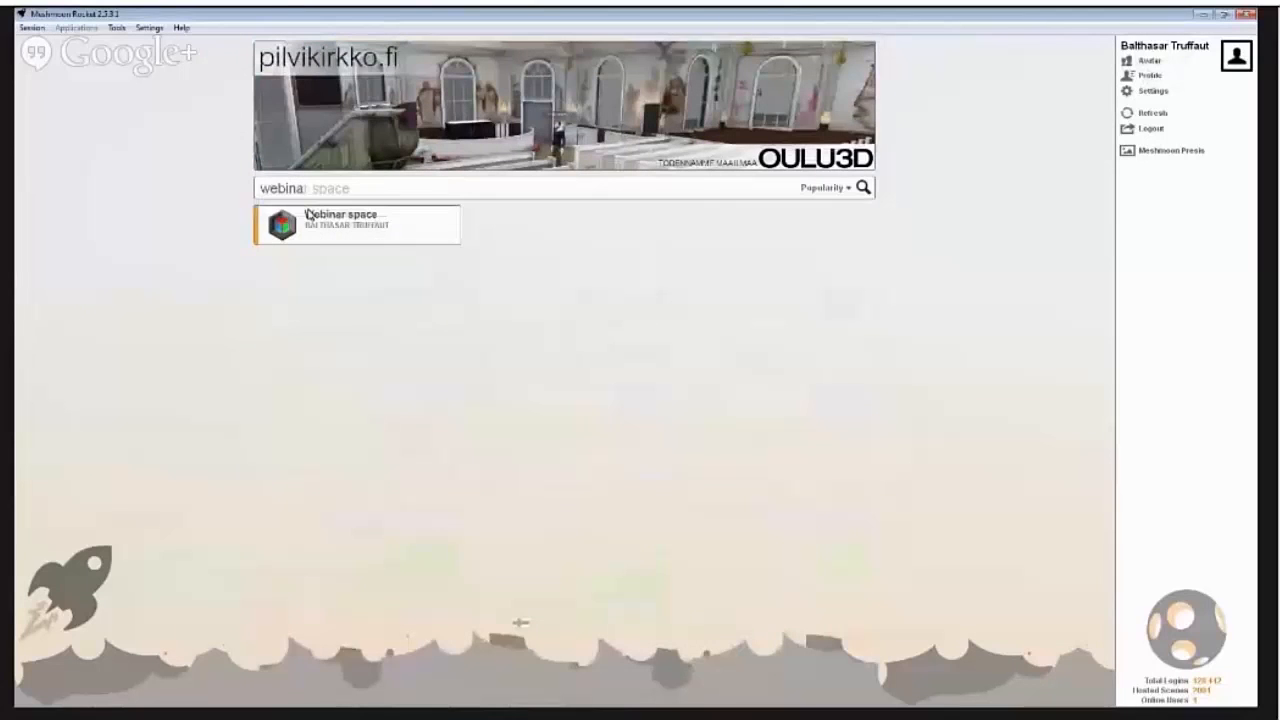
{"action": "left_click", "coordinate": [338, 226]}
{"action": "left_click", "coordinate": [390, 102]}
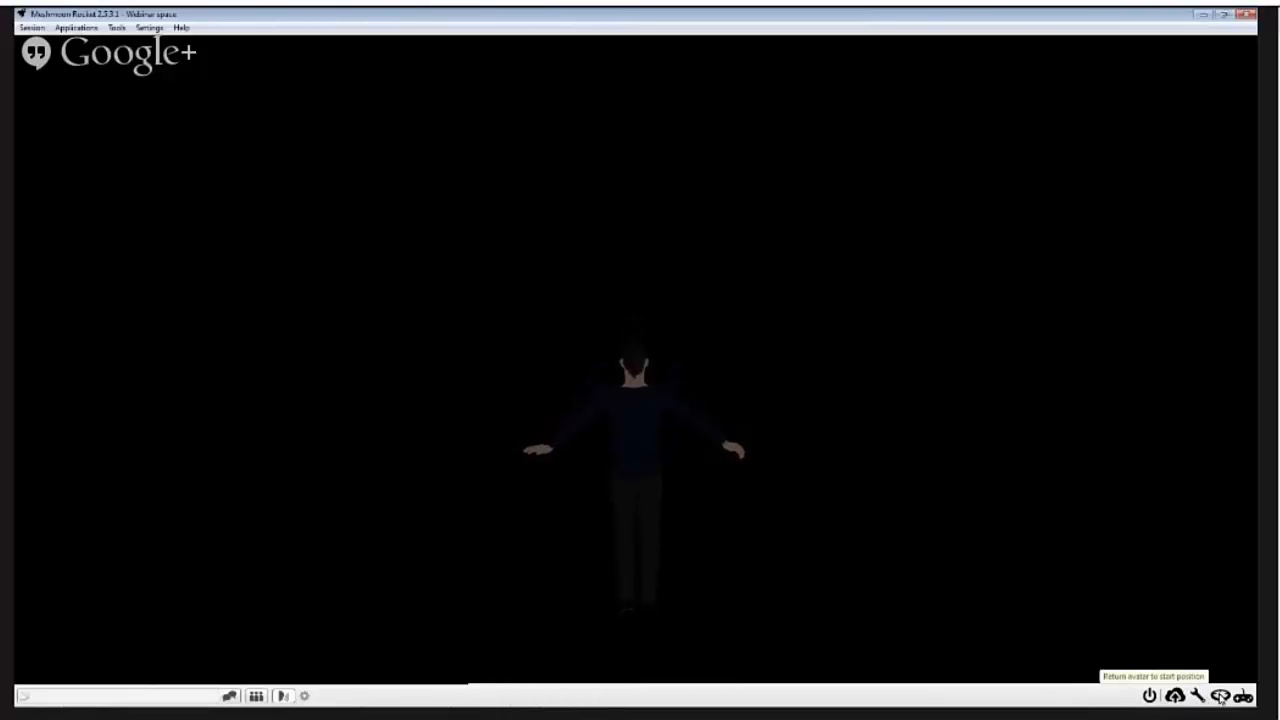
Step: Return the avatar to its start position and send a message in Public Chat
{"action": "left_click", "coordinate": [1221, 697]}
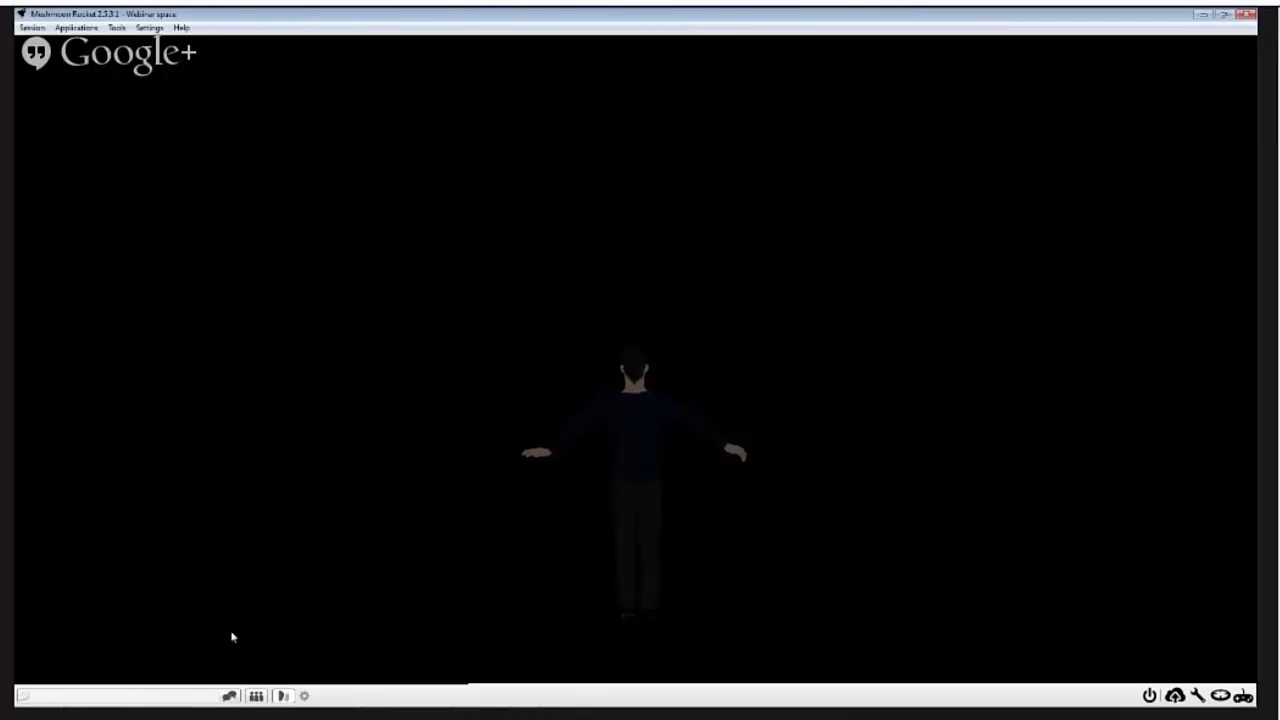
{"action": "left_click", "coordinate": [229, 695]}
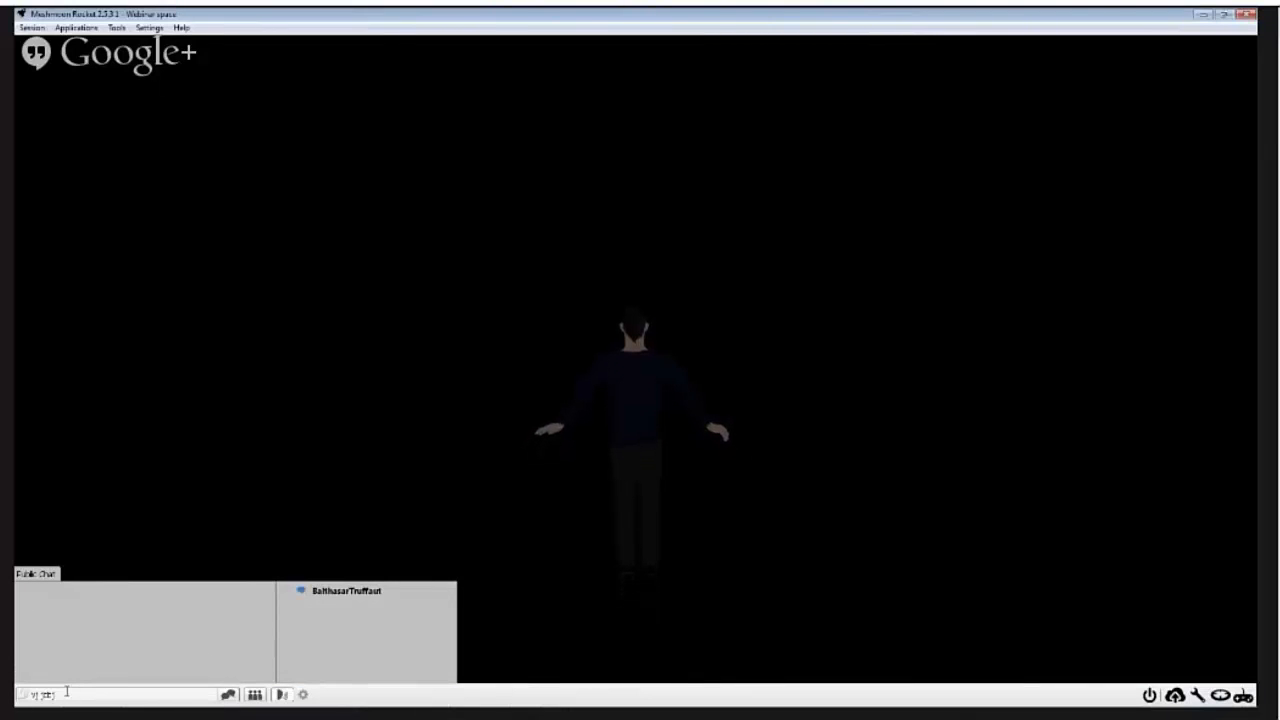
{"action": "key", "text": "Return"}
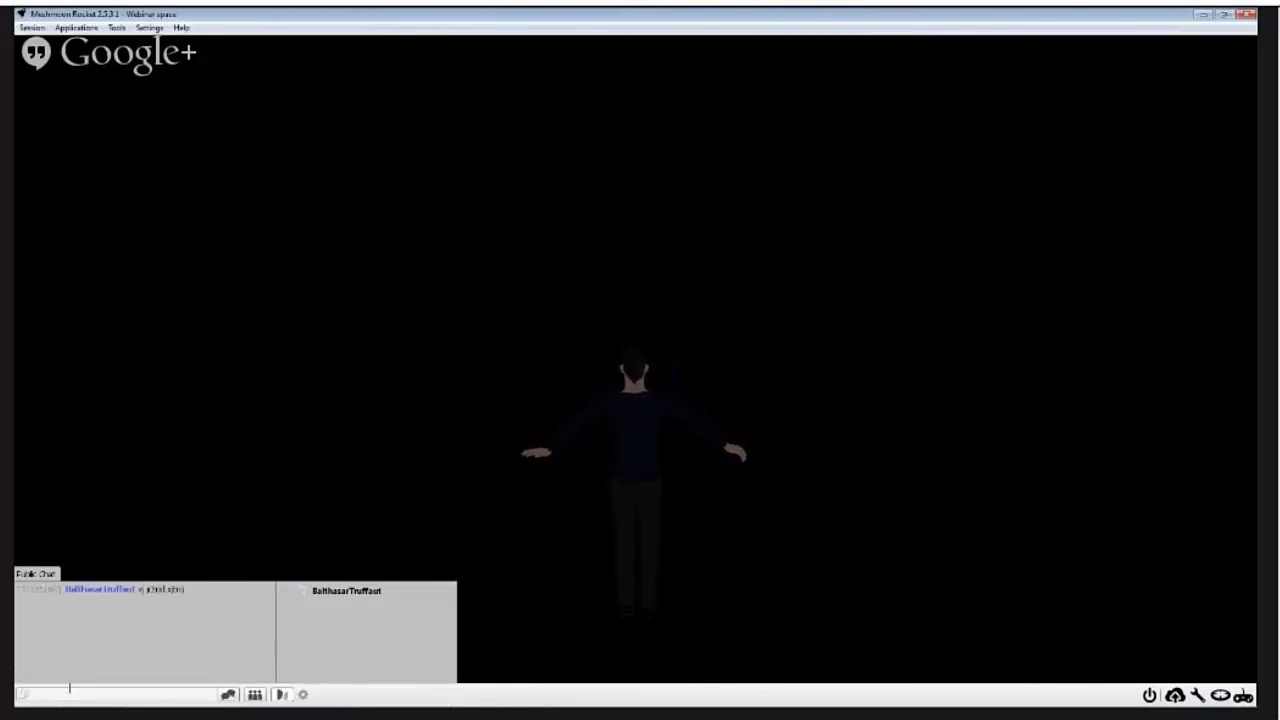
Step: Switch the Webinar space into Build Mode
{"action": "left_click", "coordinate": [279, 695]}
{"action": "left_click", "coordinate": [281, 695]}
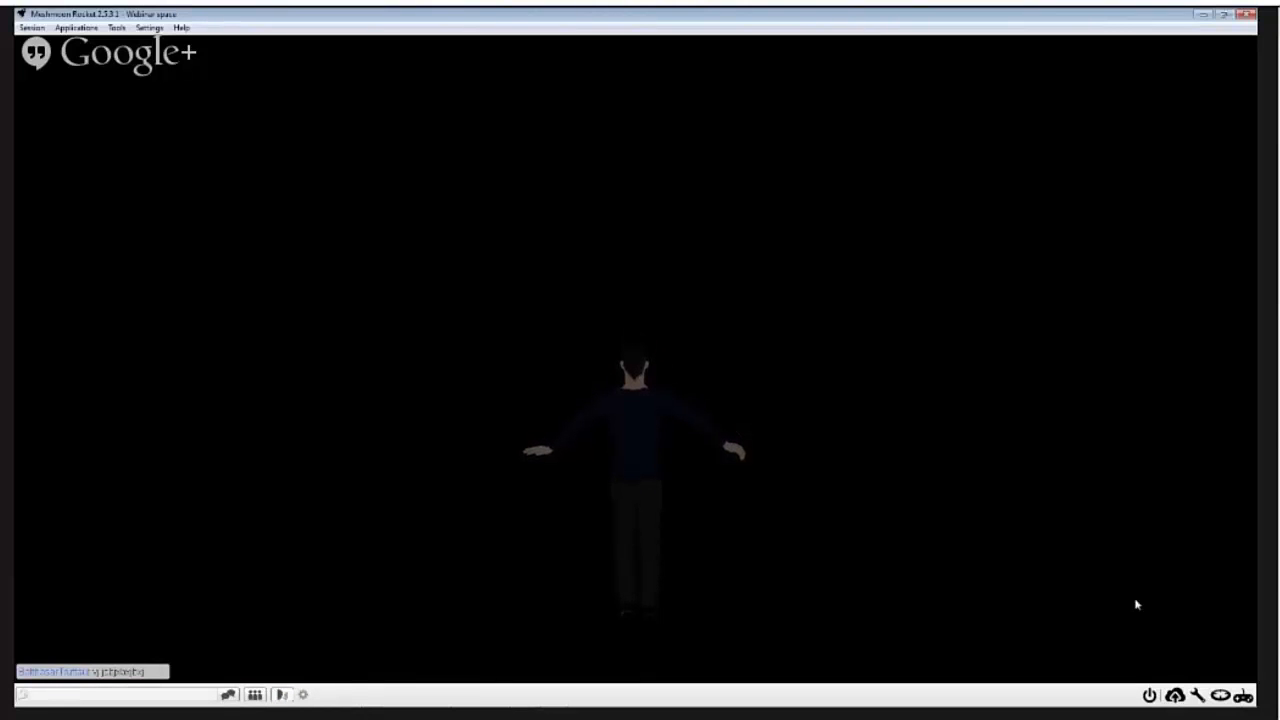
{"action": "left_click", "coordinate": [1198, 695]}
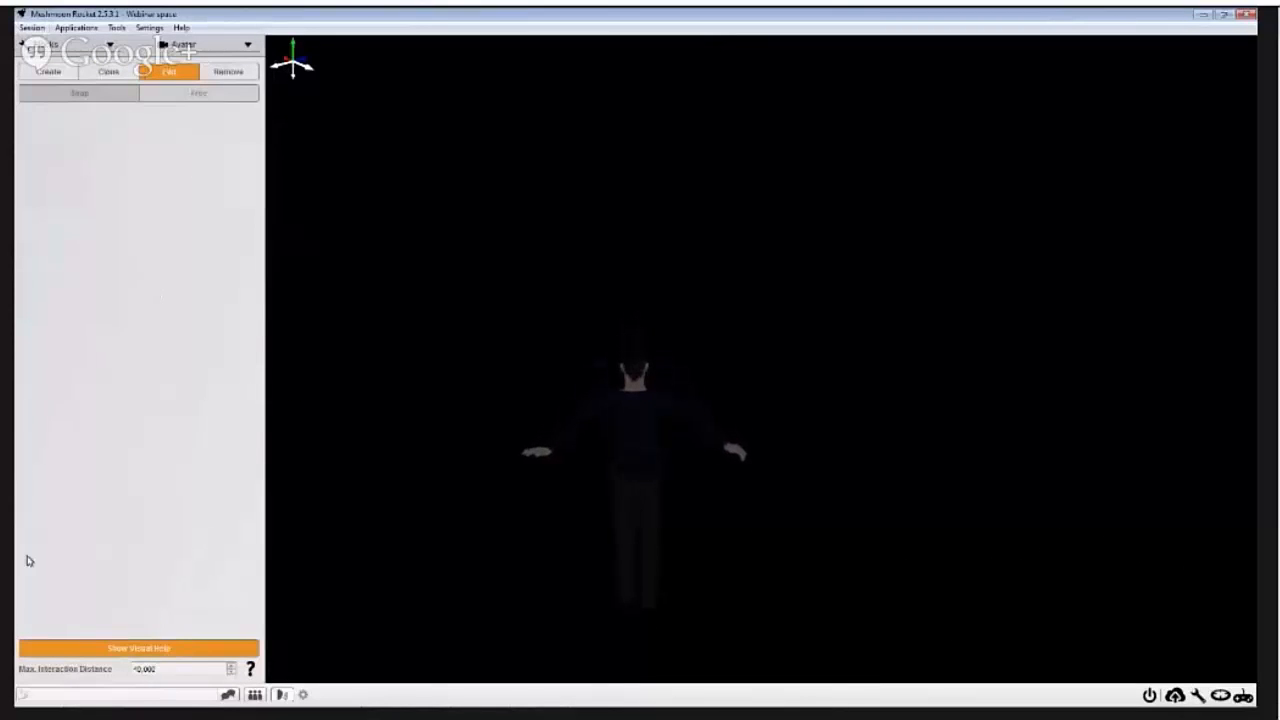
Step: In Environment settings, set the sky to Meshmoon Sky on Simulated Time
{"action": "left_click", "coordinate": [65, 45]}
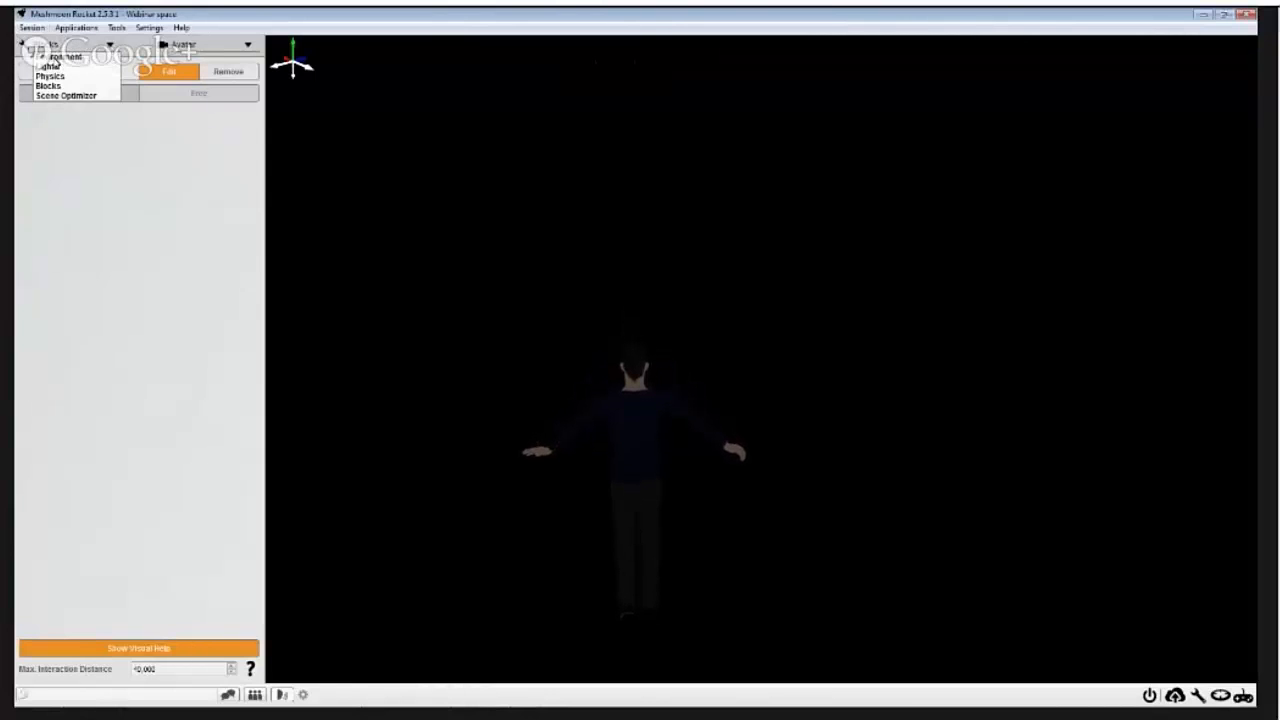
{"action": "left_click", "coordinate": [62, 56]}
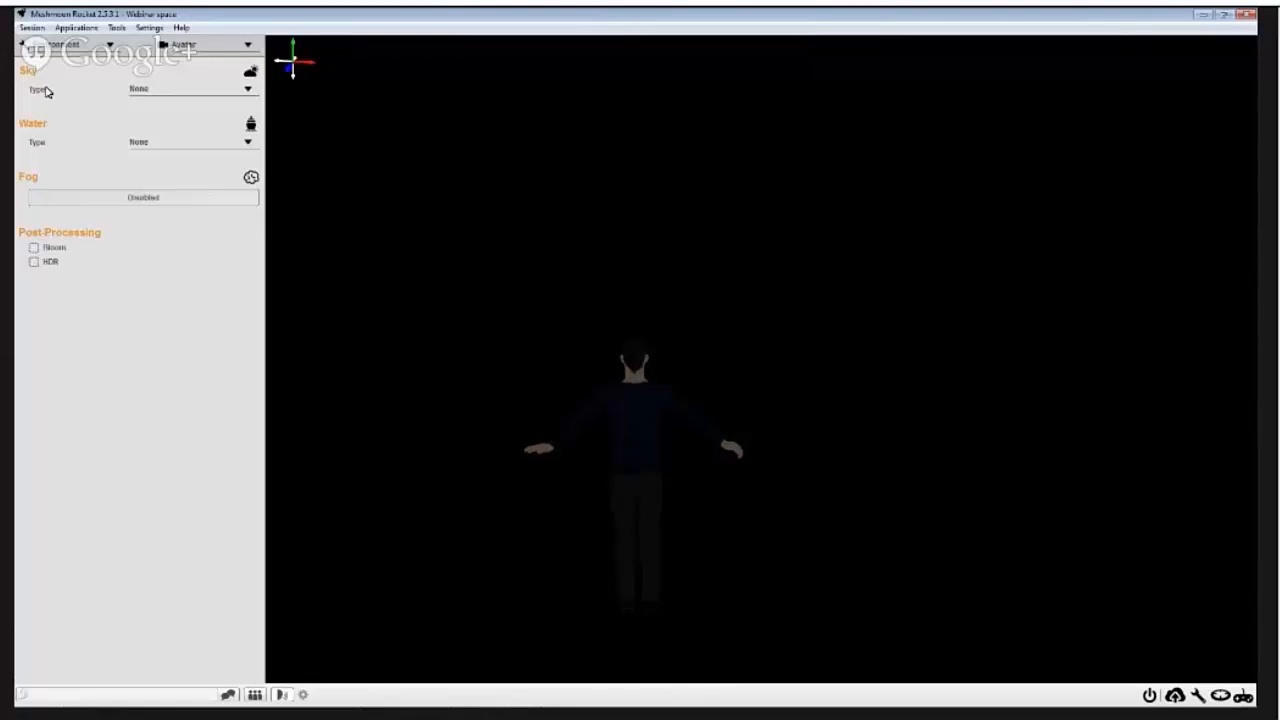
{"action": "left_click", "coordinate": [155, 92]}
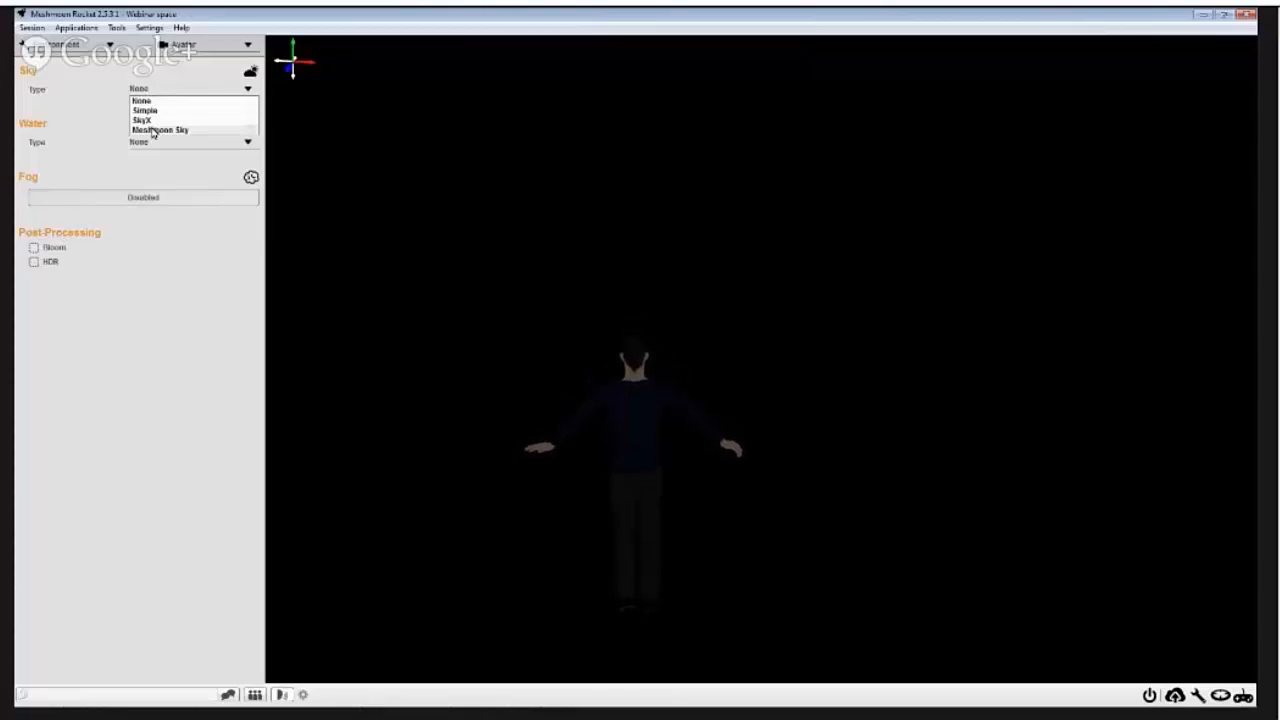
{"action": "left_click", "coordinate": [158, 130]}
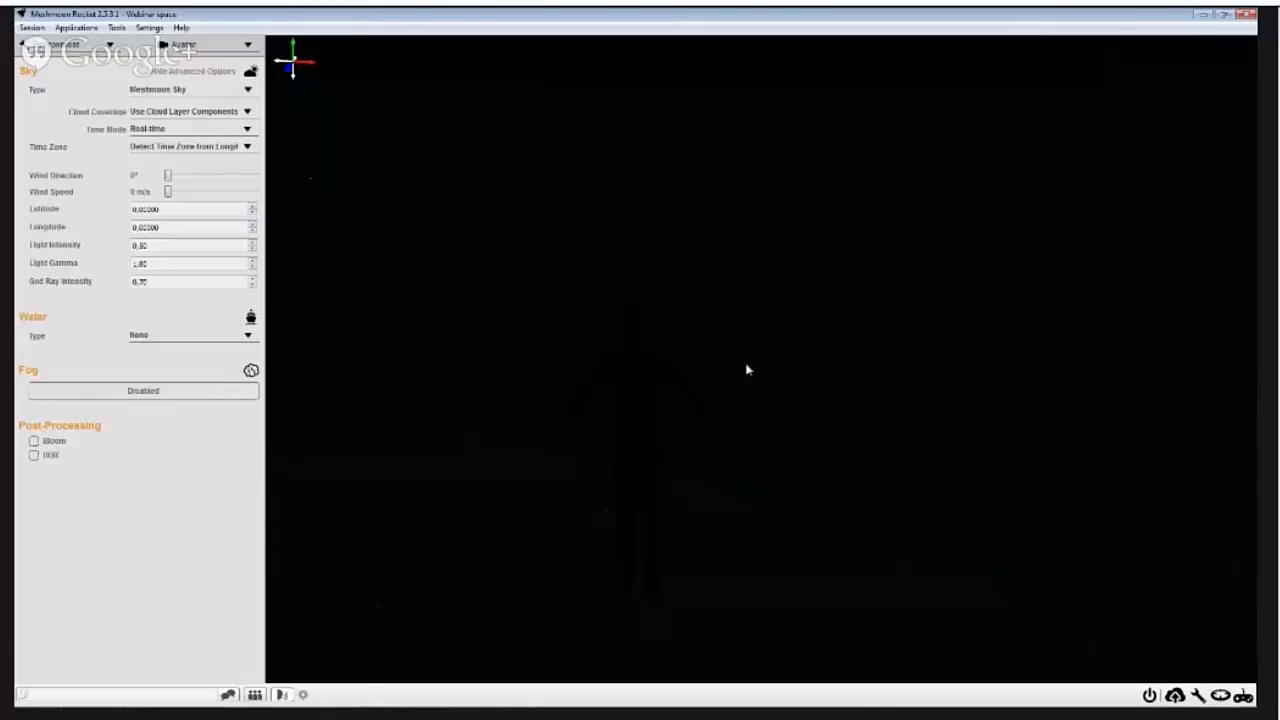
{"action": "right_click_drag", "start_coordinate": [748, 370], "coordinate": [565, 366]}
{"action": "right_click_drag", "start_coordinate": [743, 374], "coordinate": [540, 376]}
{"action": "left_click", "coordinate": [143, 130]}
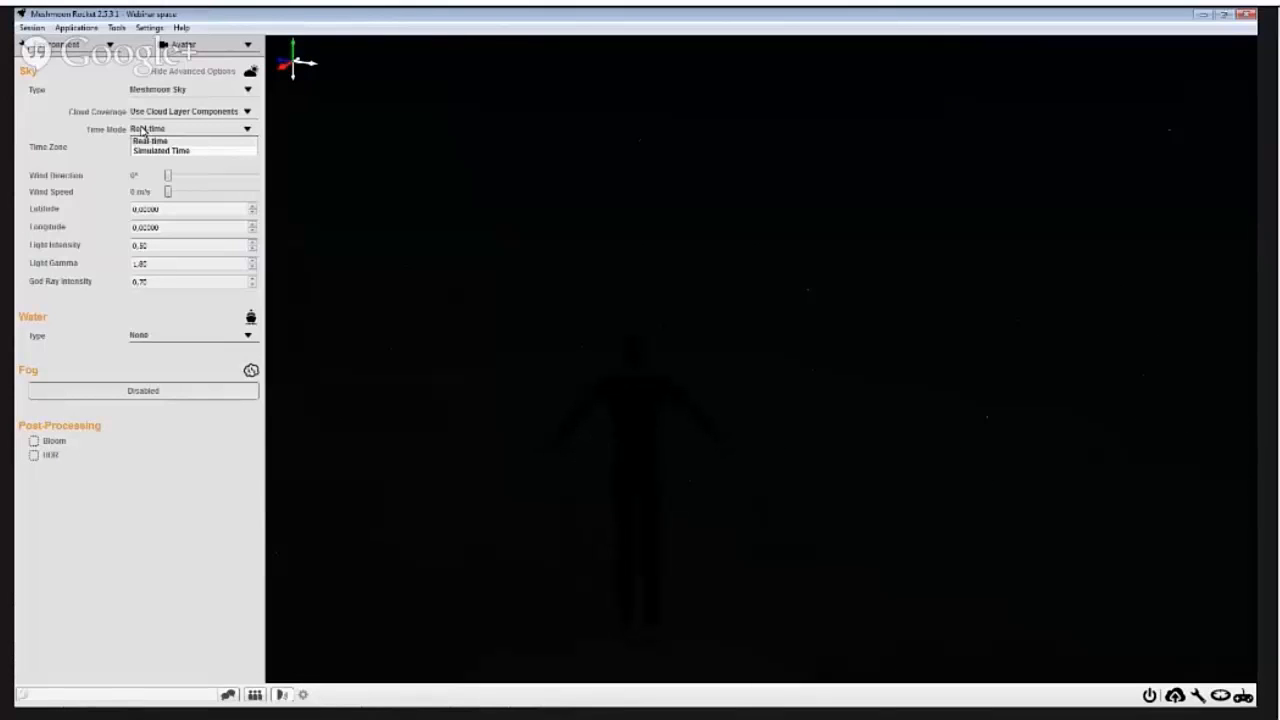
{"action": "left_click", "coordinate": [163, 150]}
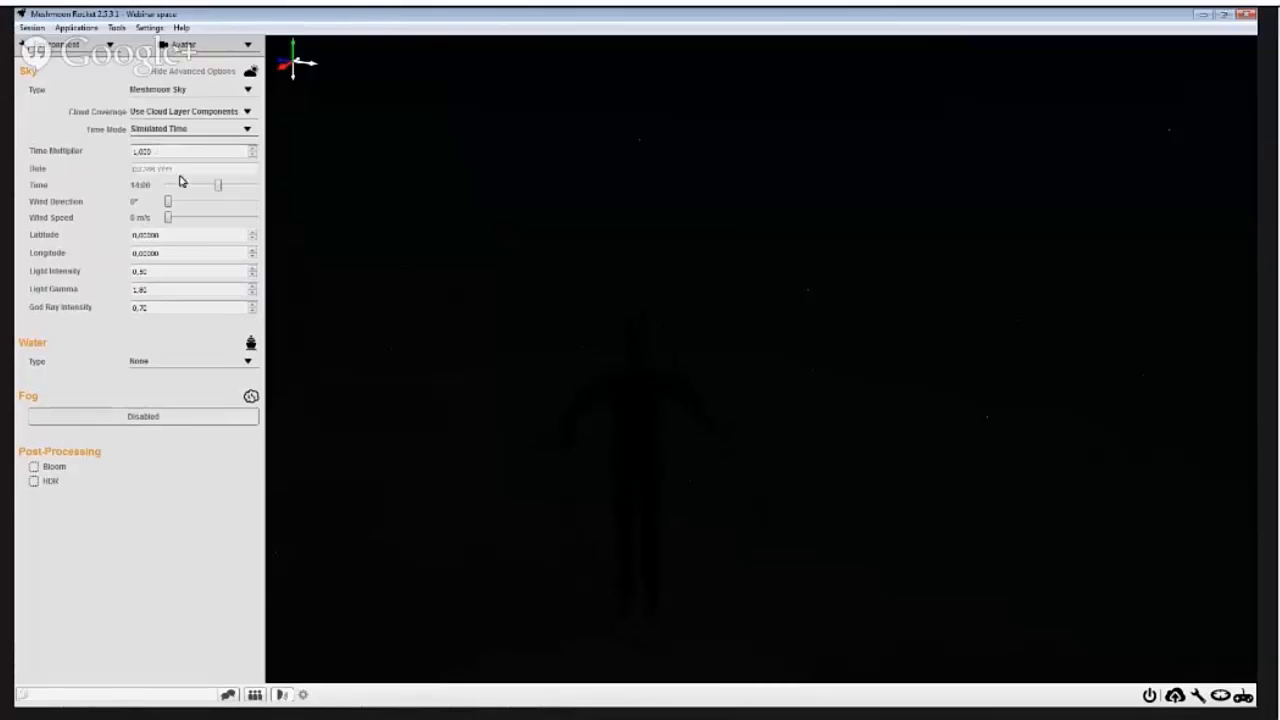
{"action": "mouse_move", "coordinate": [214, 187]}
{"action": "left_mouse_down"}
{"action": "mouse_move", "coordinate": [193, 186]}
{"action": "mouse_move", "coordinate": [204, 185]}
{"action": "left_mouse_up"}
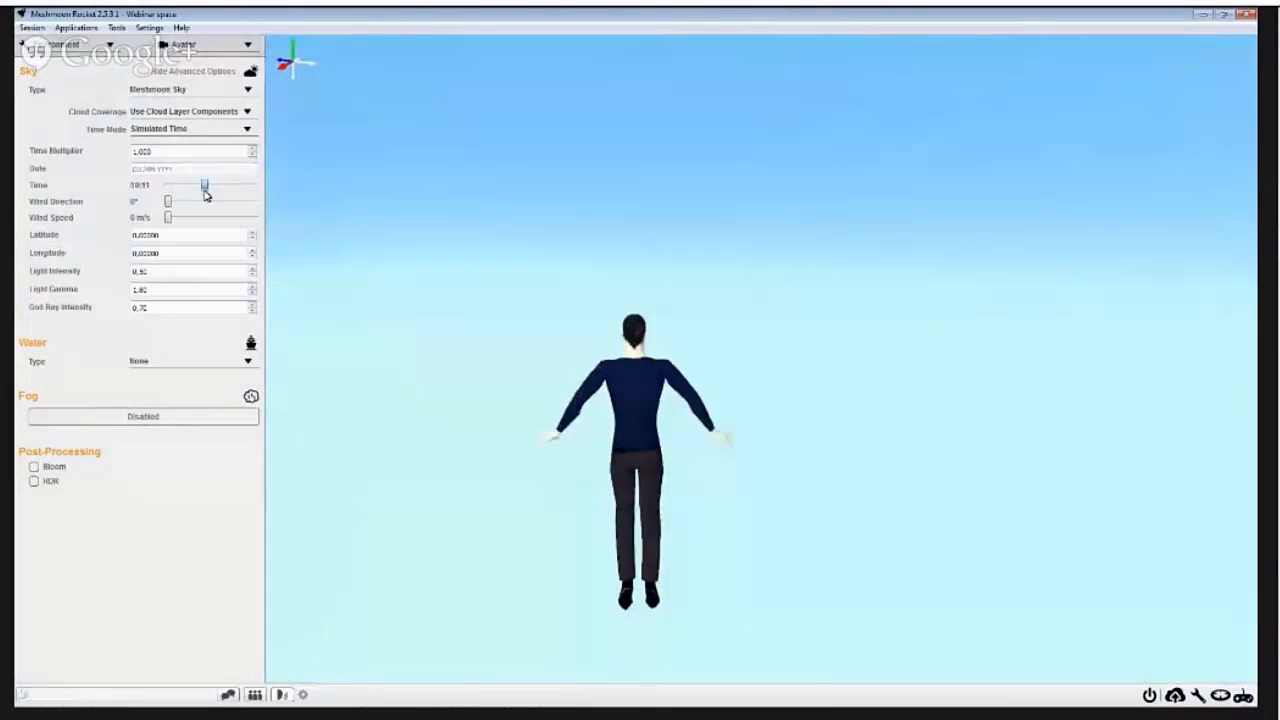
Step: Set cloud coverage to Mostly Cloudy and wind direction to 137° with higher speed
{"action": "left_click", "coordinate": [148, 112]}
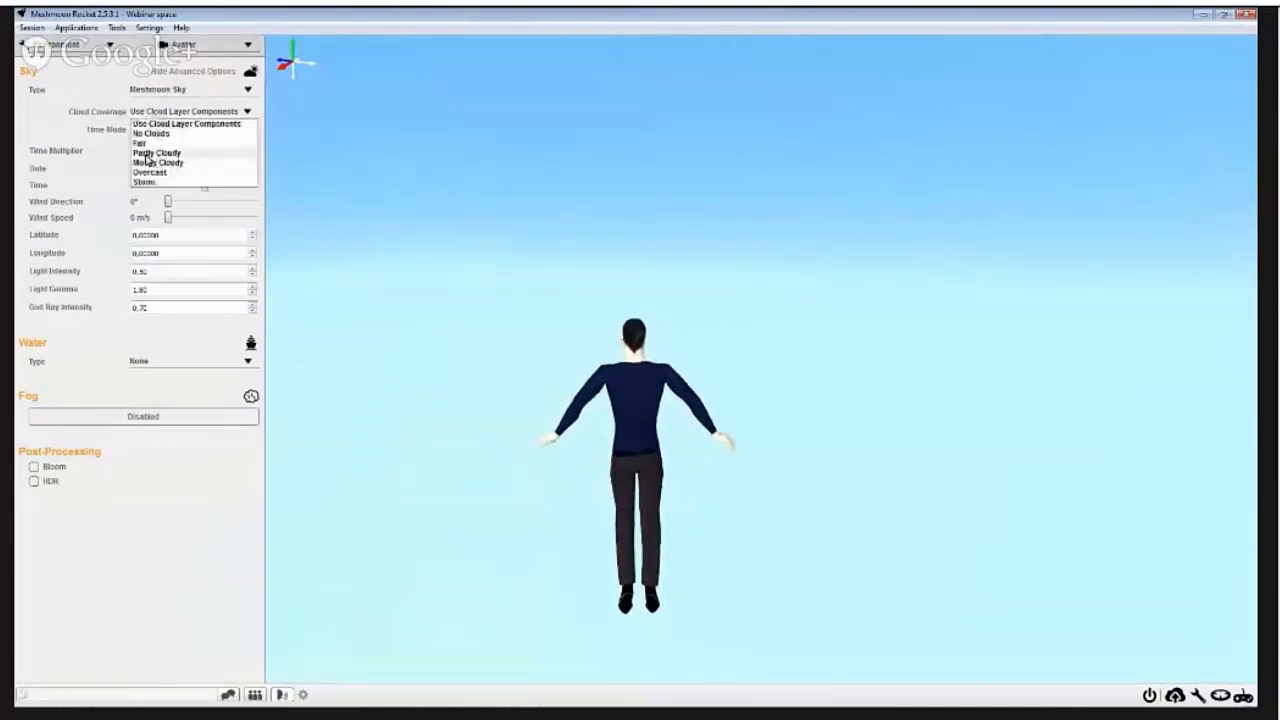
{"action": "left_click", "coordinate": [152, 148]}
{"action": "left_click", "coordinate": [166, 111]}
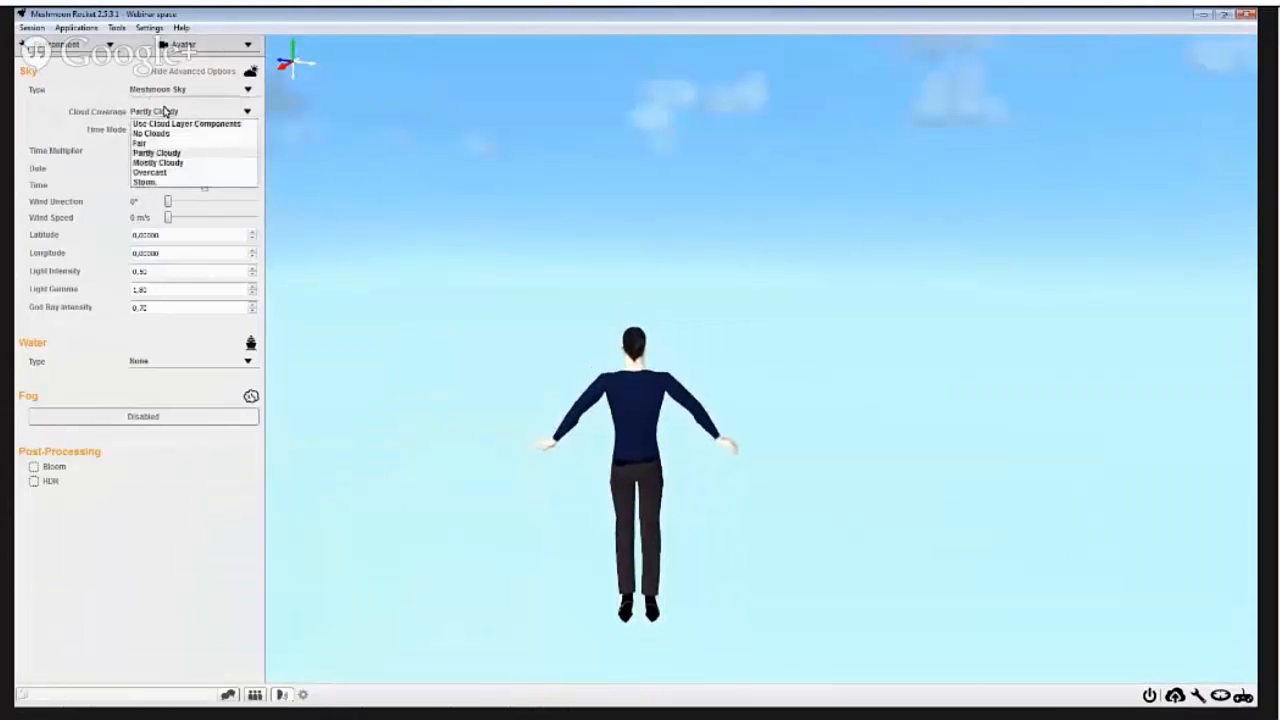
{"action": "left_click", "coordinate": [165, 162]}
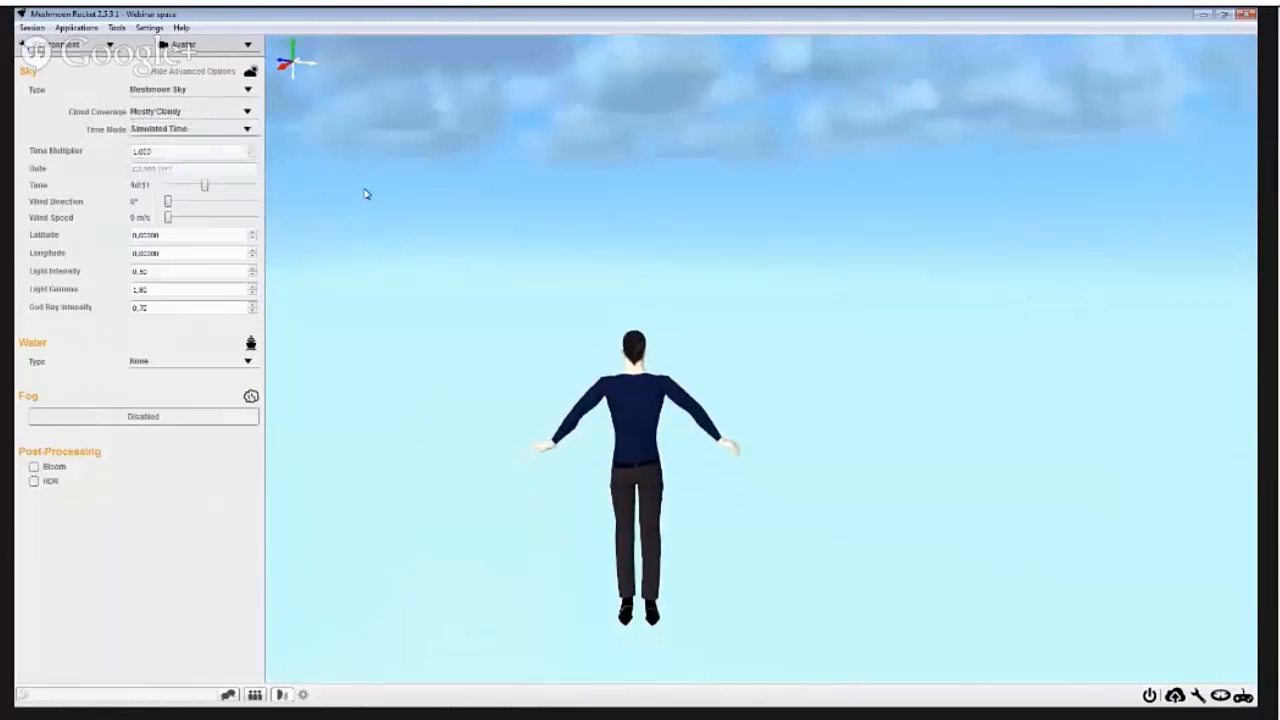
{"action": "left_click", "coordinate": [162, 111]}
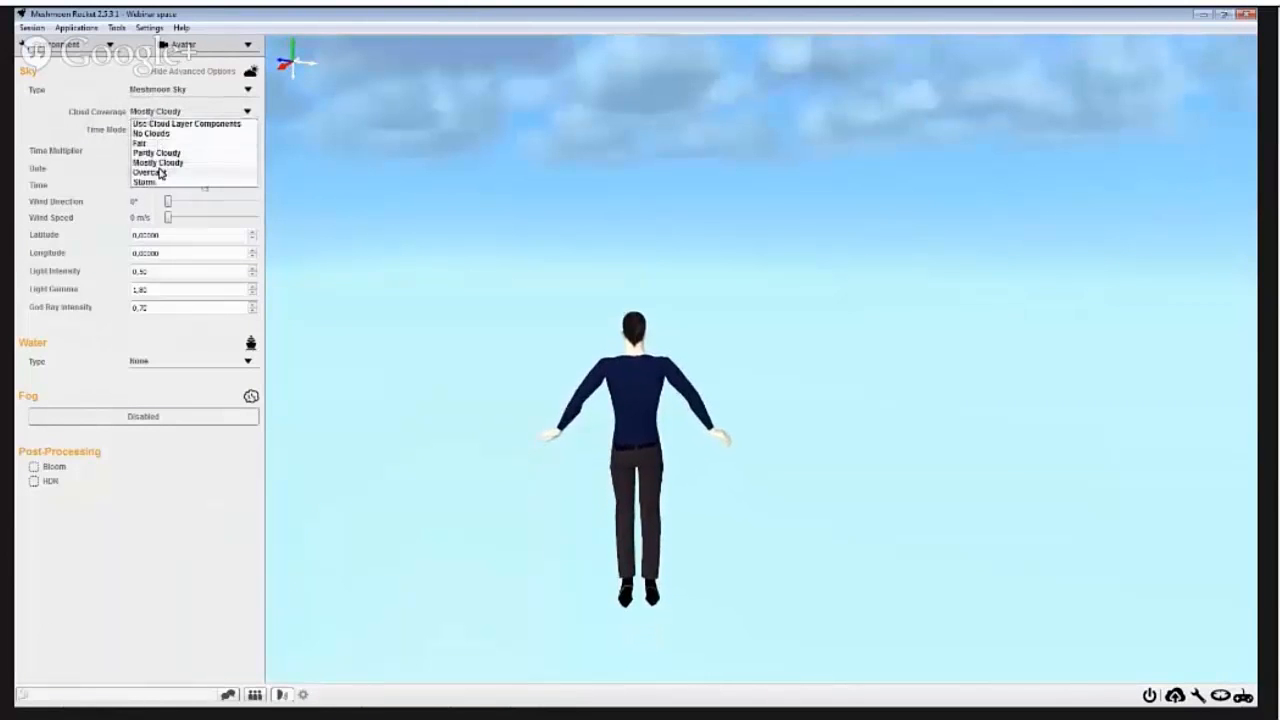
{"action": "left_click", "coordinate": [78, 108]}
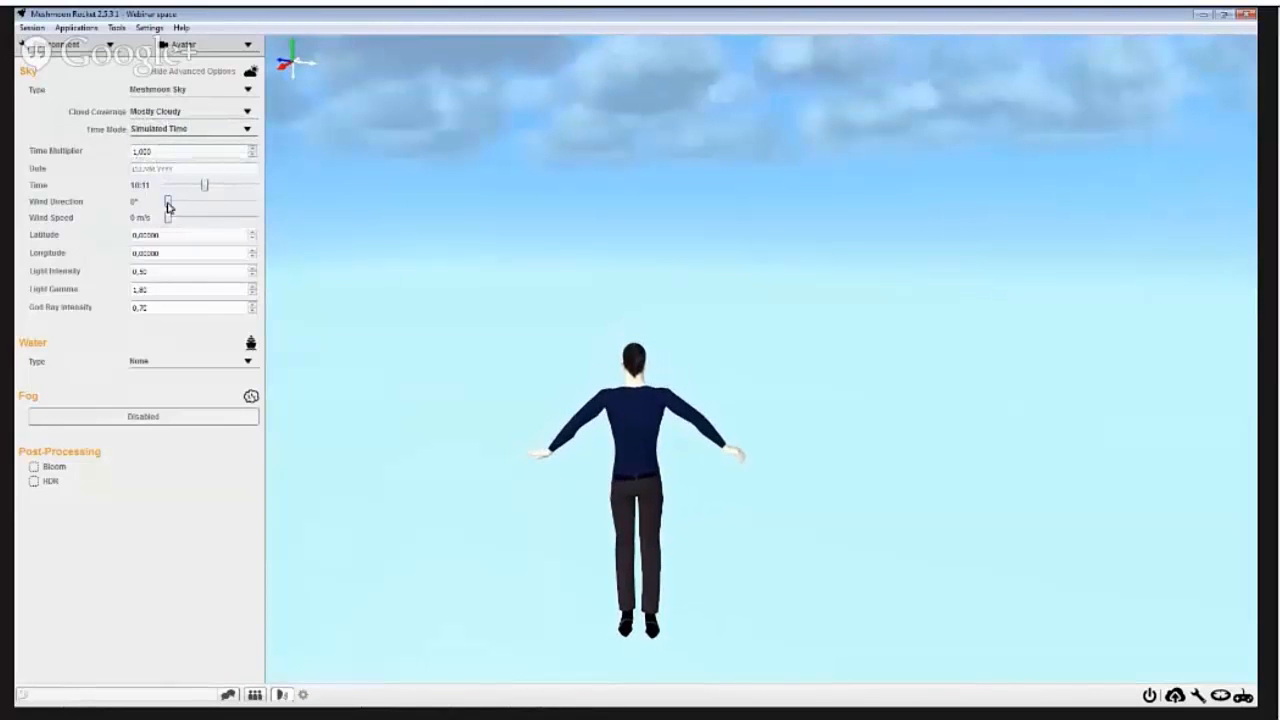
{"action": "left_click_drag", "start_coordinate": [167, 202], "coordinate": [206, 217]}
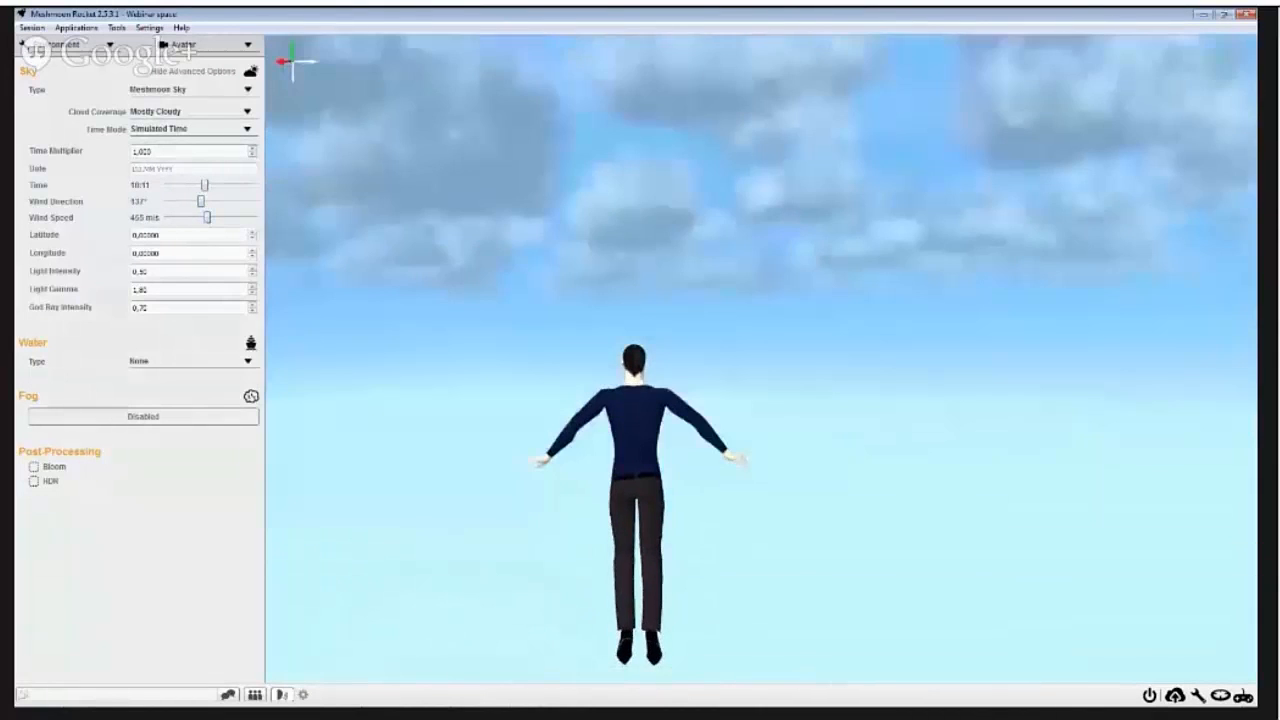
{"action": "left_click", "coordinate": [190, 128]}
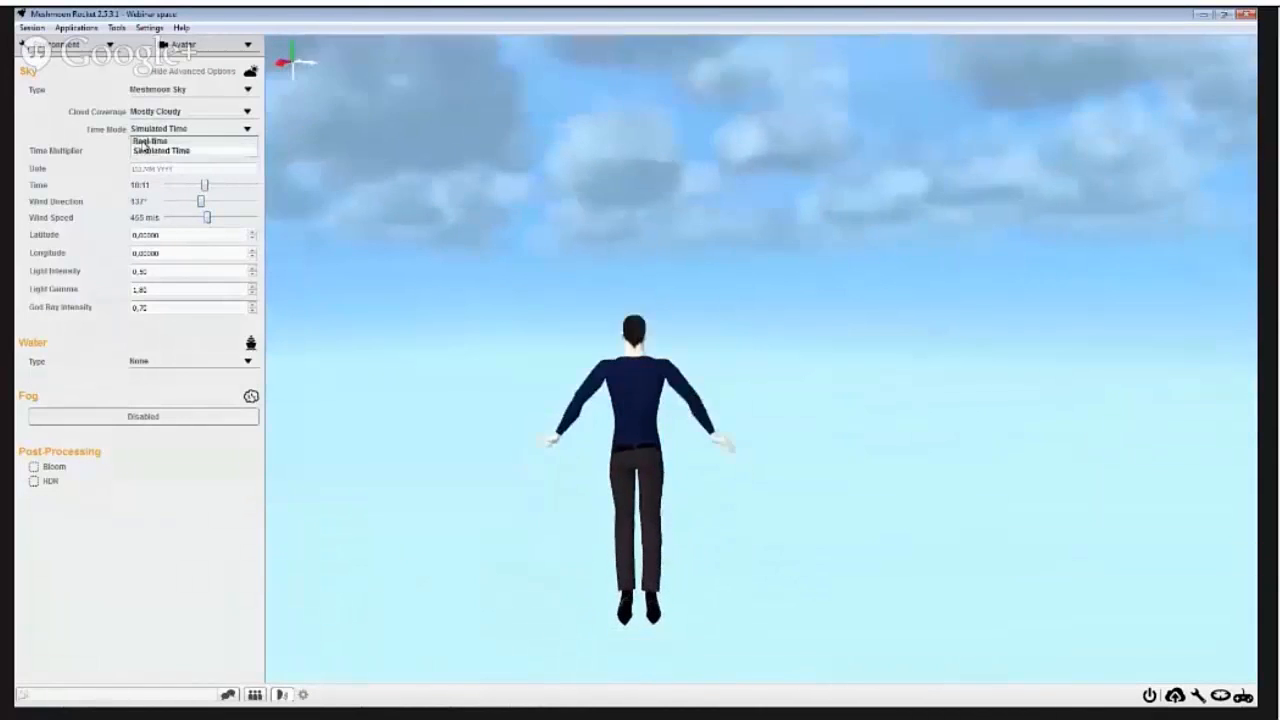
{"action": "left_click", "coordinate": [118, 152]}
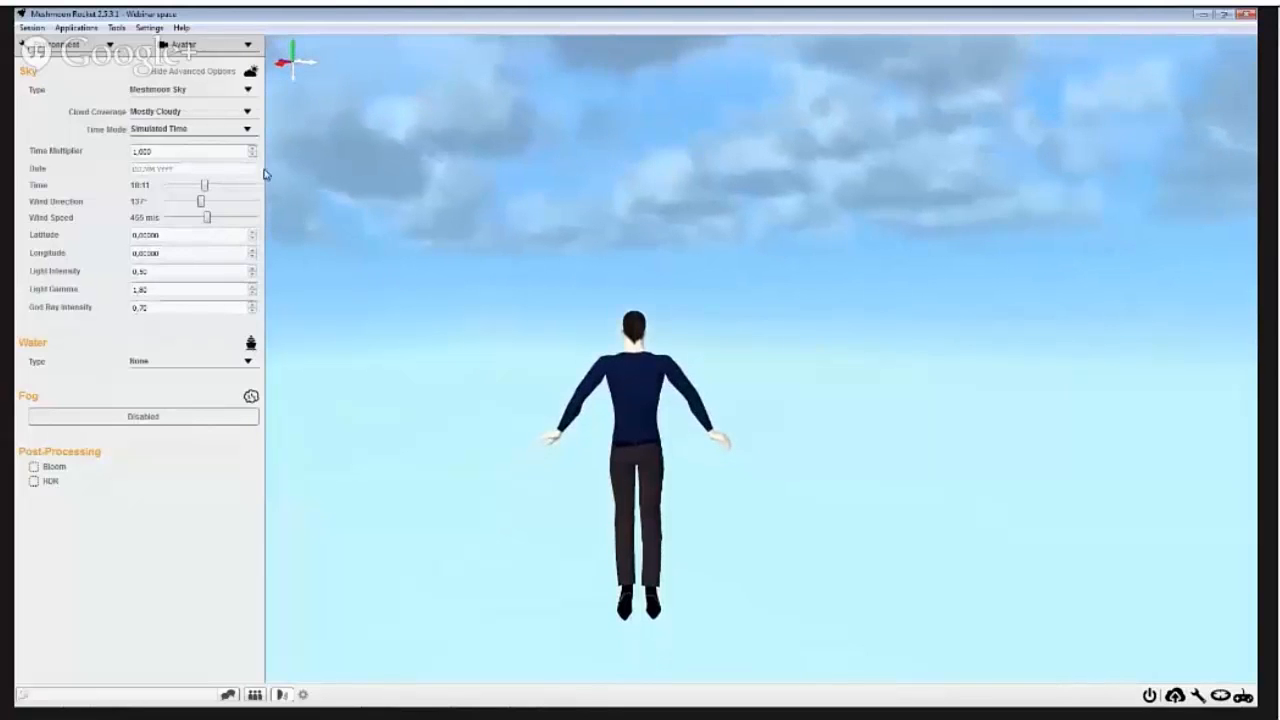
Step: Remove the current sky by setting Sky Type to None, then choose Meshmoon Sky
{"action": "left_click", "coordinate": [165, 90]}
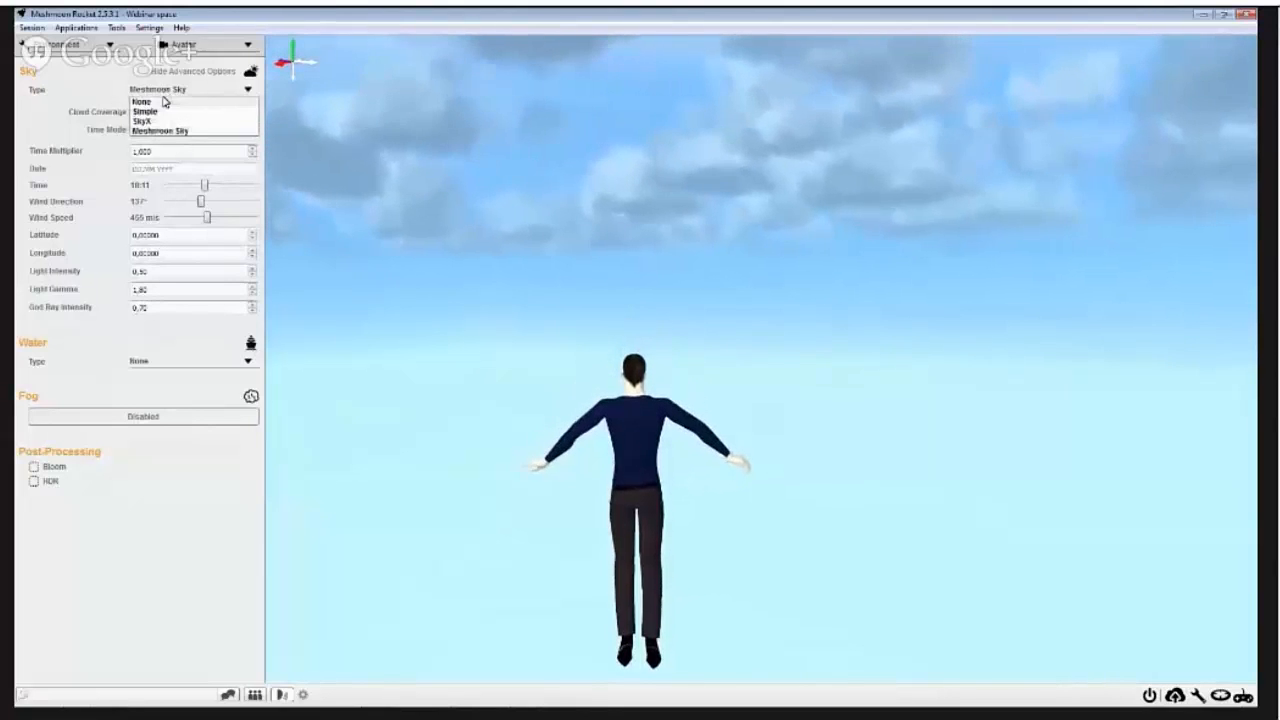
{"action": "left_click", "coordinate": [141, 102]}
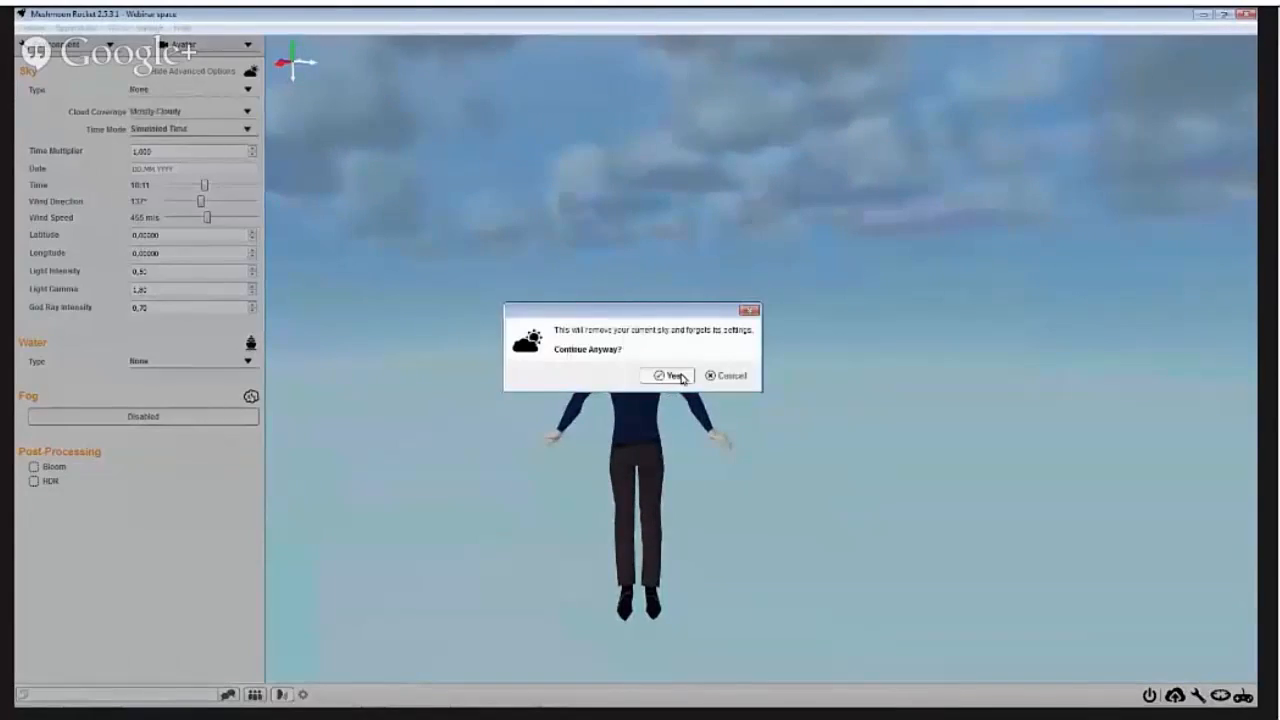
{"action": "left_click", "coordinate": [664, 374]}
{"action": "left_click", "coordinate": [165, 89]}
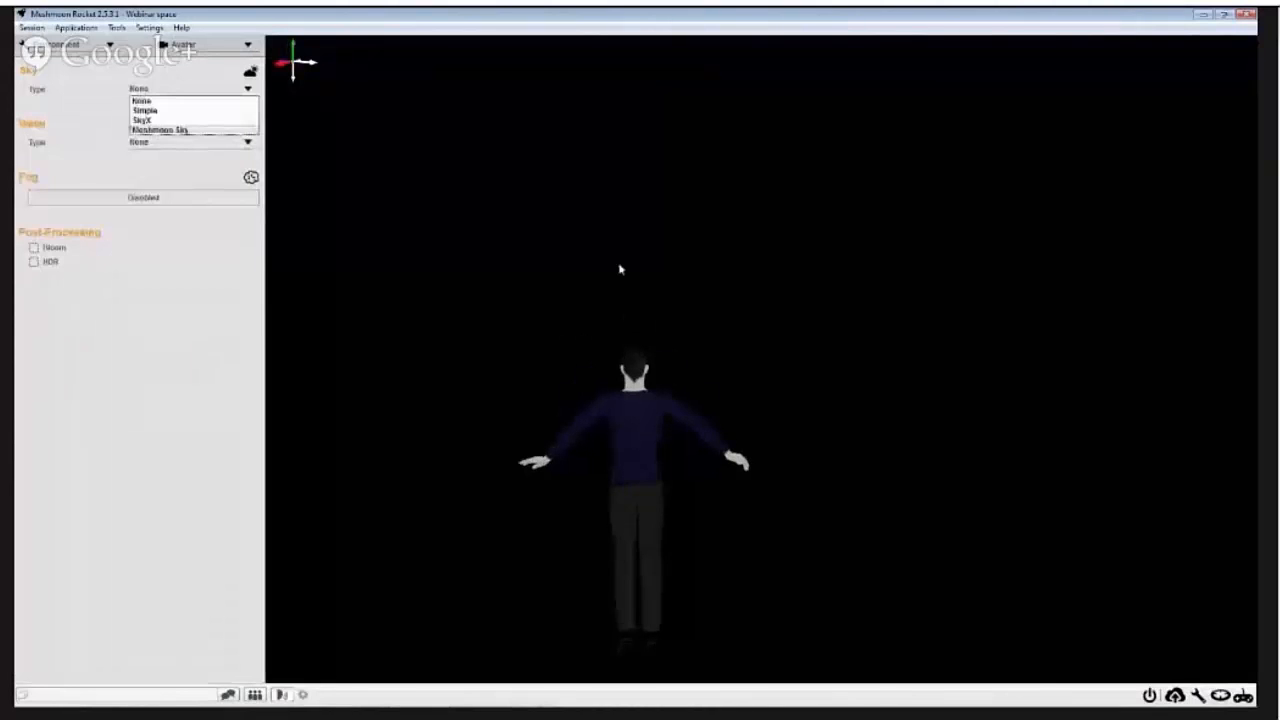
{"action": "left_click", "coordinate": [155, 128]}
Step: Set Mostly Cloudy clouds and Simulated Time around 13:26, then hide the advanced options
{"action": "left_click", "coordinate": [163, 112]}
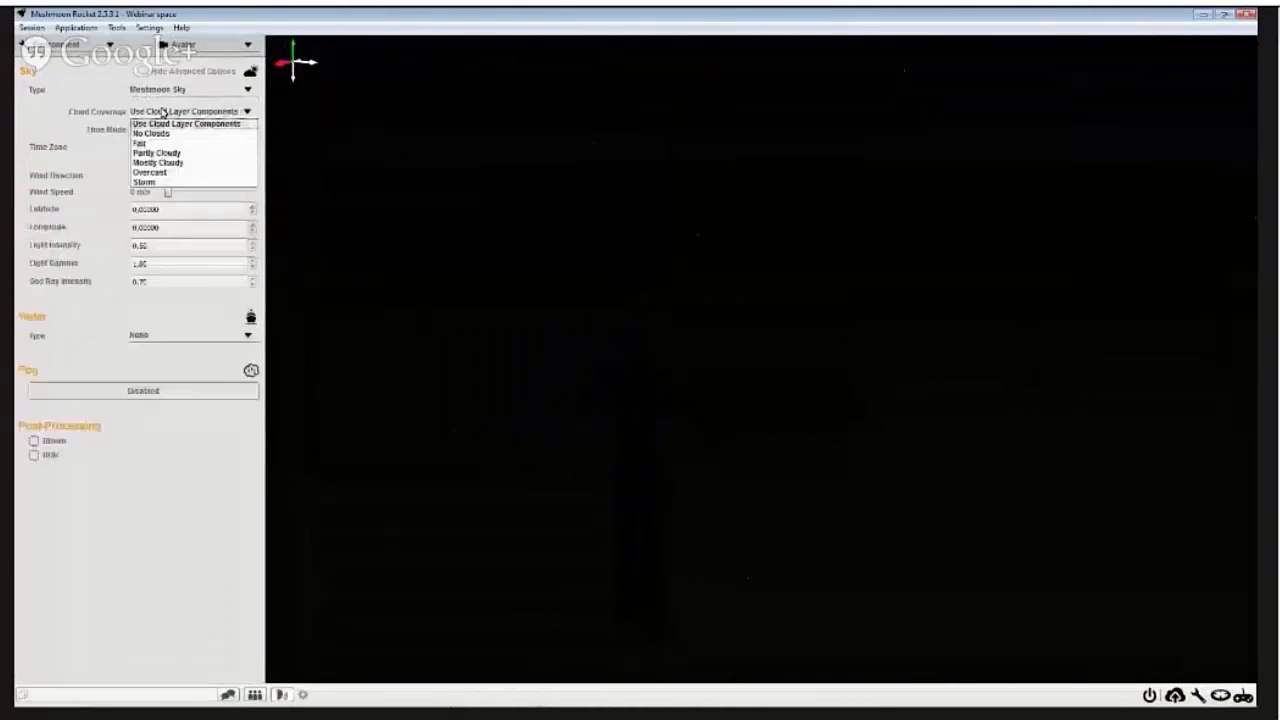
{"action": "left_click", "coordinate": [158, 162]}
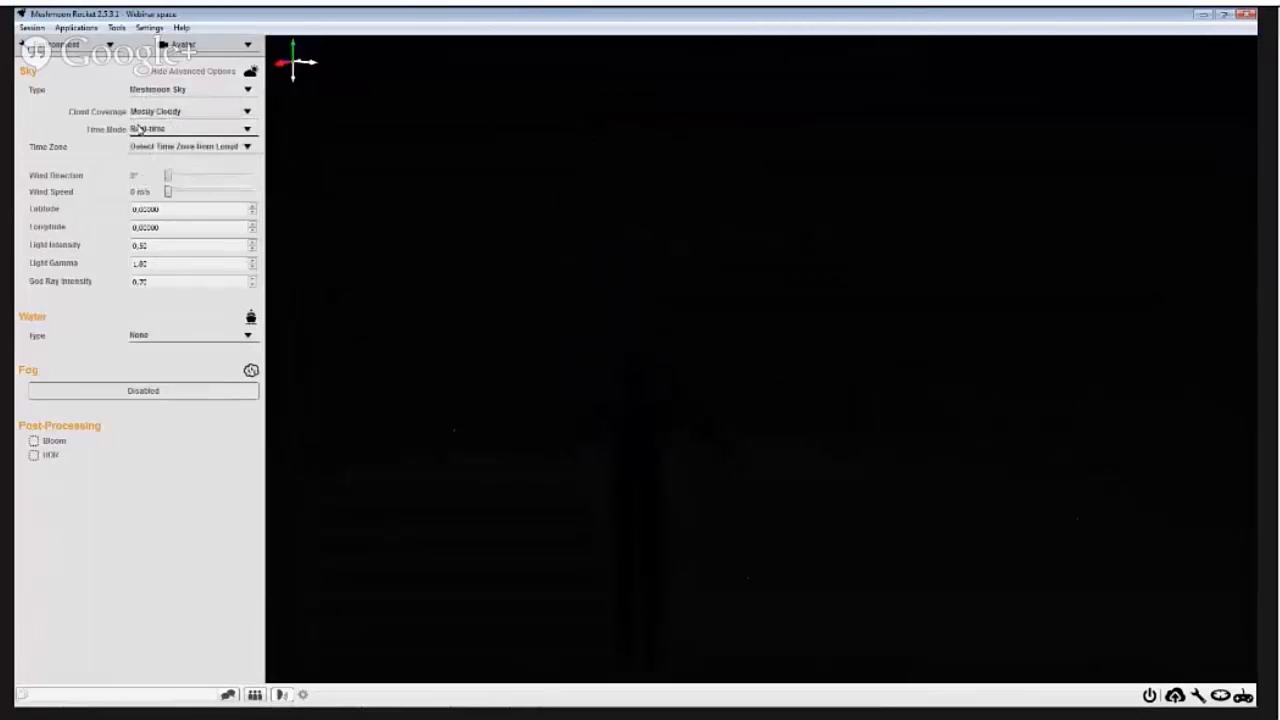
{"action": "left_click", "coordinate": [190, 128]}
{"action": "left_click", "coordinate": [165, 148]}
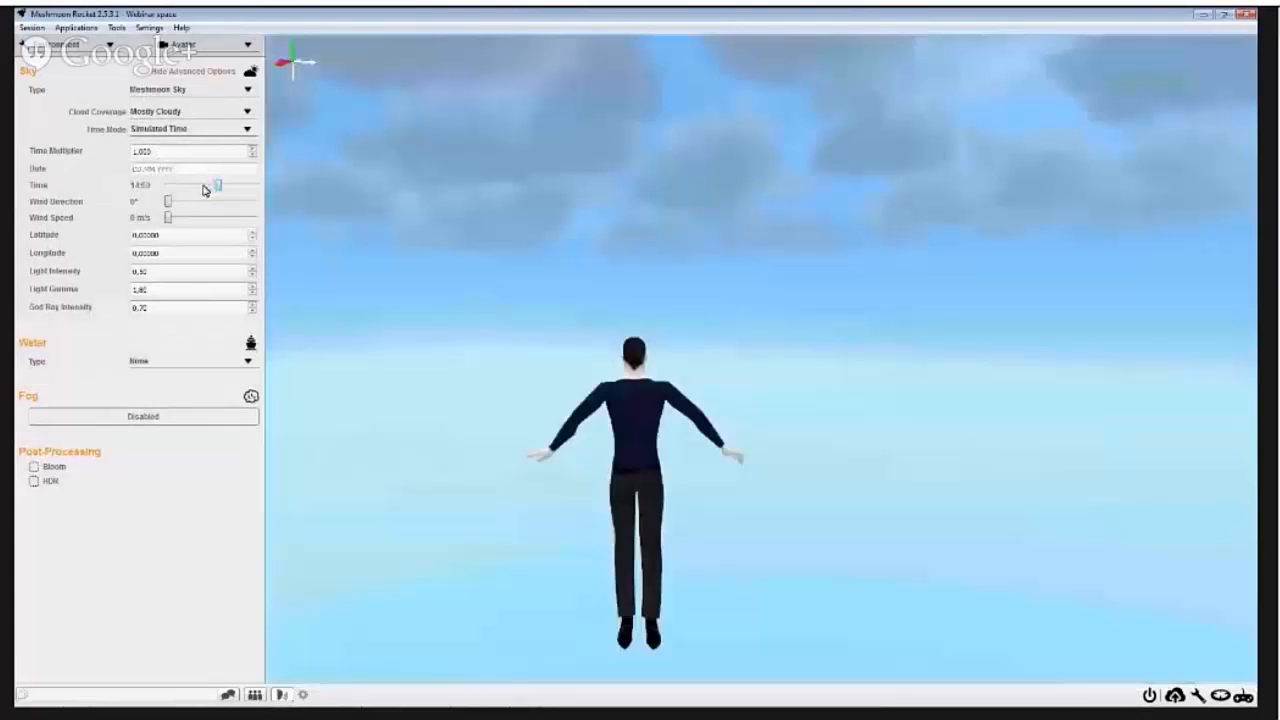
{"action": "left_click", "coordinate": [212, 187]}
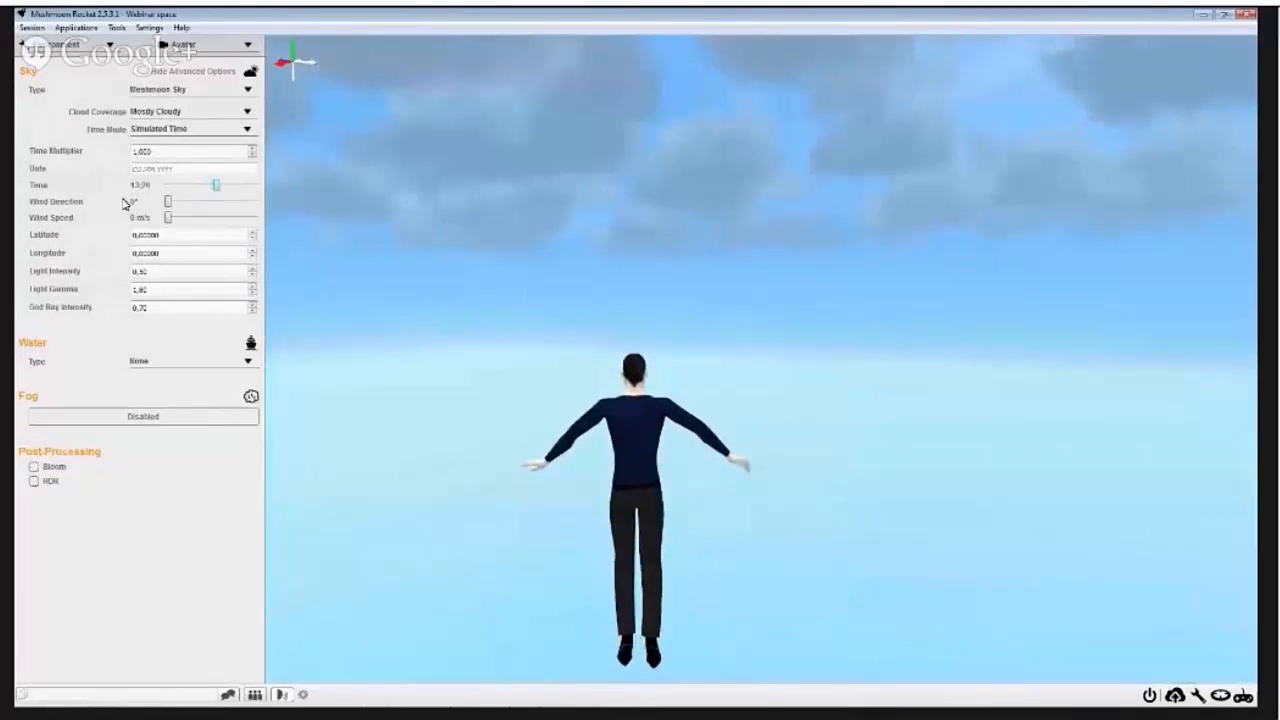
{"action": "left_click", "coordinate": [204, 74]}
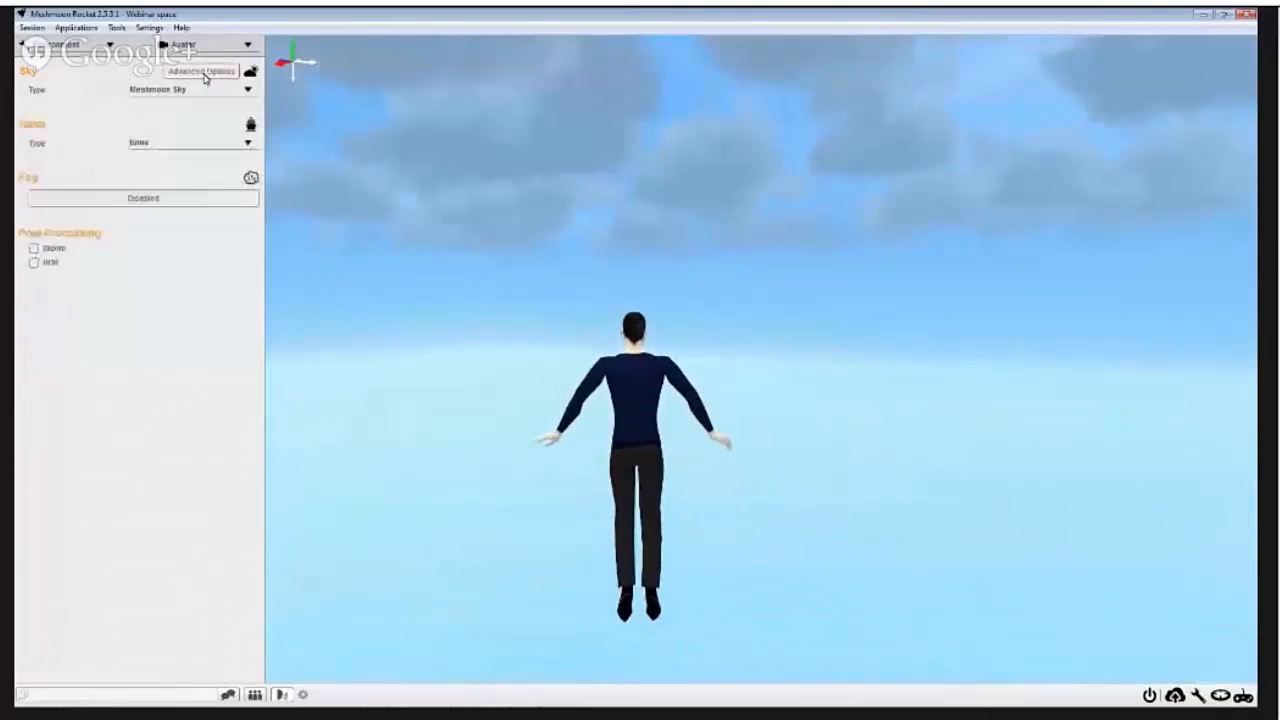
{"action": "left_click", "coordinate": [140, 143]}
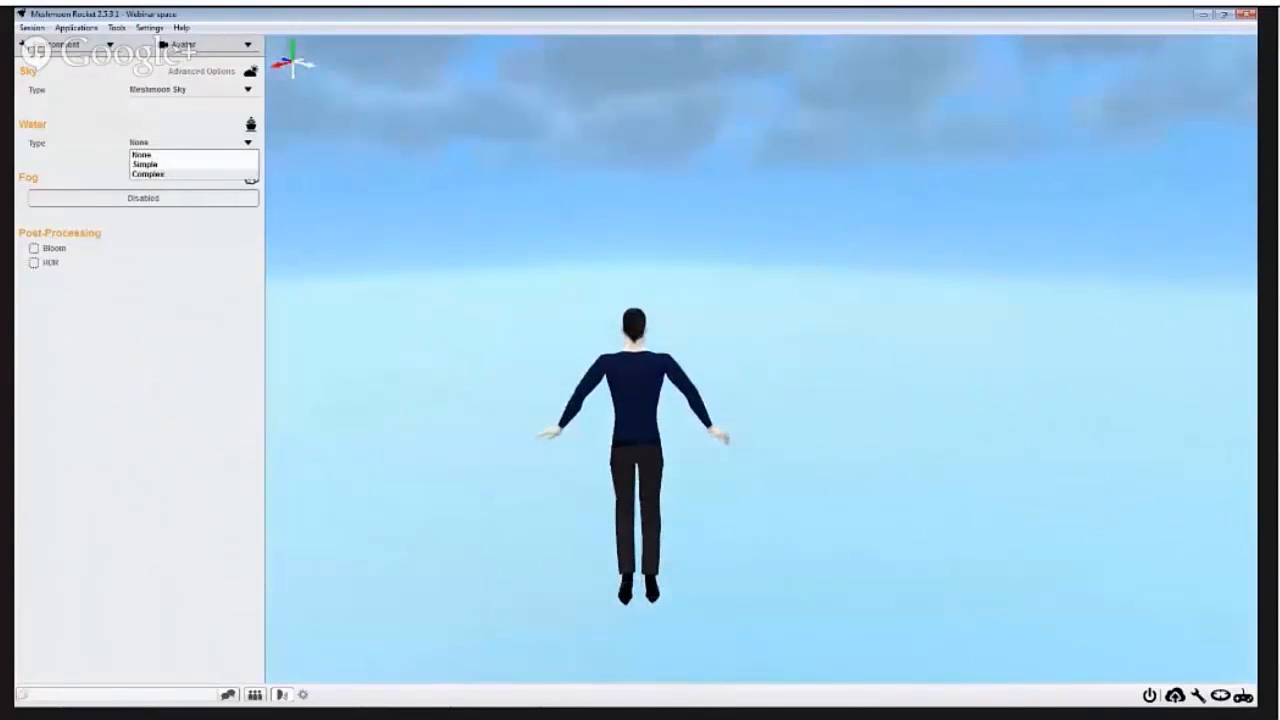
{"action": "left_click", "coordinate": [156, 142]}
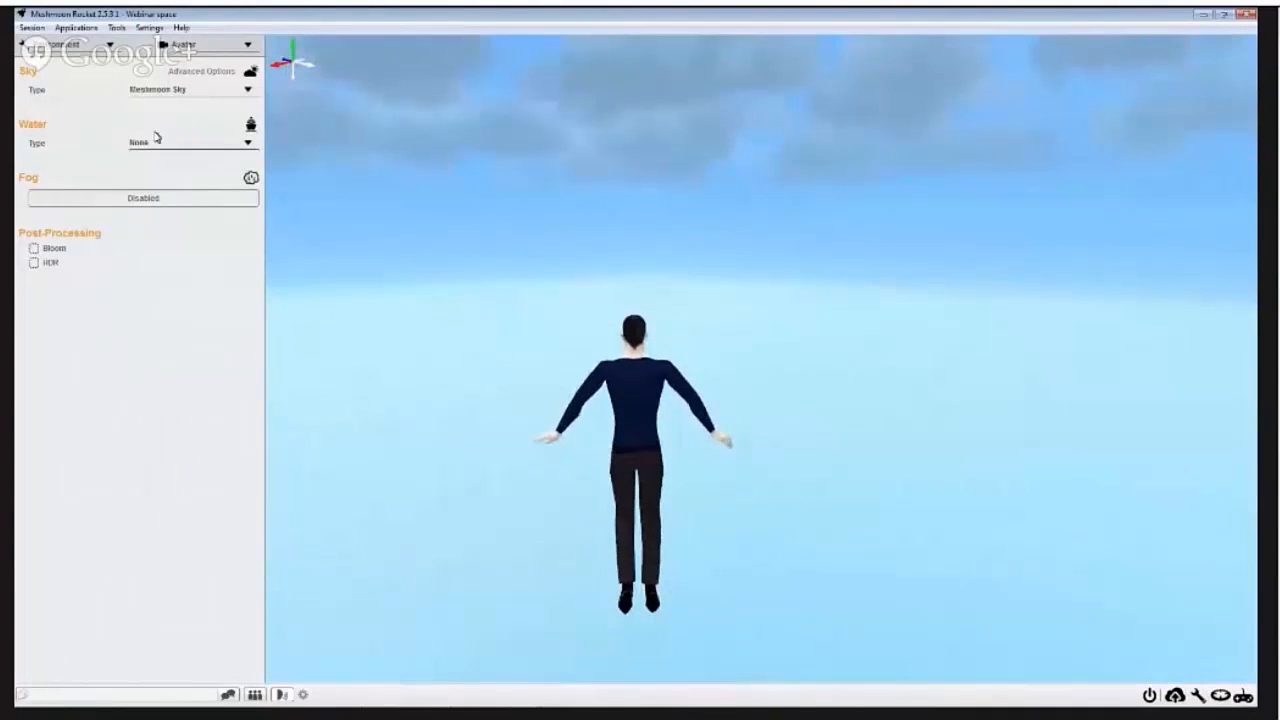
{"action": "left_click", "coordinate": [143, 143]}
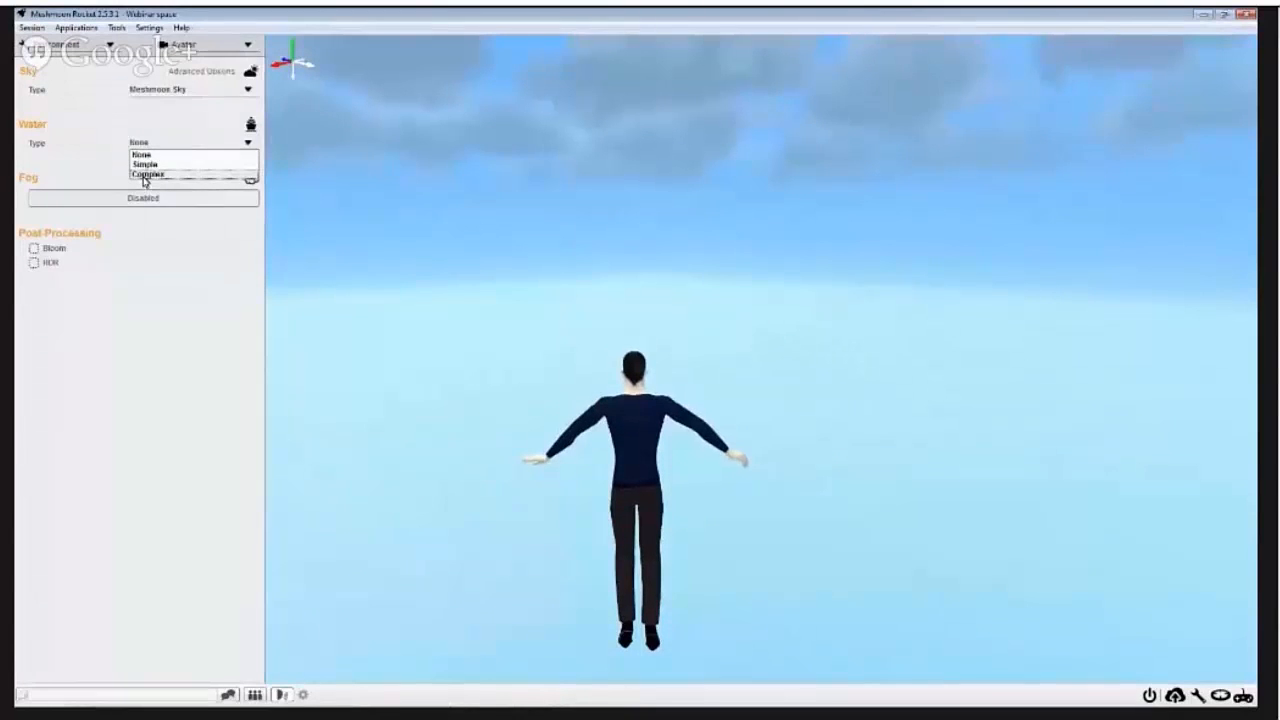
{"action": "left_click", "coordinate": [147, 174]}
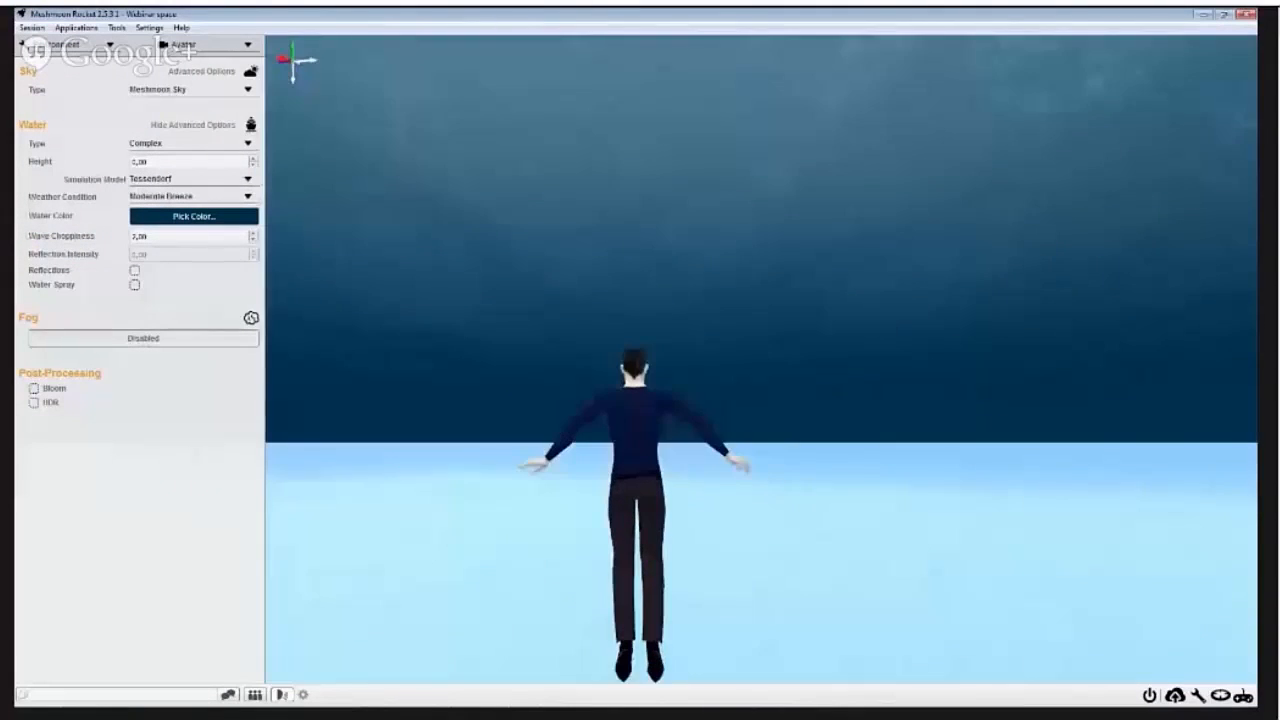
{"action": "mouse_move", "coordinate": [635, 352]}
{"action": "right_mouse_down"}
{"action": "mouse_move", "coordinate": [612, 356]}
{"action": "mouse_move", "coordinate": [612, 392]}
{"action": "mouse_move", "coordinate": [635, 352]}
{"action": "right_mouse_up"}
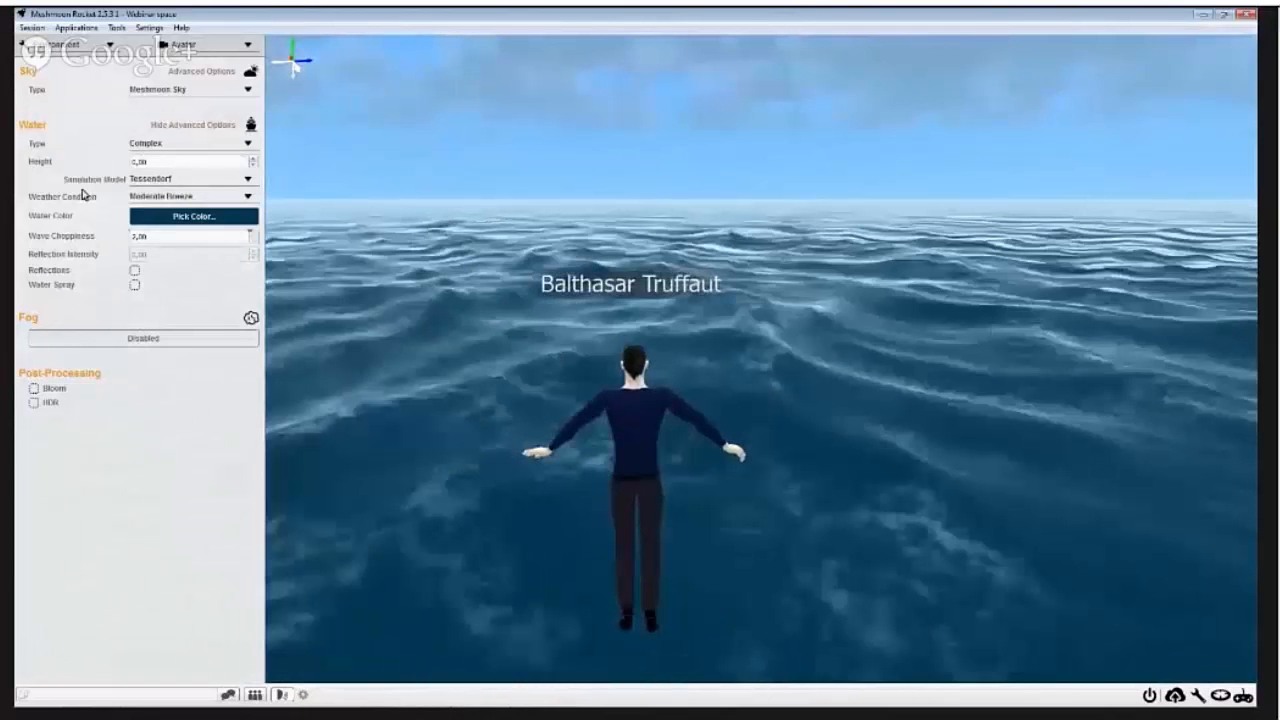
{"action": "double_click", "coordinate": [145, 161]}
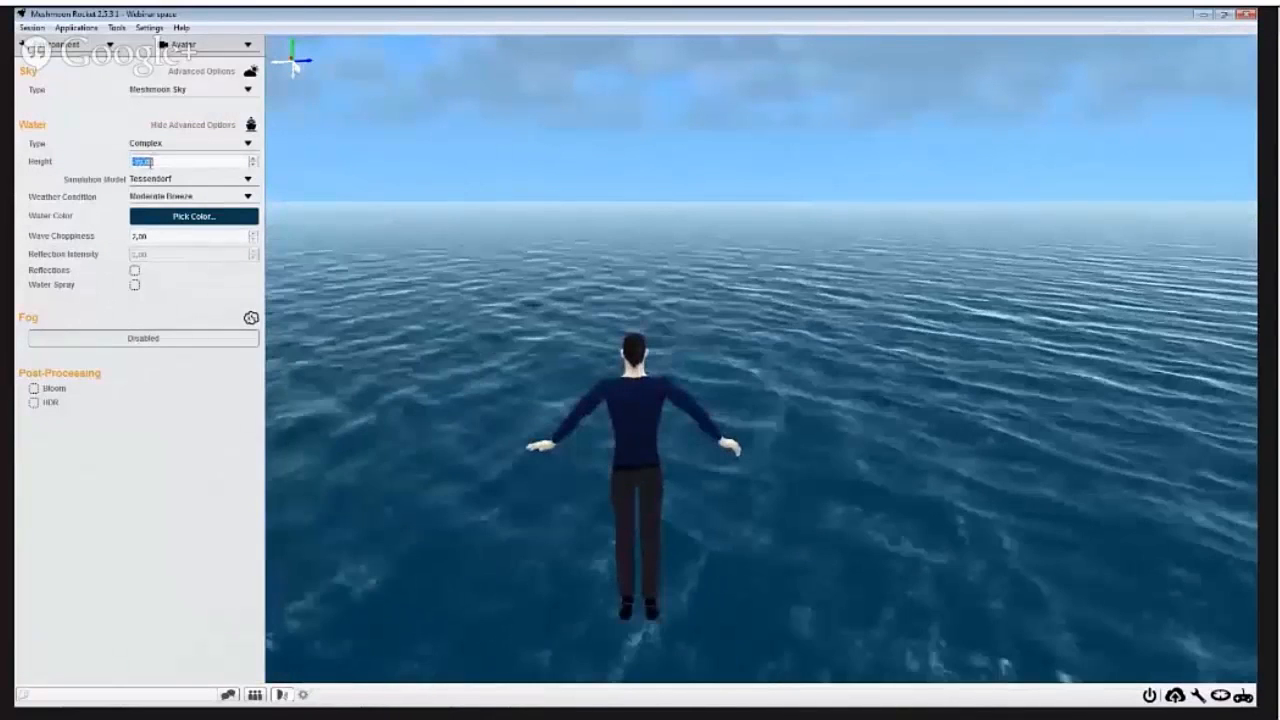
{"action": "key", "text": "Return"}
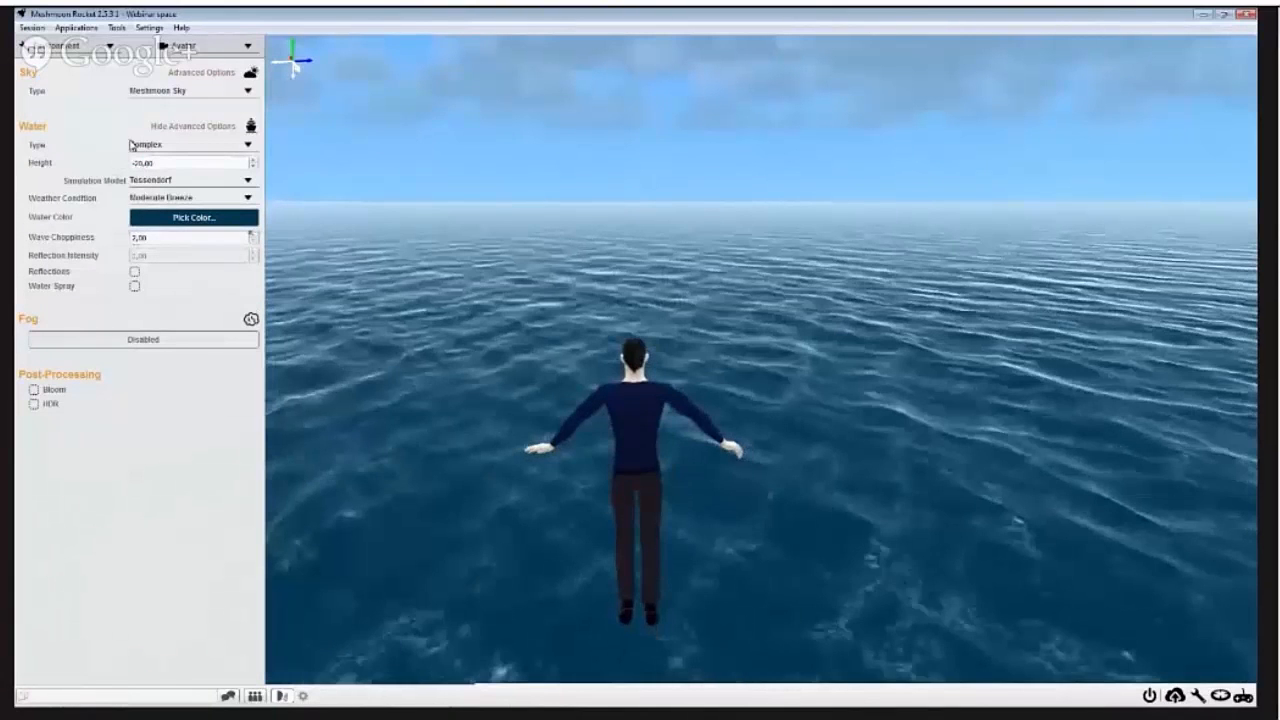
{"action": "left_click", "coordinate": [145, 180]}
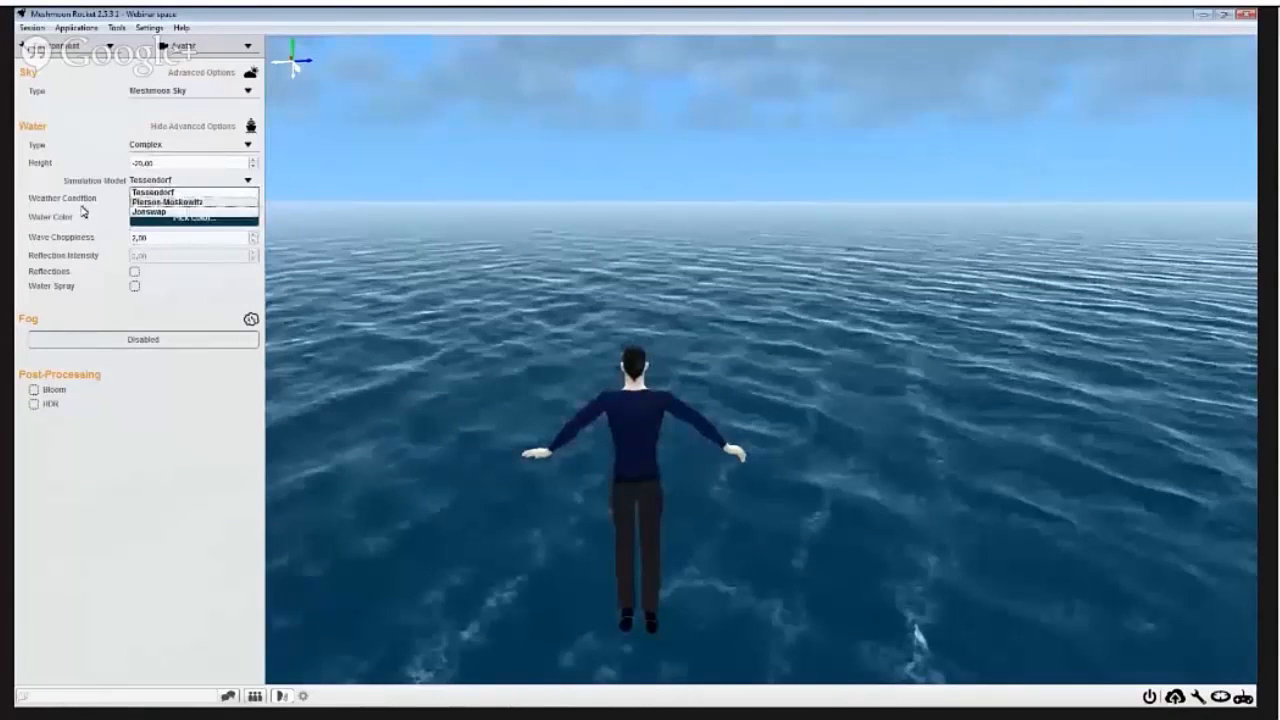
{"action": "left_click", "coordinate": [141, 222]}
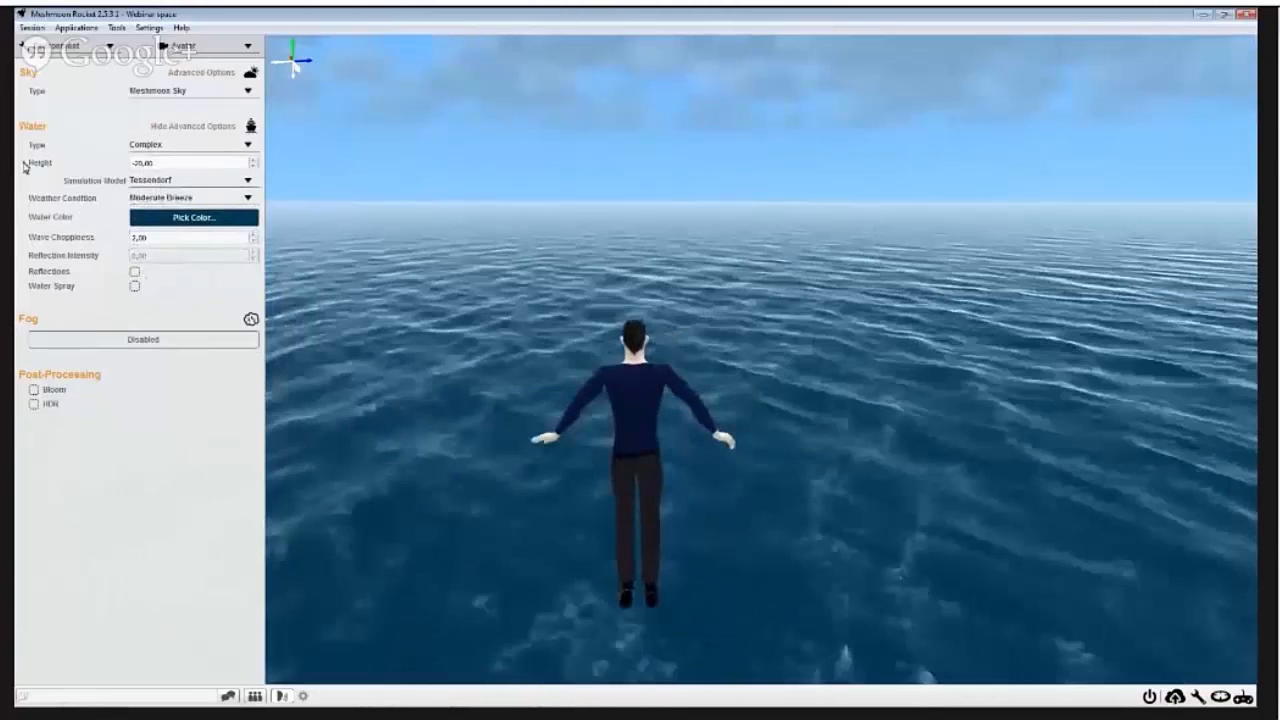
{"action": "left_click", "coordinate": [185, 131]}
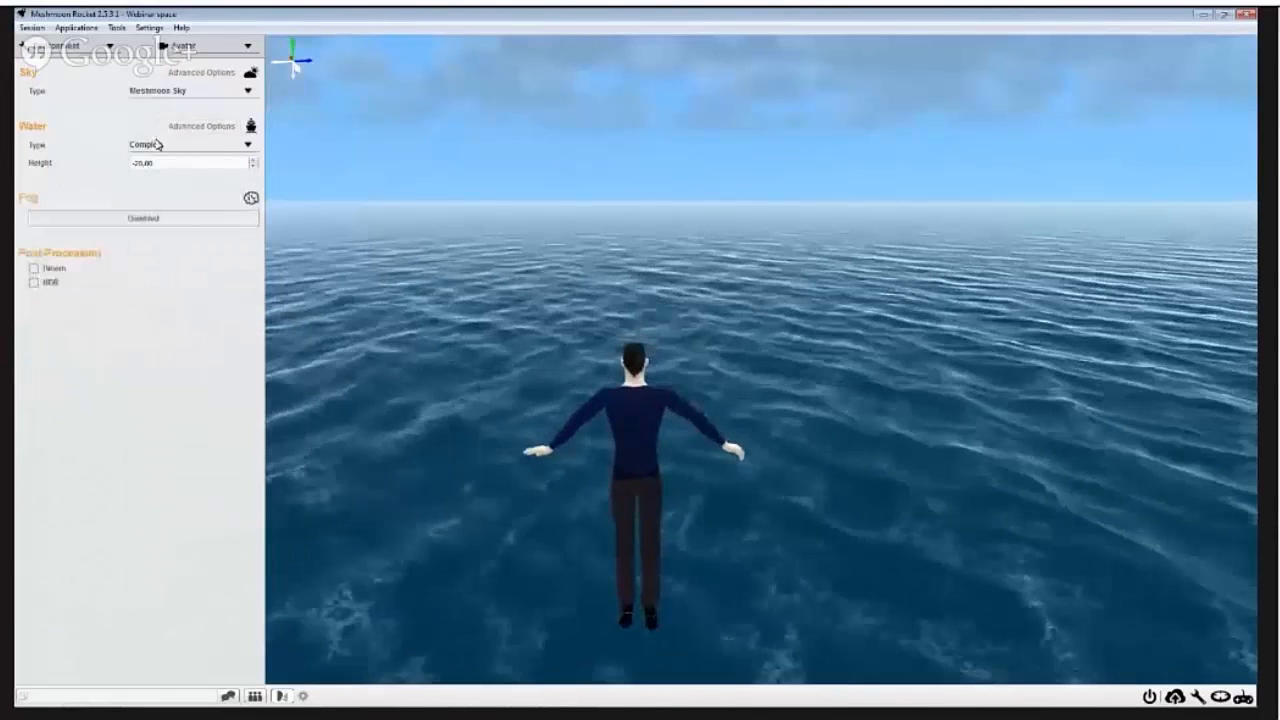
{"action": "left_click", "coordinate": [150, 144]}
{"action": "left_click", "coordinate": [143, 157]}
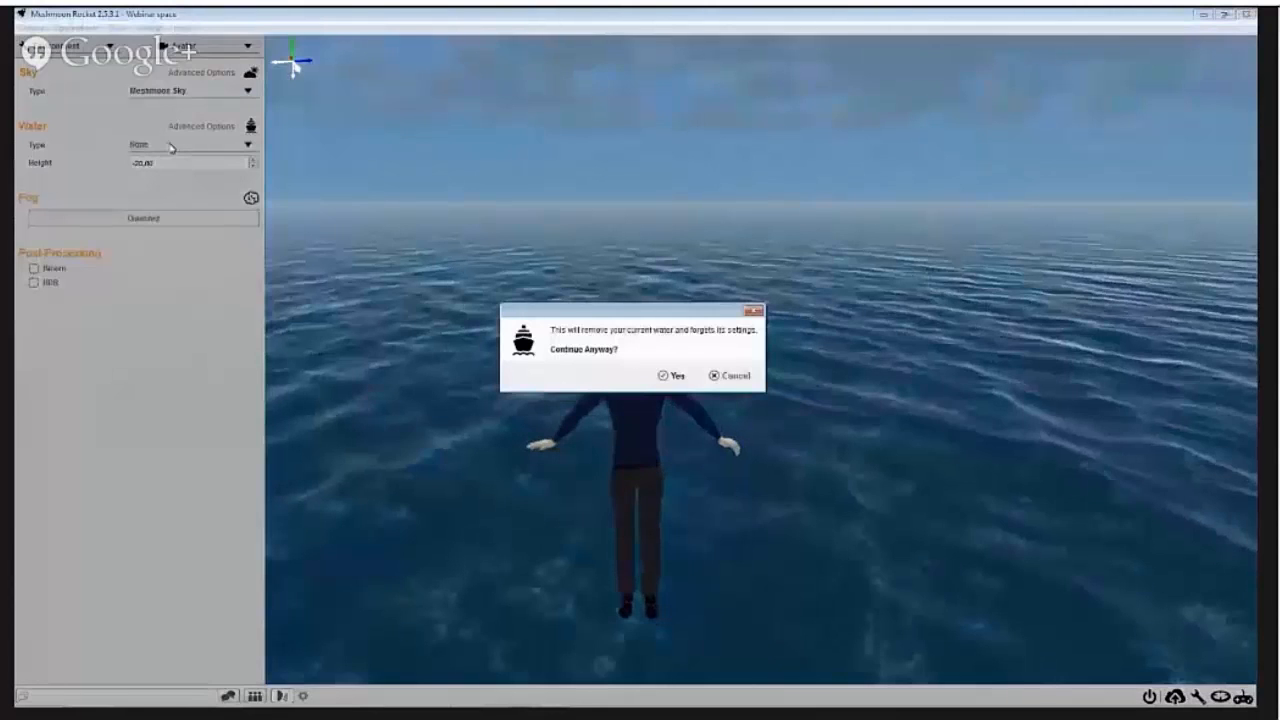
{"action": "left_click", "coordinate": [673, 376]}
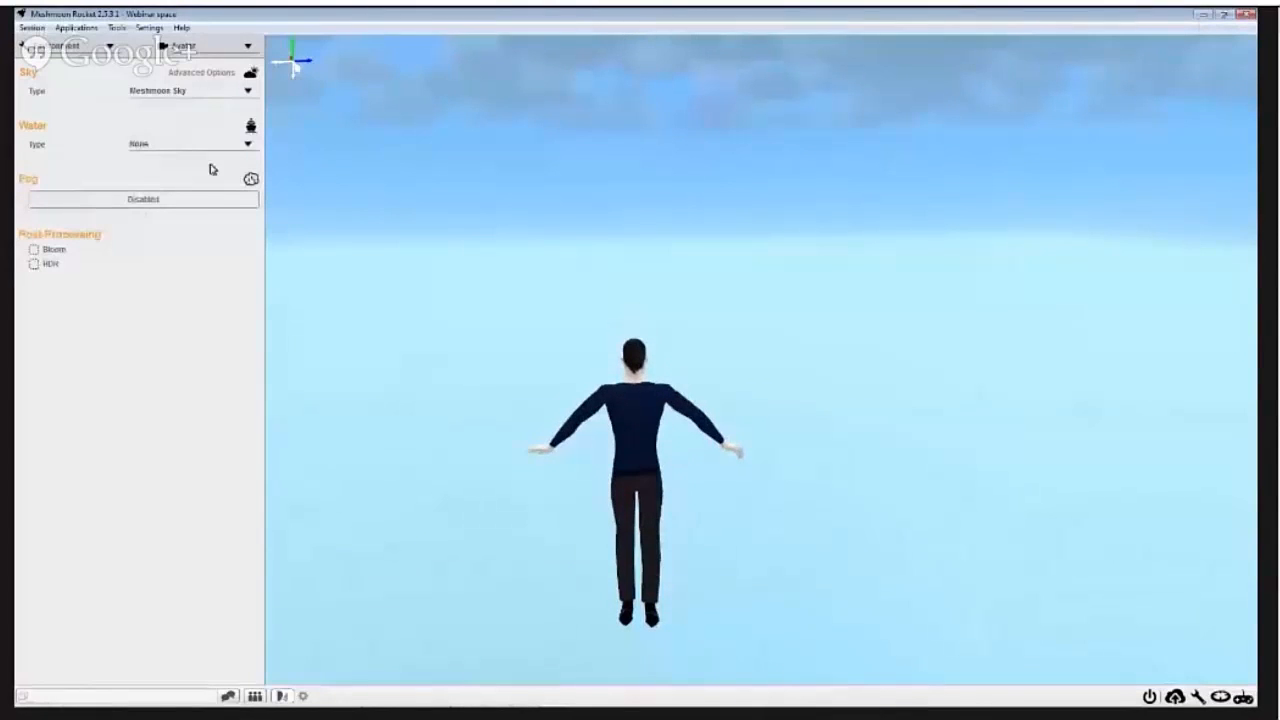
Step: Enable fog in the scene, leaving the fog colour unchanged
{"action": "left_click", "coordinate": [120, 200]}
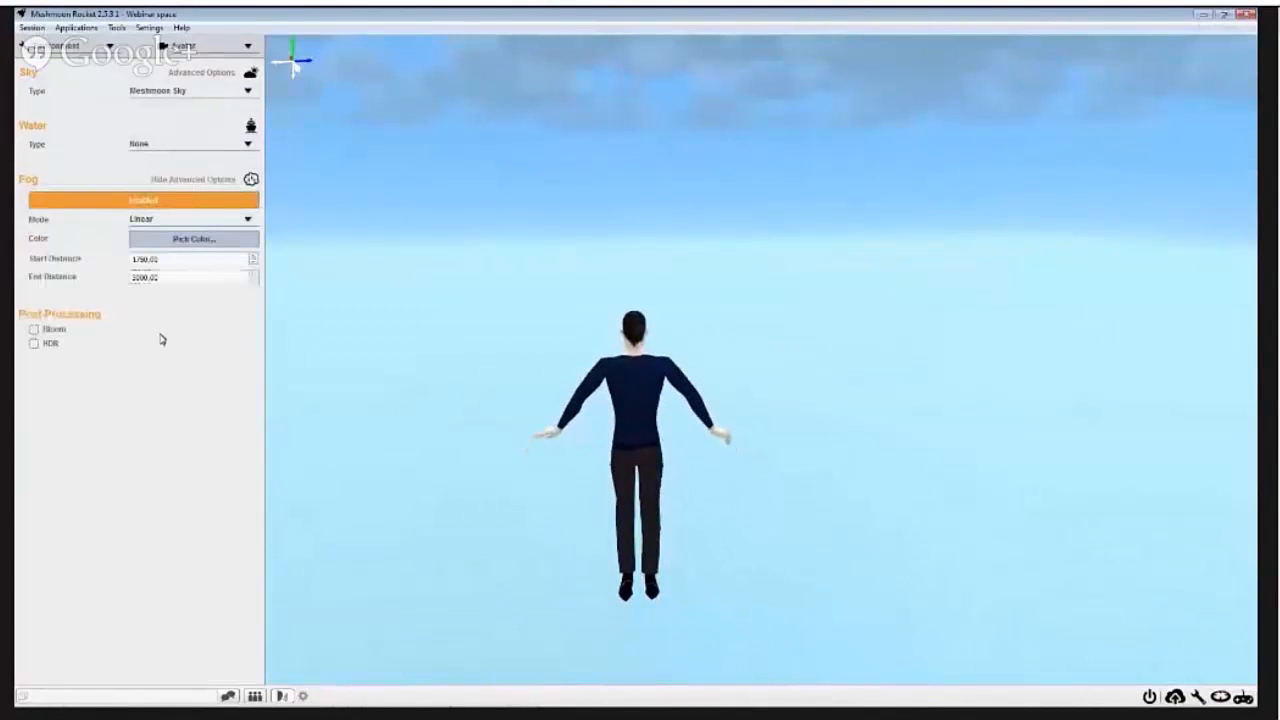
{"action": "left_click", "coordinate": [207, 240]}
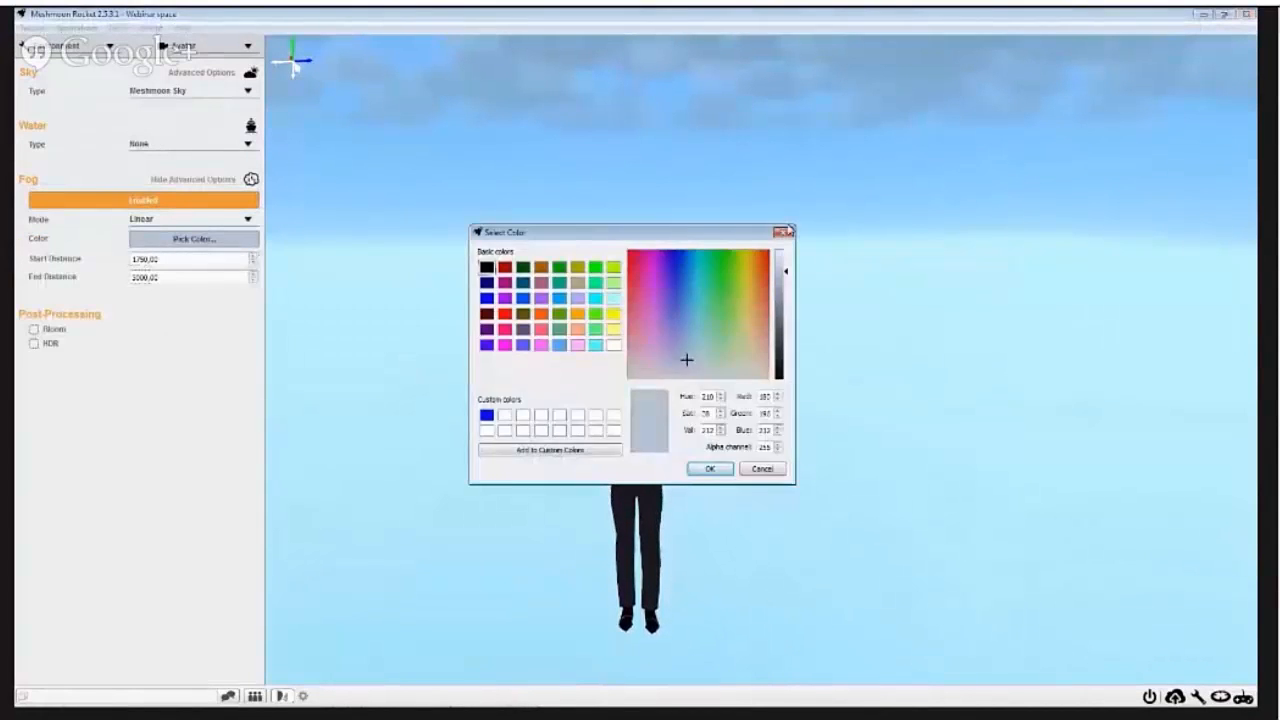
{"action": "left_click", "coordinate": [784, 232]}
Step: Open the editor dropdown listing Blocks, Physics and Scene Optimizer
{"action": "left_click", "coordinate": [72, 48]}
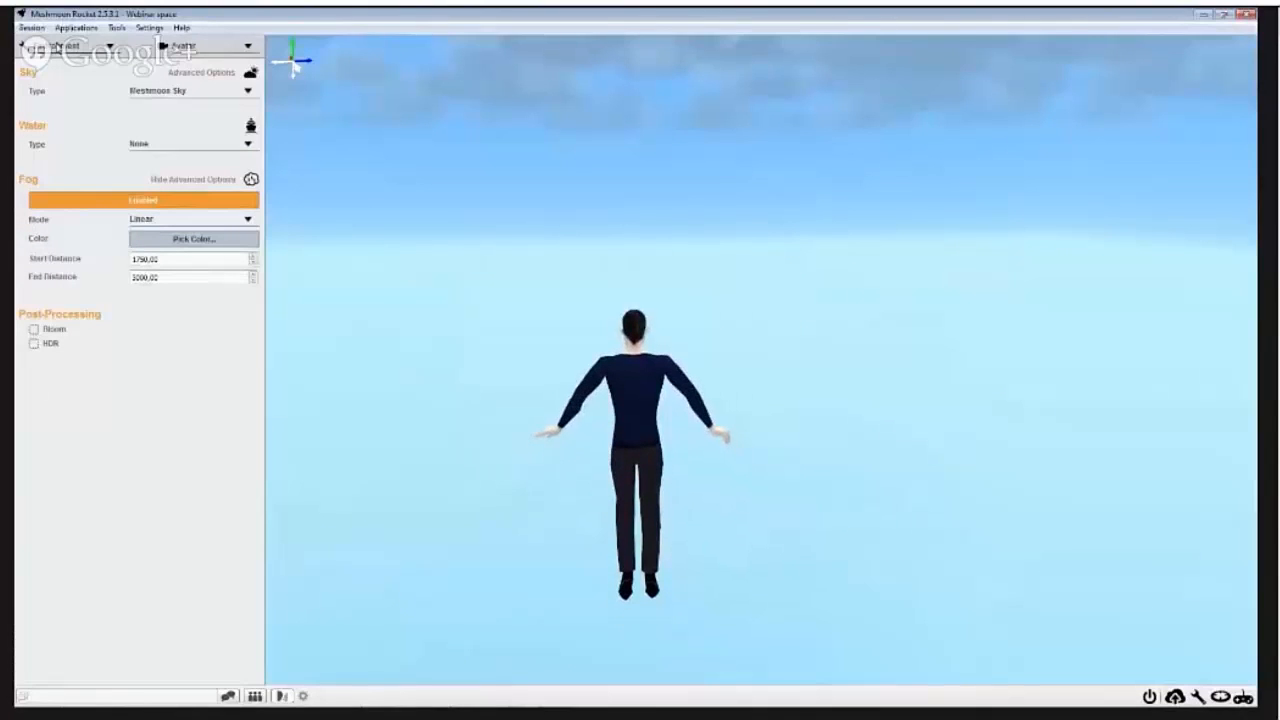
{"action": "left_click", "coordinate": [57, 61]}
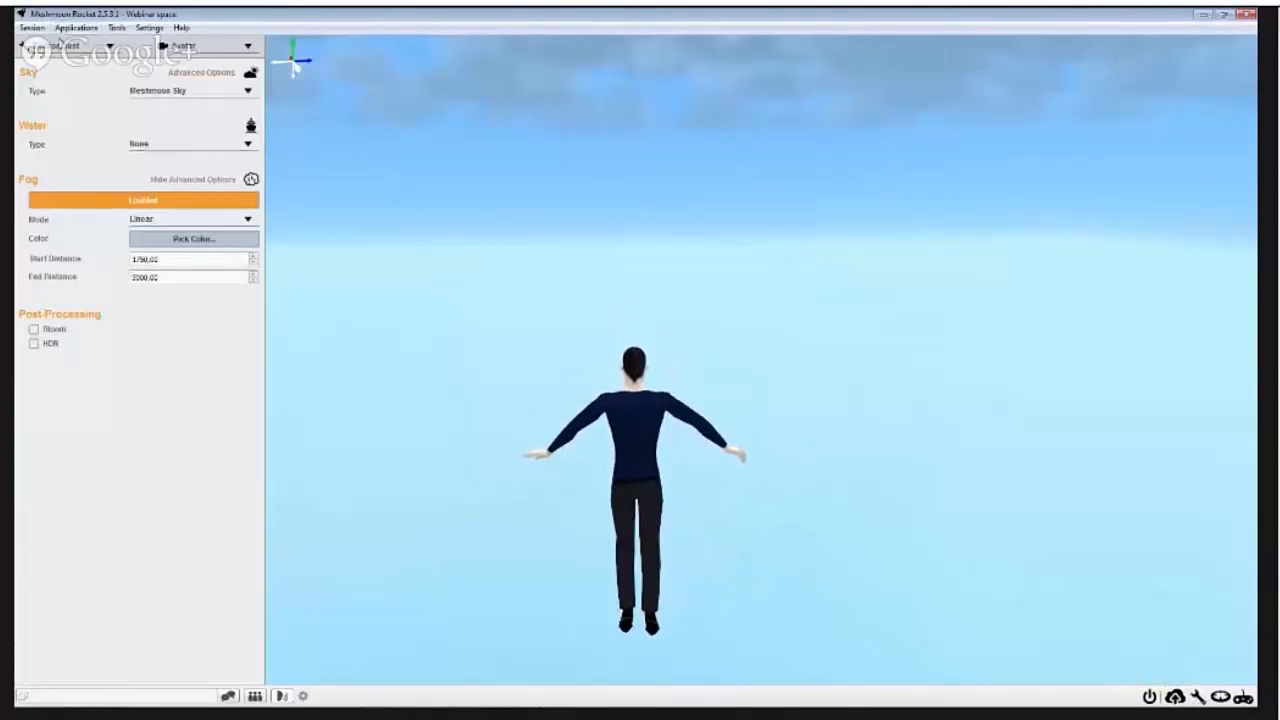
{"action": "left_click", "coordinate": [57, 50]}
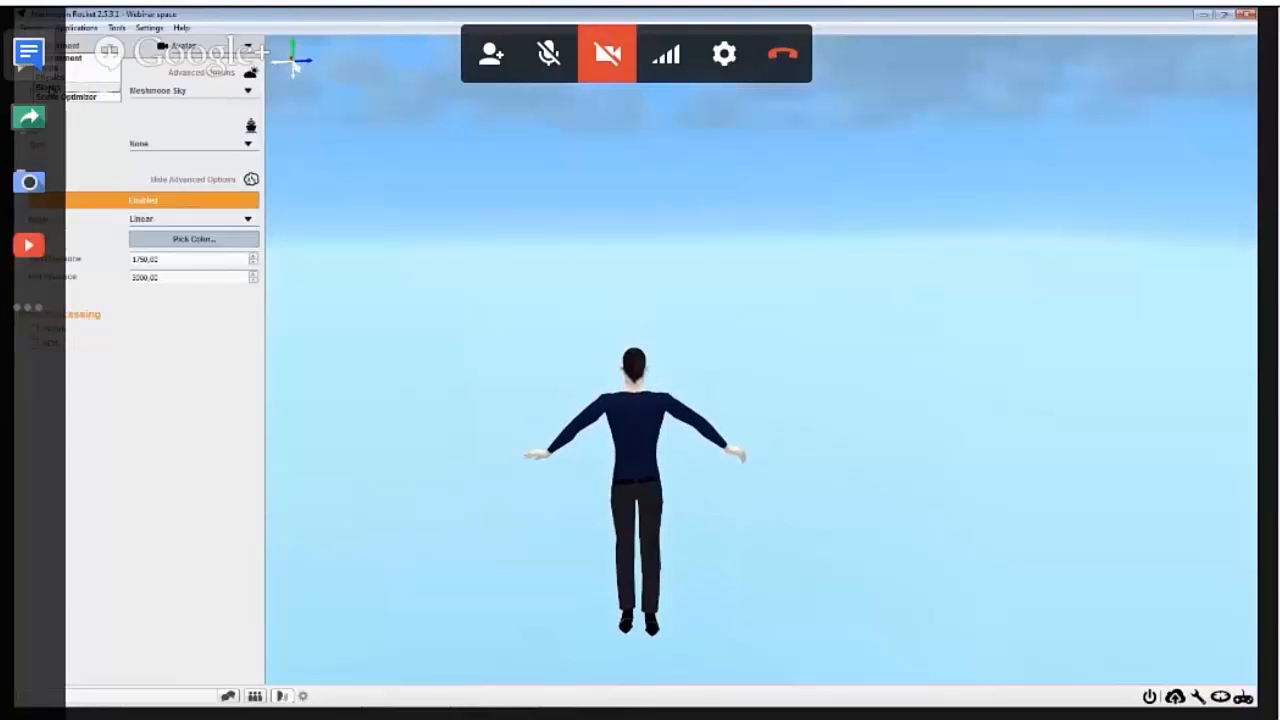
Step: Open the Blocks editor's Create page and bring up the Cube shape picker
{"action": "left_click", "coordinate": [50, 88]}
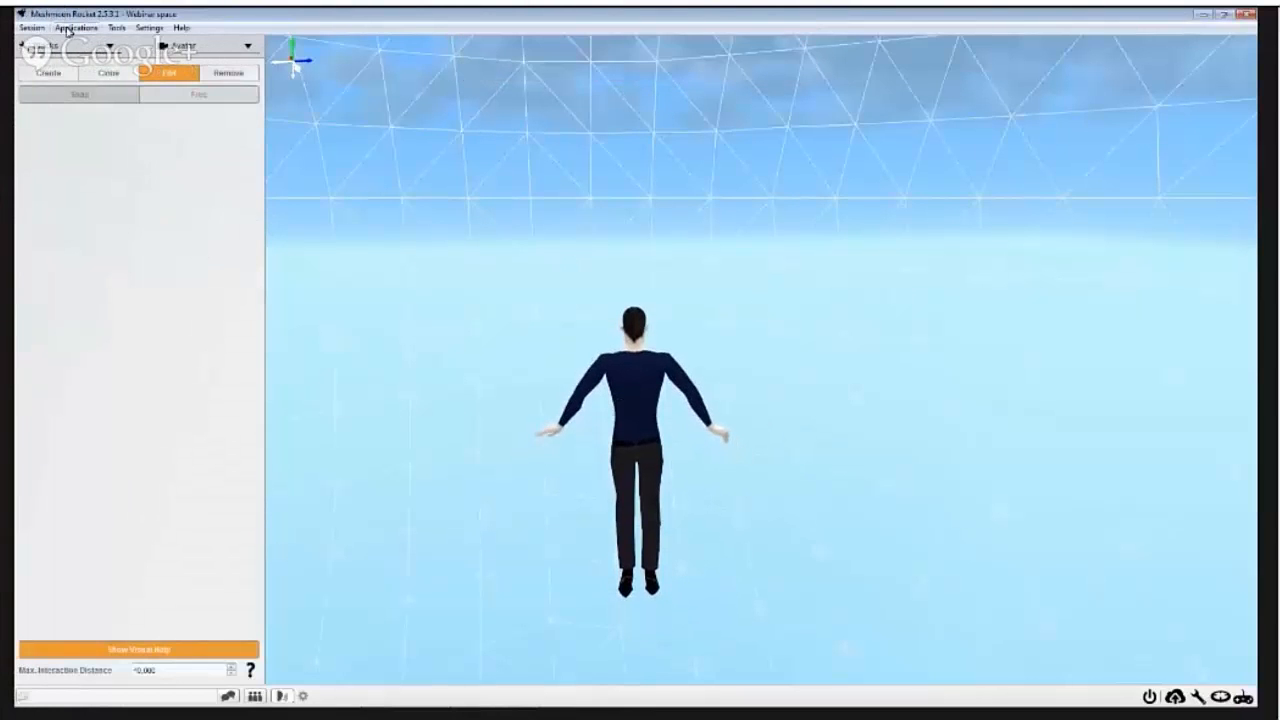
{"action": "left_click", "coordinate": [52, 74]}
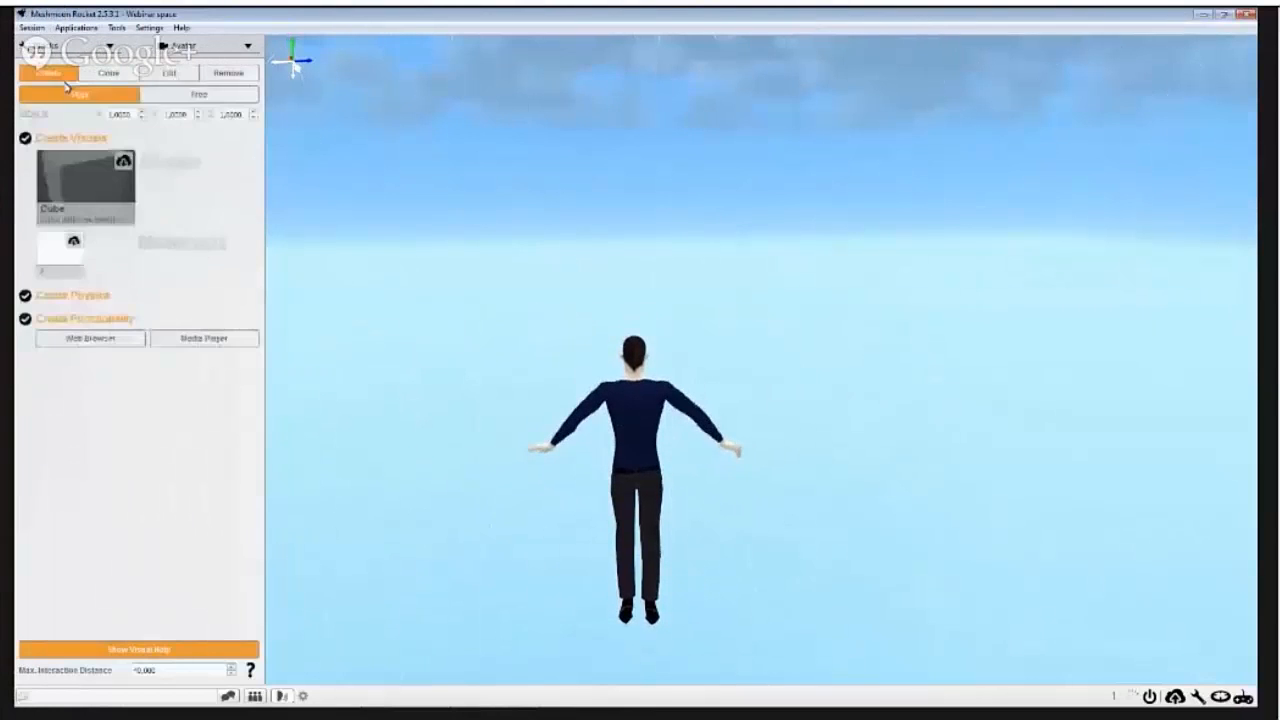
{"action": "left_click", "coordinate": [62, 186]}
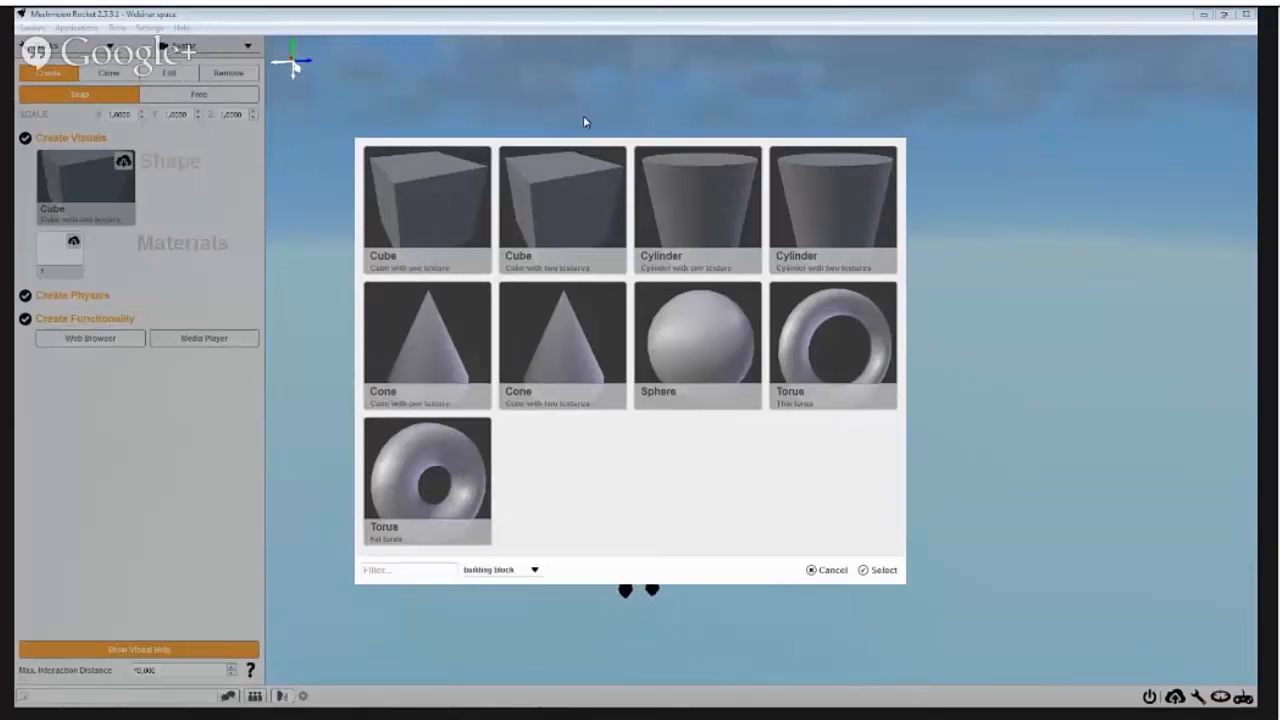
Step: Choose the plain Cube shape and drop a cube block on the ground before the avatar
{"action": "left_click", "coordinate": [437, 227]}
{"action": "left_click", "coordinate": [880, 573]}
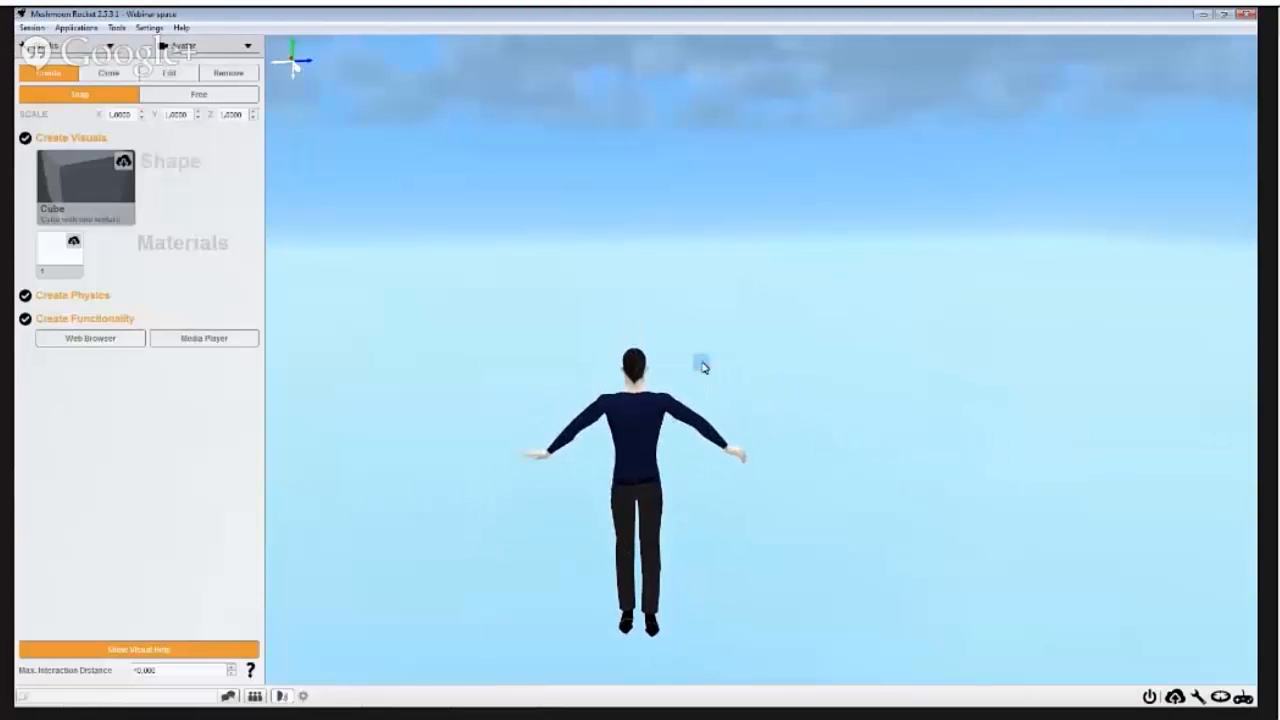
{"action": "left_click", "coordinate": [744, 556]}
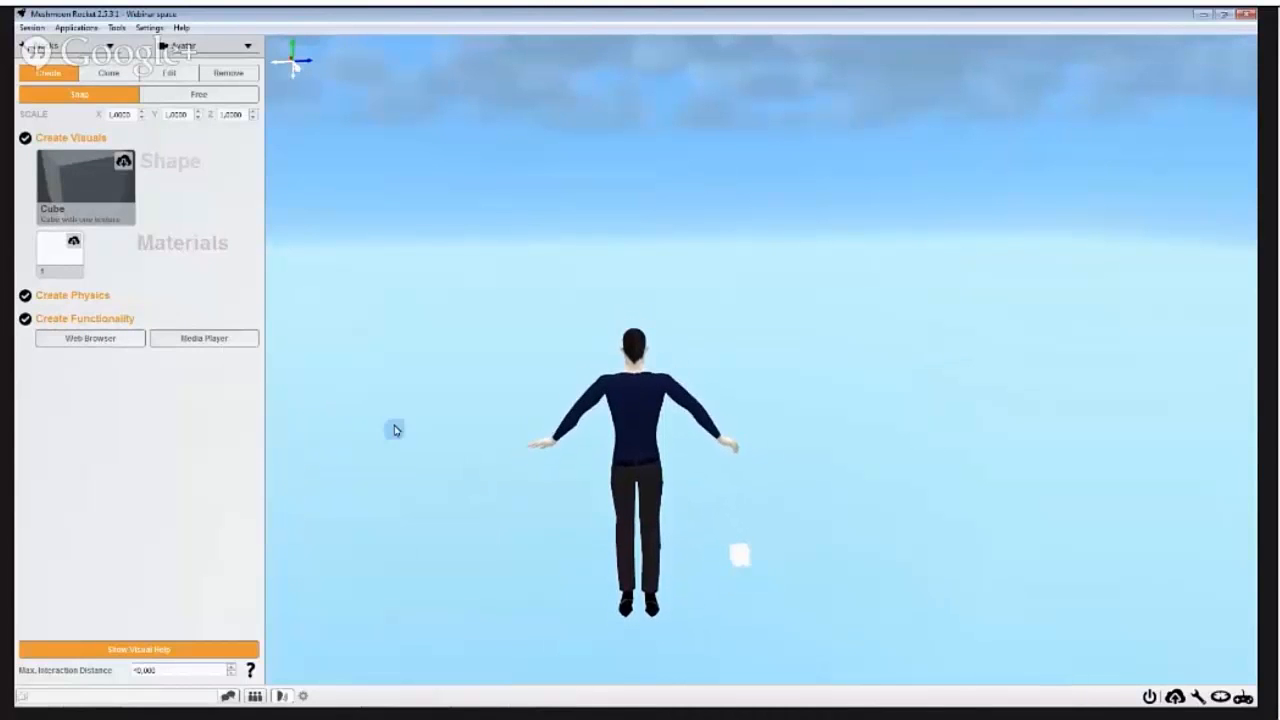
{"action": "left_click", "coordinate": [741, 557]}
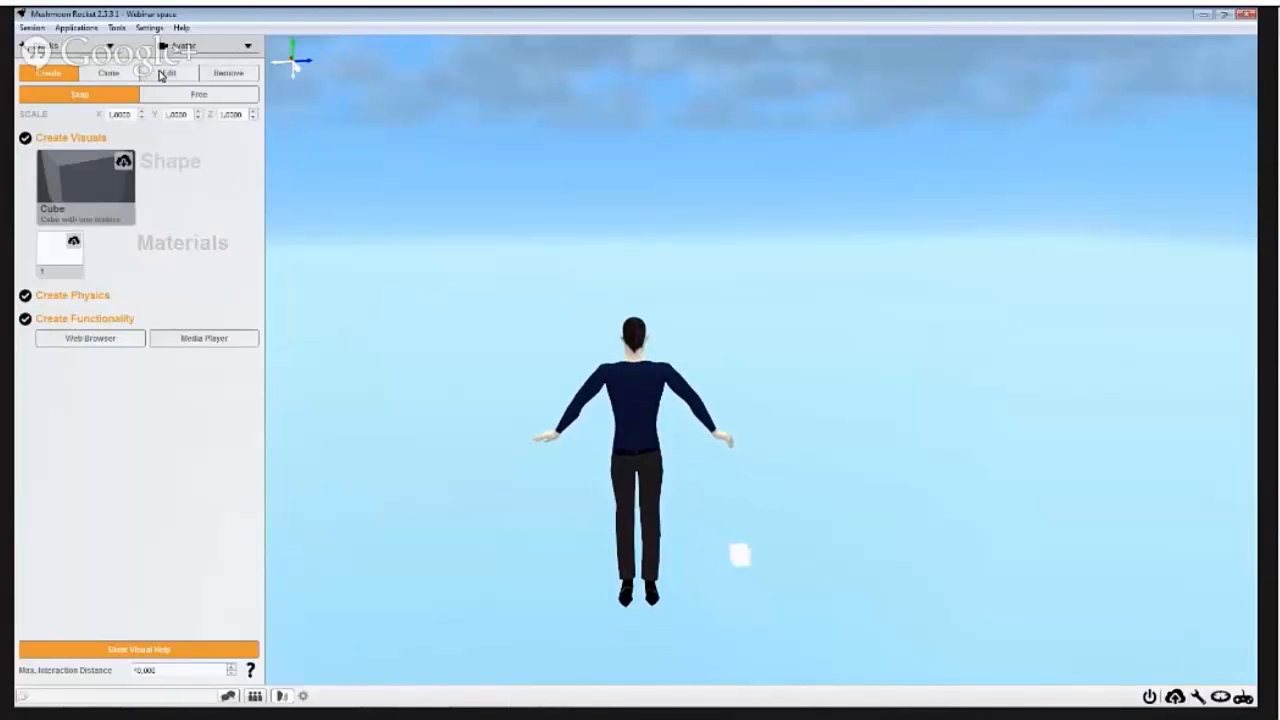
Step: Select the cube in Edit mode and drag it beside the avatar's right hand
{"action": "left_click", "coordinate": [165, 73]}
{"action": "left_click", "coordinate": [739, 558]}
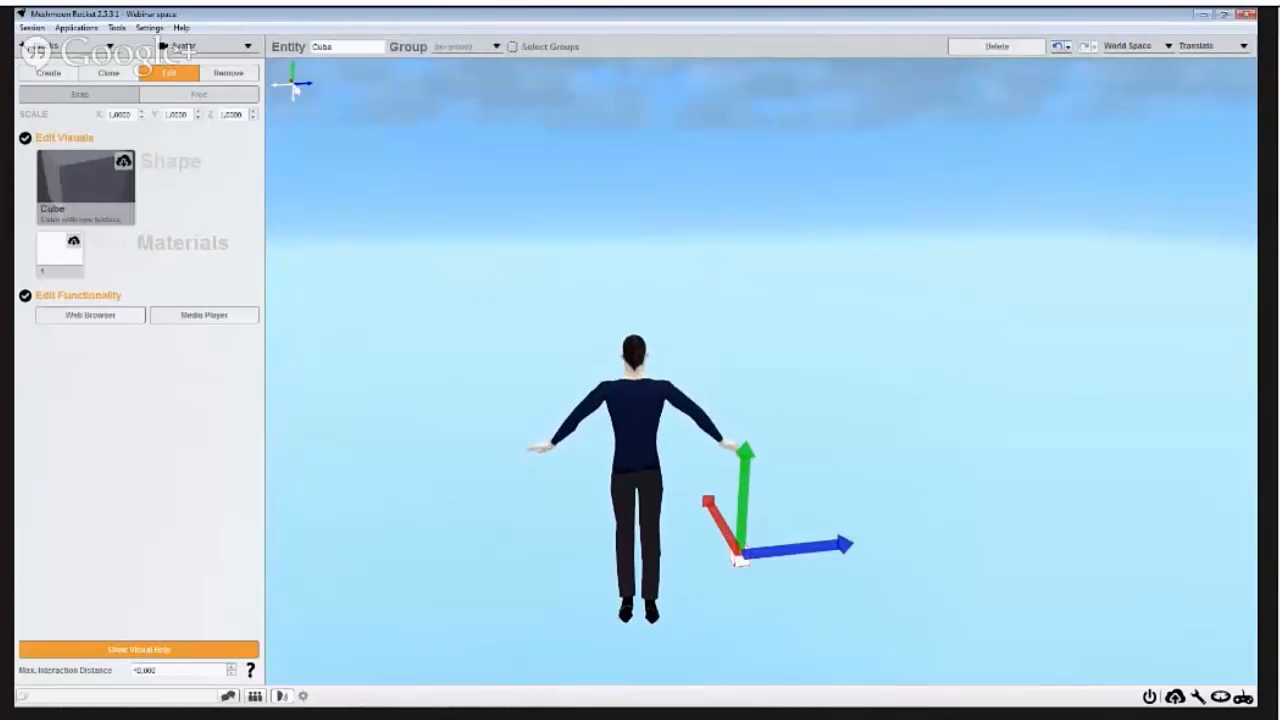
{"action": "right_click_drag", "start_coordinate": [700, 400], "coordinate": [700, 510]}
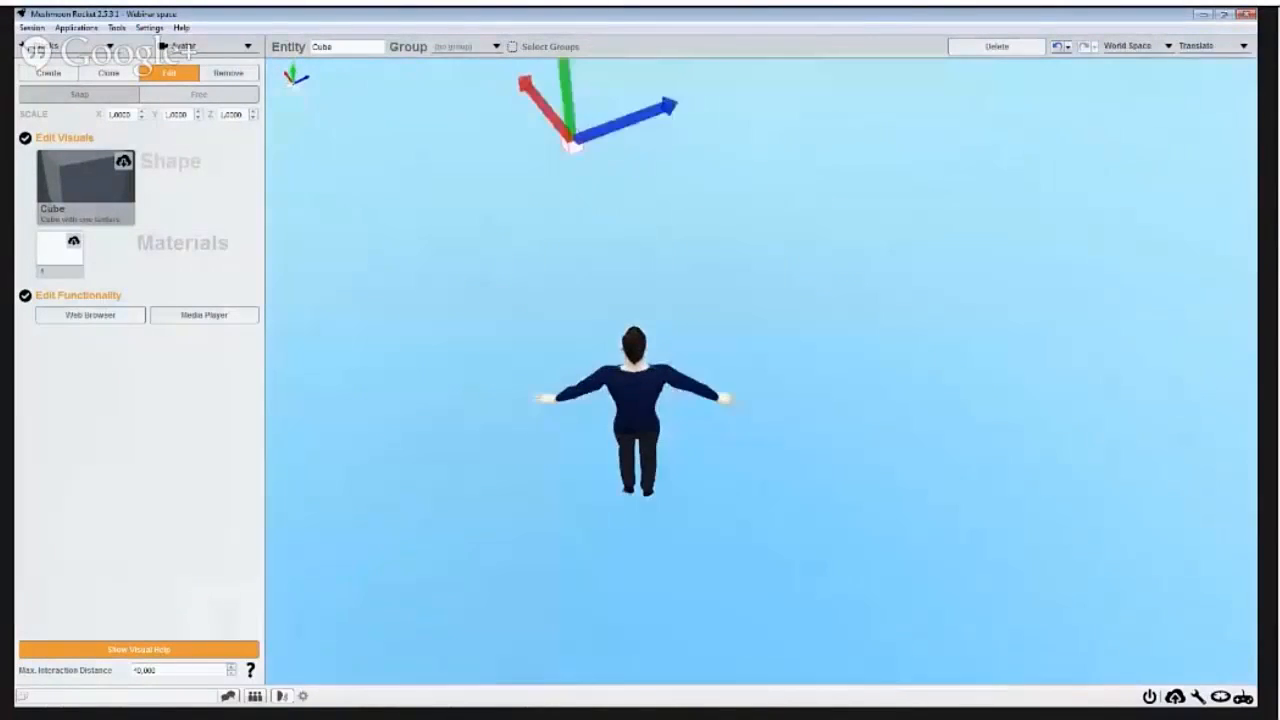
{"action": "mouse_move", "coordinate": [667, 237]}
{"action": "right_mouse_down"}
{"action": "mouse_move", "coordinate": [675, 290]}
{"action": "mouse_move", "coordinate": [660, 160]}
{"action": "mouse_move", "coordinate": [667, 237]}
{"action": "right_mouse_up"}
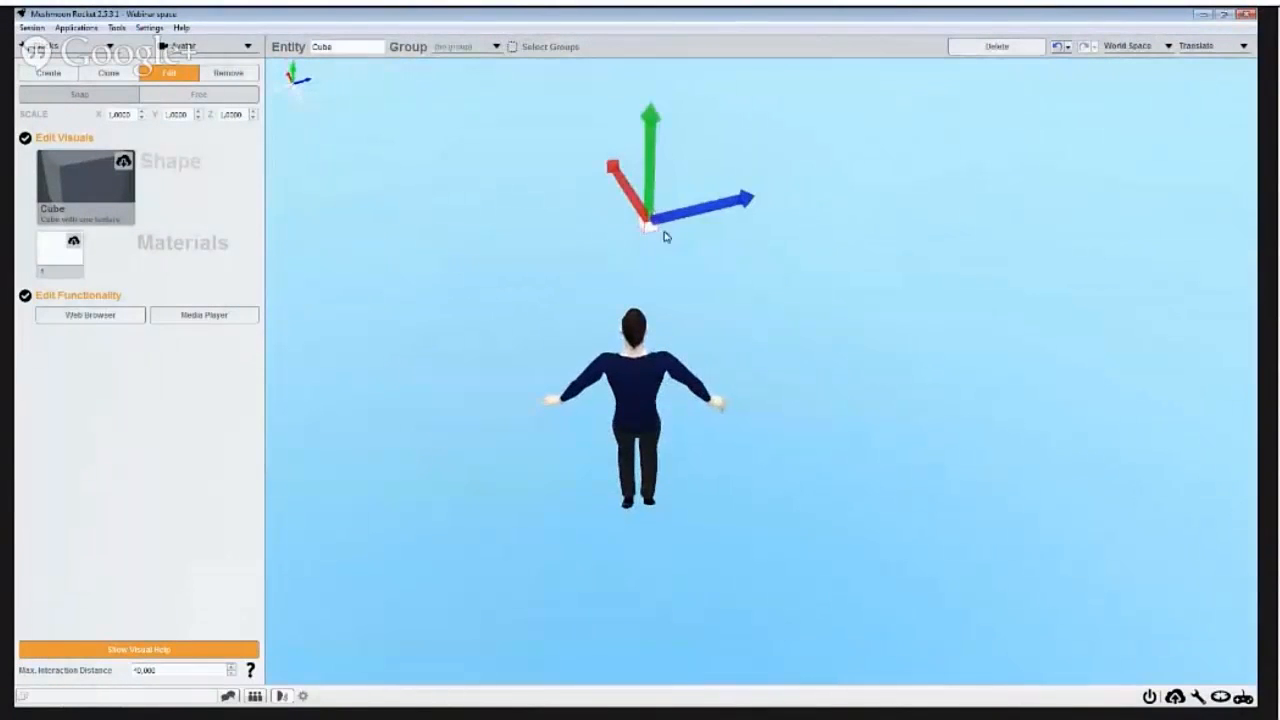
{"action": "left_click_drag", "start_coordinate": [635, 205], "coordinate": [752, 403]}
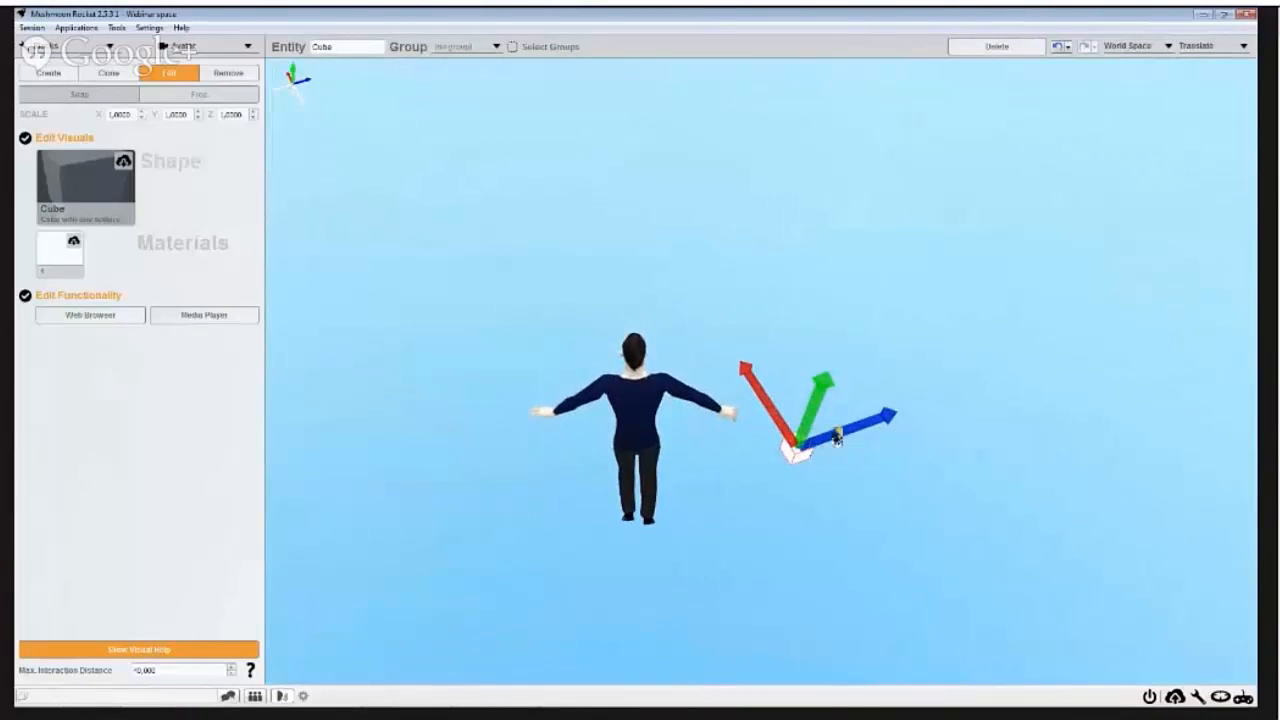
Step: Adjust the cube's position along its axes and lift it above the avatar's head
{"action": "mouse_move", "coordinate": [840, 437]}
{"action": "left_mouse_down"}
{"action": "mouse_move", "coordinate": [711, 480]}
{"action": "mouse_move", "coordinate": [834, 438]}
{"action": "mouse_move", "coordinate": [723, 481]}
{"action": "mouse_move", "coordinate": [811, 469]}
{"action": "mouse_move", "coordinate": [815, 440]}
{"action": "left_mouse_up"}
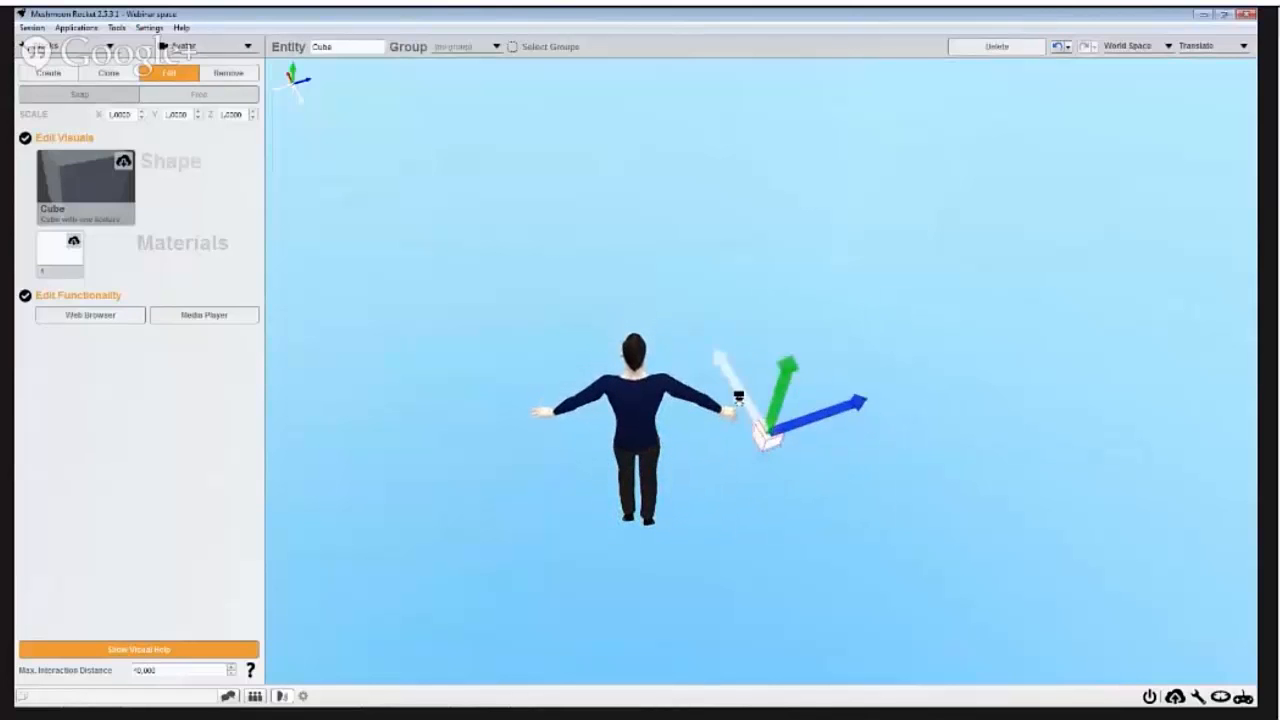
{"action": "left_click_drag", "start_coordinate": [738, 397], "coordinate": [716, 521]}
{"action": "right_click_drag", "start_coordinate": [677, 480], "coordinate": [668, 580]}
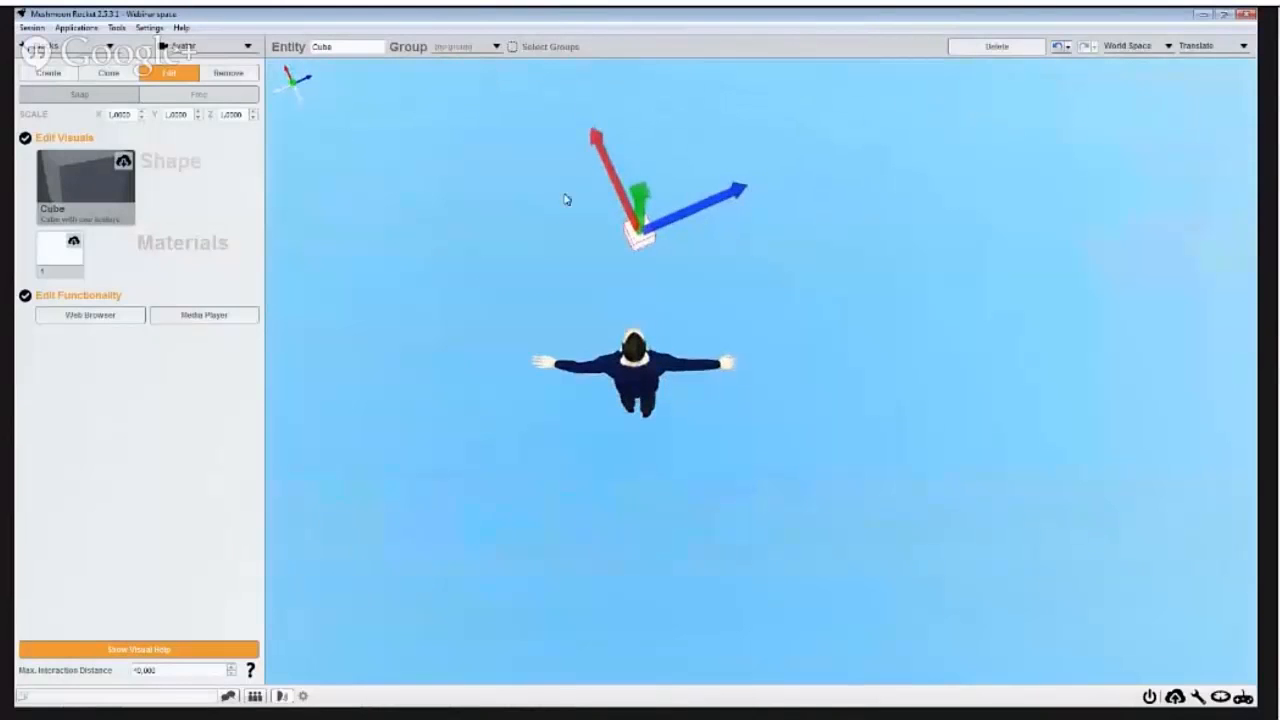
{"action": "left_click_drag", "start_coordinate": [613, 178], "coordinate": [653, 352]}
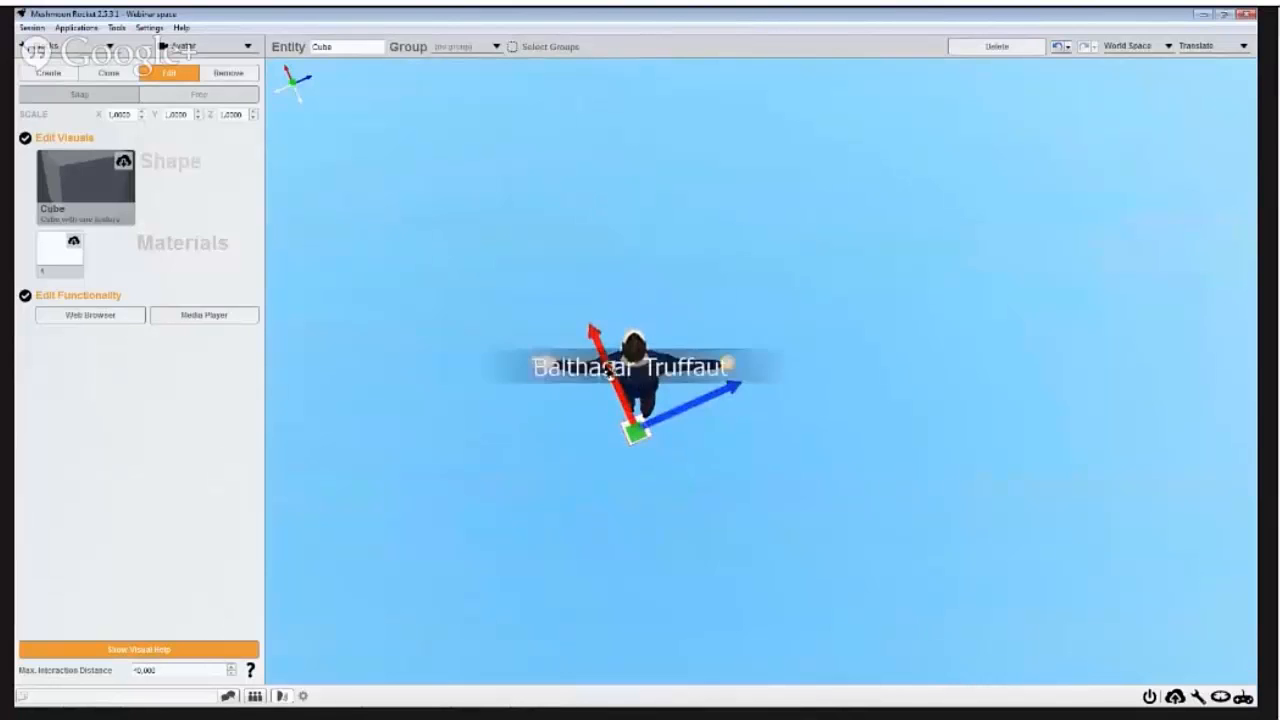
{"action": "right_click_drag", "start_coordinate": [595, 350], "coordinate": [595, 250]}
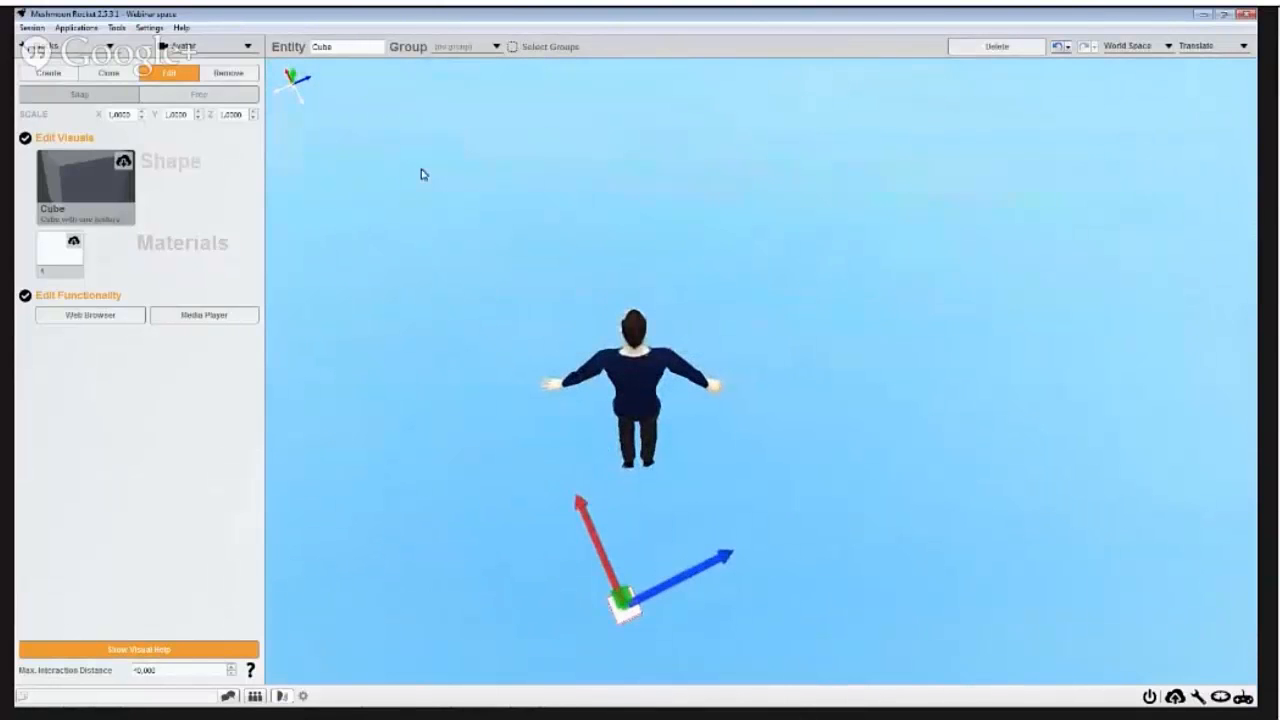
{"action": "right_click_drag", "start_coordinate": [680, 588], "coordinate": [680, 540]}
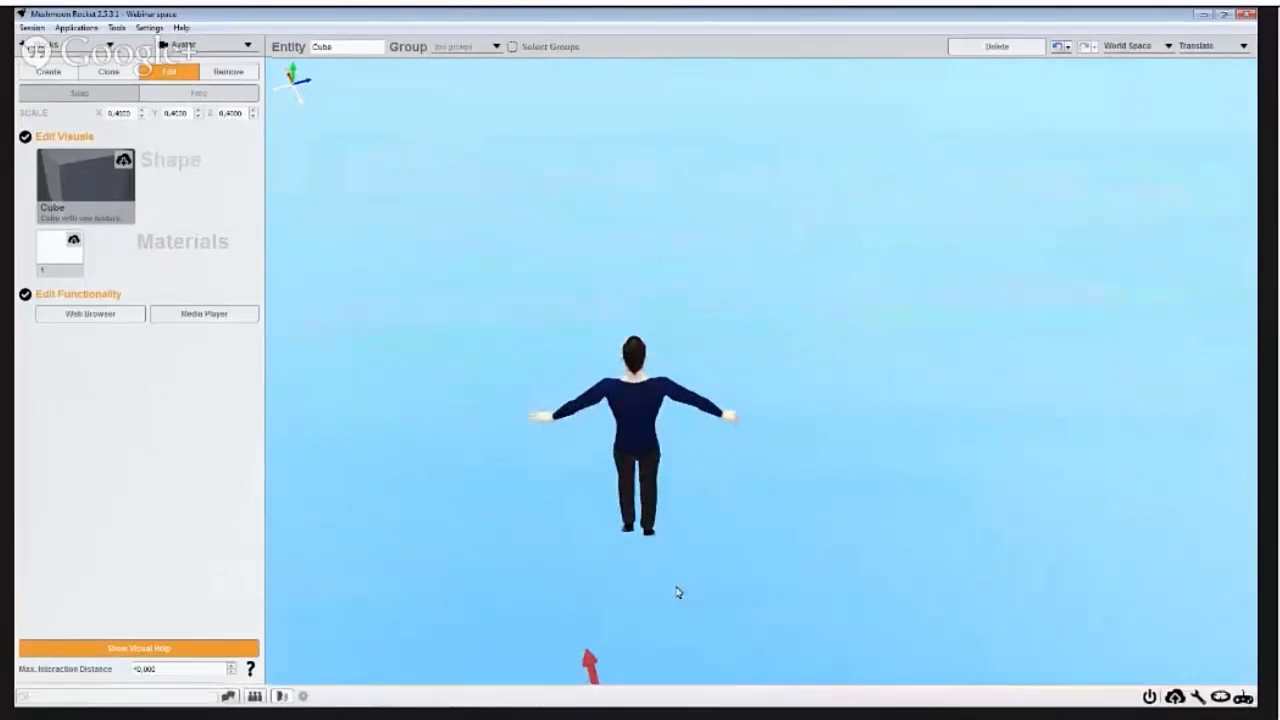
{"action": "key", "text": "s"}
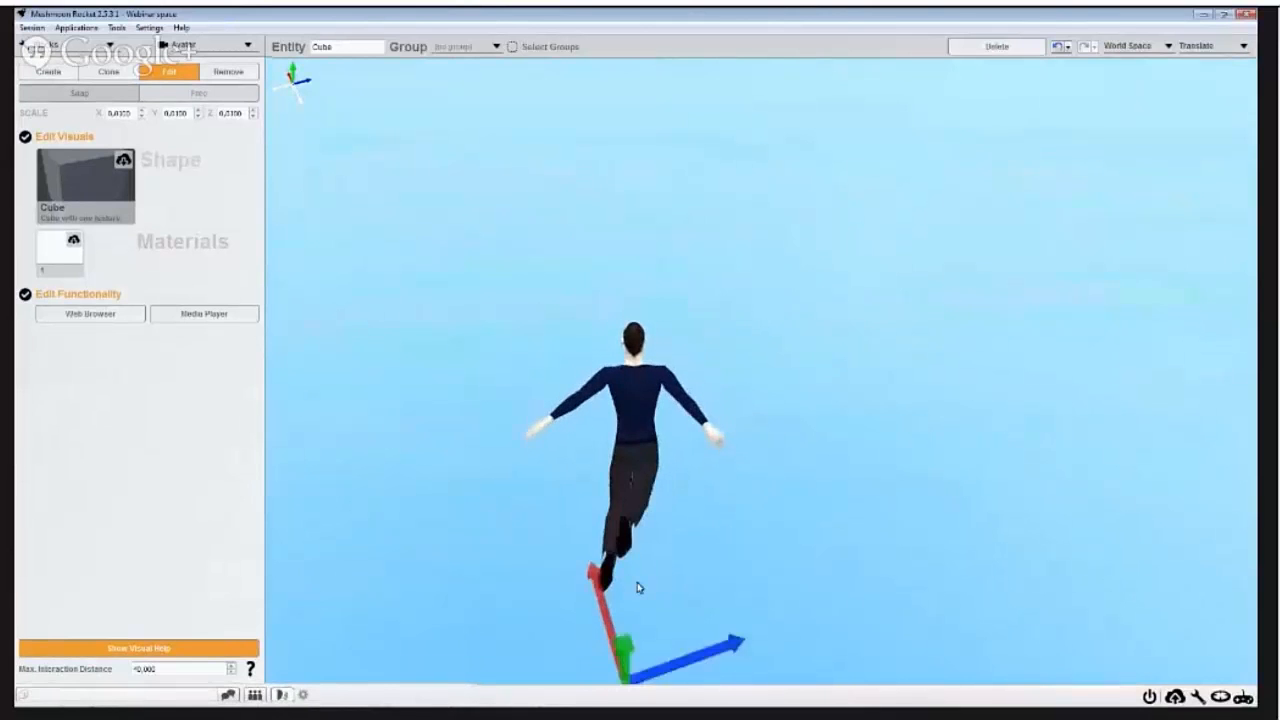
{"action": "left_click_drag", "start_coordinate": [624, 525], "coordinate": [618, 250]}
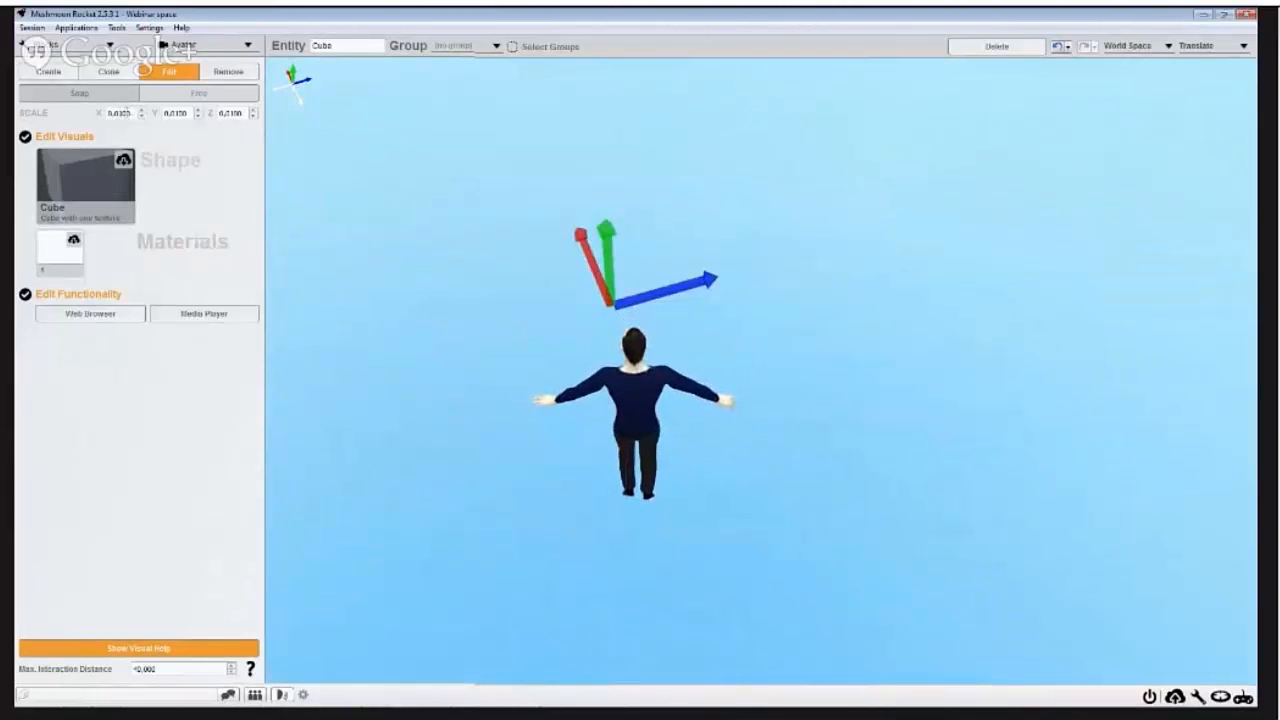
Step: Set the cube's X scale to 0.48
{"action": "left_click", "coordinate": [120, 114]}
{"action": "type", "text": "0.48"}
{"action": "key", "text": "Return"}
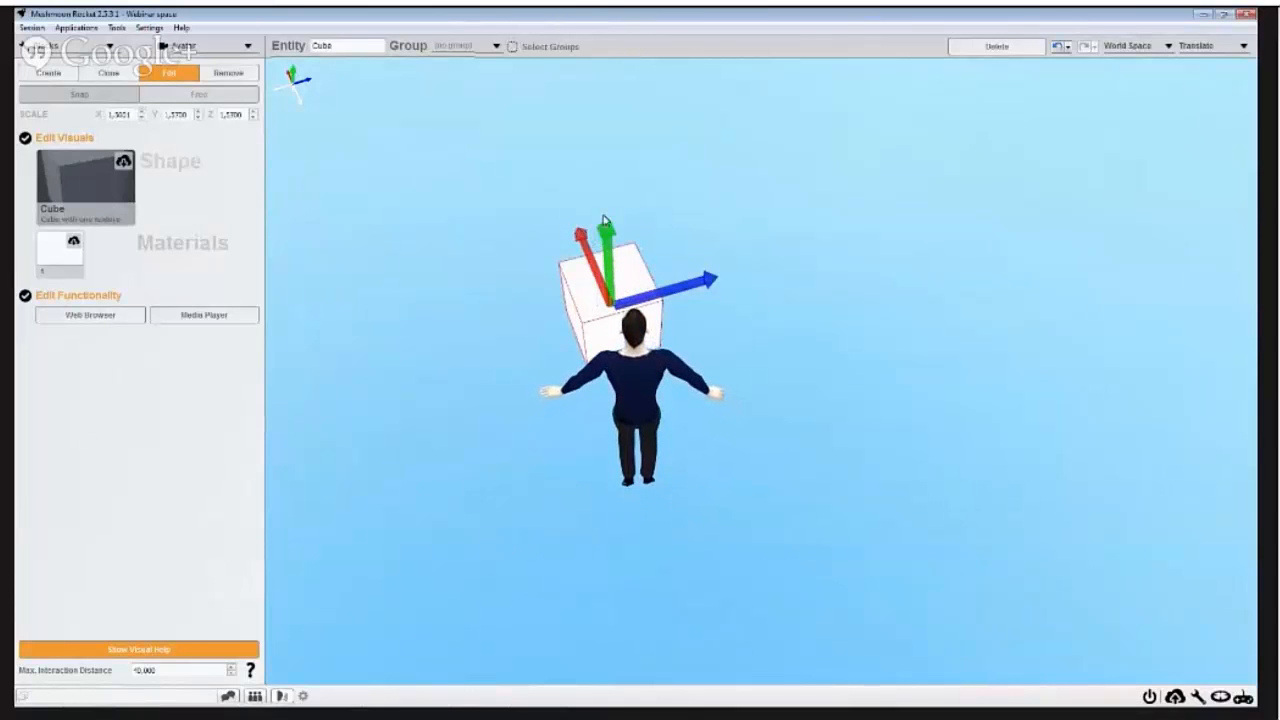
Step: Toggle the gizmo between Scale and Translate and resize the cube to about 2.41 uniformly
{"action": "left_click", "coordinate": [1204, 47]}
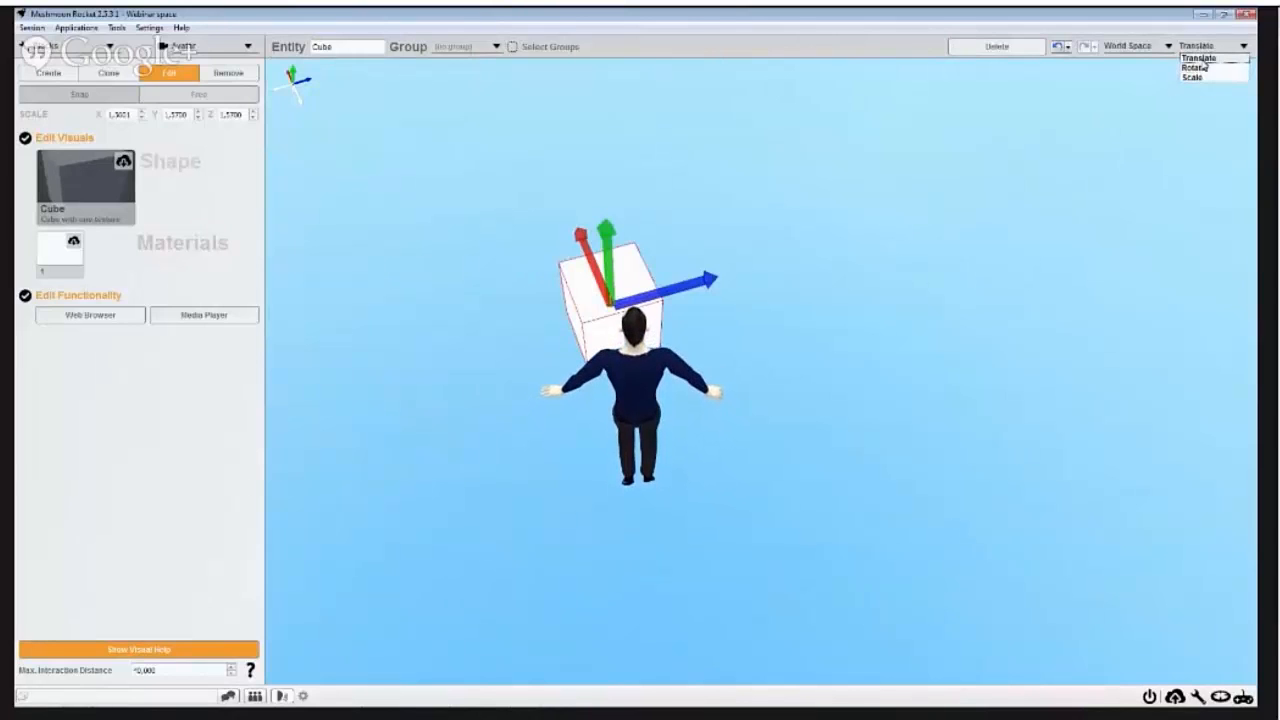
{"action": "left_click", "coordinate": [1198, 77]}
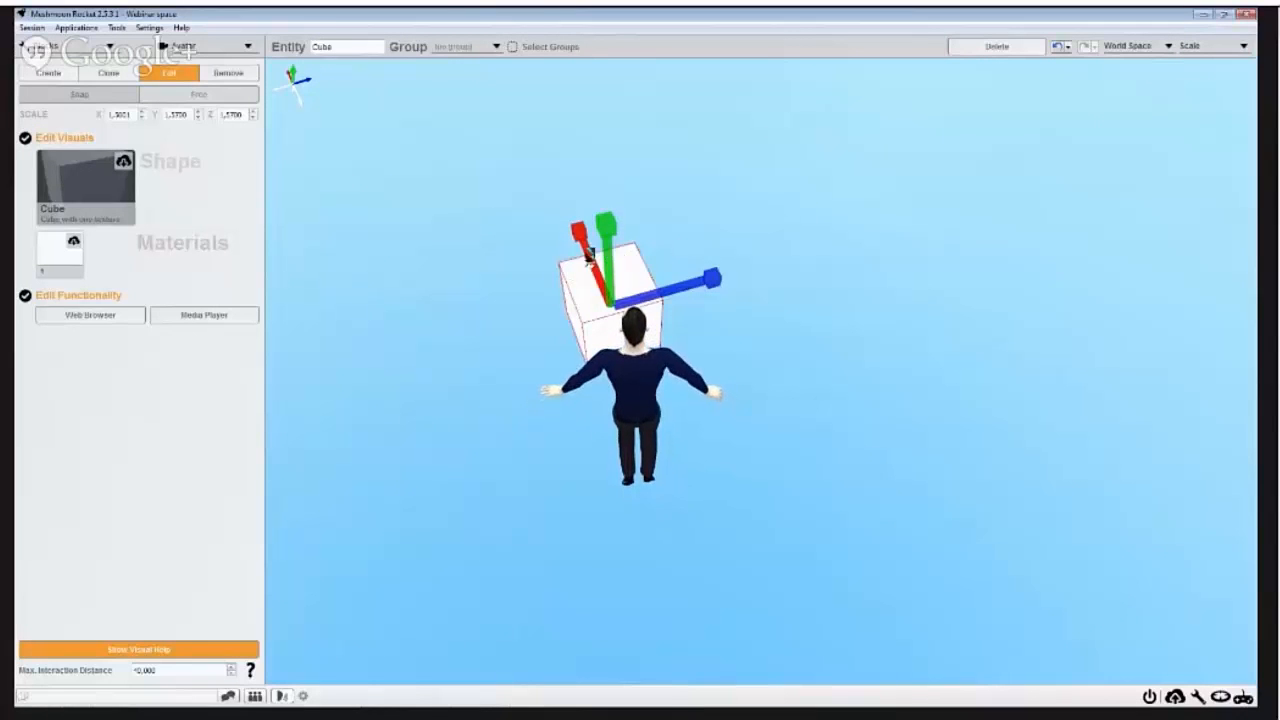
{"action": "left_click", "coordinate": [1200, 47]}
{"action": "left_click", "coordinate": [1200, 58]}
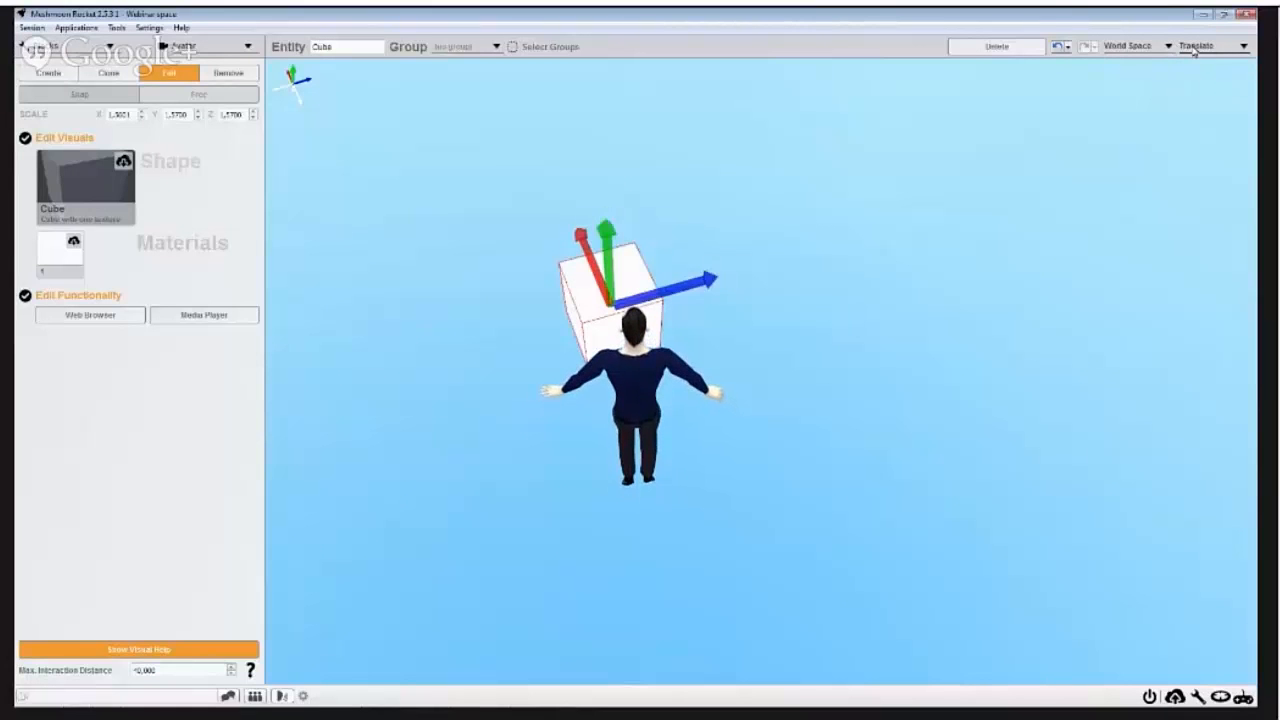
{"action": "scroll", "coordinate": [612, 300], "scroll_direction": "up", "scroll_amount": 12}
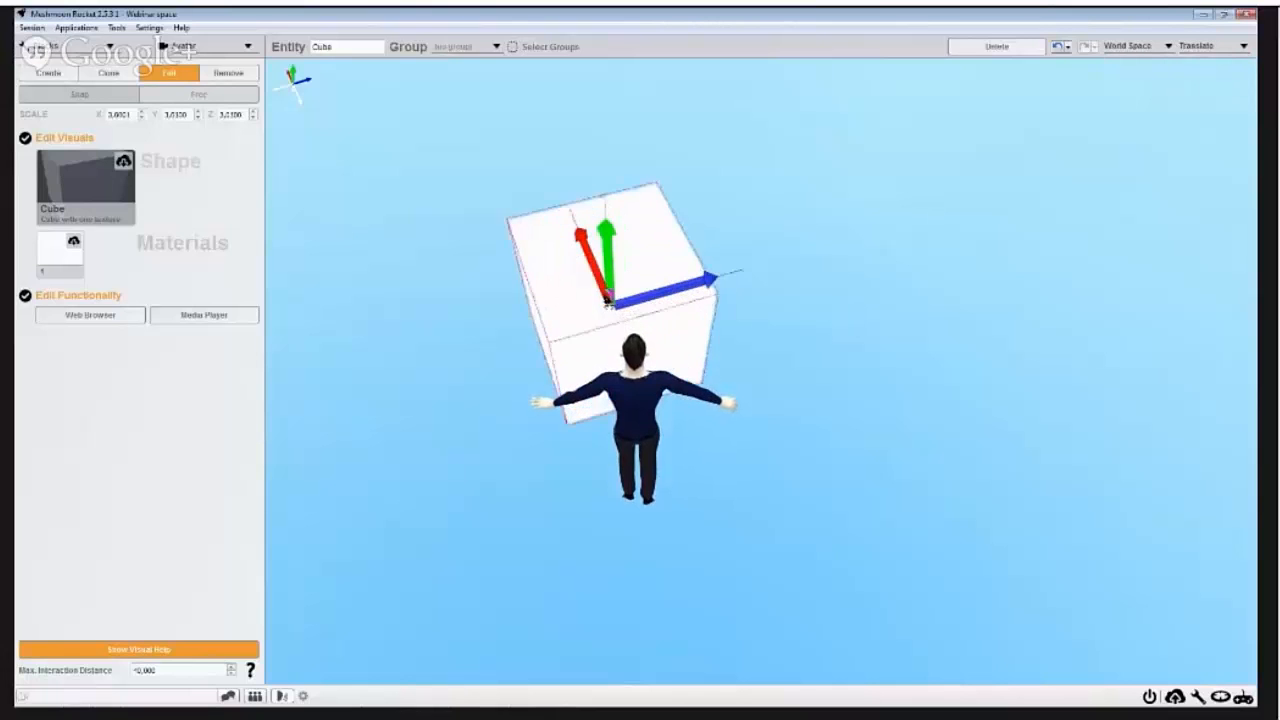
{"action": "scroll", "coordinate": [607, 301], "scroll_direction": "down", "scroll_amount": 9}
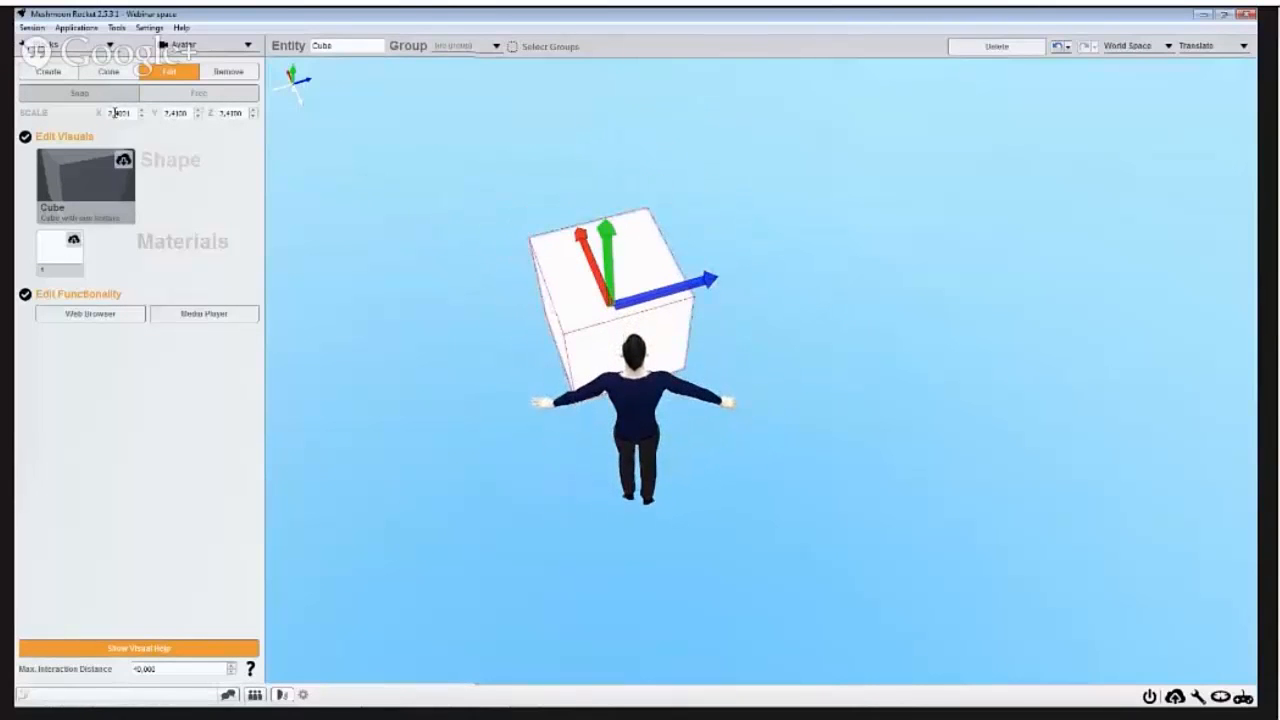
Step: Set the cube's scale fields to X 25, Y 1 and Z 25
{"action": "left_click_drag", "start_coordinate": [131, 113], "coordinate": [92, 116]}
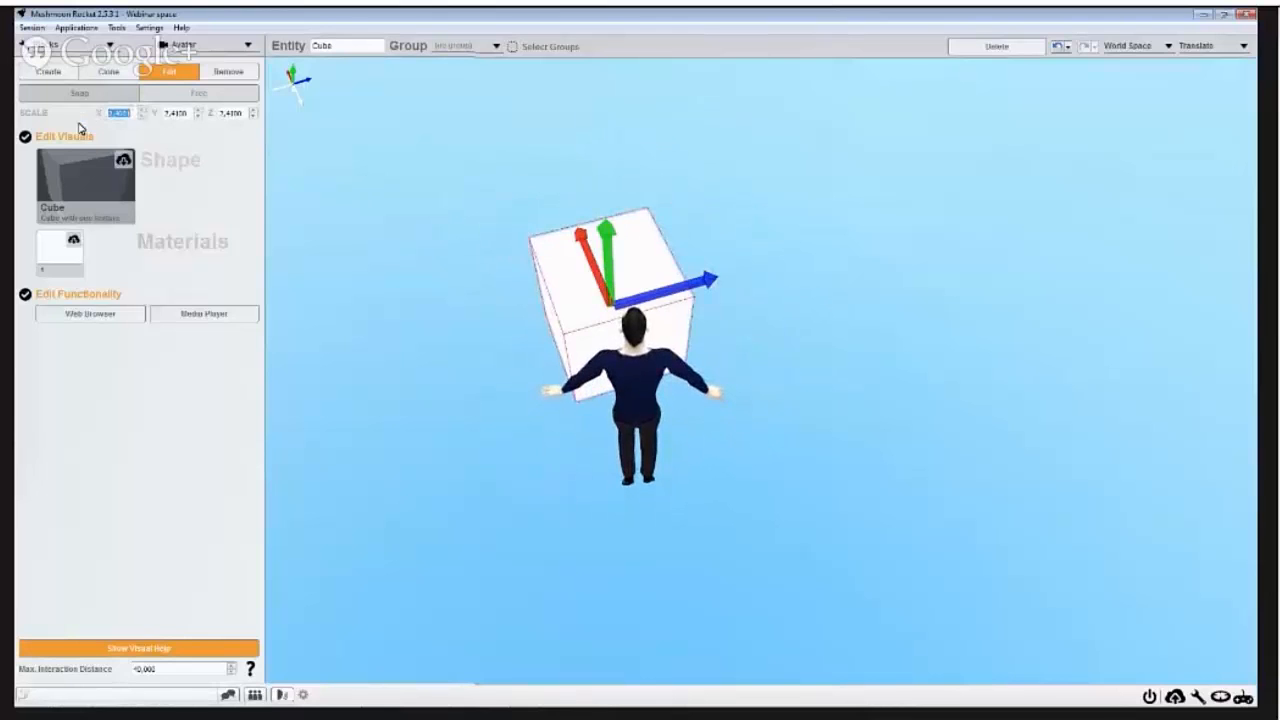
{"action": "type", "text": "8"}
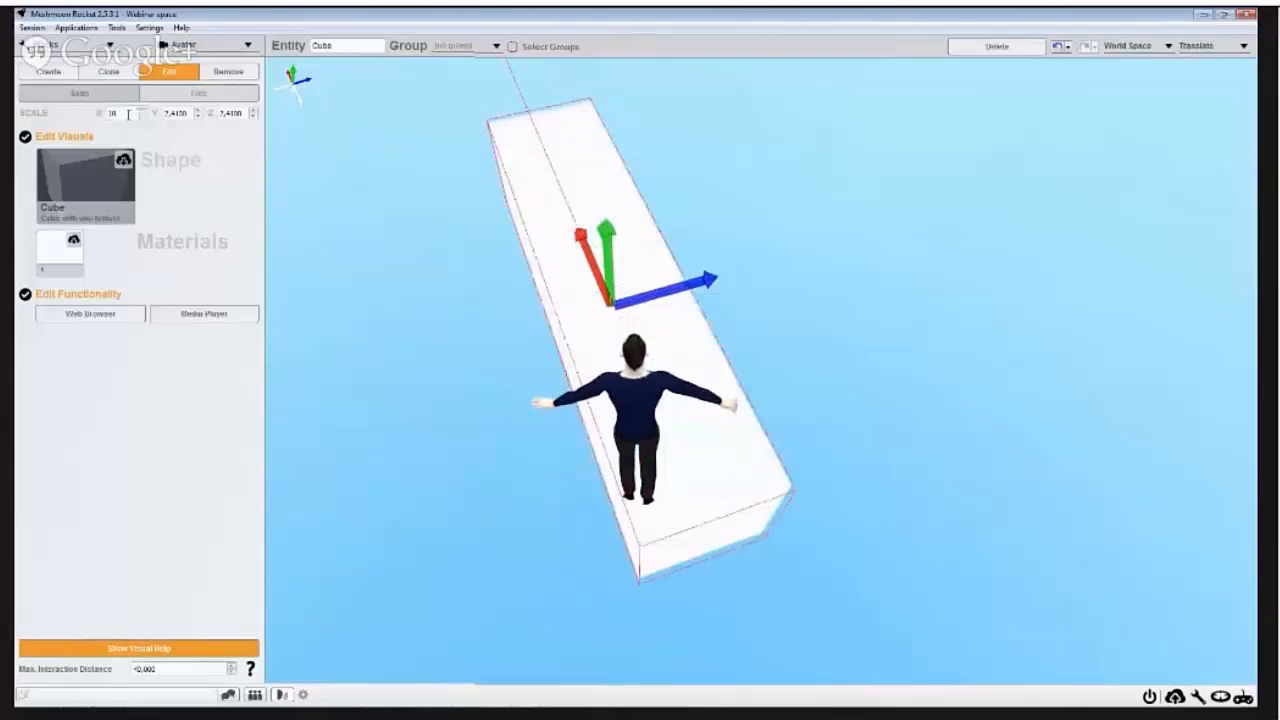
{"action": "type", "text": "20"}
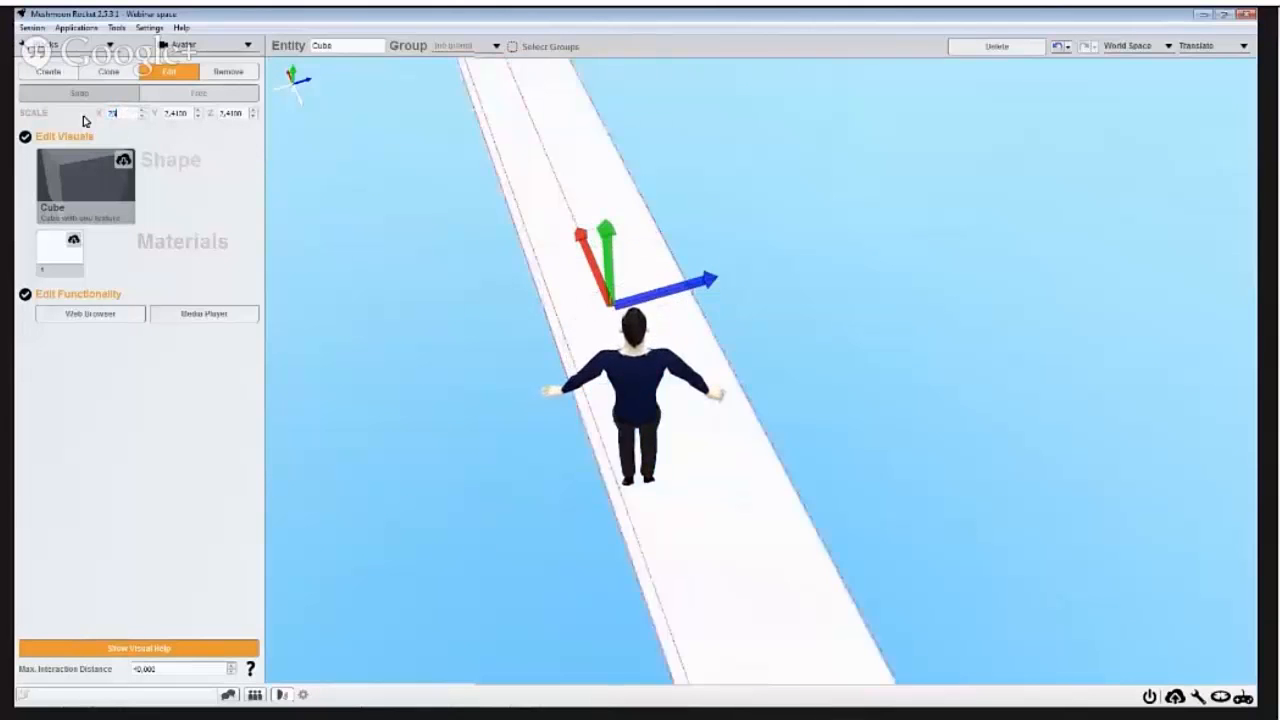
{"action": "left_click", "coordinate": [229, 113]}
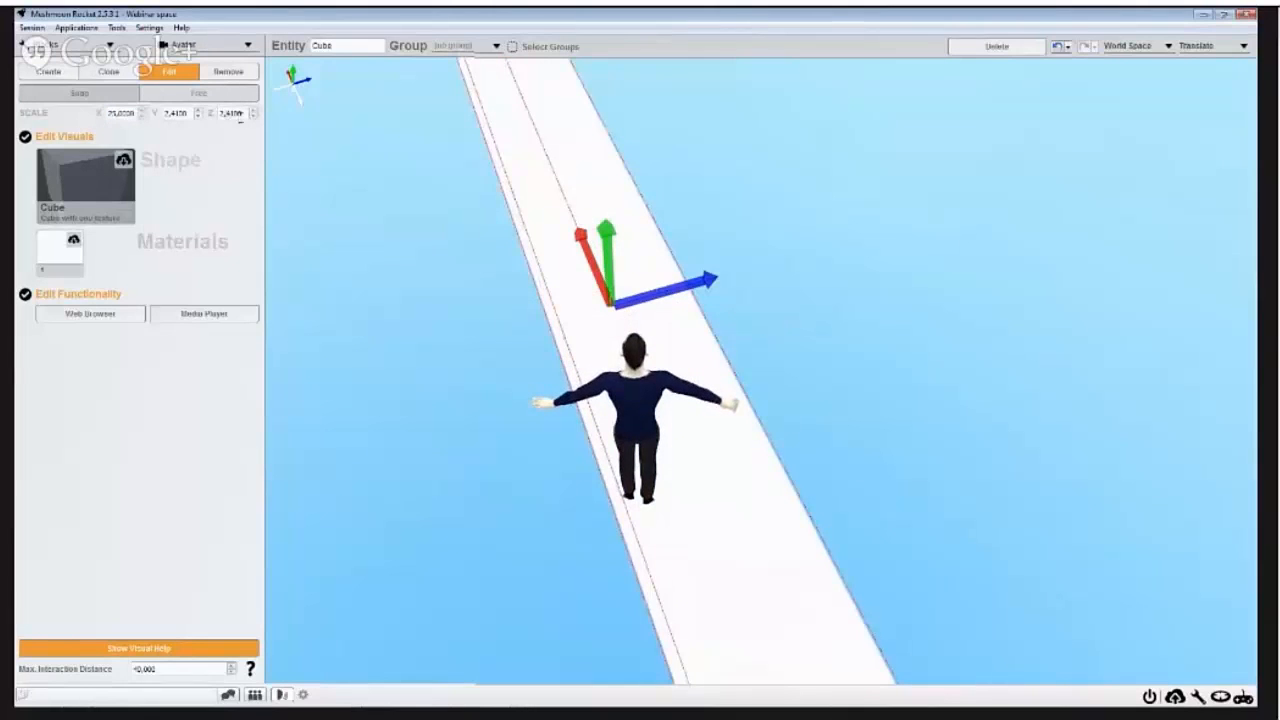
{"action": "left_click_drag", "start_coordinate": [243, 114], "coordinate": [217, 115]}
{"action": "type", "text": "35"}
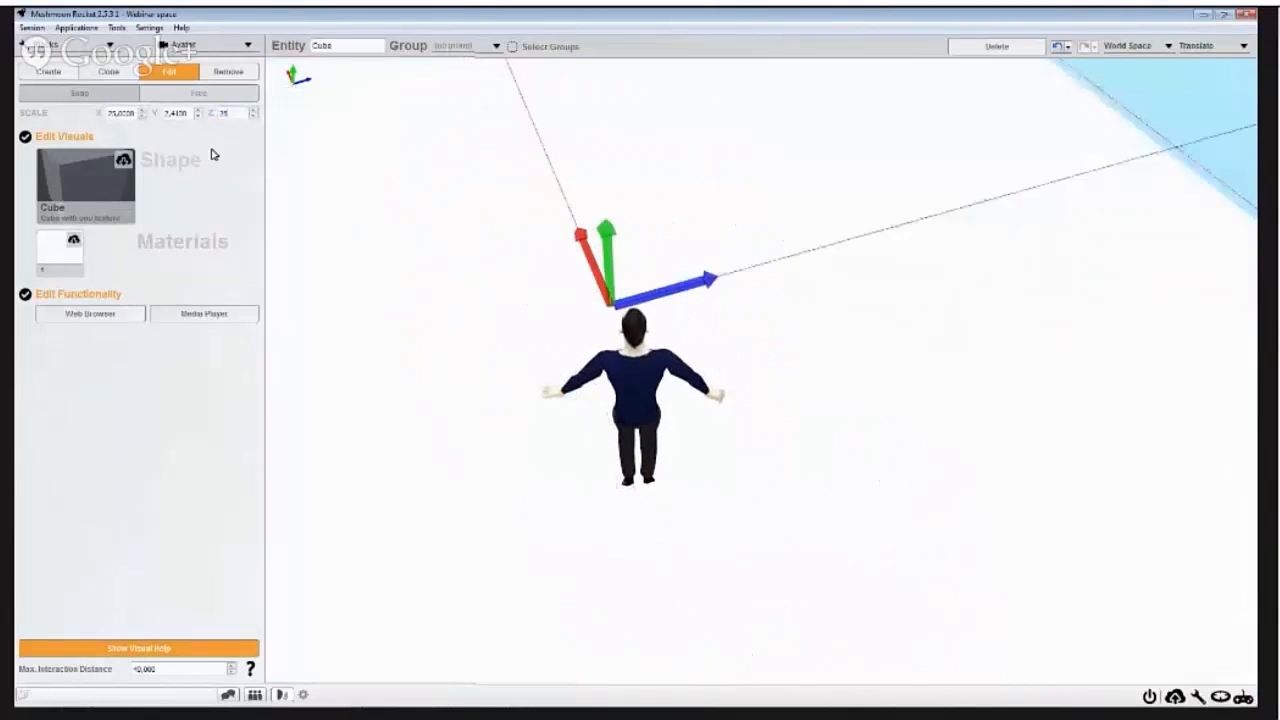
{"action": "left_click_drag", "start_coordinate": [188, 113], "coordinate": [143, 112]}
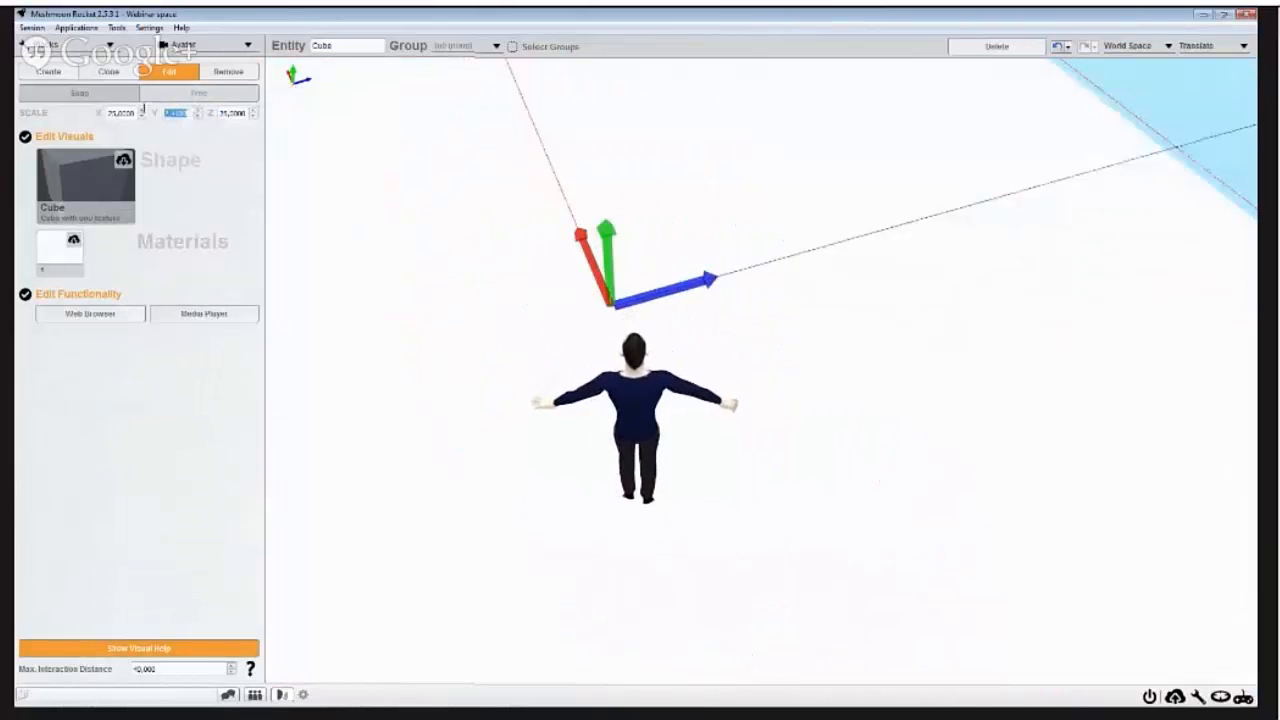
{"action": "type", "text": "1"}
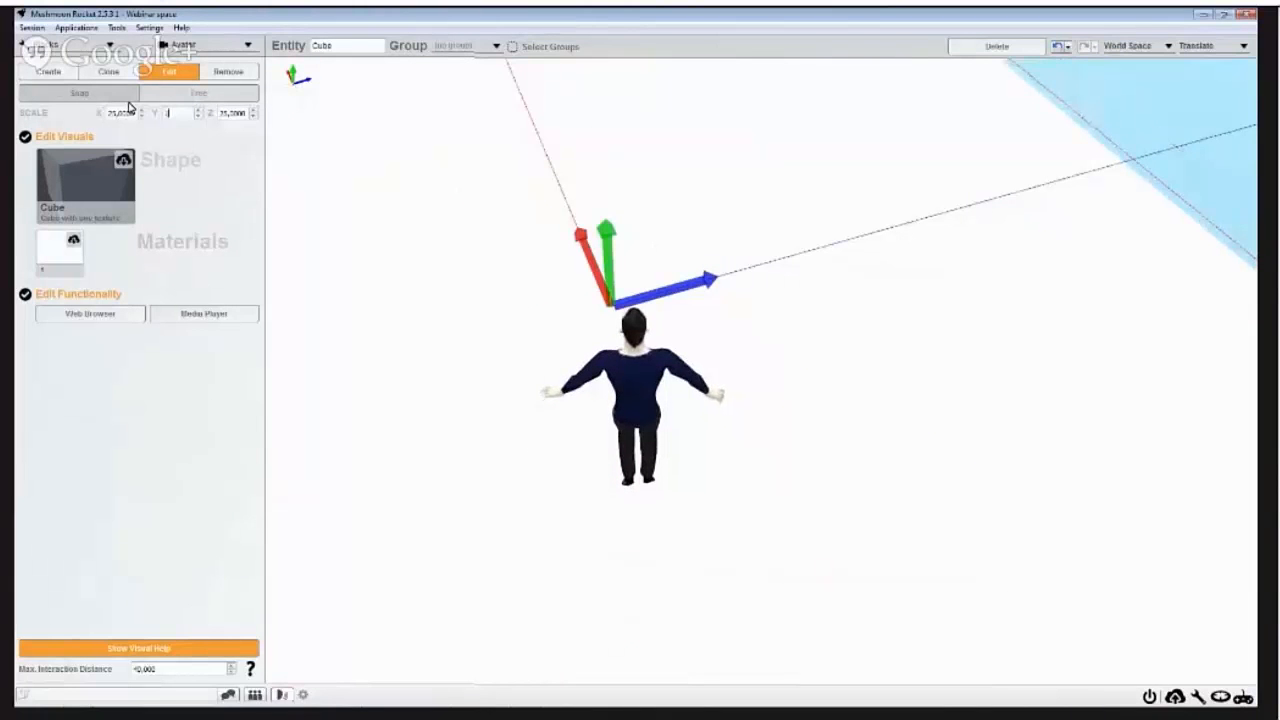
{"action": "left_click", "coordinate": [221, 112]}
Step: Drop the avatar onto the flat platform and walk it across
{"action": "right_click_drag", "start_coordinate": [760, 400], "coordinate": [765, 325]}
{"action": "right_click_drag", "start_coordinate": [460, 400], "coordinate": [560, 357]}
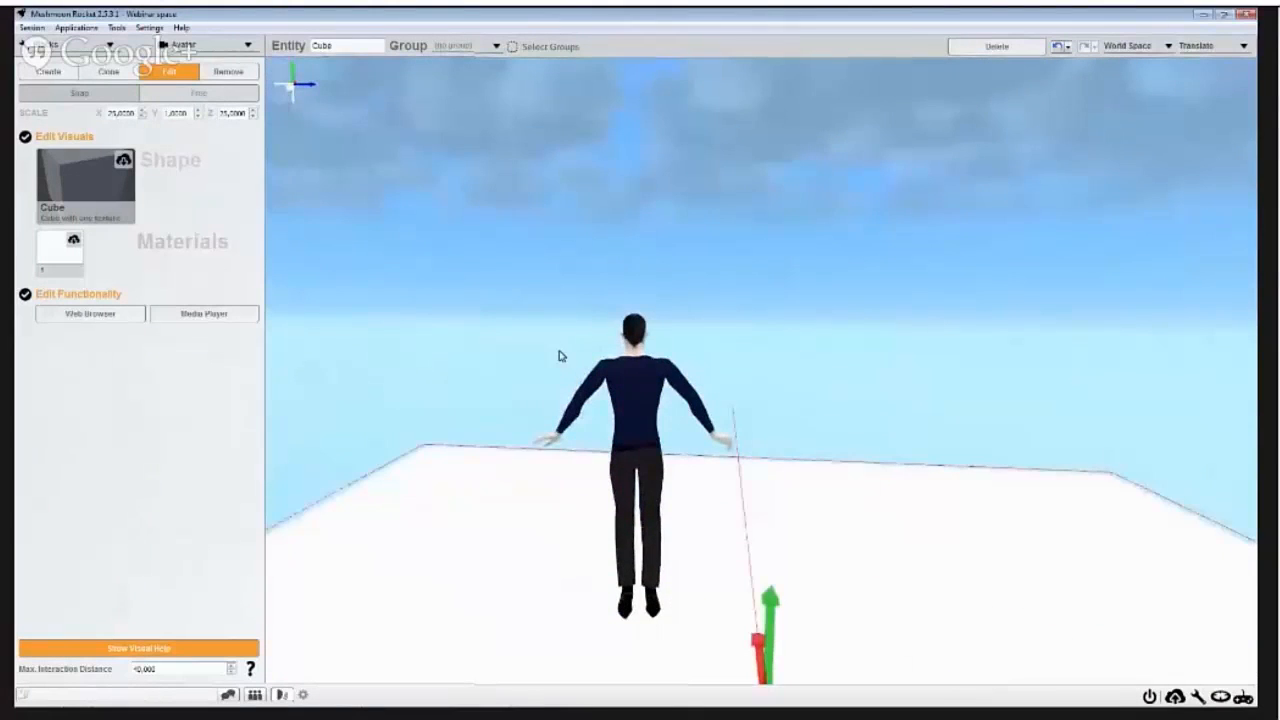
{"action": "key", "text": "f"}
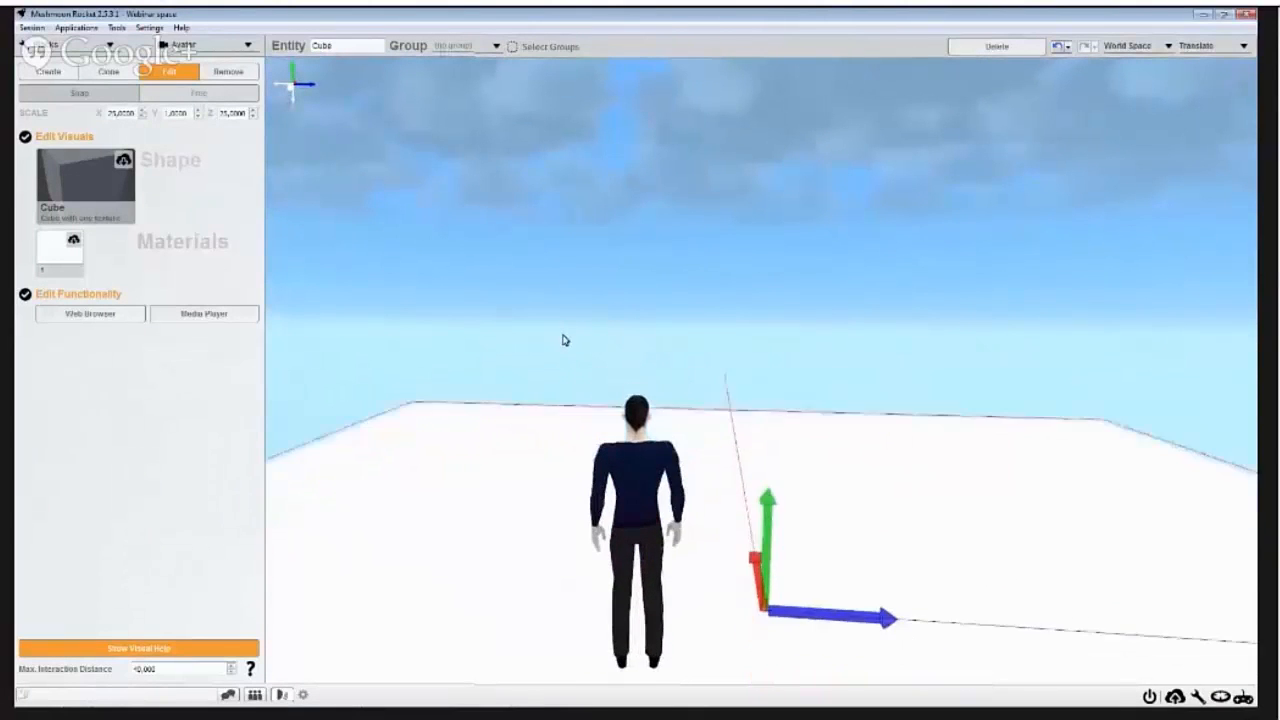
{"action": "right_click_drag", "start_coordinate": [572, 424], "coordinate": [619, 412]}
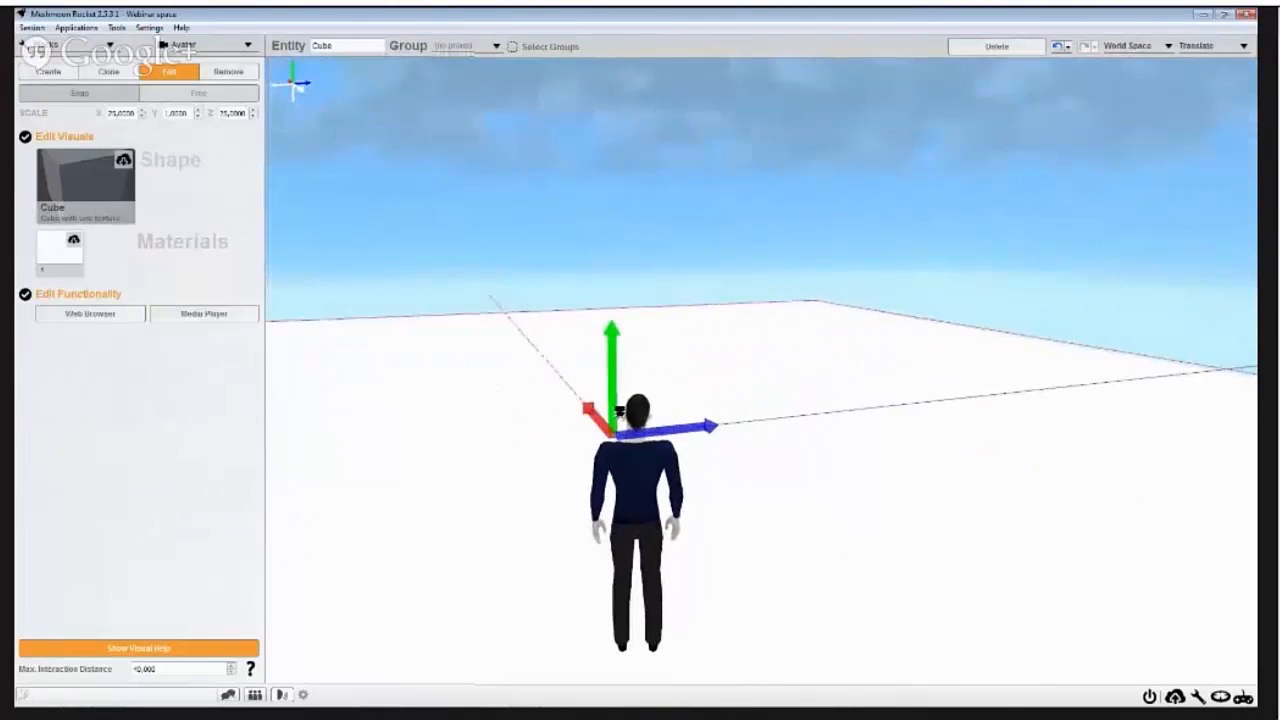
{"action": "key", "text": "w"}
{"action": "key", "text": "d"}
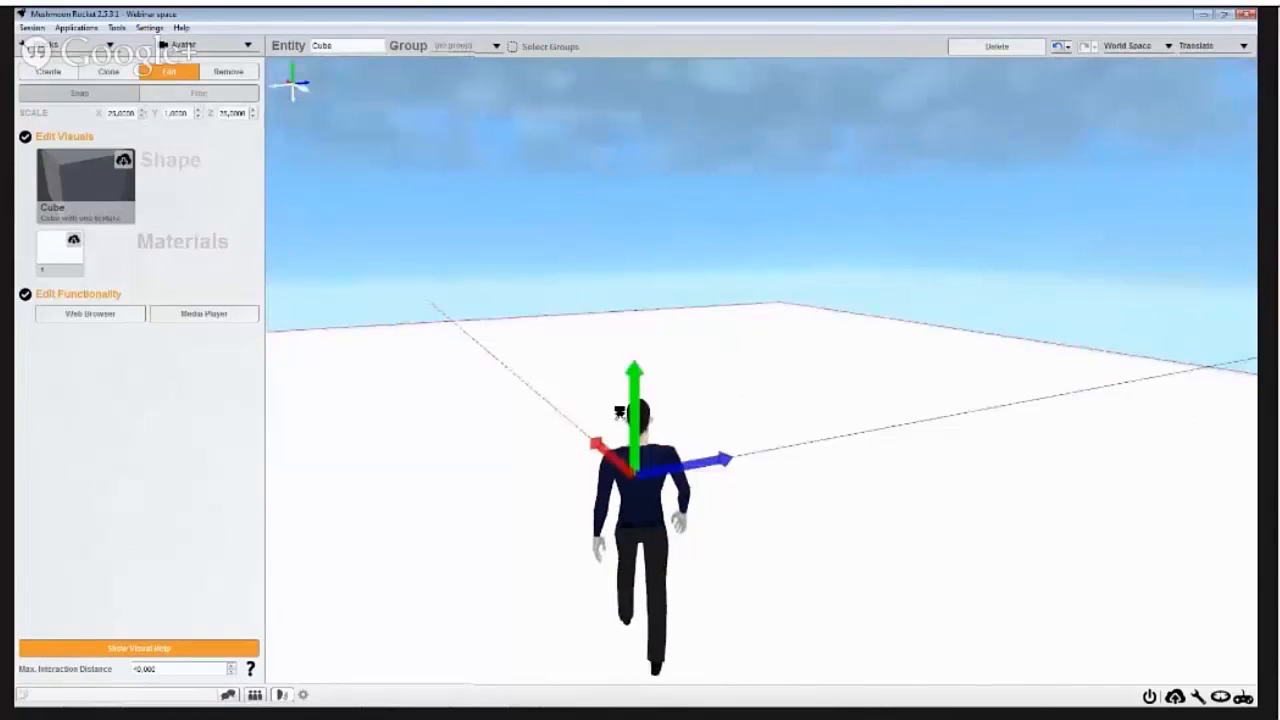
Step: Cycle through the Create, Clone, Remove and Edit tabs, then show the editor mode list
{"action": "left_click", "coordinate": [48, 71]}
{"action": "key", "text": "a"}
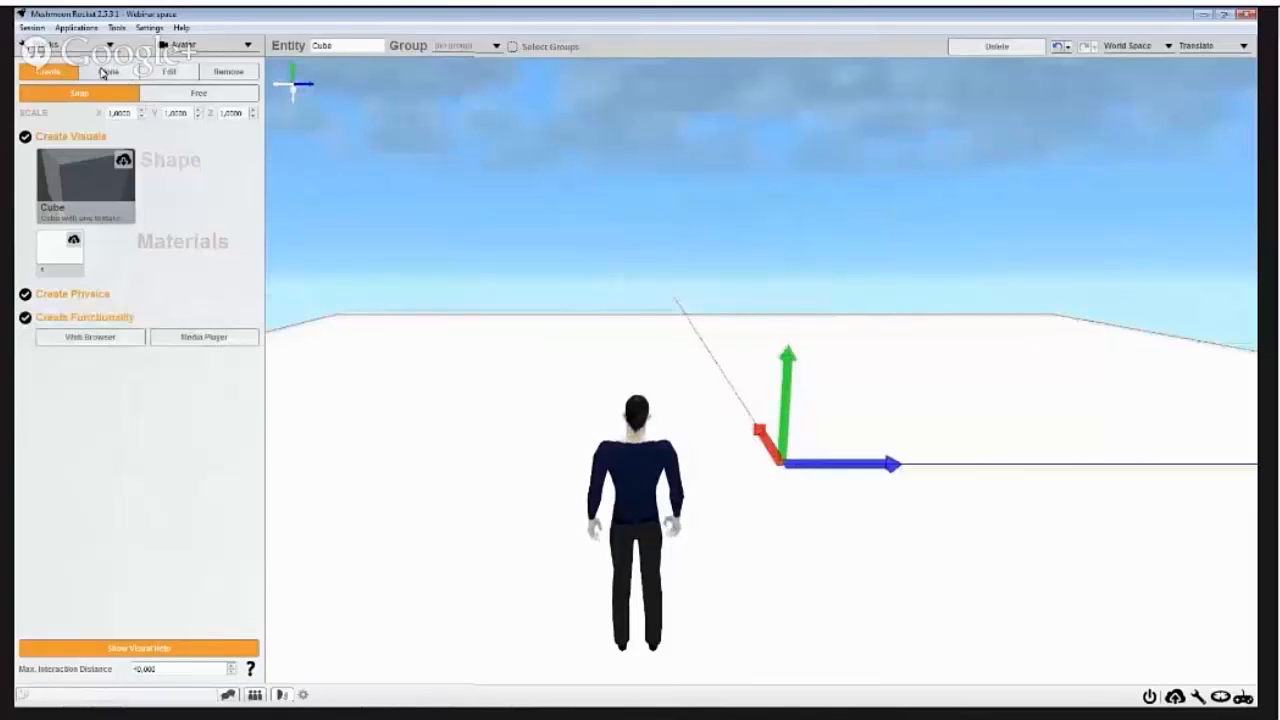
{"action": "left_click", "coordinate": [106, 72]}
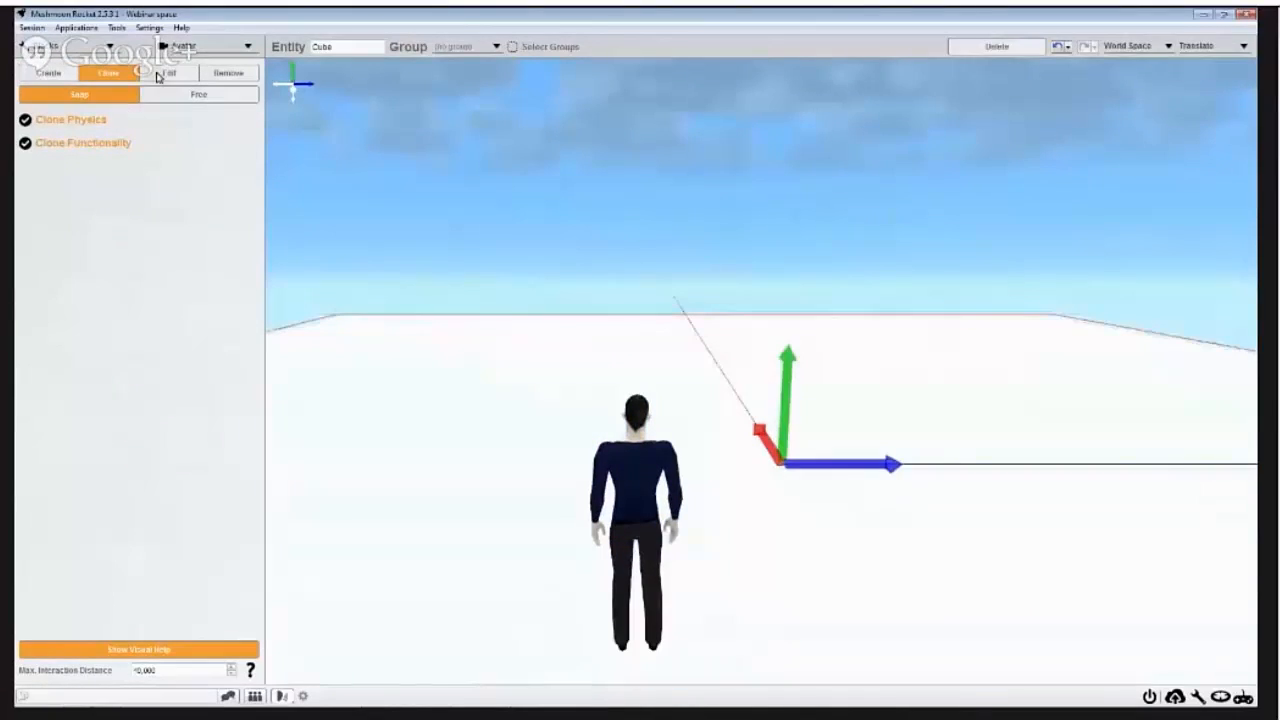
{"action": "left_click", "coordinate": [226, 72]}
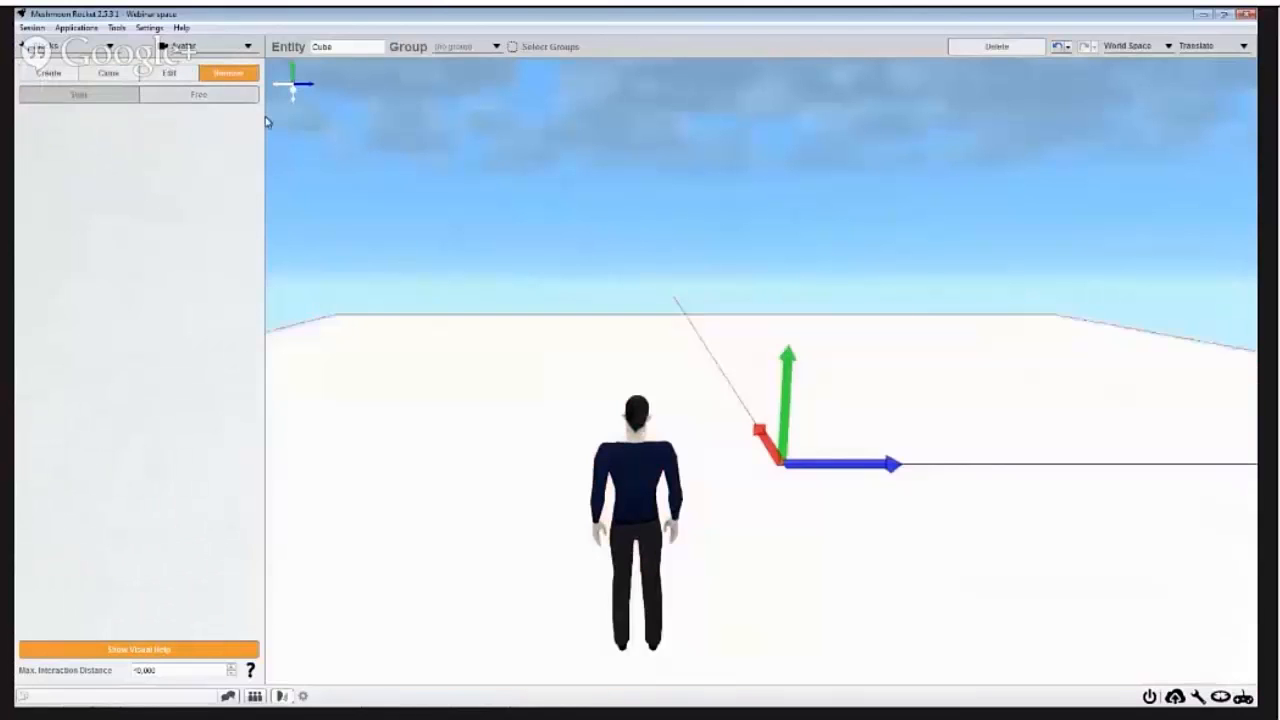
{"action": "left_click", "coordinate": [172, 73]}
{"action": "left_click", "coordinate": [108, 72]}
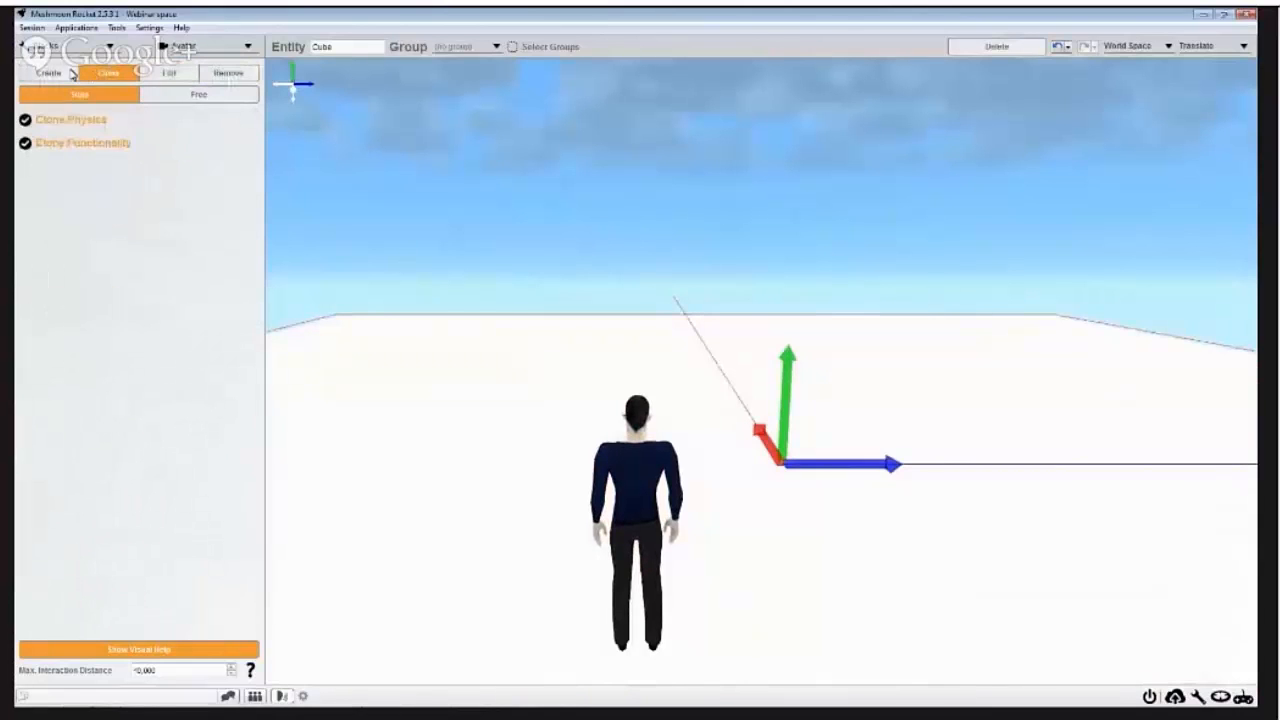
{"action": "left_click", "coordinate": [48, 72]}
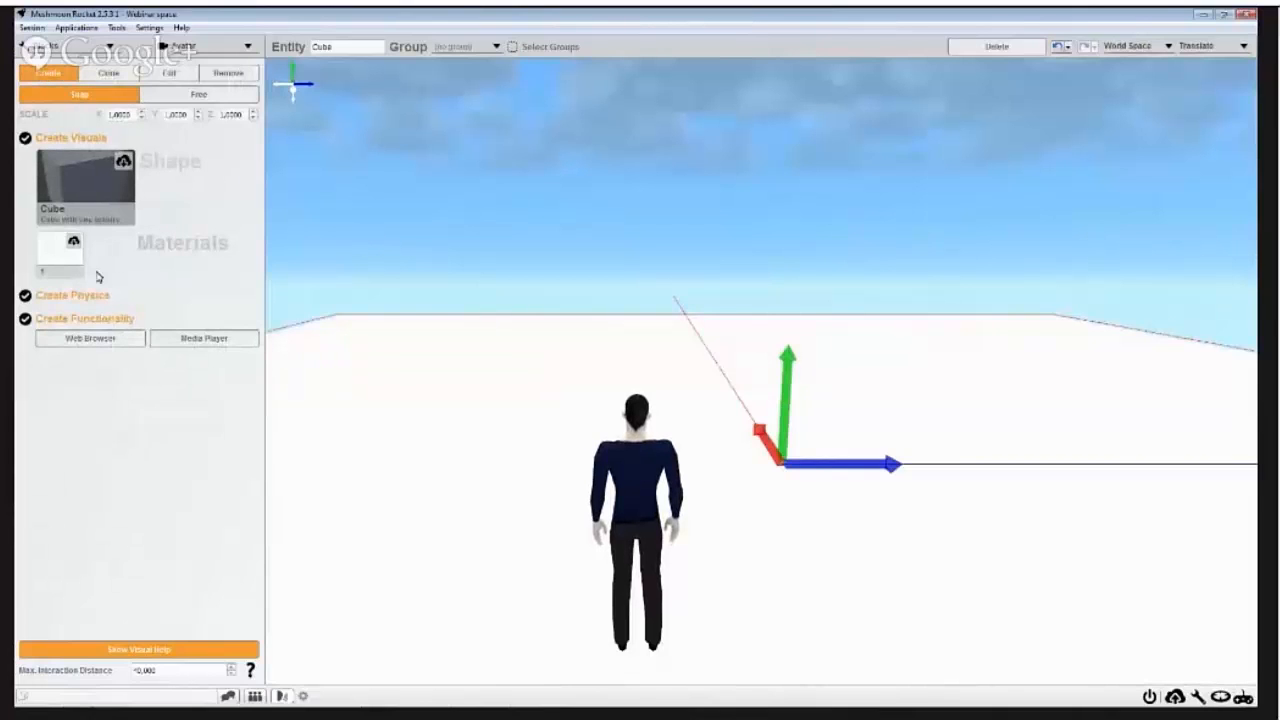
{"action": "left_click", "coordinate": [72, 48]}
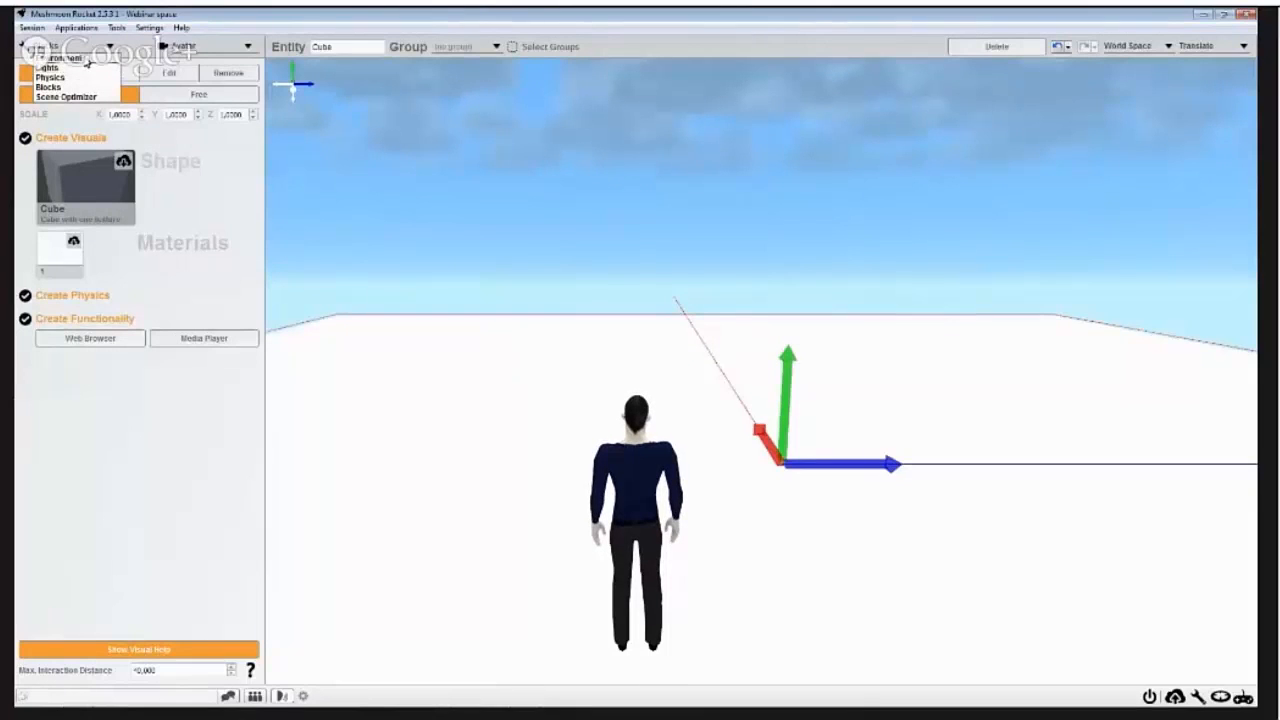
Step: In Physics mode, keep the platform's collision shape as Box, then exit build mode
{"action": "left_click", "coordinate": [50, 77]}
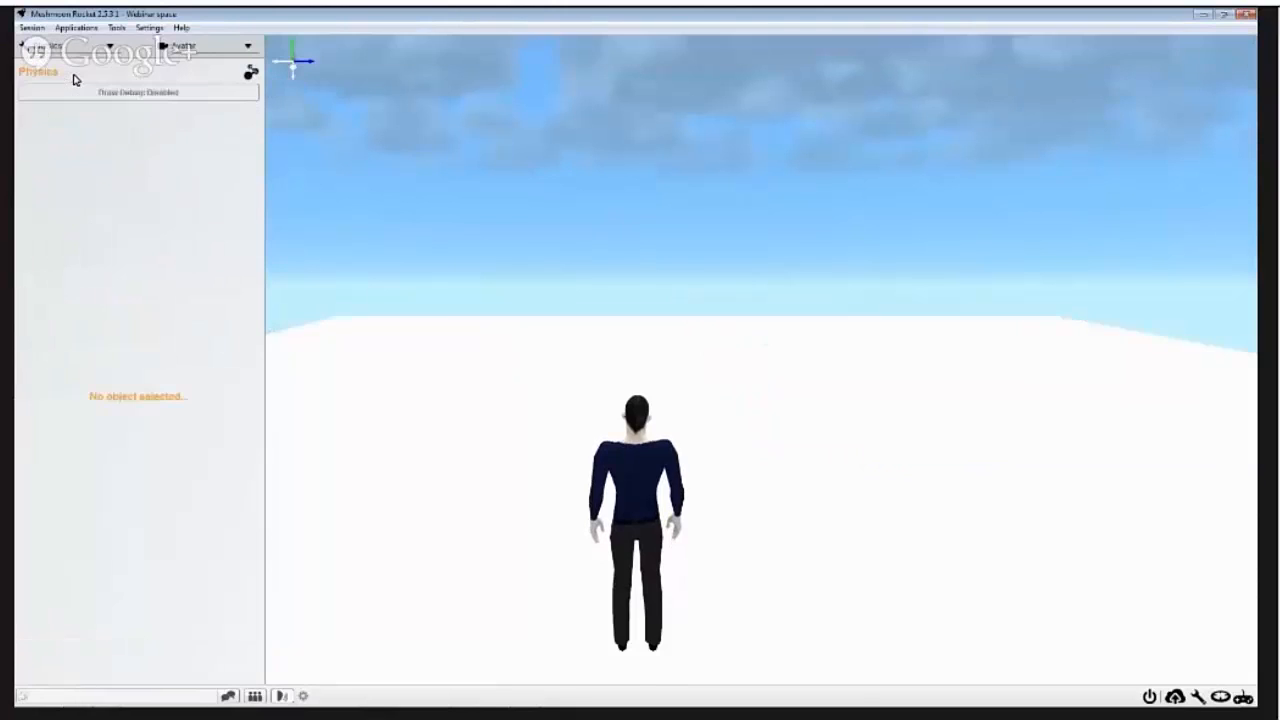
{"action": "left_click", "coordinate": [413, 434]}
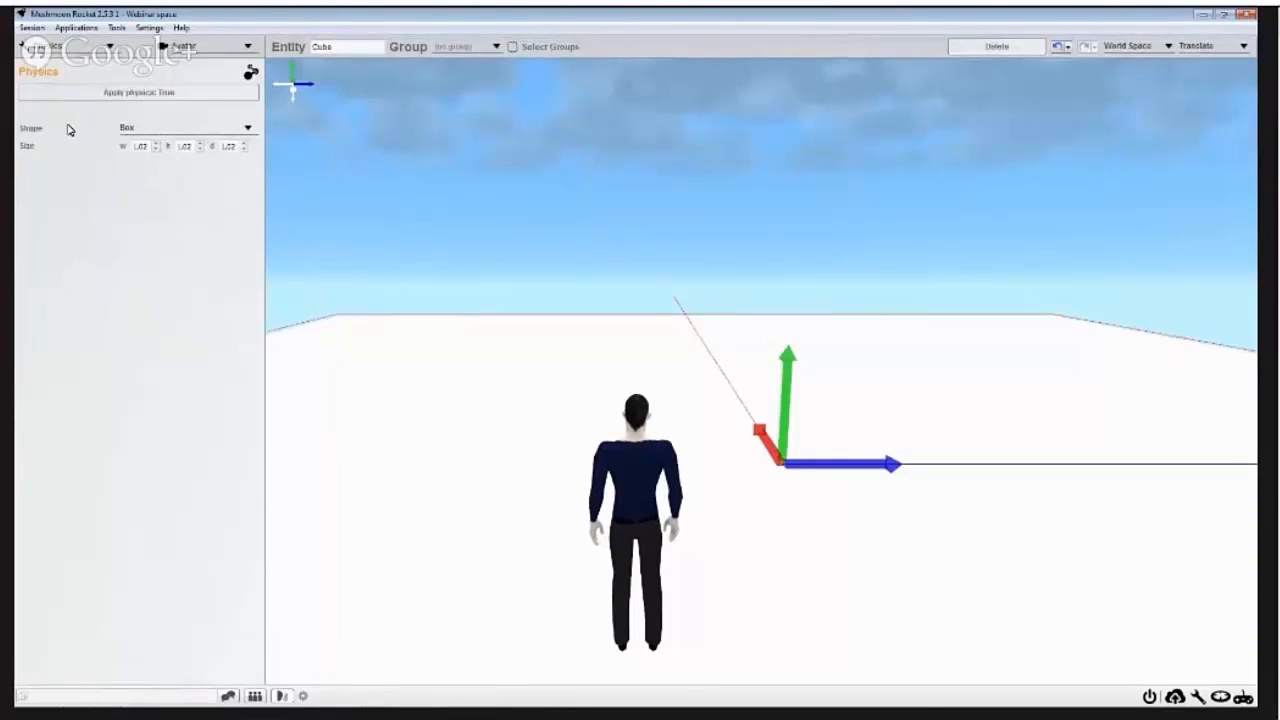
{"action": "left_click", "coordinate": [128, 129]}
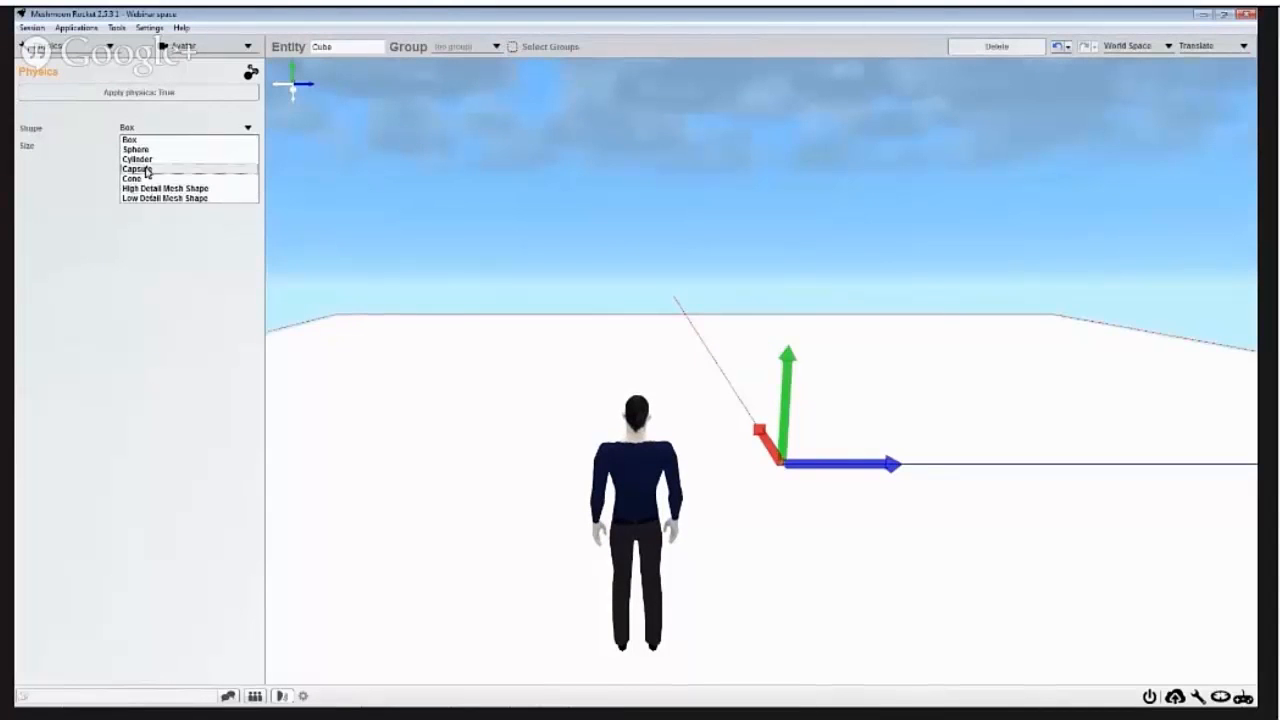
{"action": "left_click", "coordinate": [138, 140]}
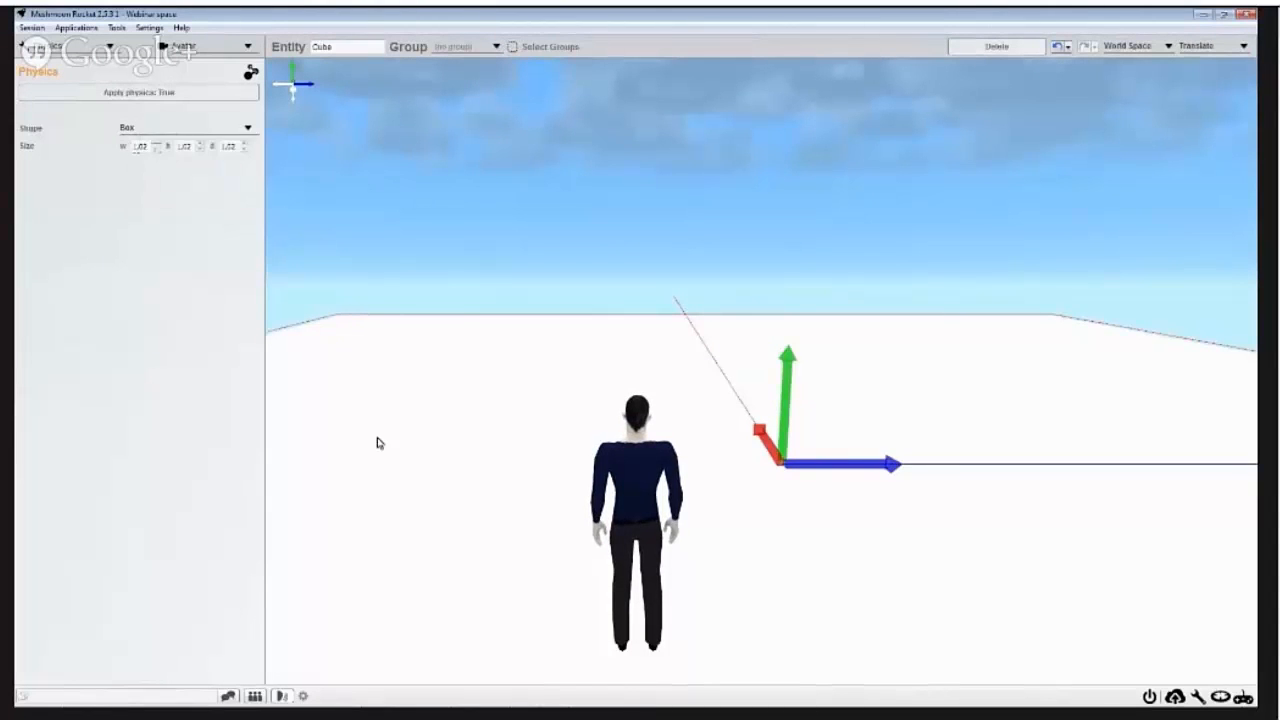
{"action": "scroll", "coordinate": [523, 414], "scroll_direction": "down", "scroll_amount": 5}
{"action": "scroll", "coordinate": [529, 411], "scroll_direction": "down", "scroll_amount": 3}
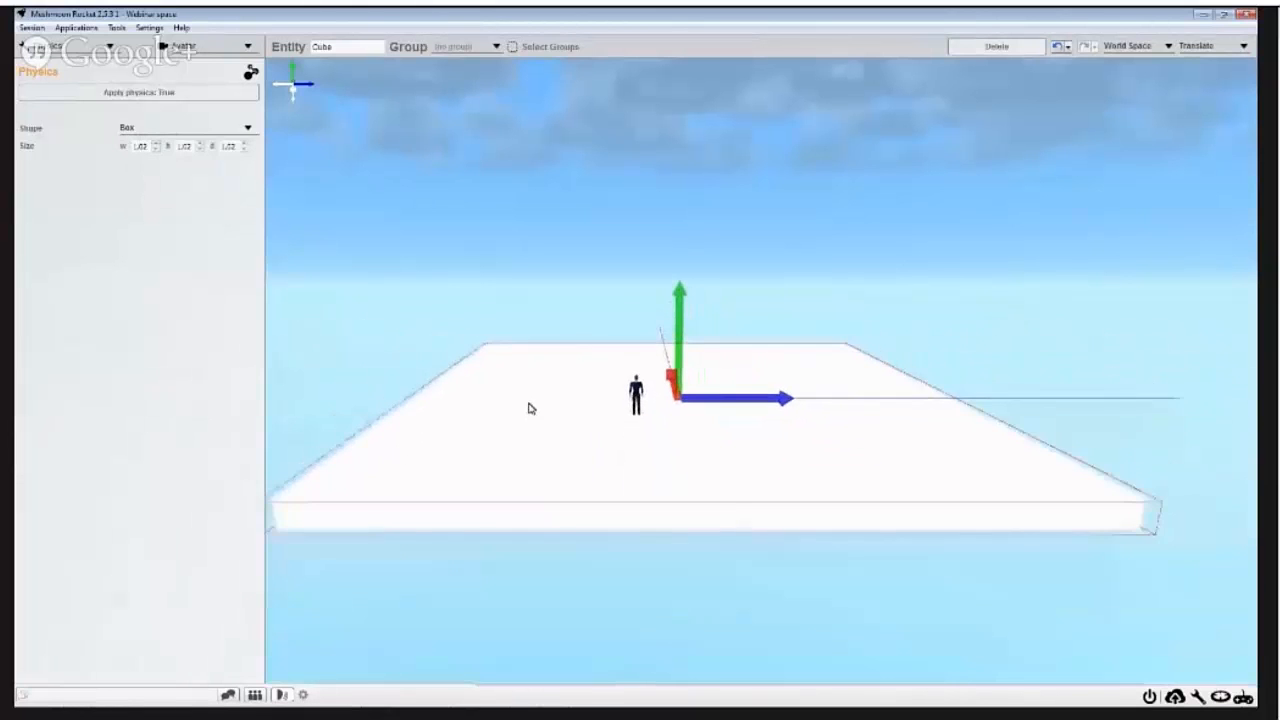
{"action": "scroll", "coordinate": [529, 407], "scroll_direction": "up", "scroll_amount": 2}
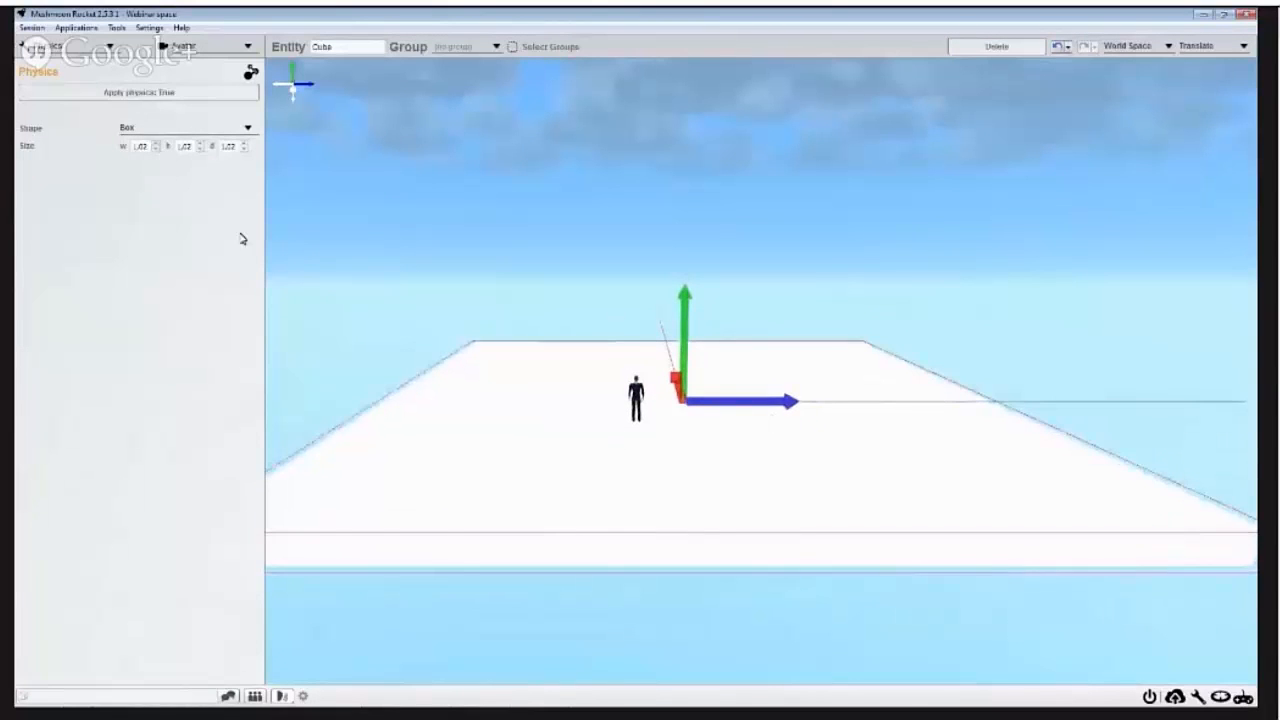
{"action": "scroll", "coordinate": [854, 383], "scroll_direction": "up", "scroll_amount": 3}
{"action": "scroll", "coordinate": [745, 391], "scroll_direction": "up", "scroll_amount": 2}
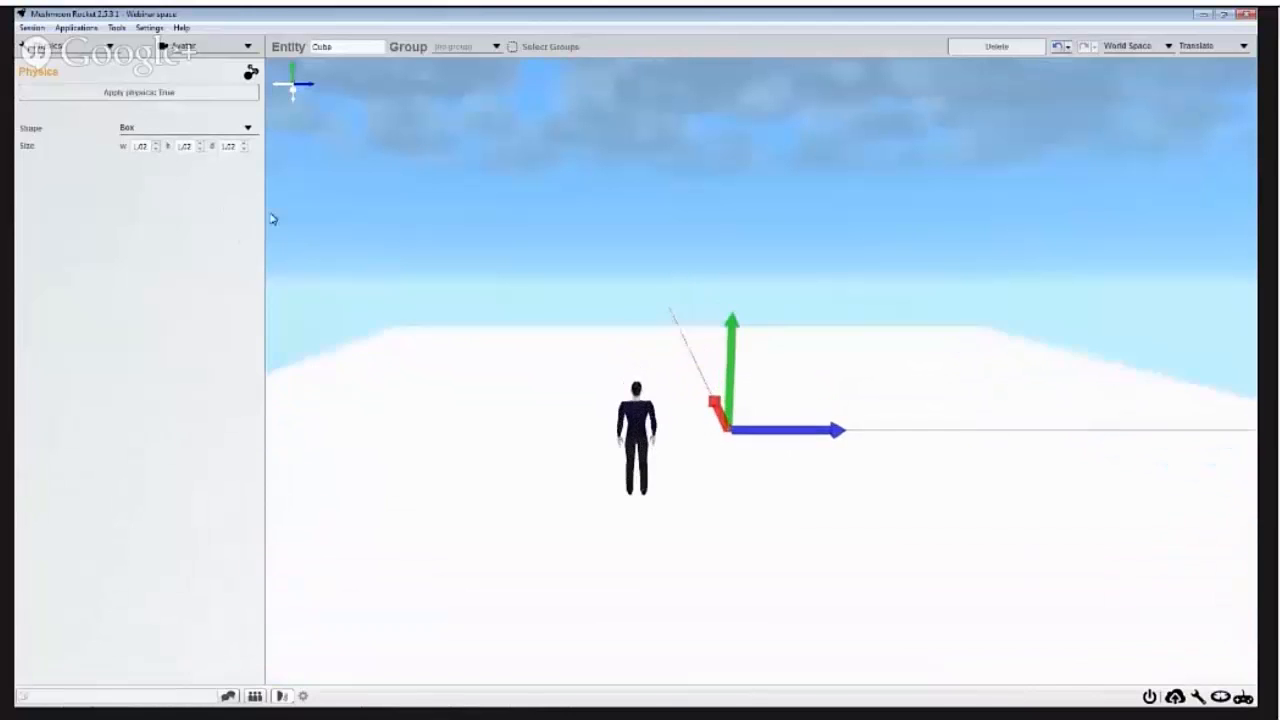
{"action": "left_click", "coordinate": [1197, 697]}
Step: Open Scene Storage to view the backup folder, Webinar scene file and server log
{"action": "left_click", "coordinate": [1178, 698]}
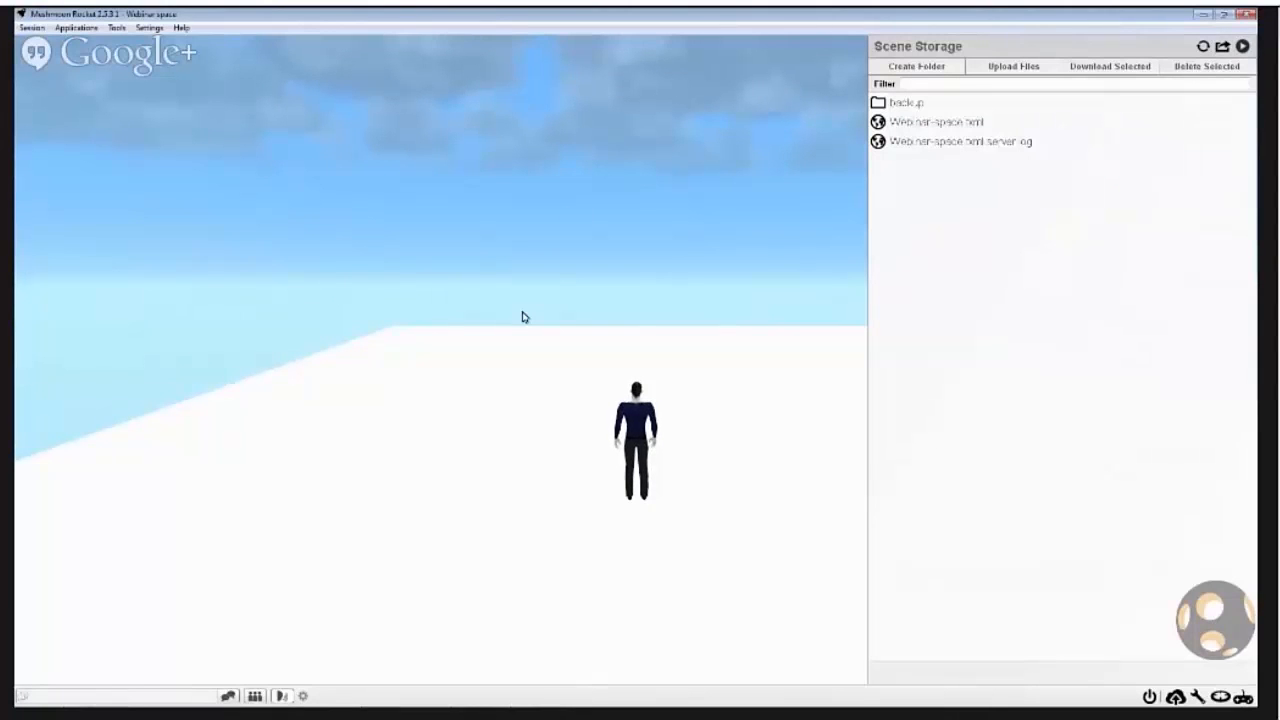
{"action": "mouse_move", "coordinate": [524, 705]}
Step: Open the Meshmoon-webinar-rocket-files folder in Explorer and move the window to the upper left
{"action": "mouse_move", "coordinate": [255, 663]}
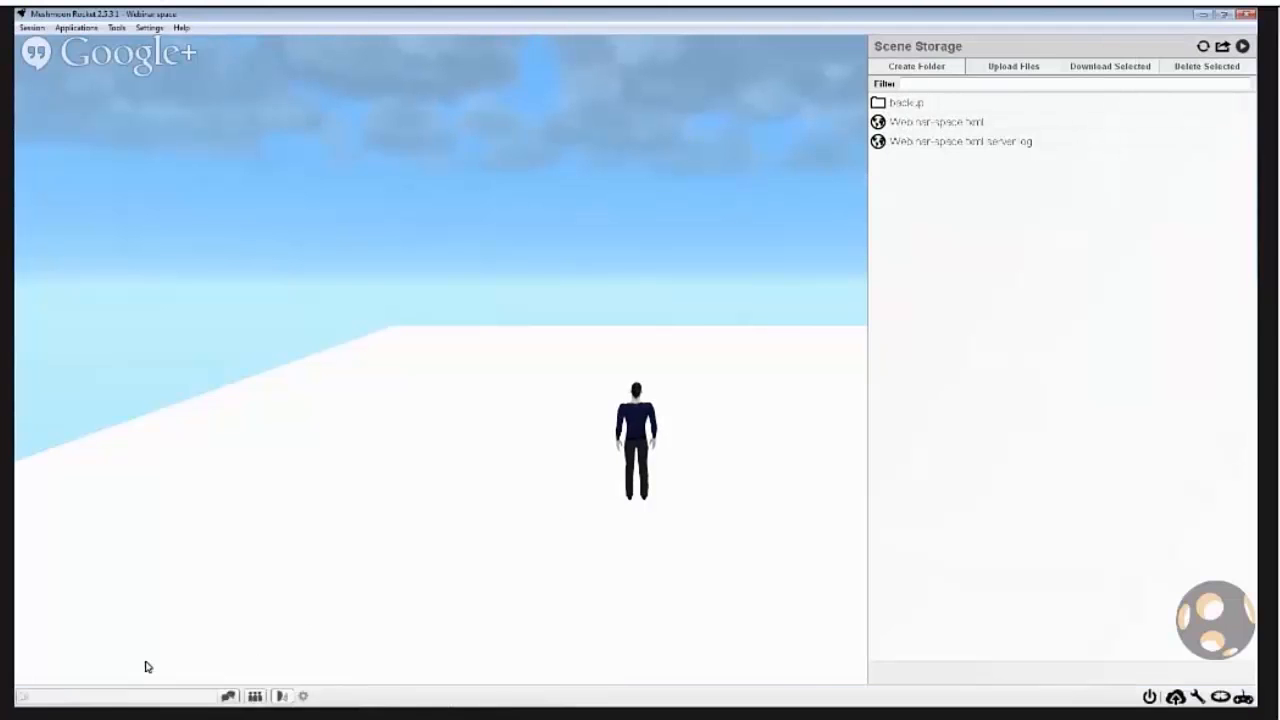
{"action": "left_click", "coordinate": [108, 698]}
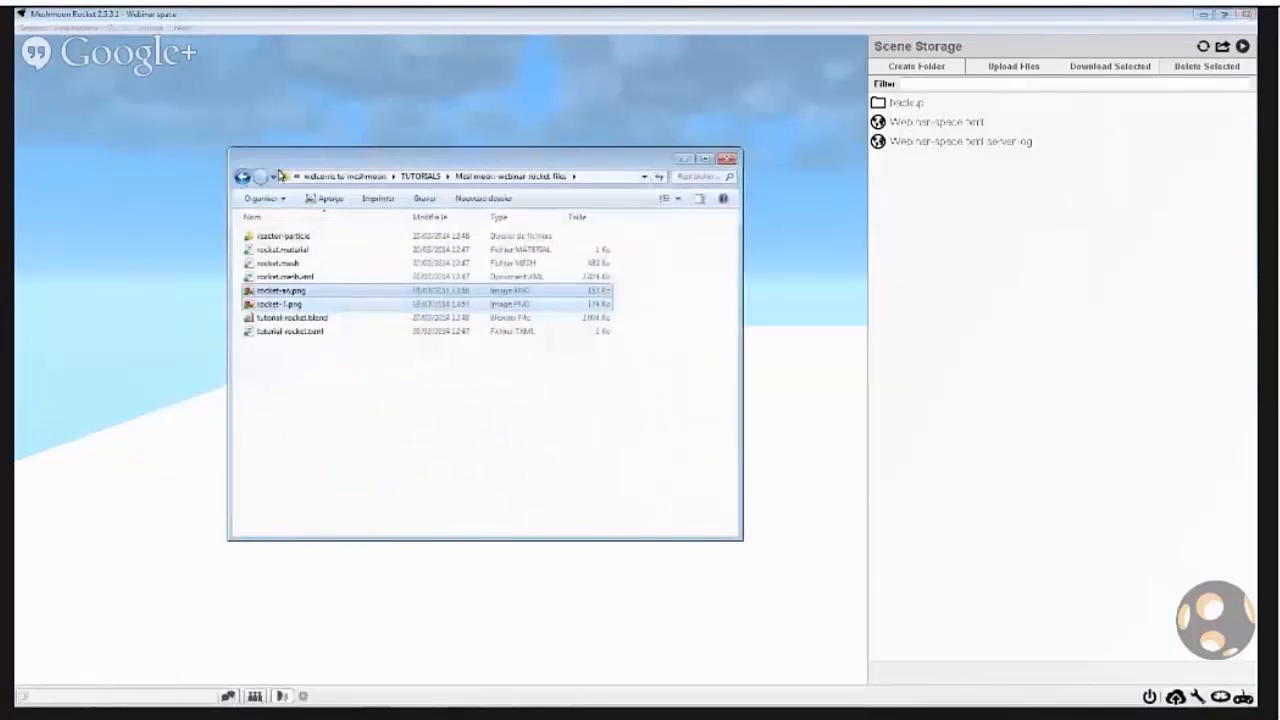
{"action": "left_click", "coordinate": [241, 178]}
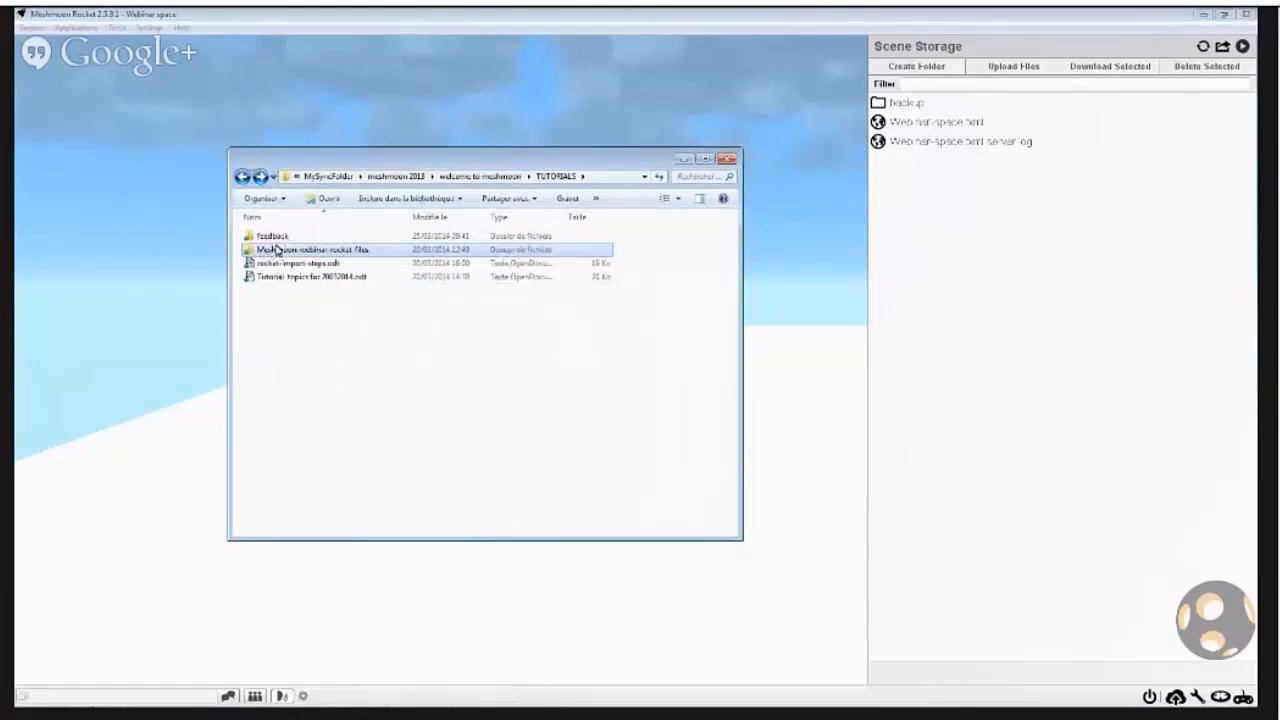
{"action": "double_click", "coordinate": [266, 252]}
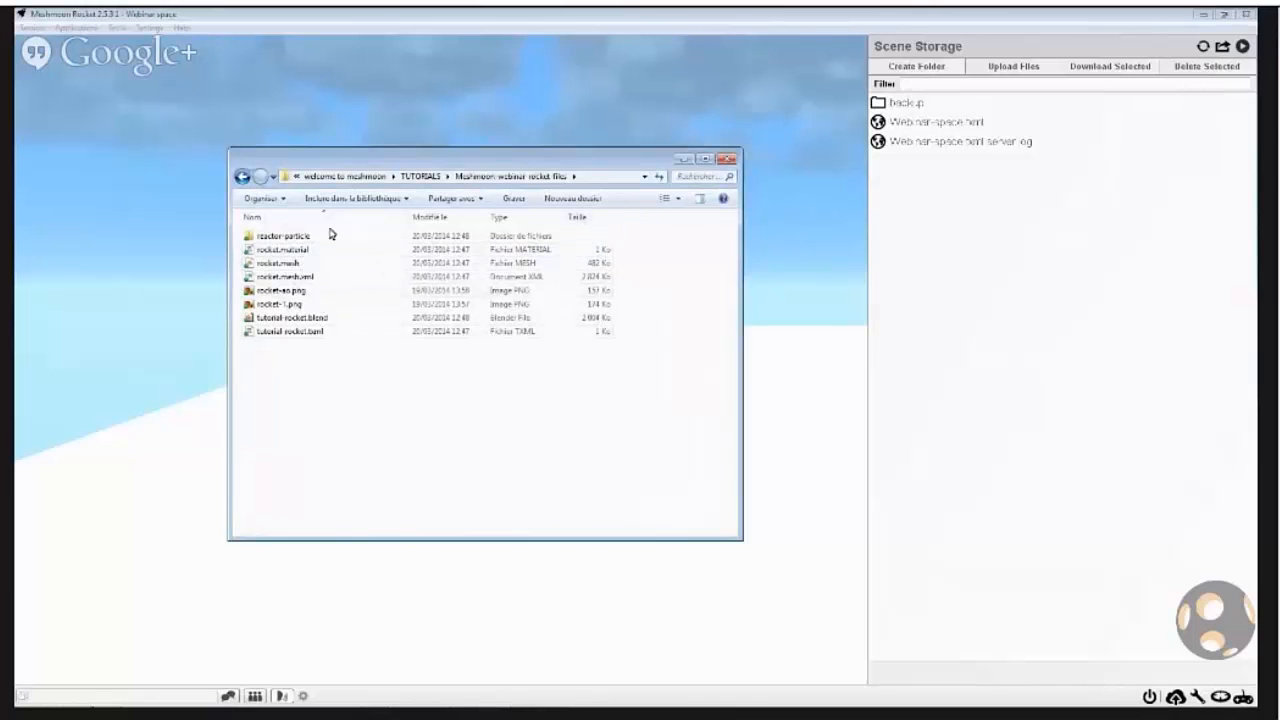
{"action": "left_click_drag", "start_coordinate": [361, 165], "coordinate": [227, 89]}
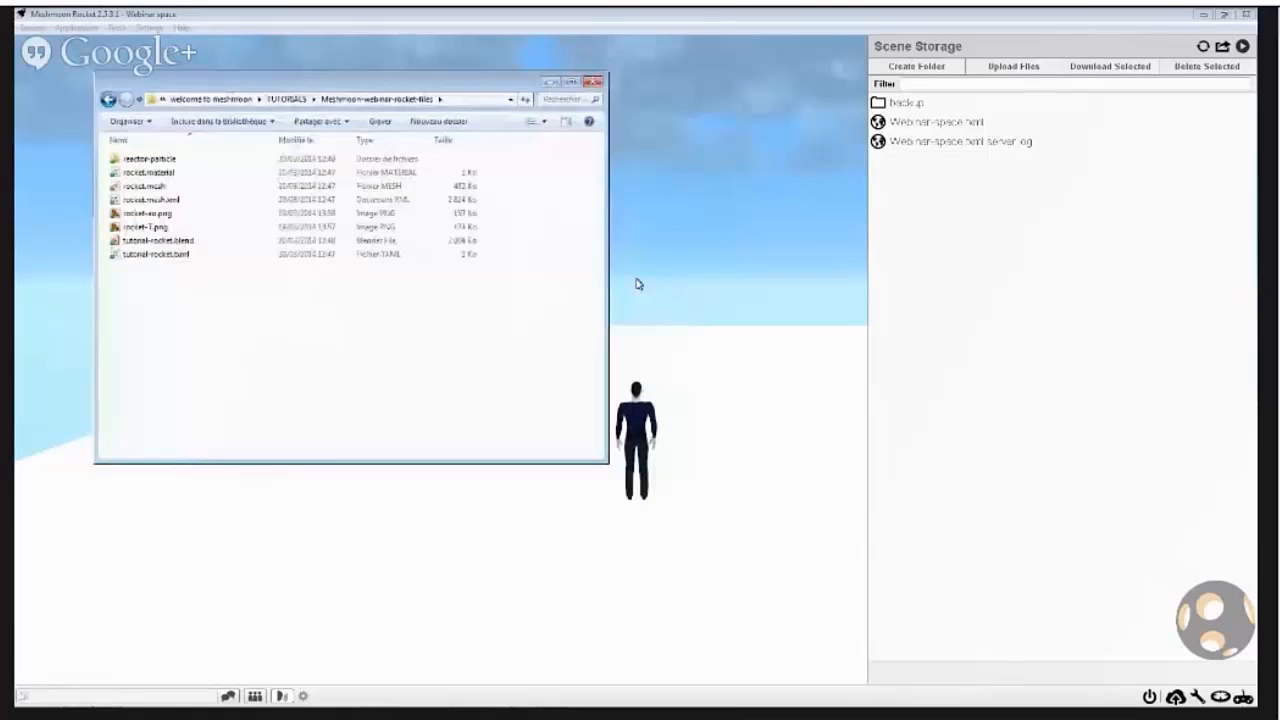
Step: Create a new Scene Storage folder named 'rocket'
{"action": "right_click", "coordinate": [954, 238]}
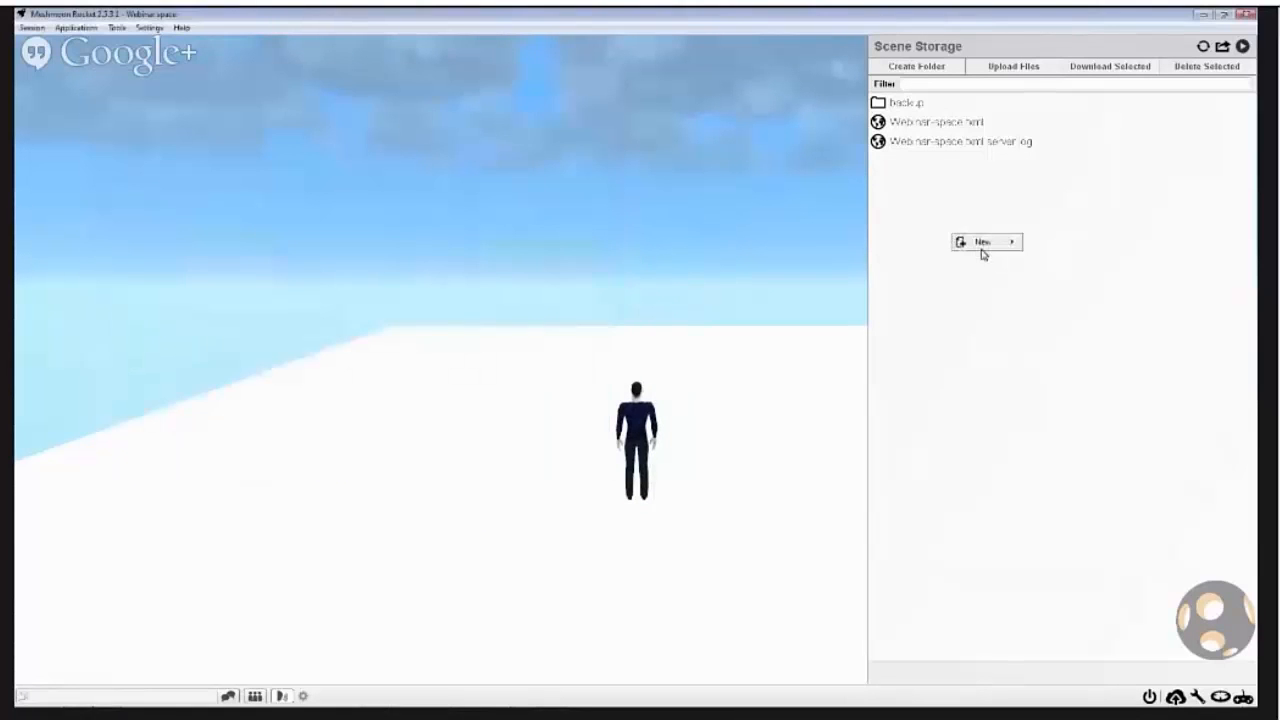
{"action": "mouse_move", "coordinate": [984, 248]}
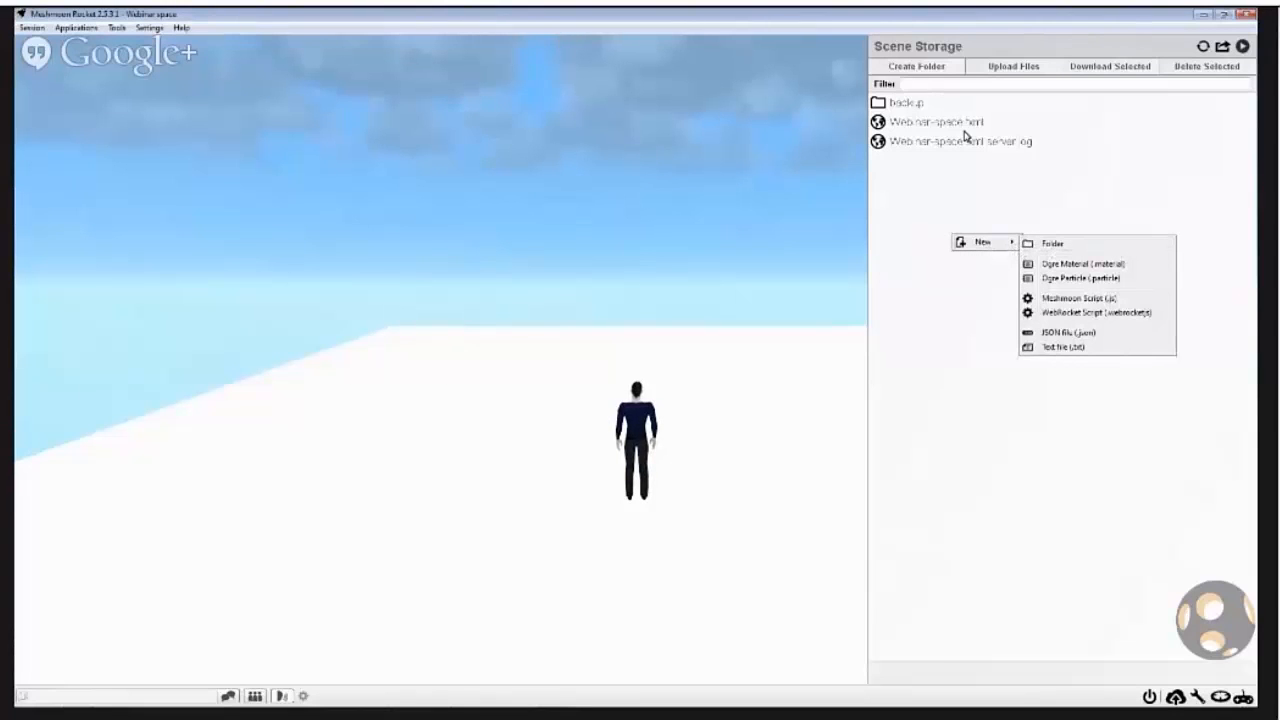
{"action": "left_click", "coordinate": [1052, 246]}
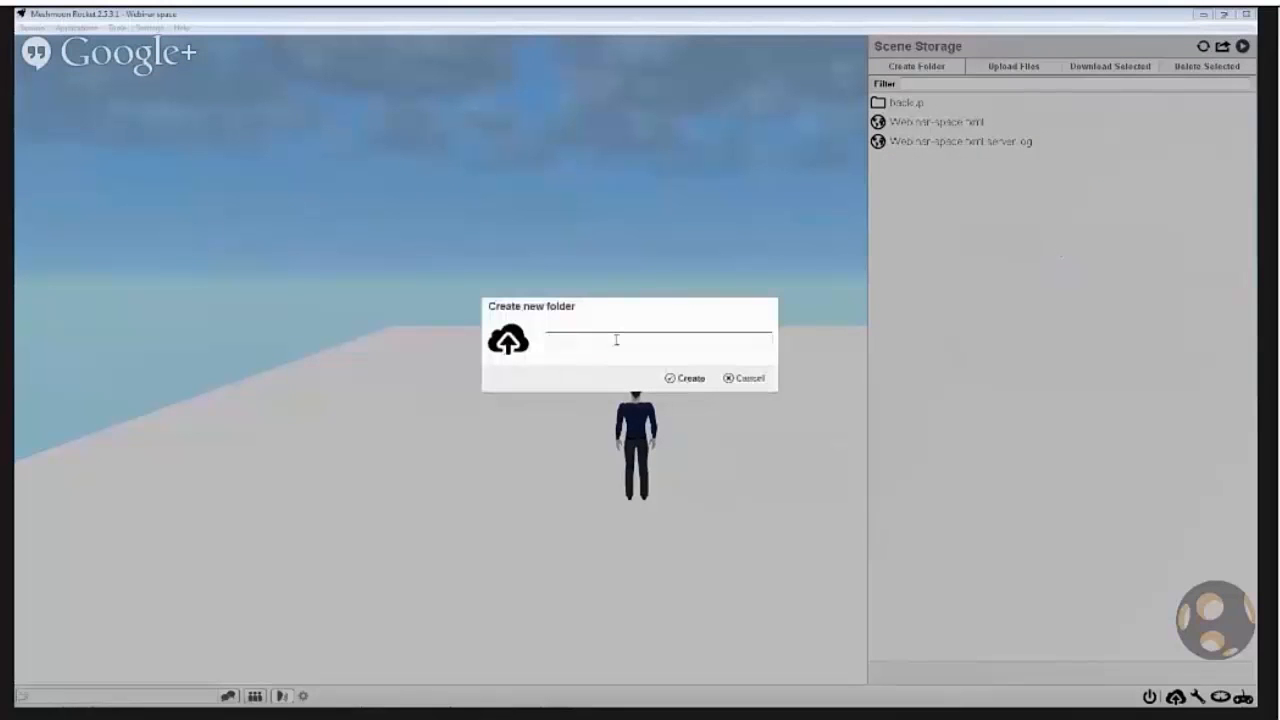
{"action": "type", "text": "rocket"}
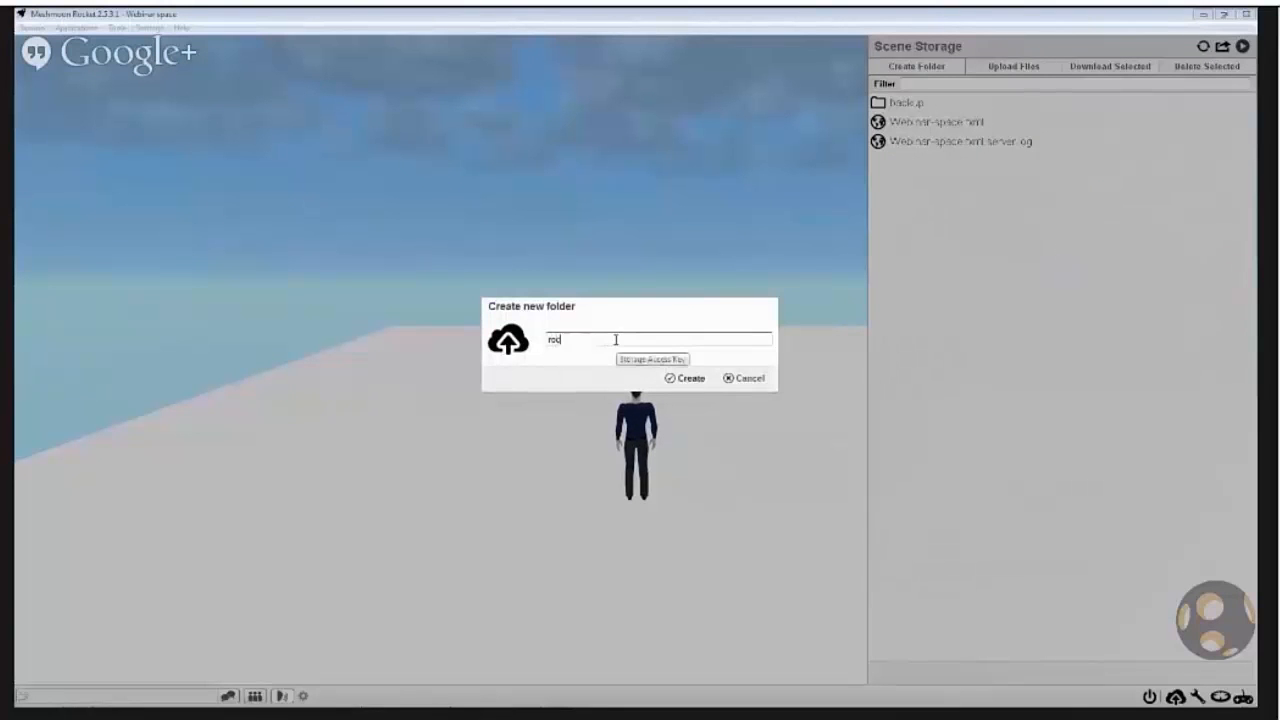
{"action": "left_click", "coordinate": [692, 382]}
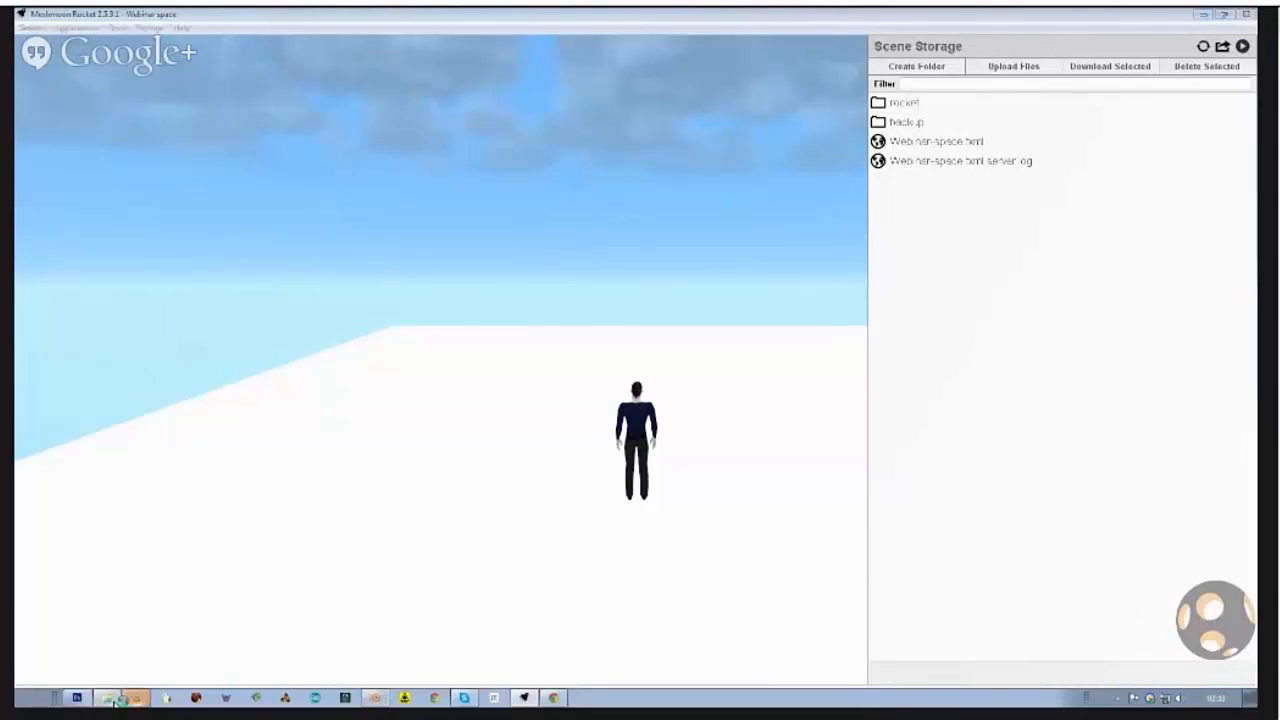
Step: Import tutorial-rocket.txml into Scene Storage with Upload and Import
{"action": "left_click", "coordinate": [130, 698]}
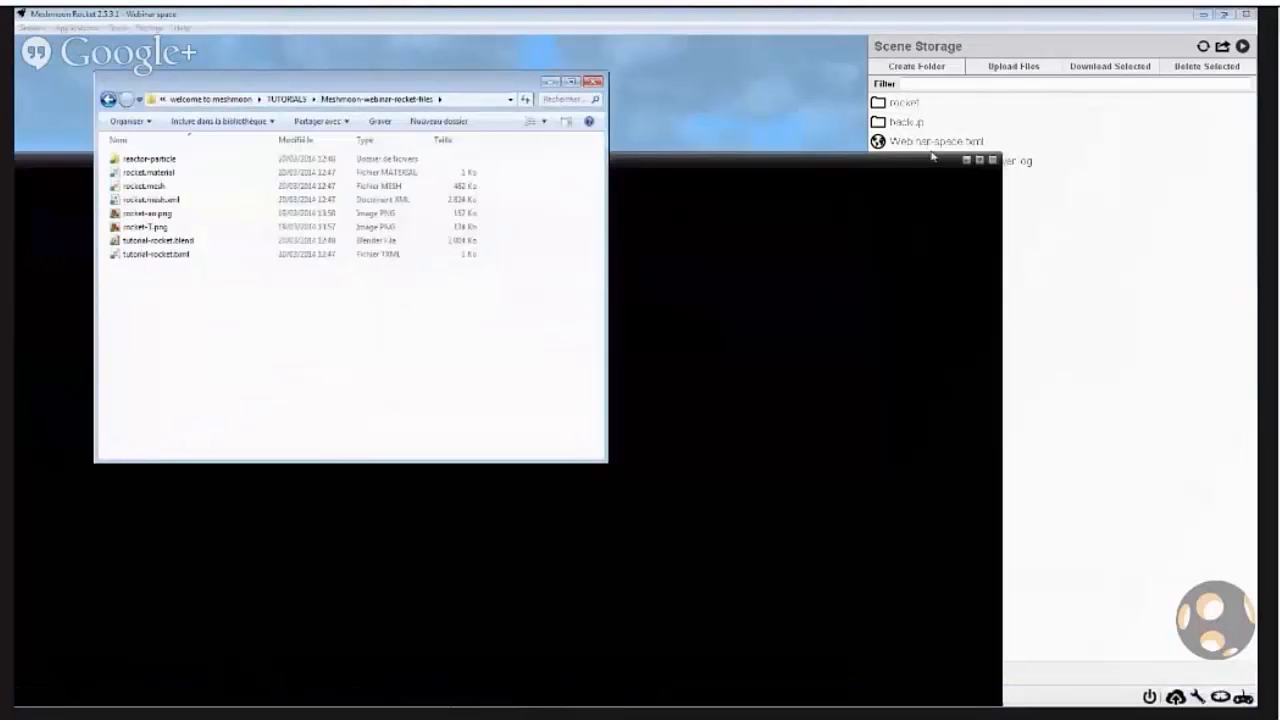
{"action": "left_click", "coordinate": [992, 160]}
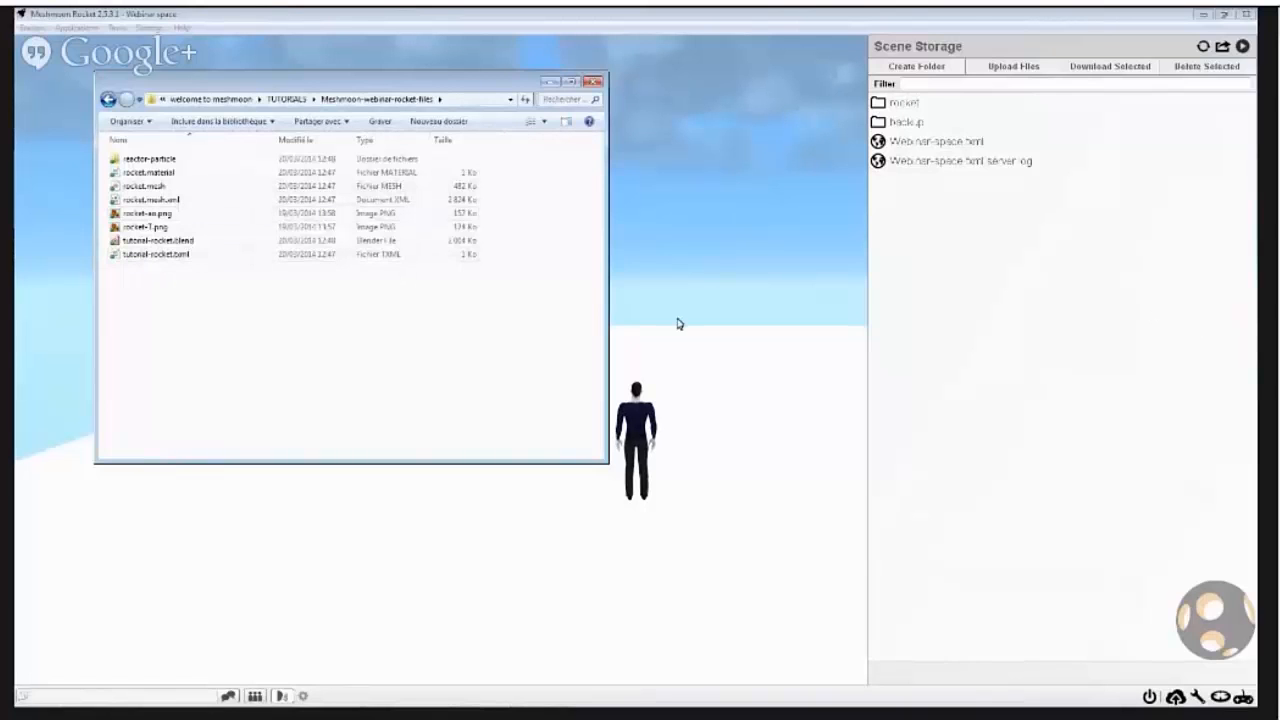
{"action": "left_click", "coordinate": [150, 255]}
{"action": "left_click_drag", "start_coordinate": [155, 254], "coordinate": [960, 374]}
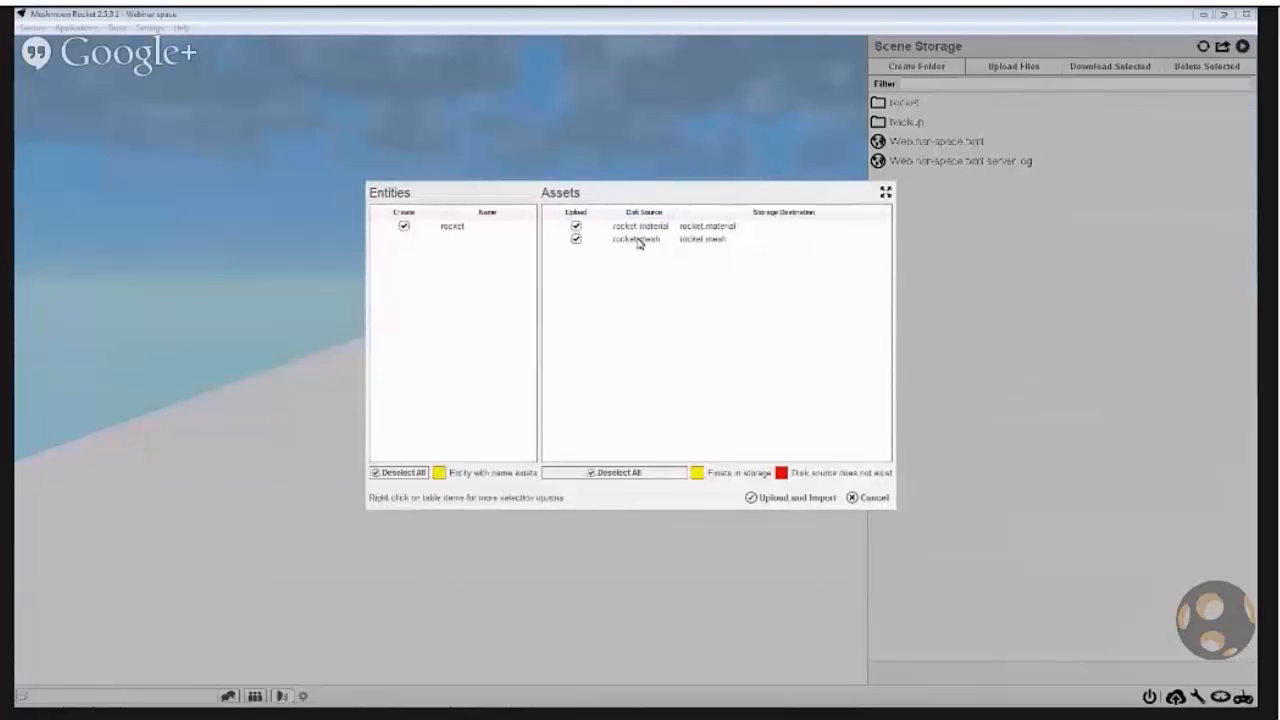
{"action": "left_click", "coordinate": [771, 500]}
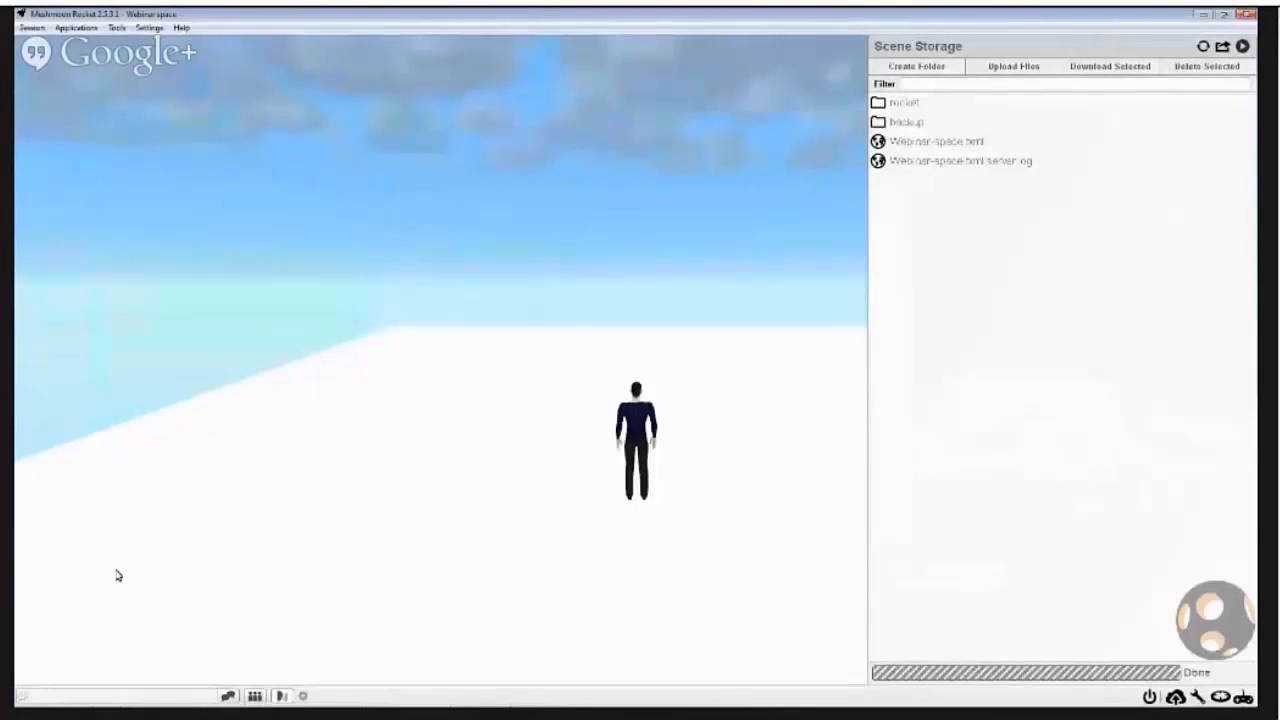
Step: Delete the stray rocket.material and rocket.mesh from the storage root
{"action": "mouse_move", "coordinate": [118, 703]}
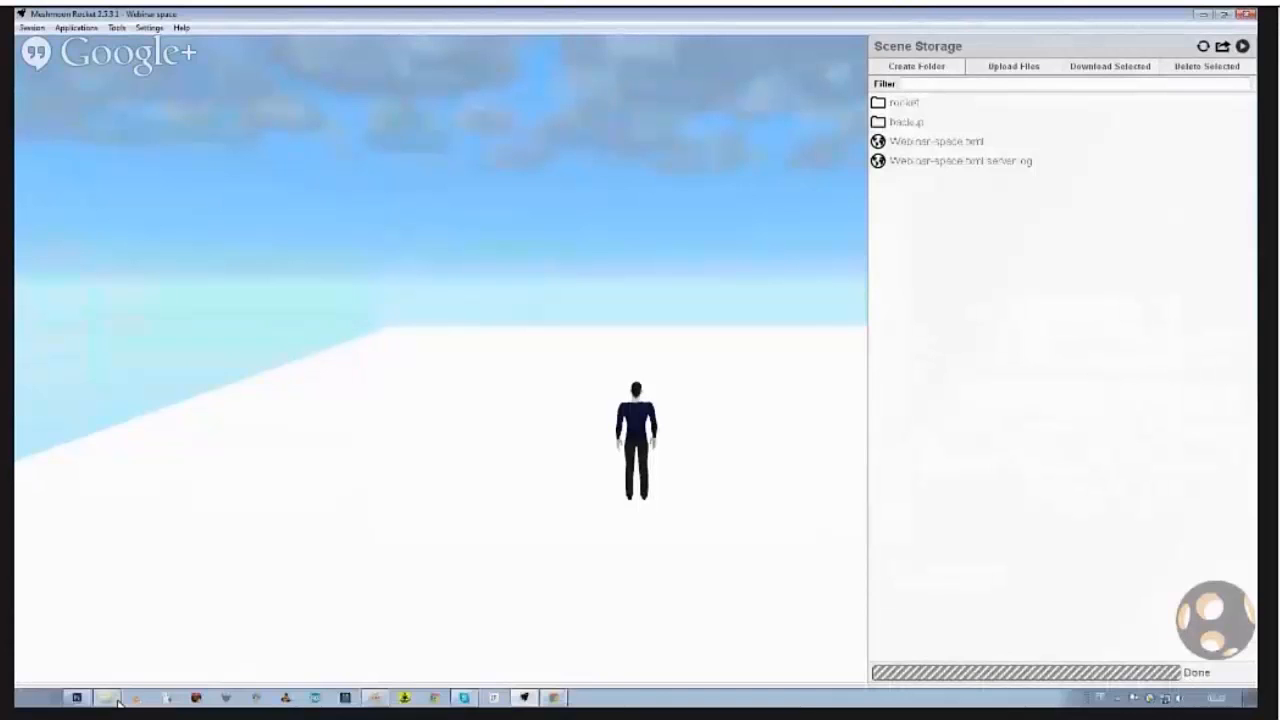
{"action": "left_click", "coordinate": [116, 700]}
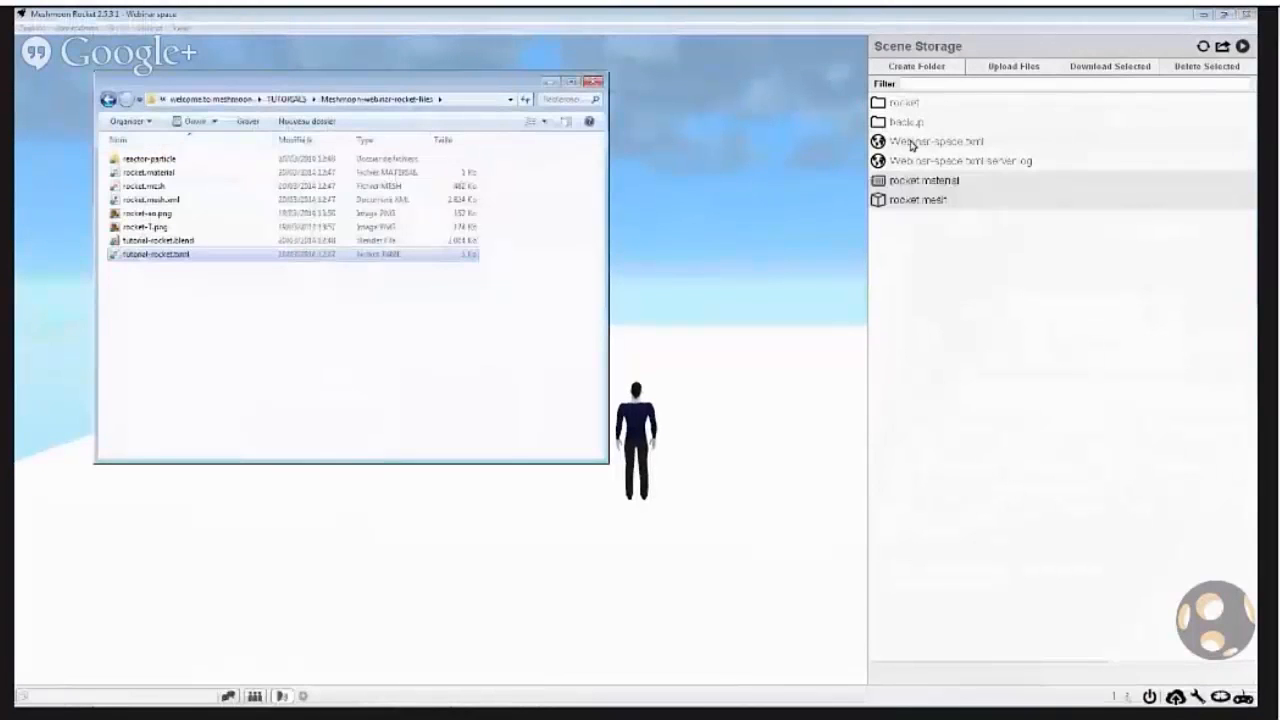
{"action": "right_click", "coordinate": [913, 203]}
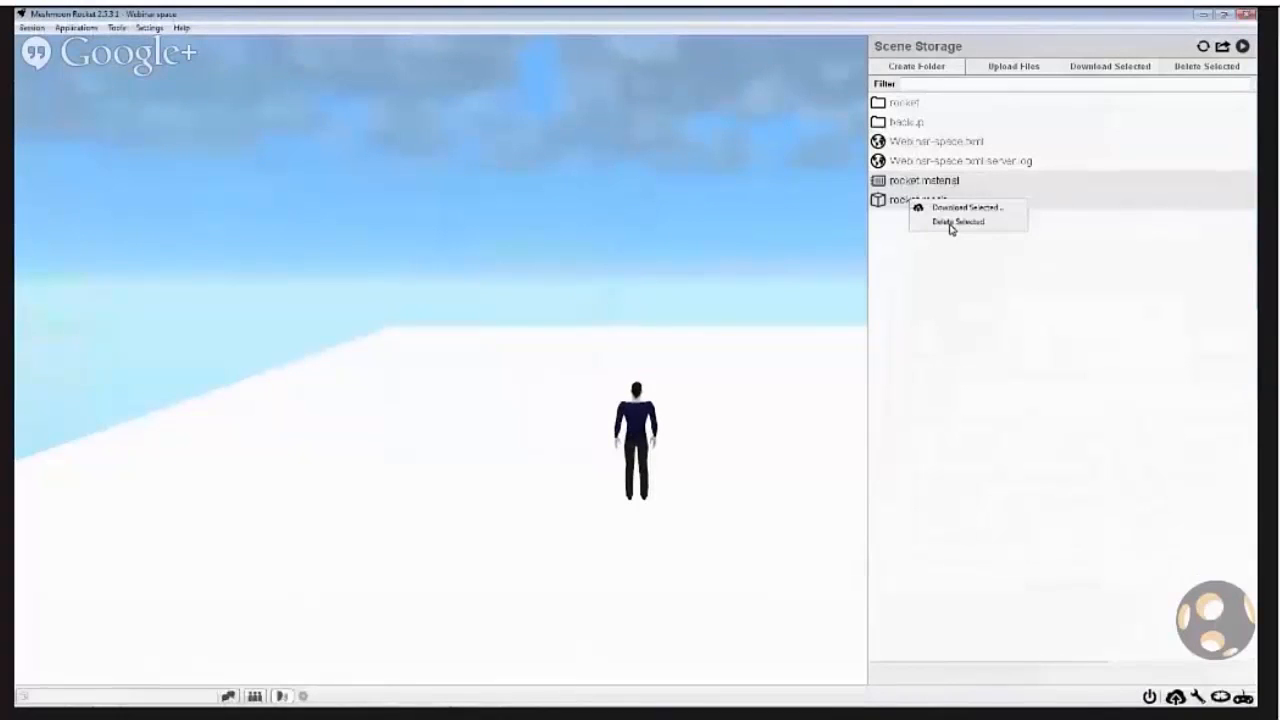
{"action": "left_click", "coordinate": [952, 222]}
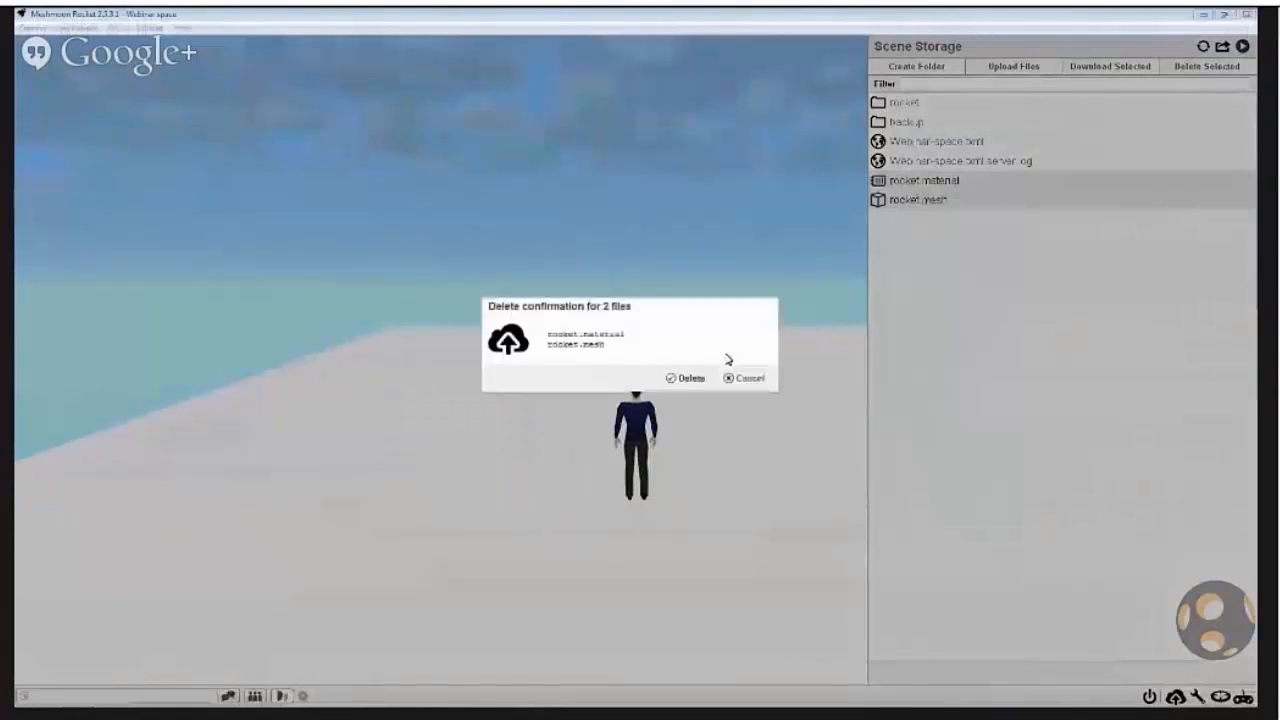
{"action": "left_click", "coordinate": [687, 378]}
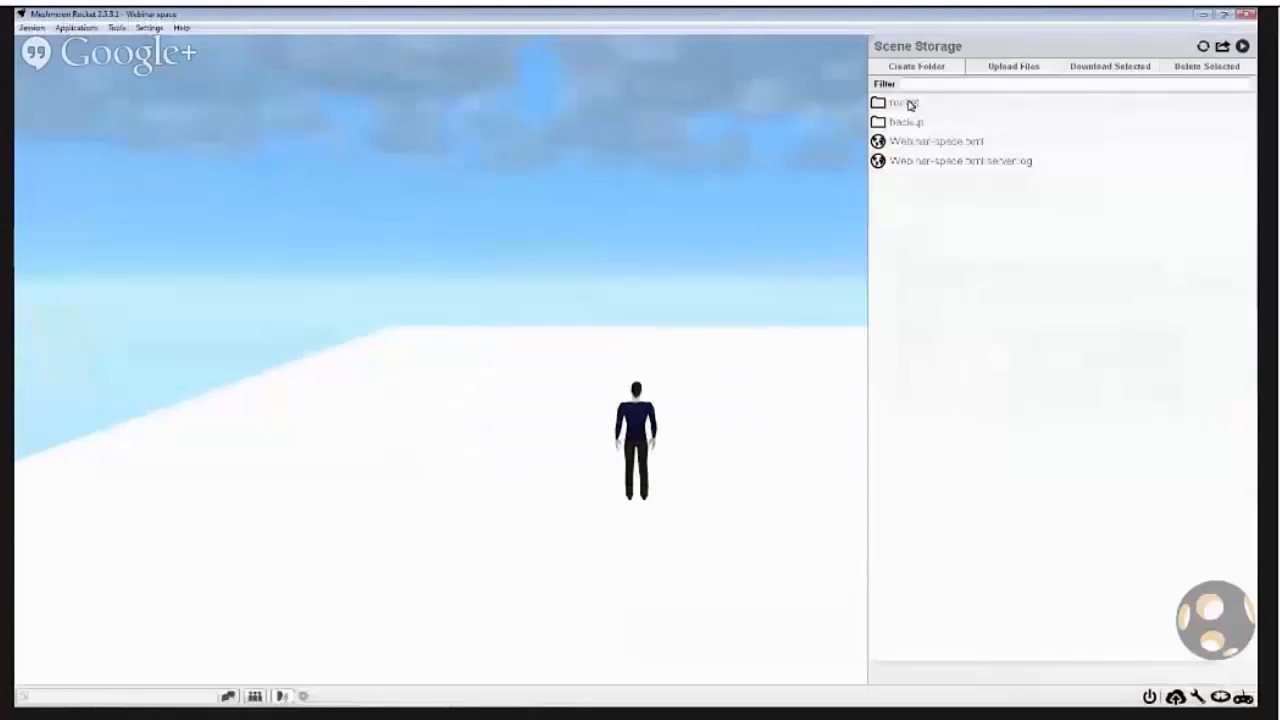
Step: Upload the rocket mesh and material from tutorial-rocket.txml into the rocket folder
{"action": "double_click", "coordinate": [910, 105]}
{"action": "key", "text": "alt+Tab"}
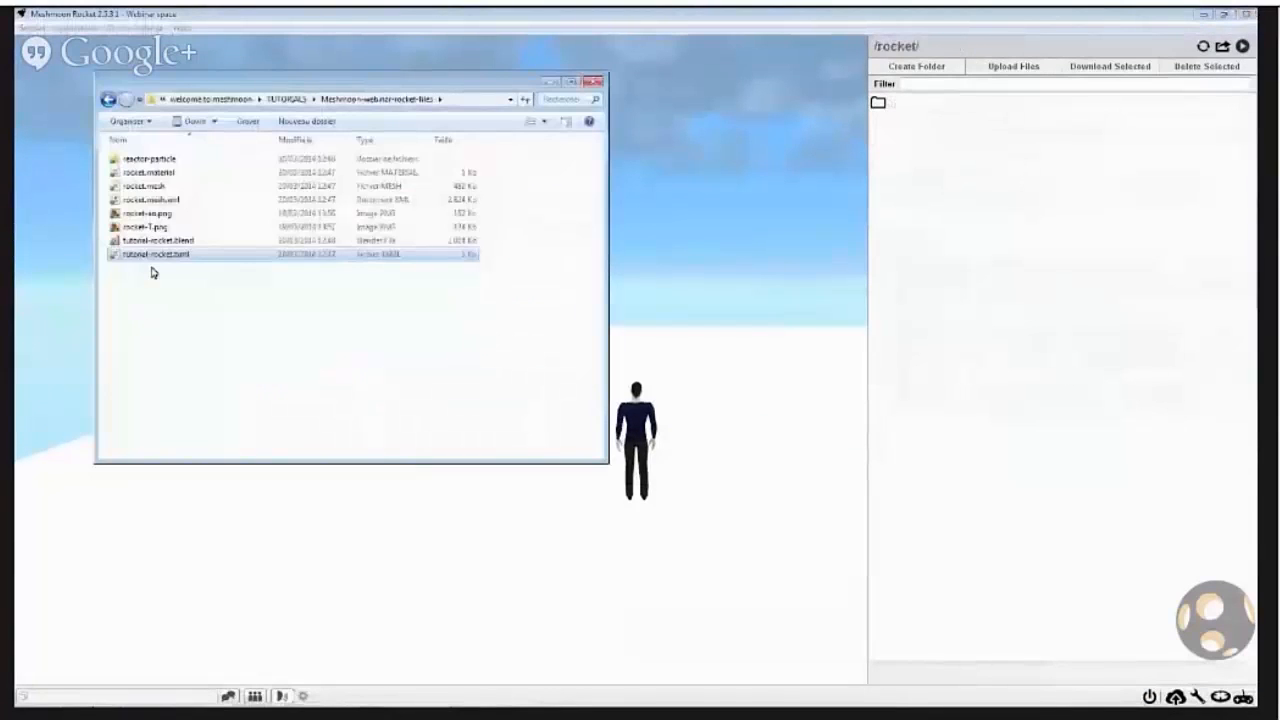
{"action": "left_click_drag", "start_coordinate": [155, 254], "coordinate": [760, 498]}
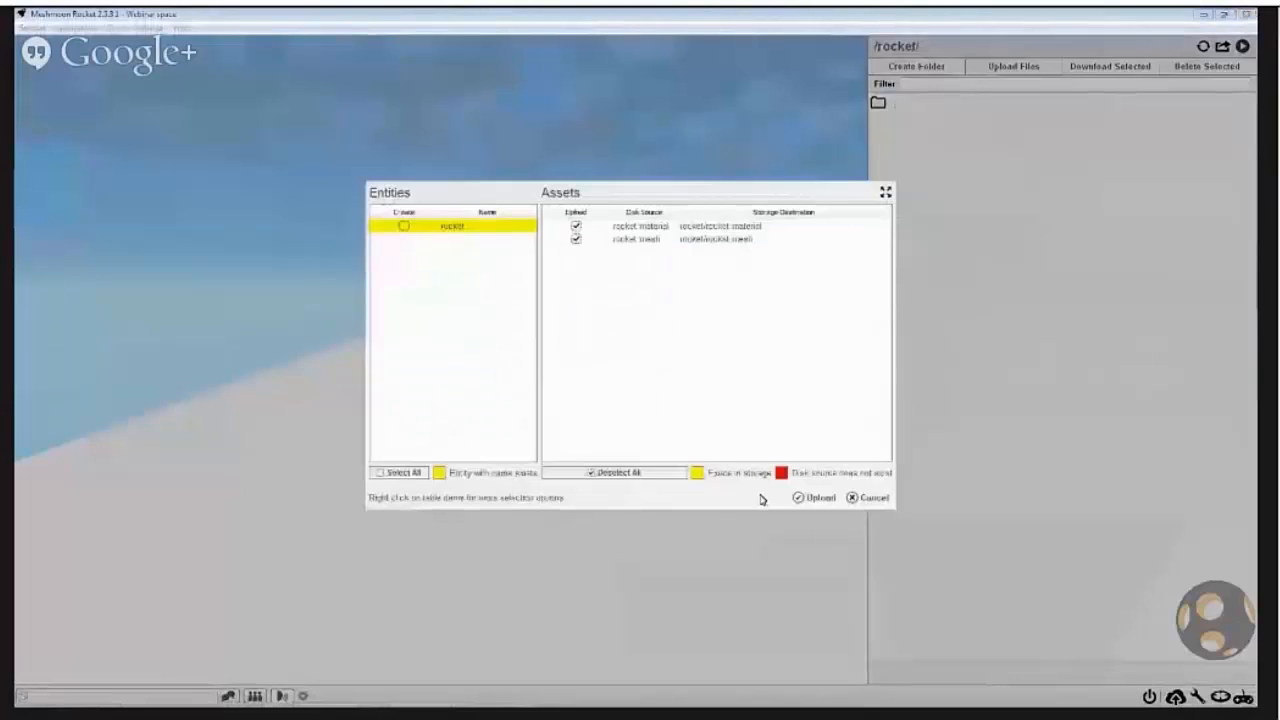
{"action": "left_click", "coordinate": [814, 498]}
Step: Upload the rocket-ao.png and rocket-T.png textures into the rocket folder
{"action": "left_click", "coordinate": [107, 699]}
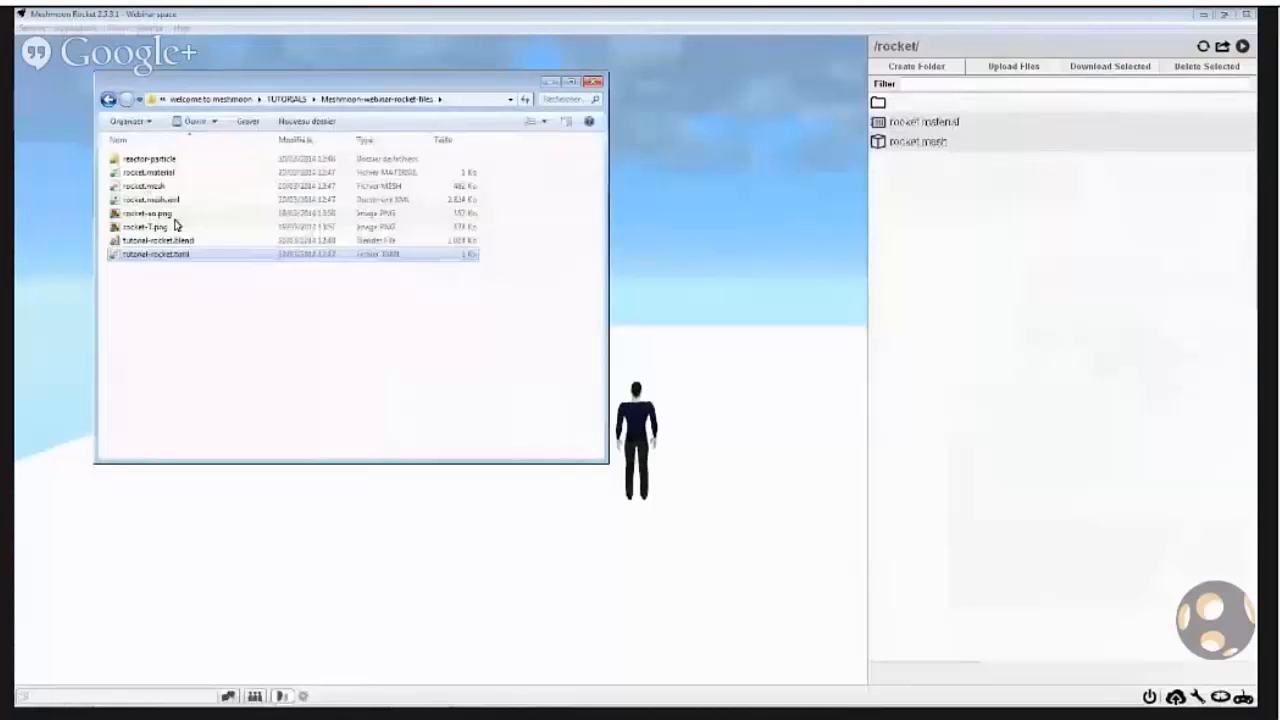
{"action": "left_click", "coordinate": [147, 213]}
{"action": "left_click", "coordinate": [150, 227], "text": "shift"}
{"action": "left_click_drag", "start_coordinate": [150, 227], "coordinate": [903, 302]}
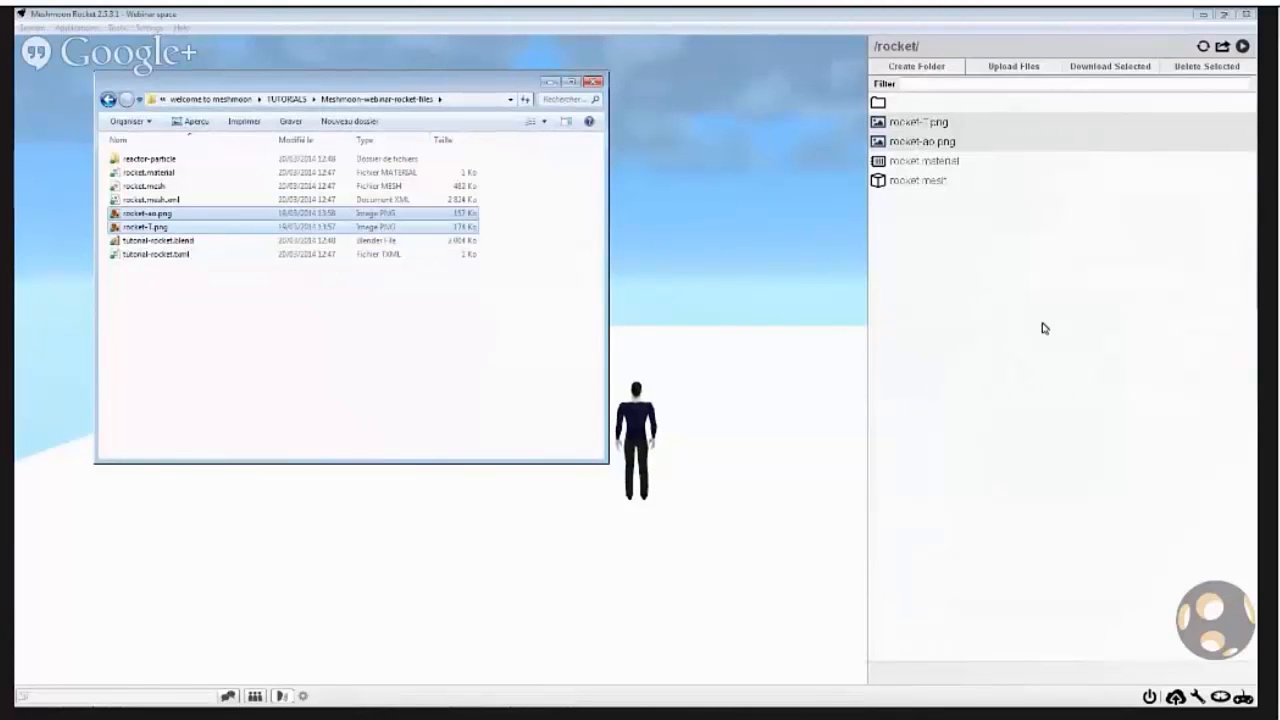
Step: Close Explorer, pitch the camera up and walk the avatar back until the rocket shows
{"action": "left_click", "coordinate": [593, 81]}
{"action": "mouse_move", "coordinate": [637, 400]}
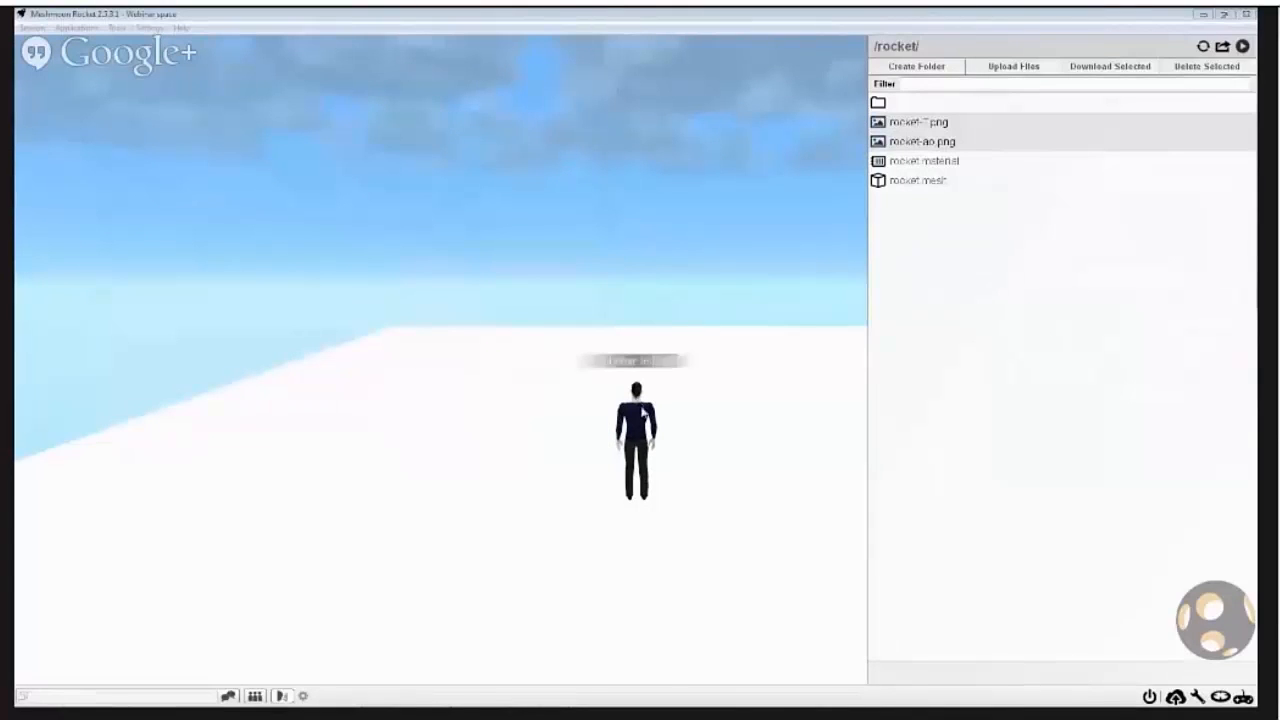
{"action": "scroll", "coordinate": [640, 405], "scroll_direction": "up", "scroll_amount": 3}
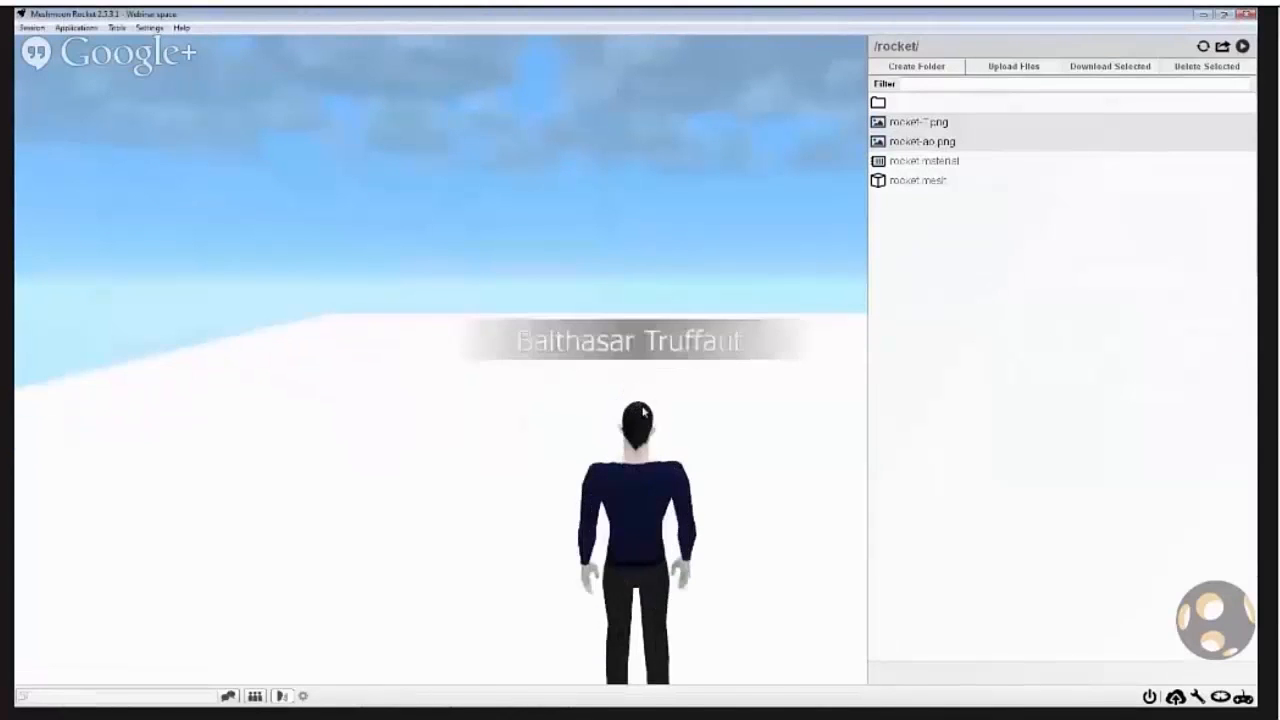
{"action": "scroll", "coordinate": [641, 430], "scroll_direction": "up", "scroll_amount": 3}
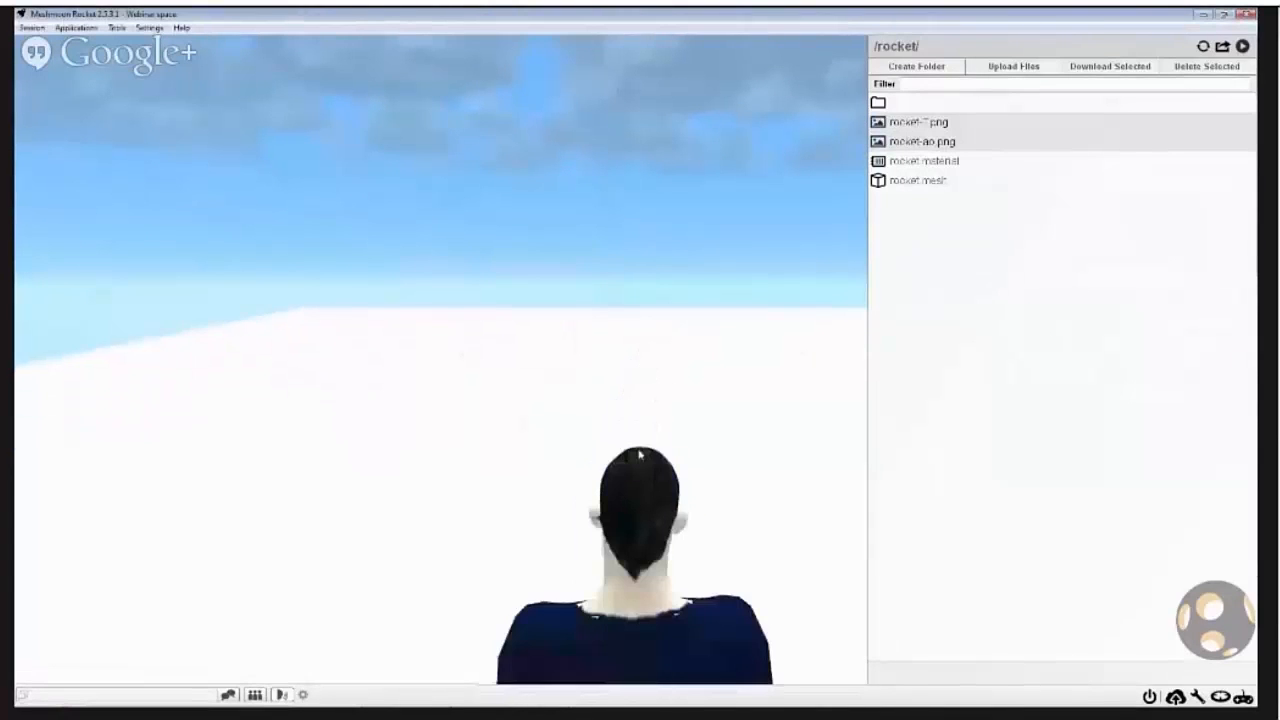
{"action": "right_click_drag", "start_coordinate": [640, 455], "coordinate": [551, 530]}
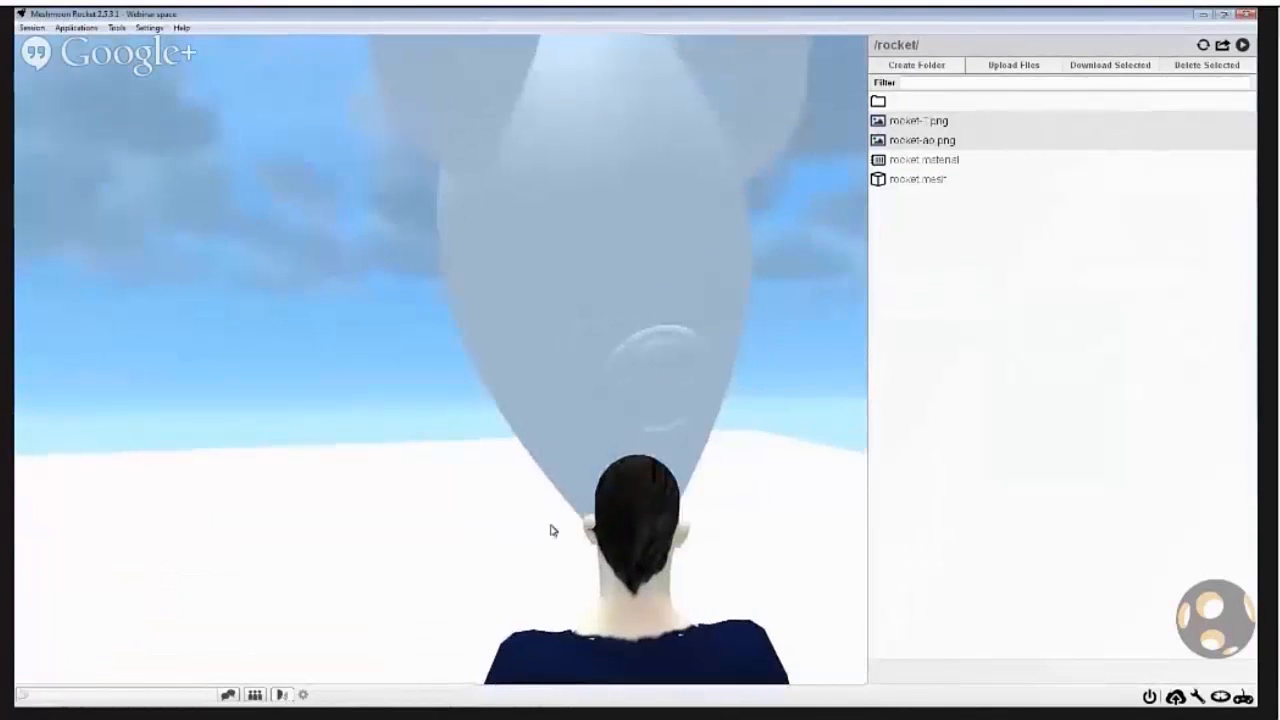
{"action": "key", "text": "Right"}
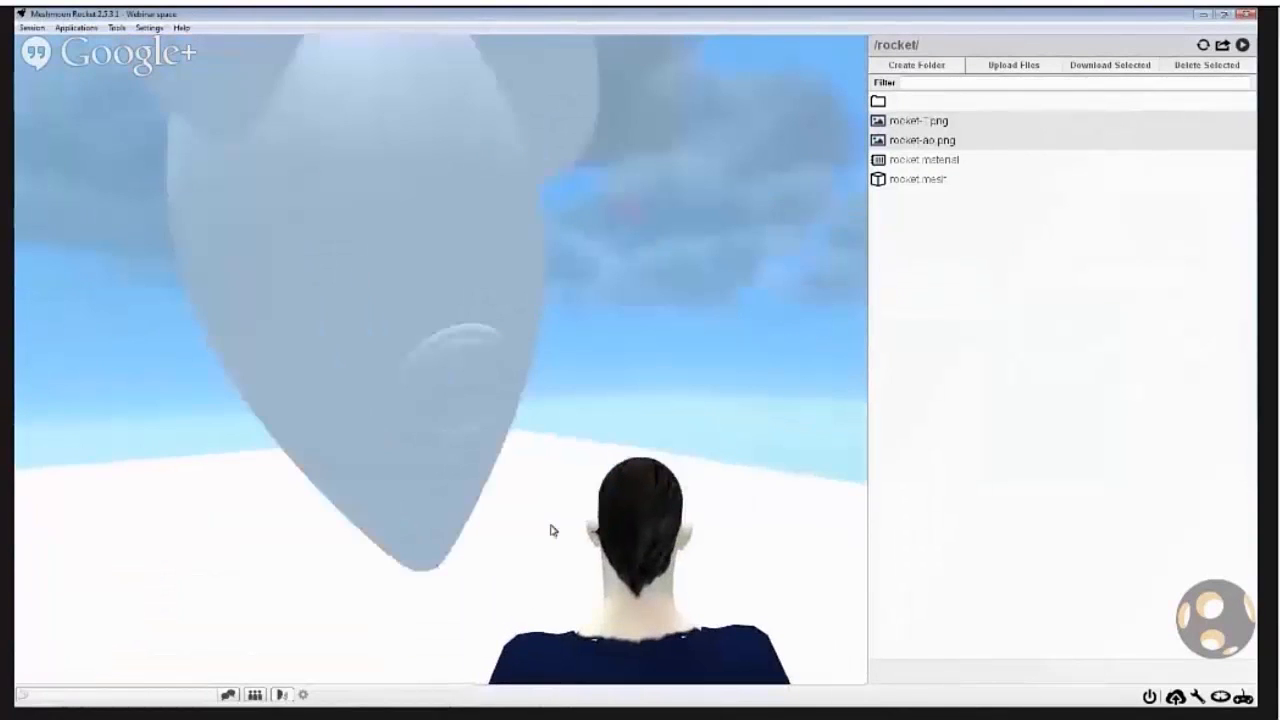
{"action": "key", "text": "s"}
{"action": "key", "text": "a"}
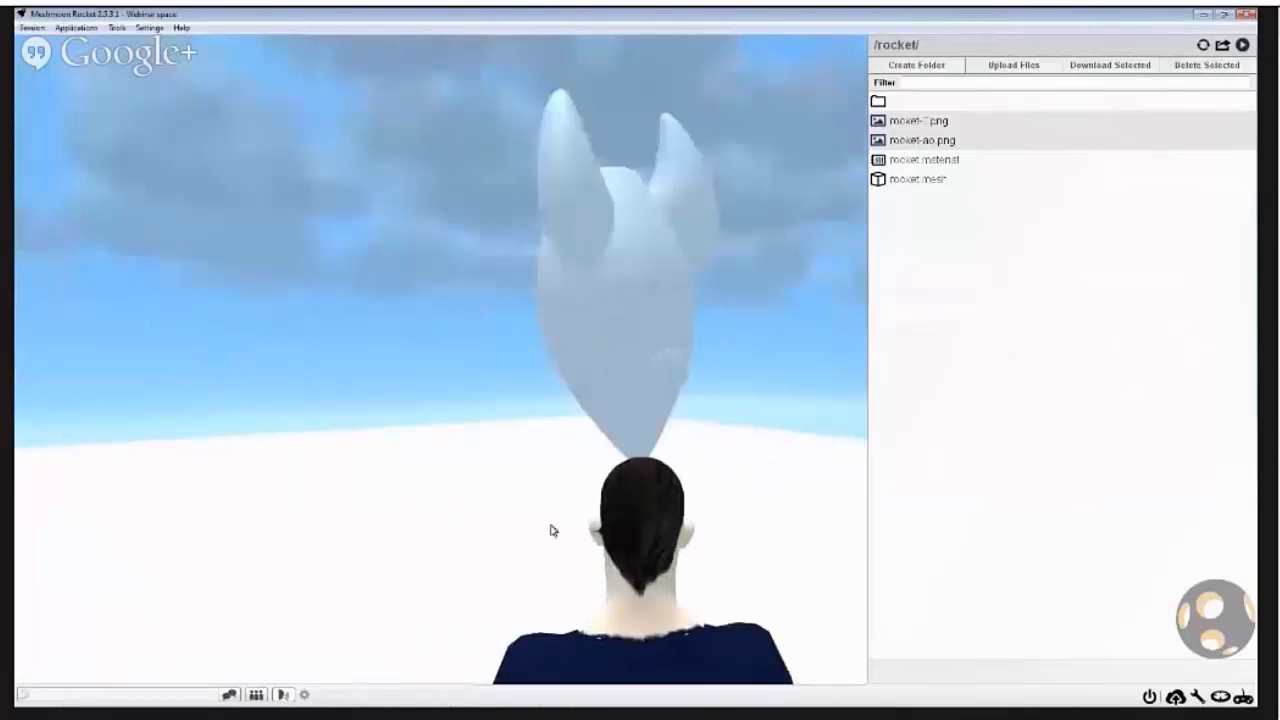
{"action": "key", "text": "d"}
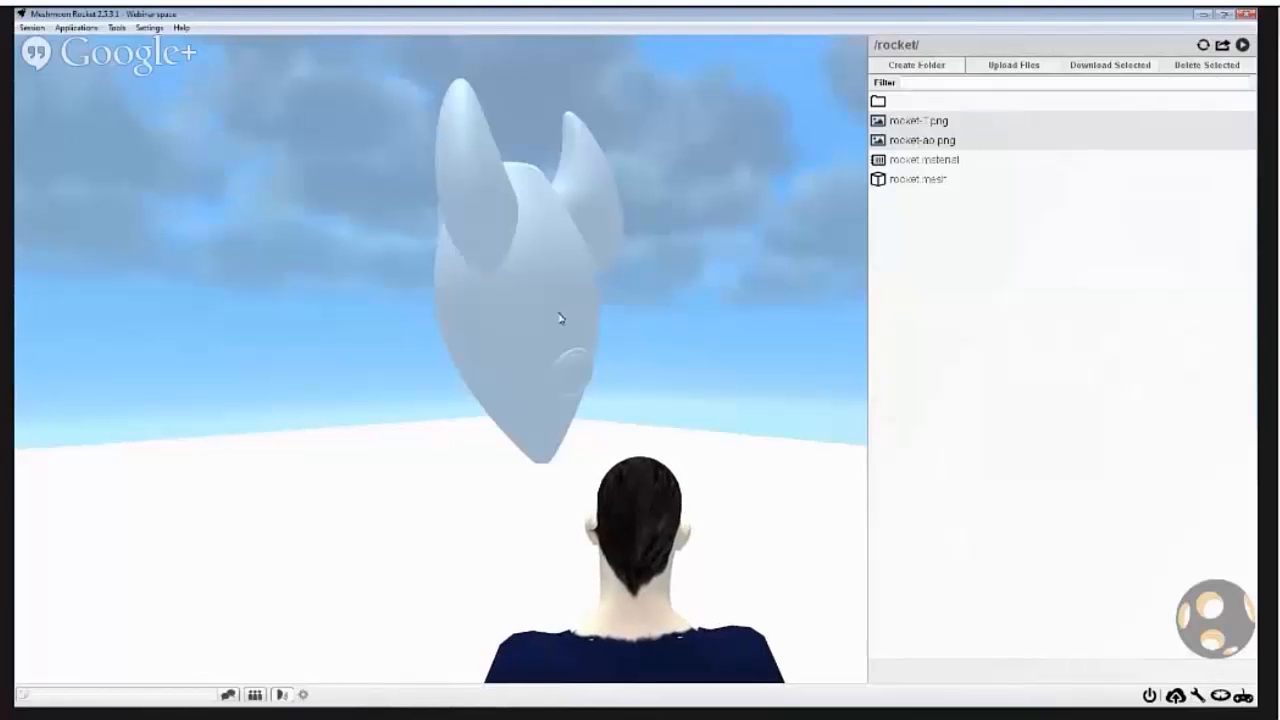
Step: Open Scene Structure, move it to the top left, and close the Scene Storage panel
{"action": "left_click", "coordinate": [117, 28]}
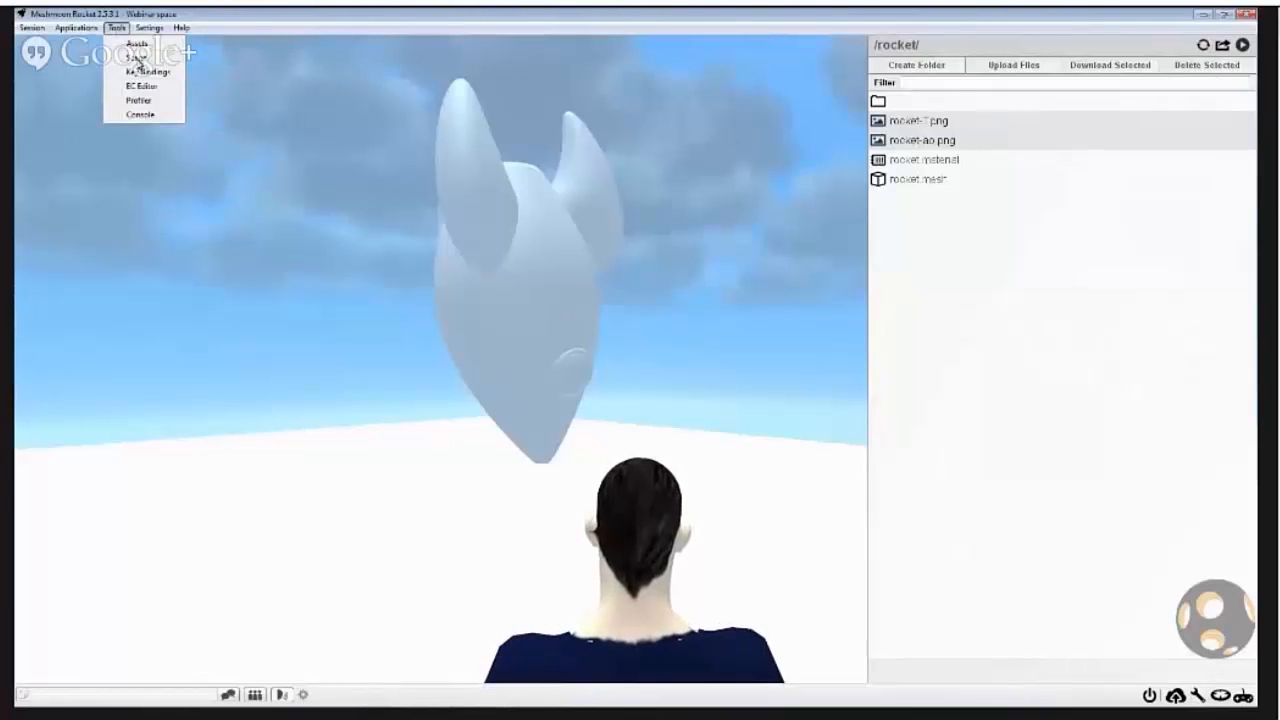
{"action": "left_click", "coordinate": [139, 60]}
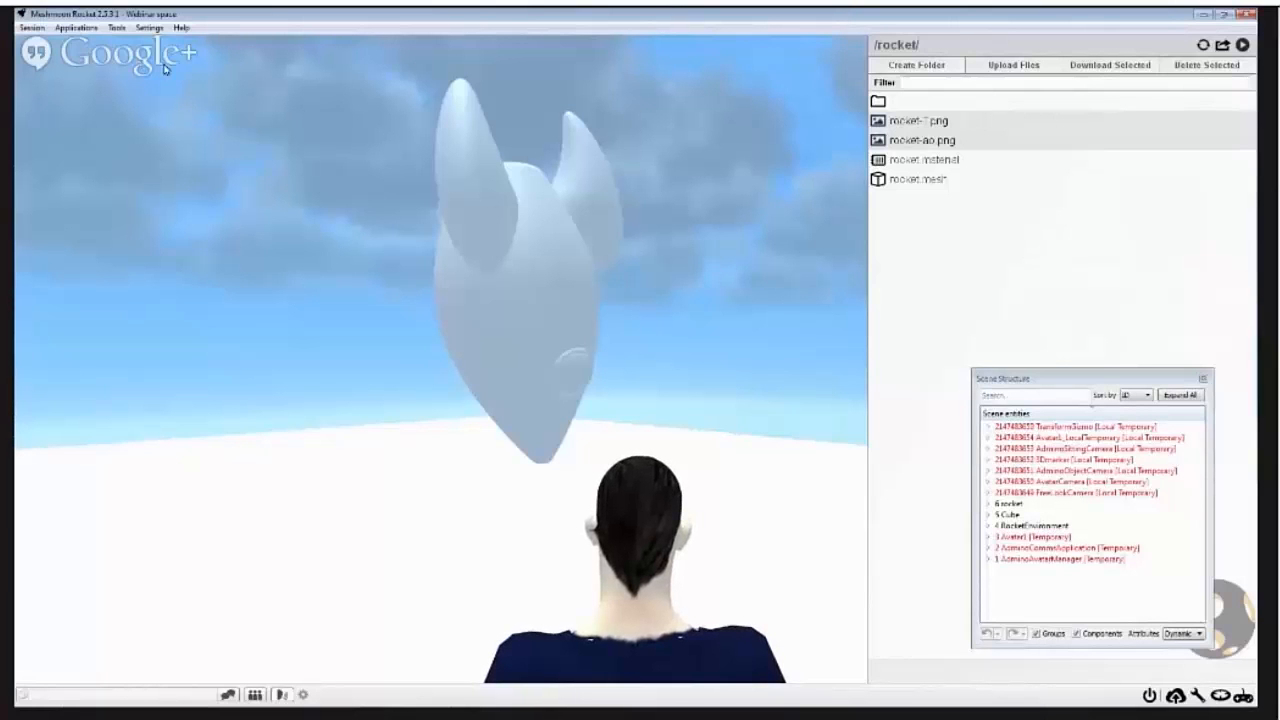
{"action": "left_click_drag", "start_coordinate": [1016, 381], "coordinate": [162, 149]}
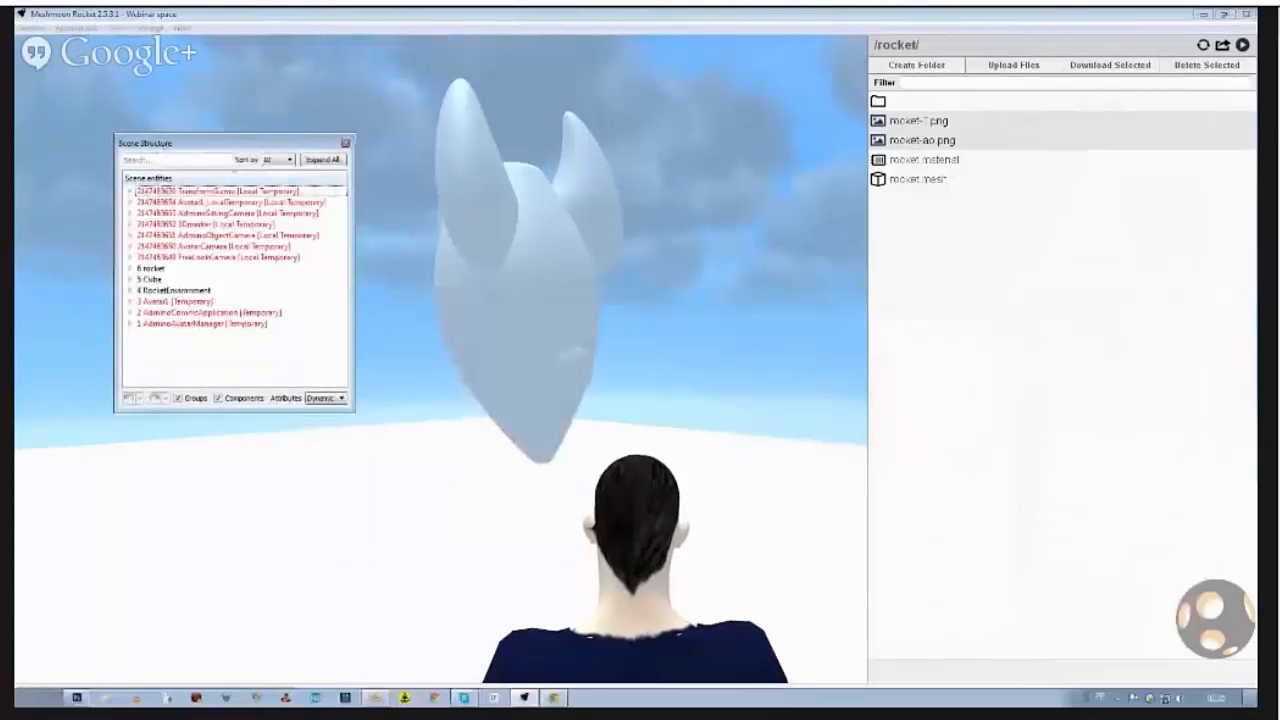
{"action": "left_click", "coordinate": [1179, 697]}
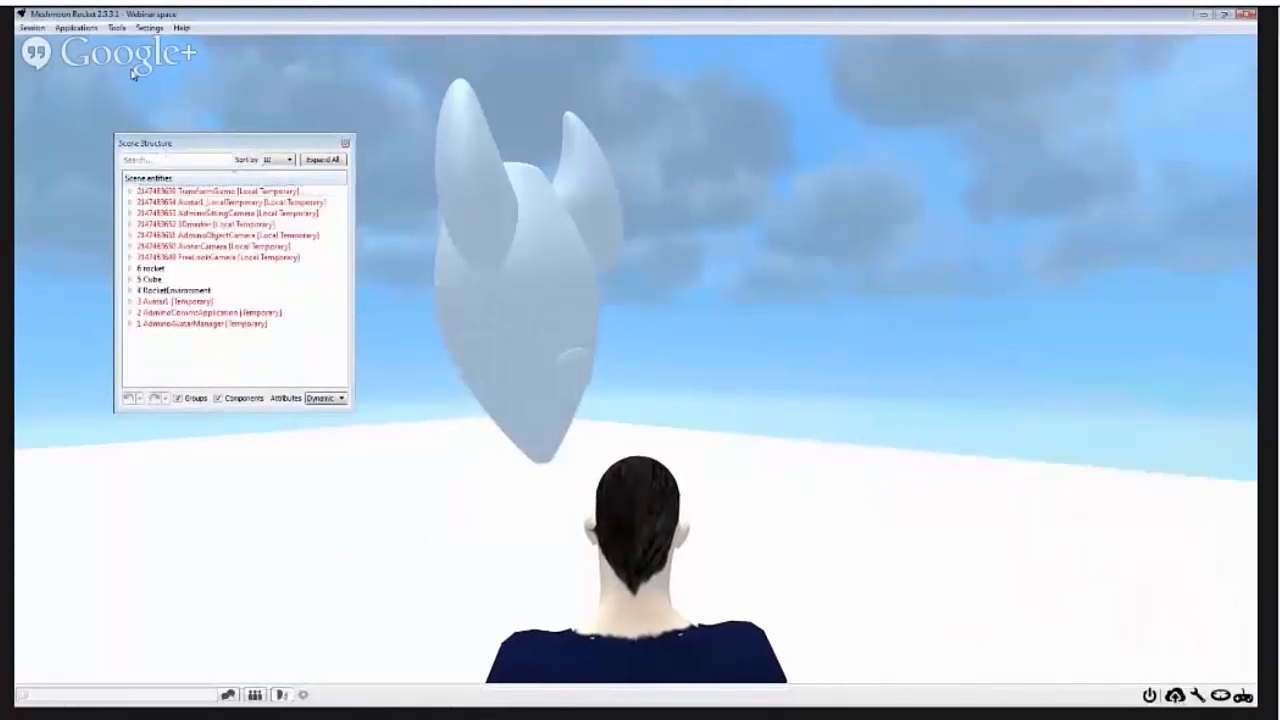
{"action": "left_click_drag", "start_coordinate": [198, 148], "coordinate": [158, 88]}
Step: Reopen Scene Structure, make it taller, and select the avatar entity in the list
{"action": "left_click", "coordinate": [117, 28]}
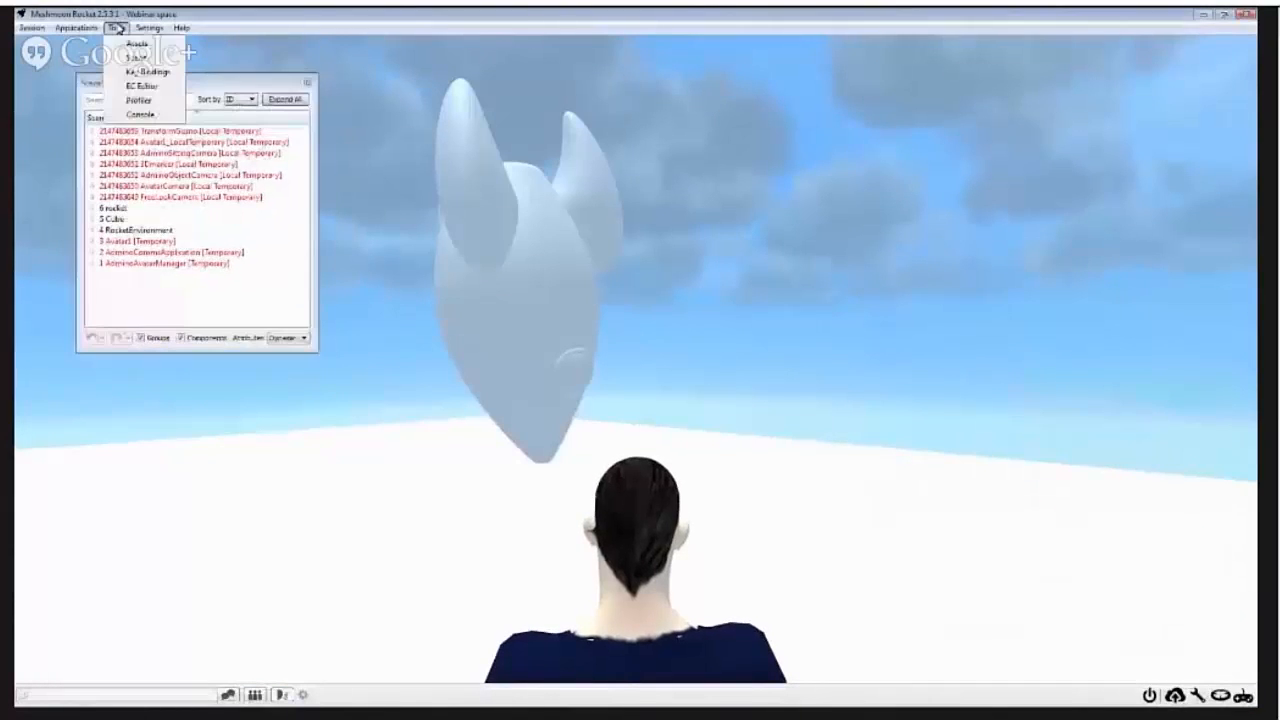
{"action": "left_click", "coordinate": [132, 57]}
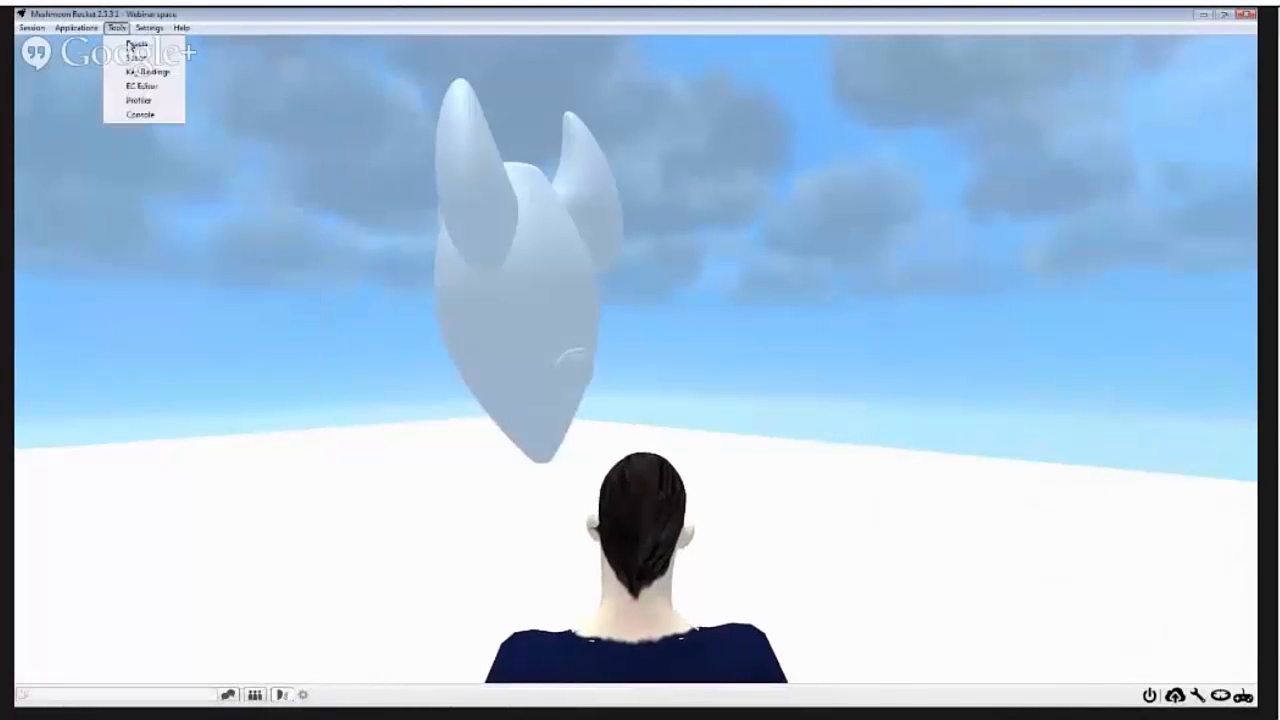
{"action": "mouse_move", "coordinate": [146, 86]}
{"action": "left_mouse_down"}
{"action": "mouse_move", "coordinate": [142, 139]}
{"action": "mouse_move", "coordinate": [137, 78]}
{"action": "mouse_move", "coordinate": [130, 88]}
{"action": "left_mouse_up"}
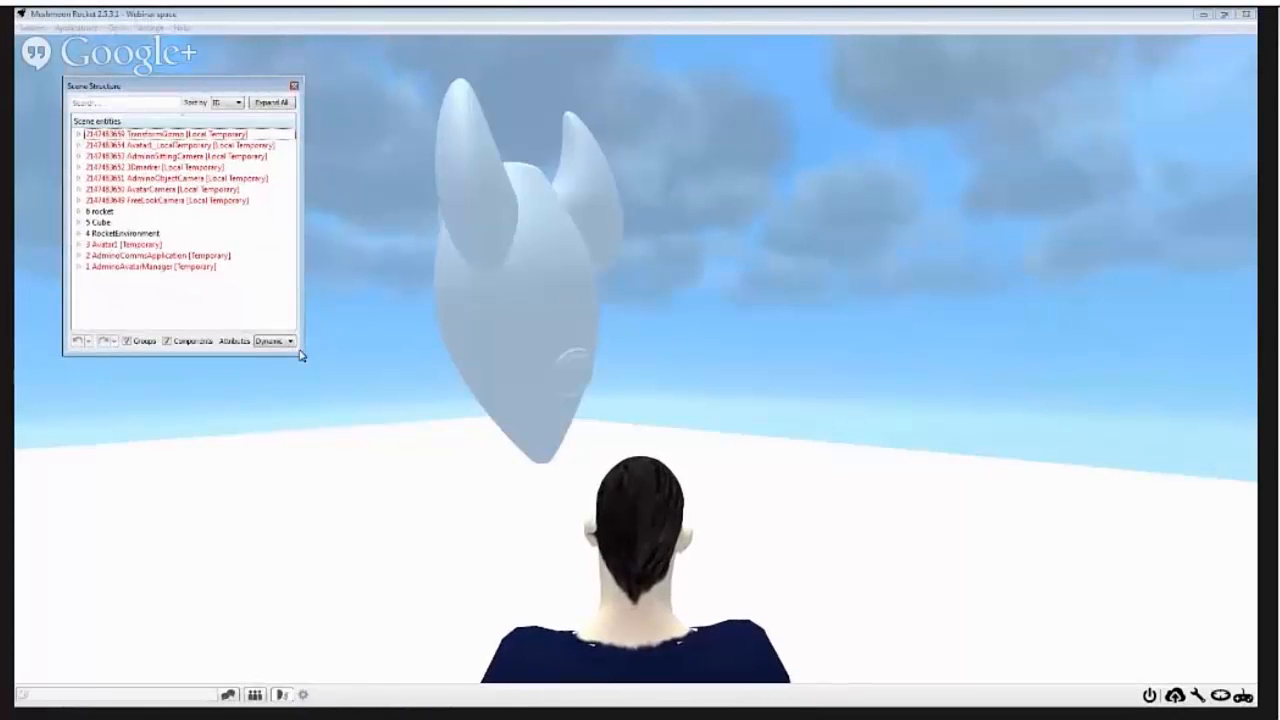
{"action": "left_click_drag", "start_coordinate": [300, 355], "coordinate": [296, 578]}
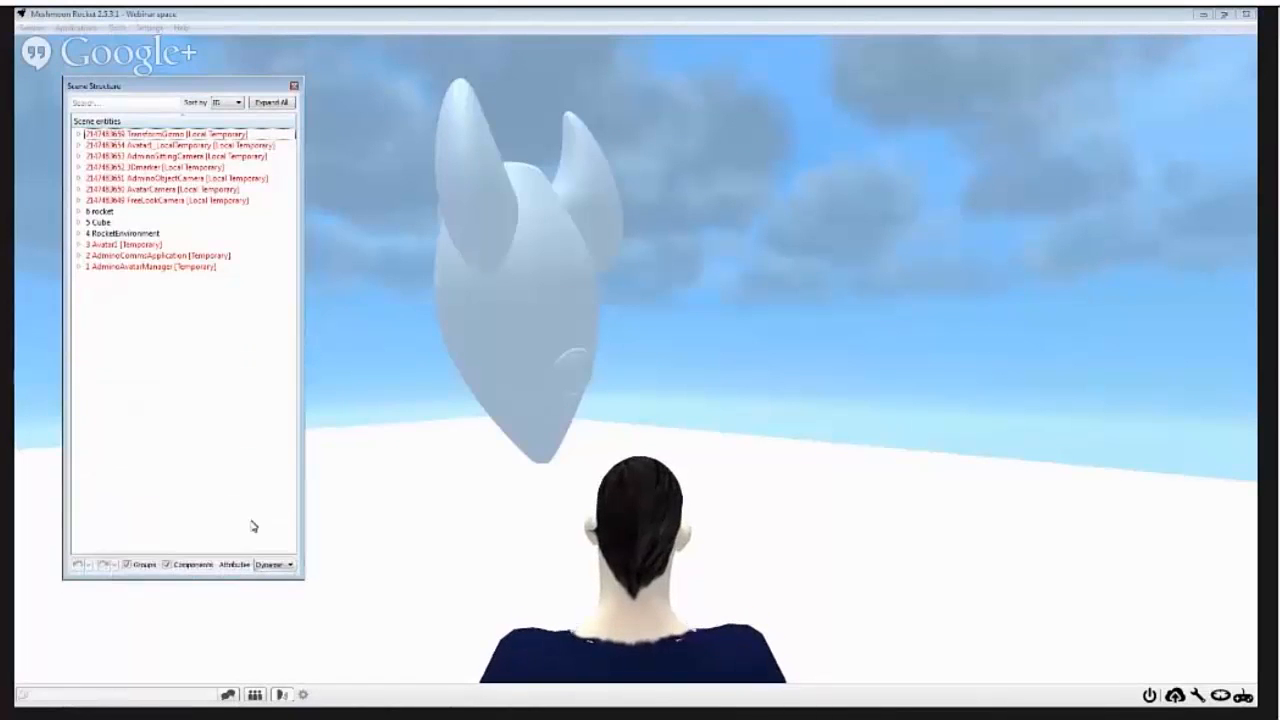
{"action": "left_click_drag", "start_coordinate": [188, 86], "coordinate": [178, 112]}
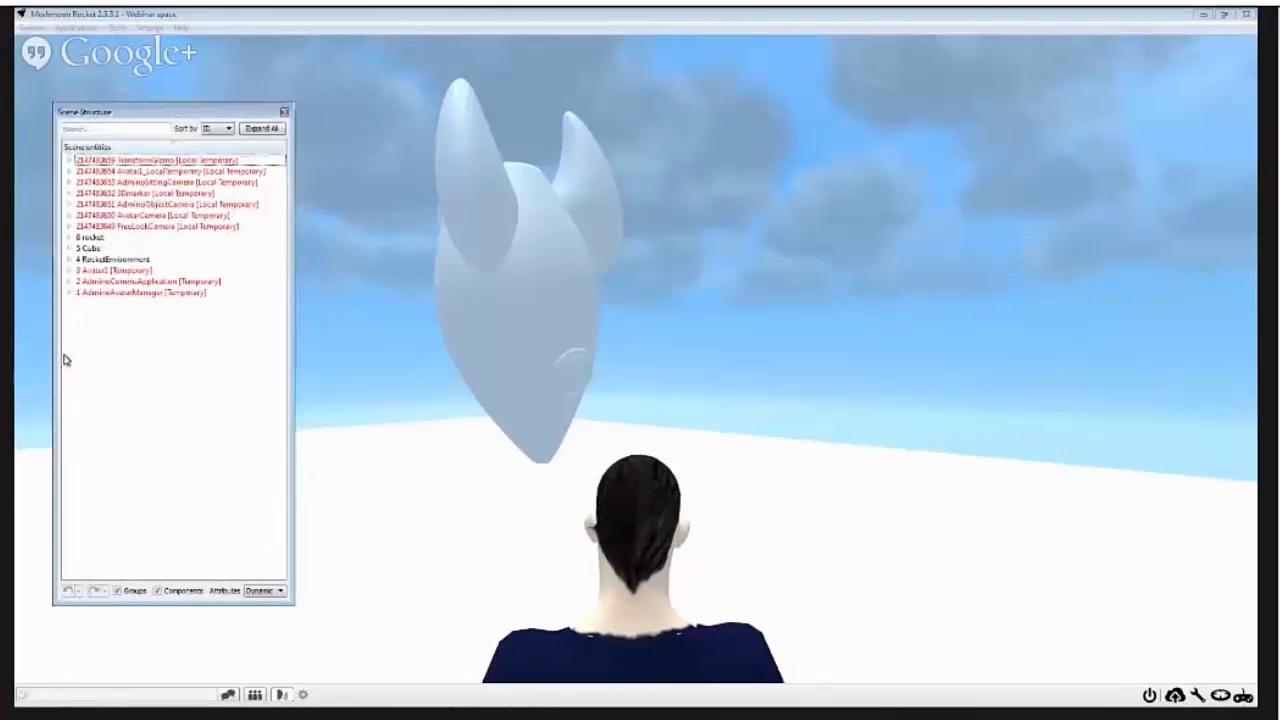
{"action": "left_click_drag", "start_coordinate": [138, 294], "coordinate": [140, 163]}
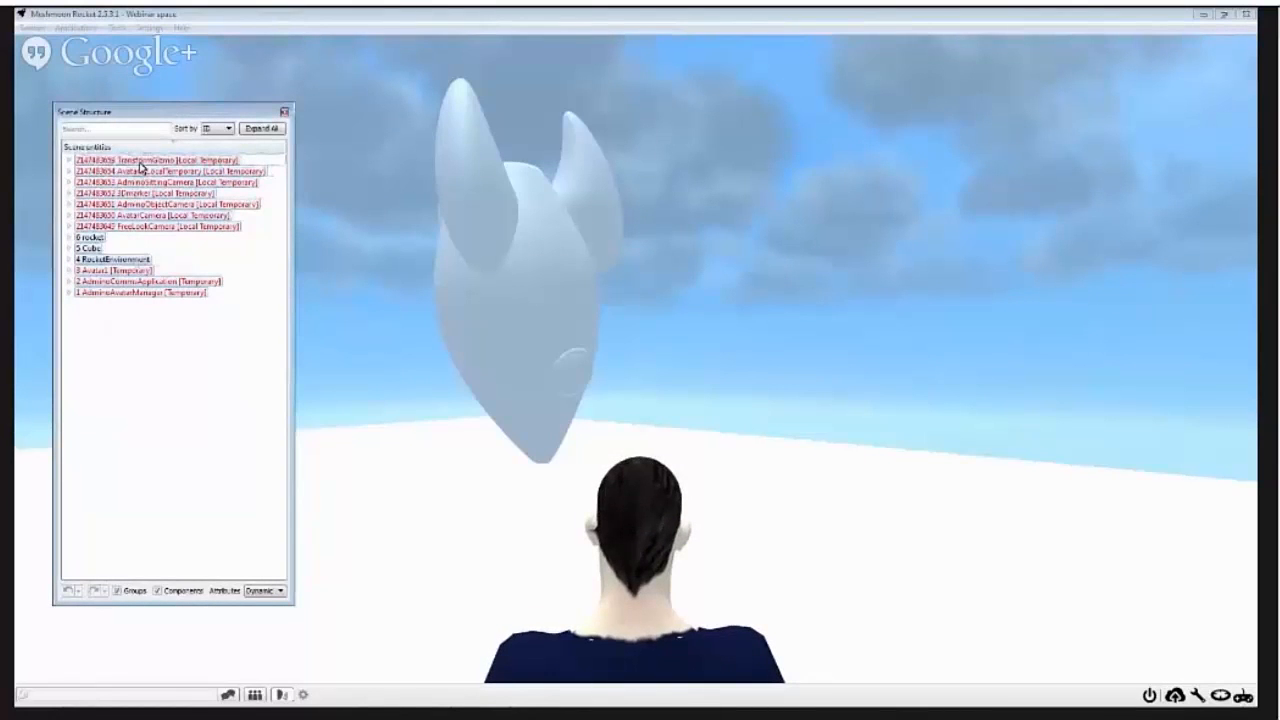
{"action": "left_click", "coordinate": [132, 172]}
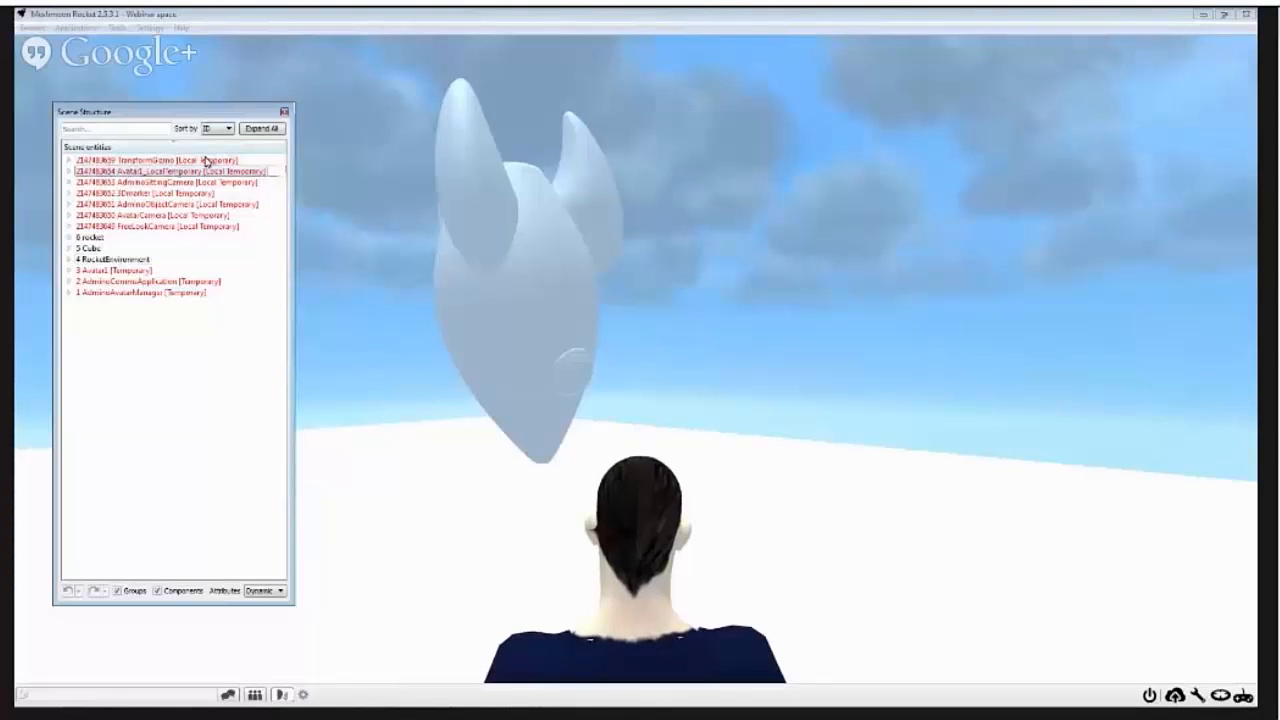
{"action": "left_click_drag", "start_coordinate": [182, 114], "coordinate": [232, 206]}
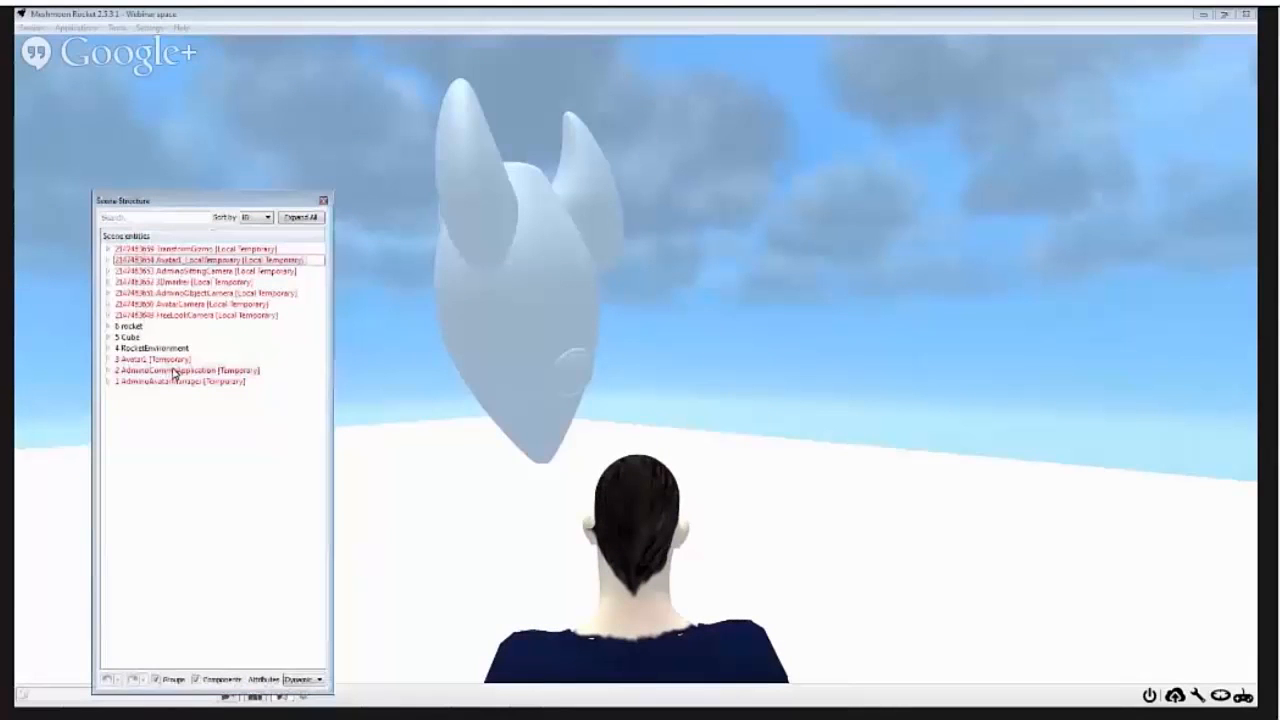
Step: Browse 3Dmarker, RocketEnvironment and rocket components, then open '6 rocket' in the Entity-Component Editor
{"action": "double_click", "coordinate": [180, 281]}
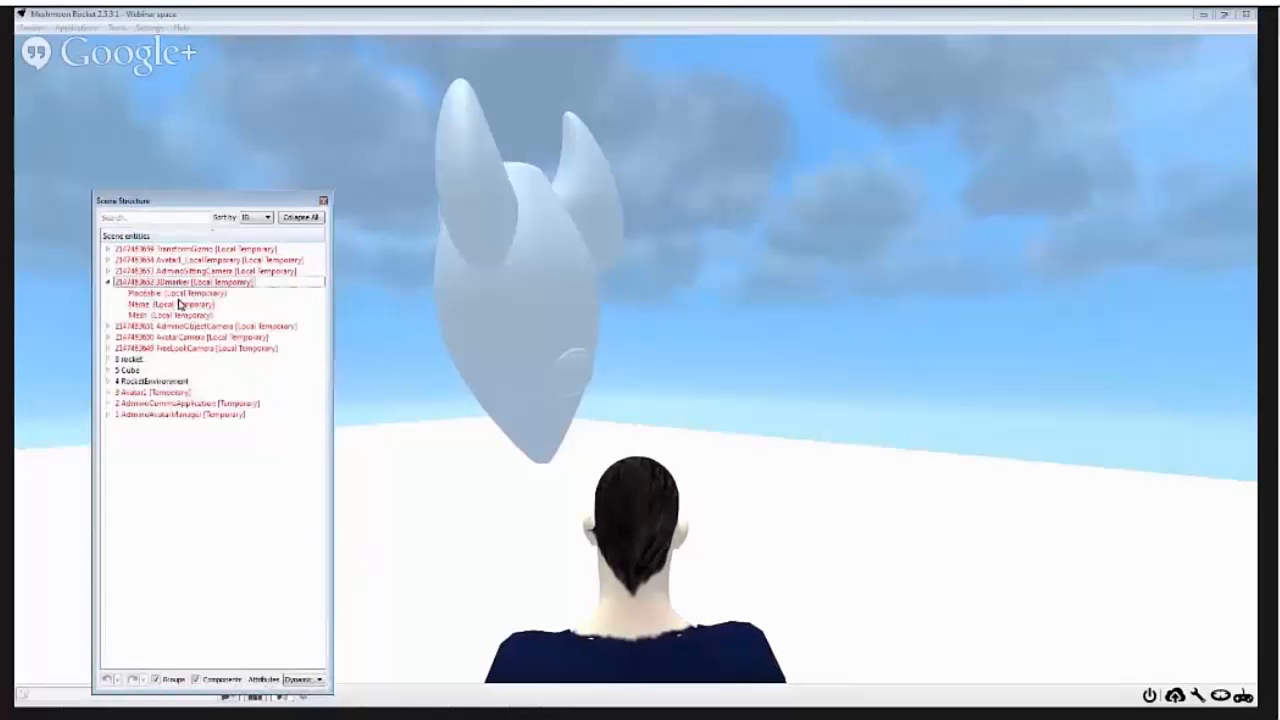
{"action": "left_click", "coordinate": [108, 284]}
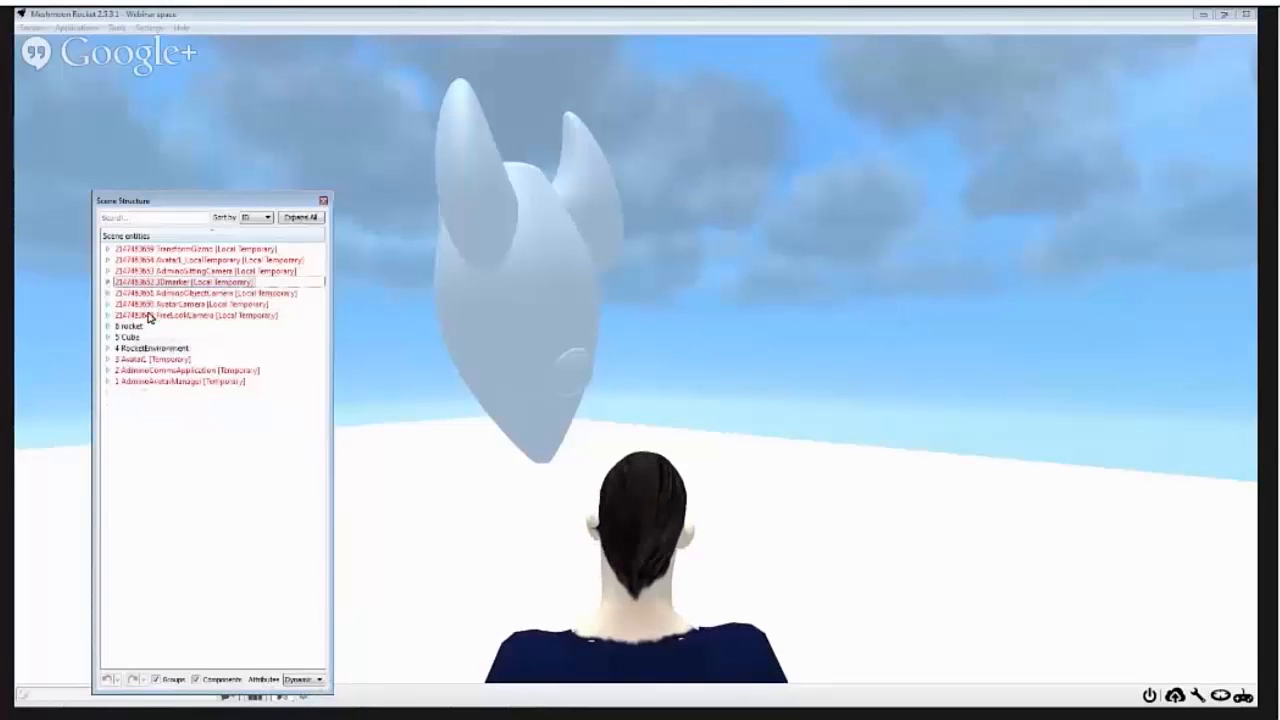
{"action": "left_click_drag", "start_coordinate": [216, 201], "coordinate": [192, 119]}
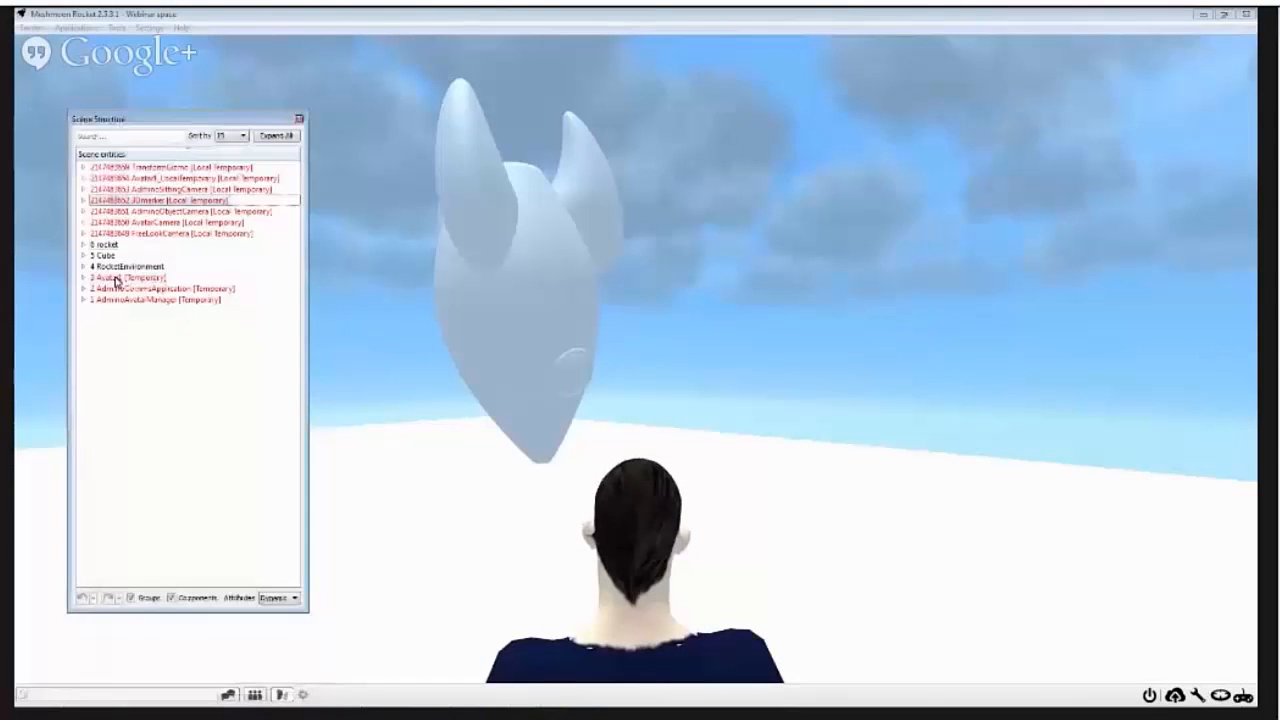
{"action": "left_click", "coordinate": [83, 245]}
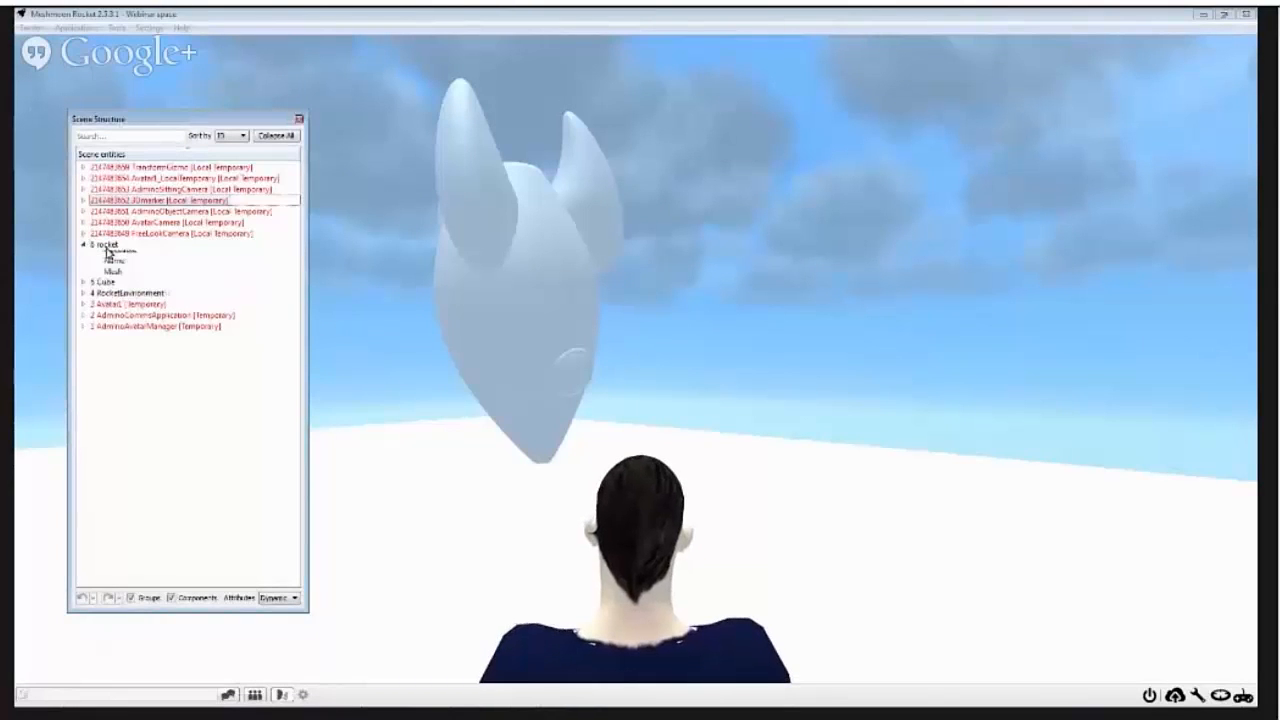
{"action": "left_click", "coordinate": [83, 245]}
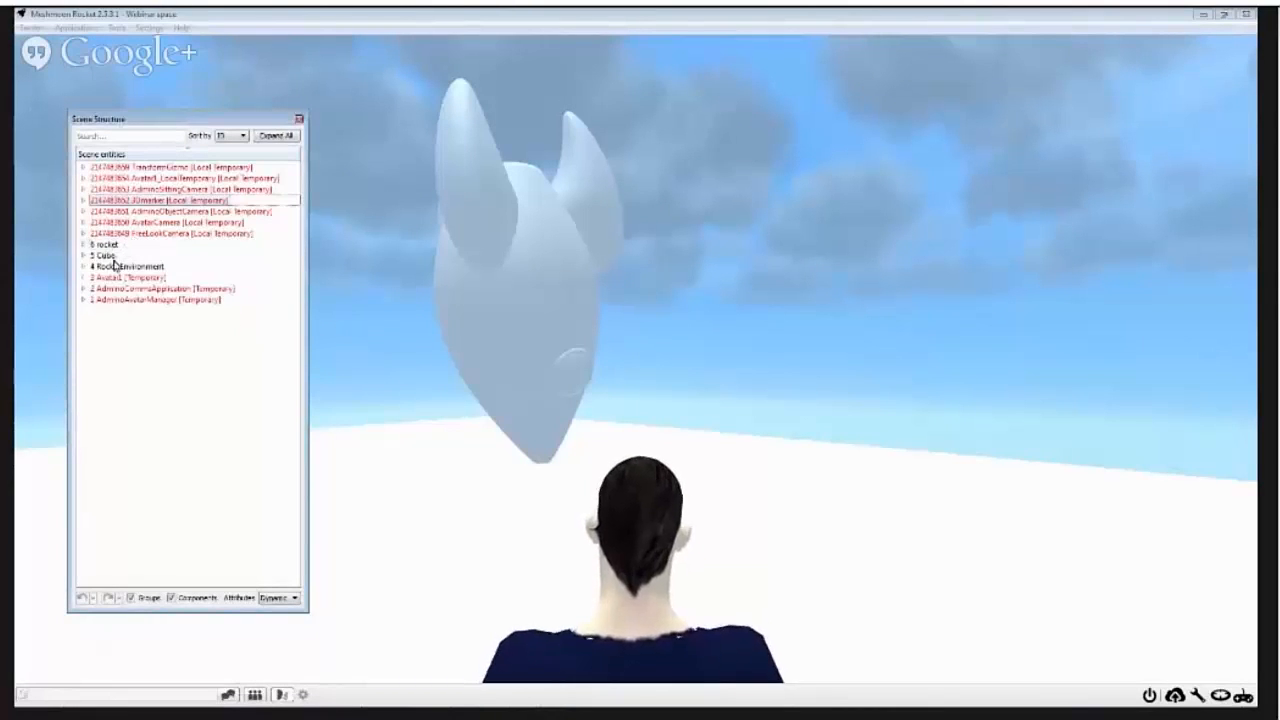
{"action": "left_click", "coordinate": [84, 268]}
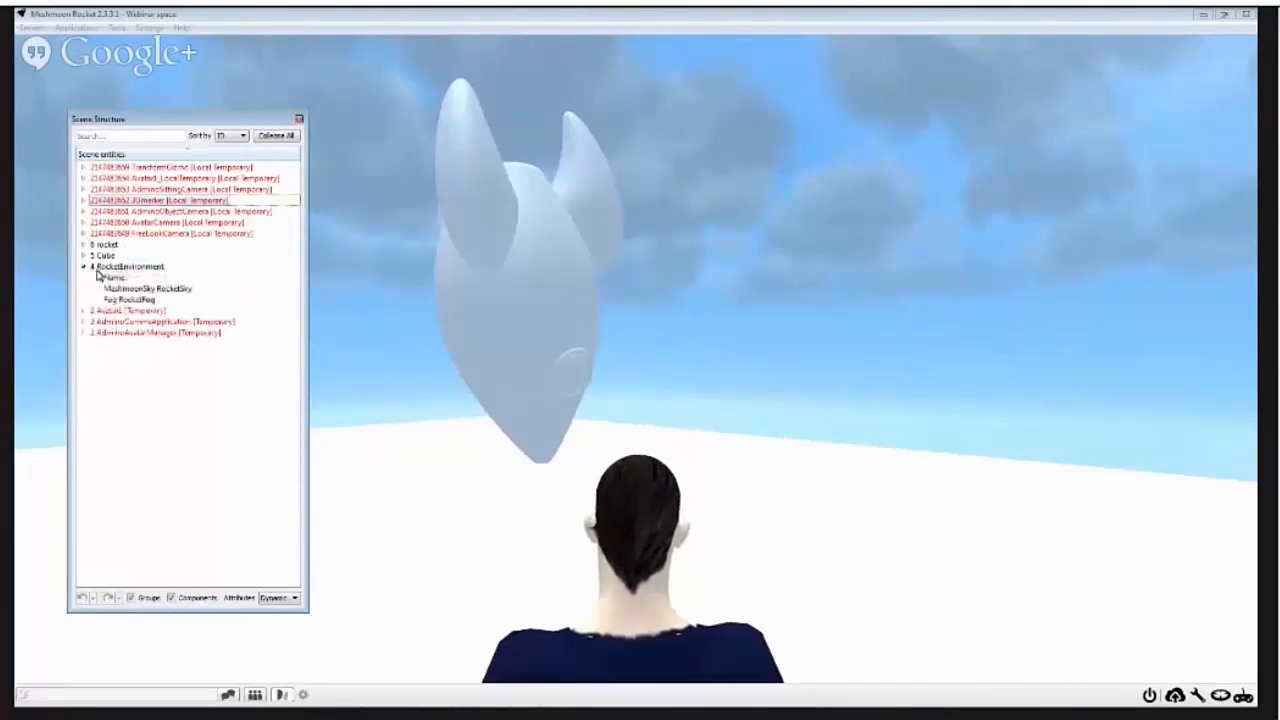
{"action": "left_click", "coordinate": [84, 268]}
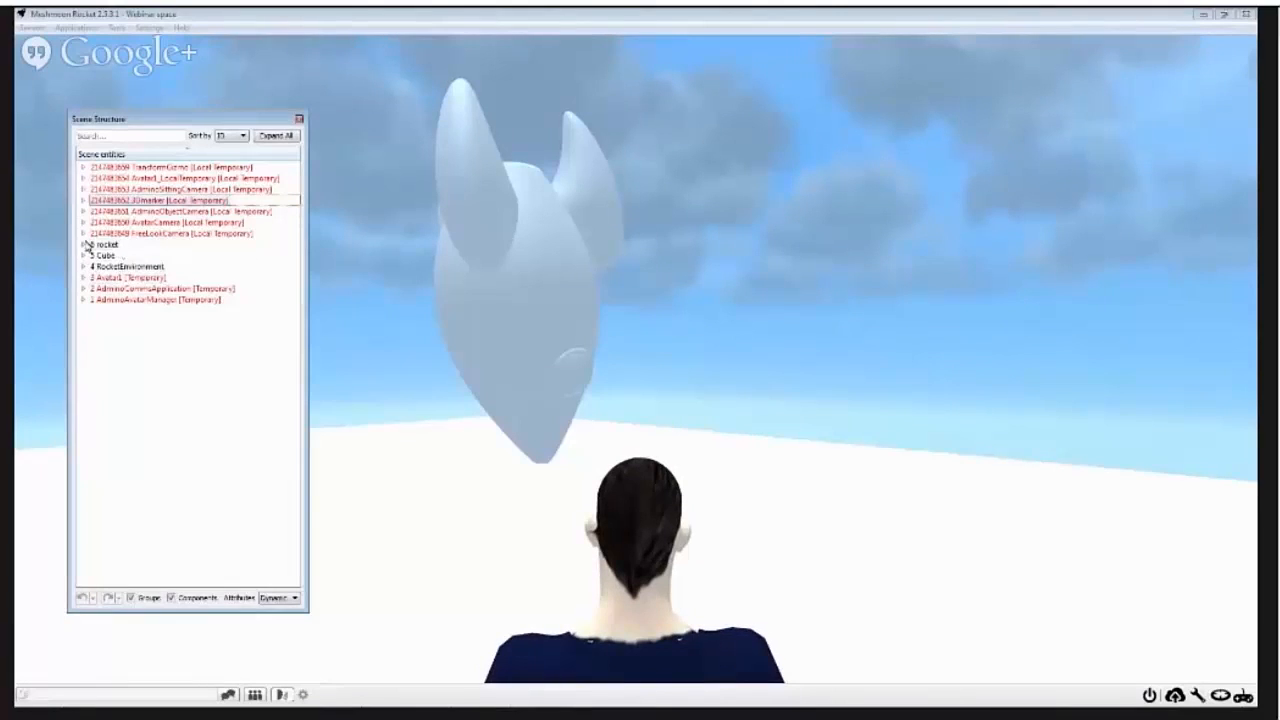
{"action": "left_click", "coordinate": [84, 245]}
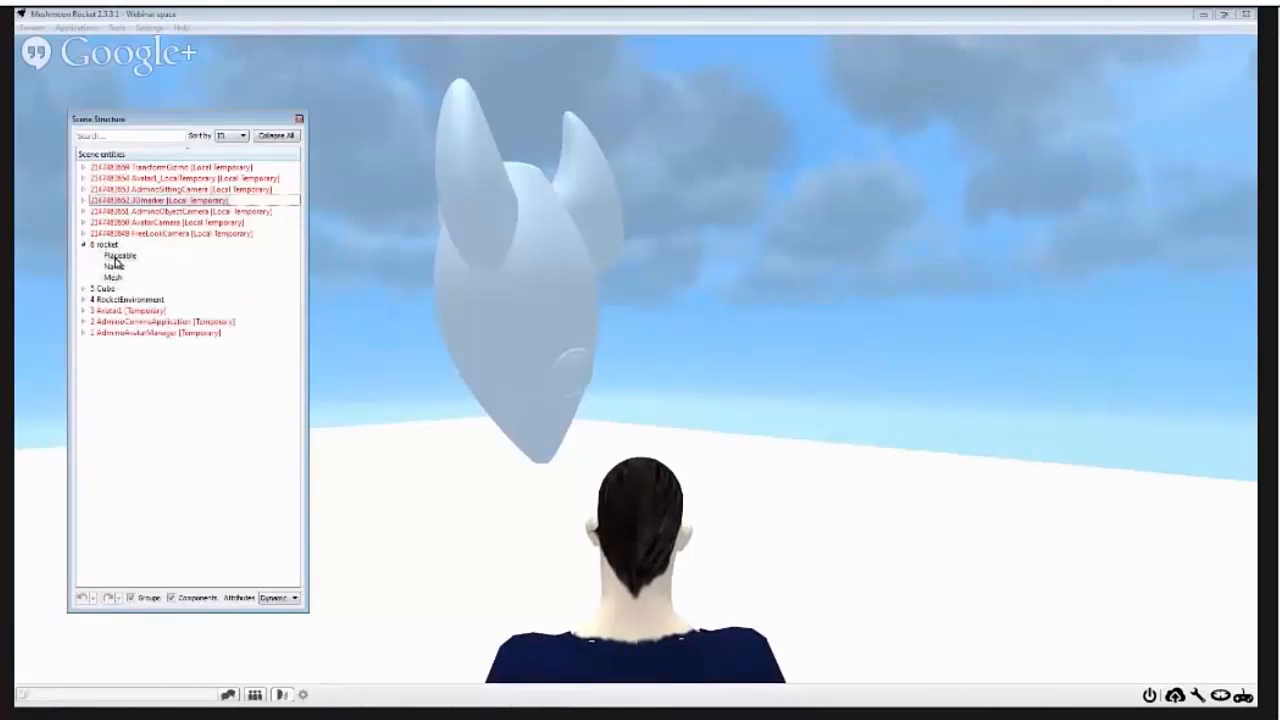
{"action": "left_click", "coordinate": [86, 245]}
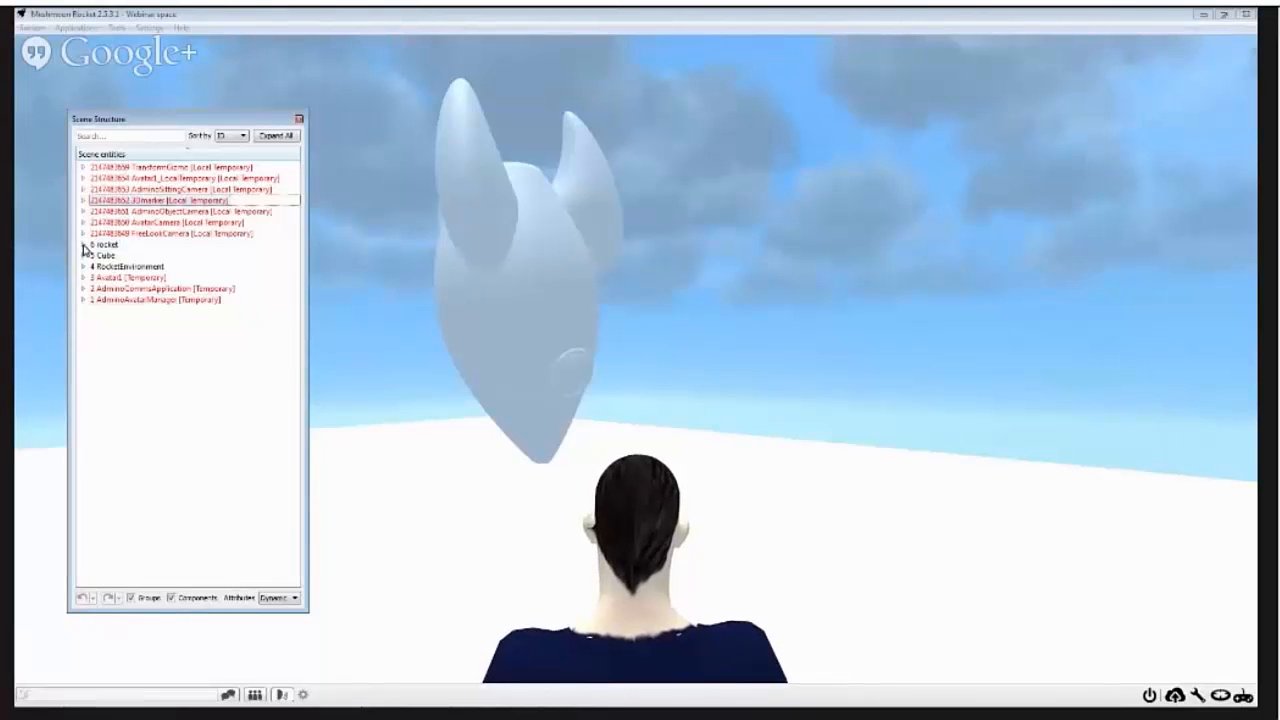
{"action": "double_click", "coordinate": [108, 245]}
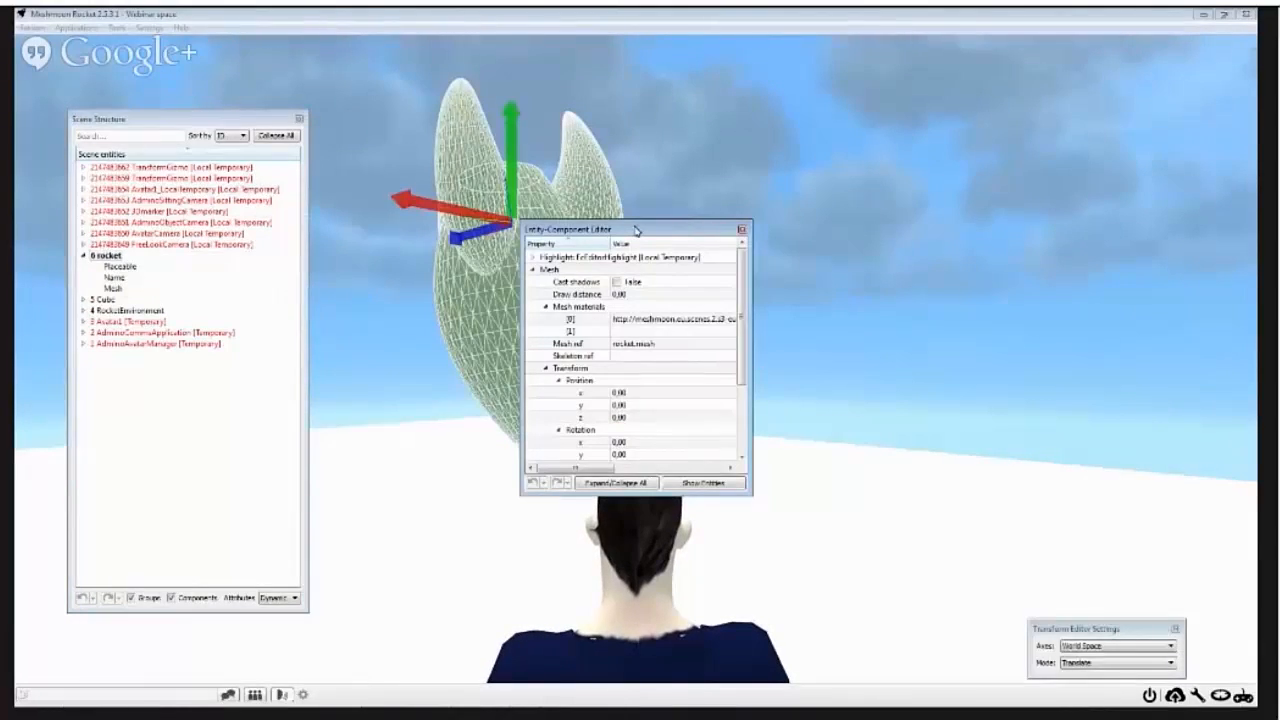
Step: Rearrange the component editor, shrink the entity list, and collapse the Mesh component
{"action": "left_click_drag", "start_coordinate": [636, 231], "coordinate": [1023, 115]}
{"action": "left_click_drag", "start_coordinate": [223, 118], "coordinate": [200, 78]}
{"action": "left_click", "coordinate": [923, 155]}
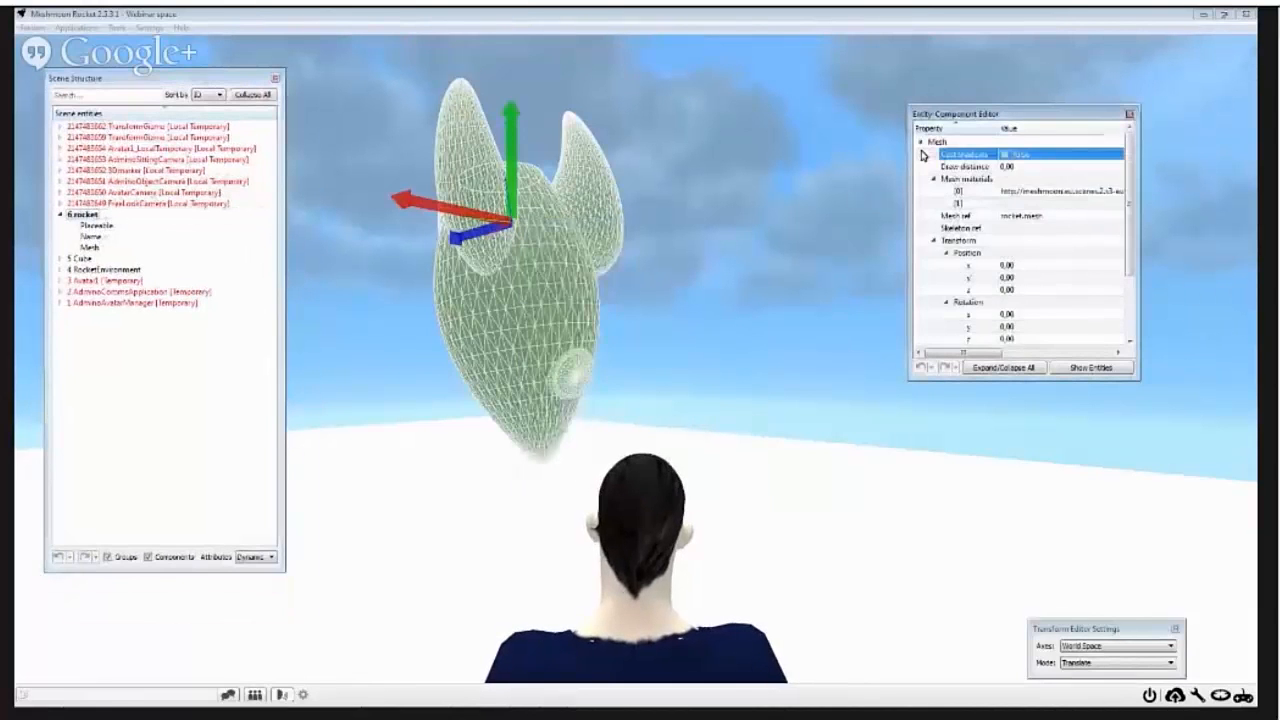
{"action": "left_click", "coordinate": [920, 143]}
{"action": "left_click_drag", "start_coordinate": [897, 185], "coordinate": [787, 171]}
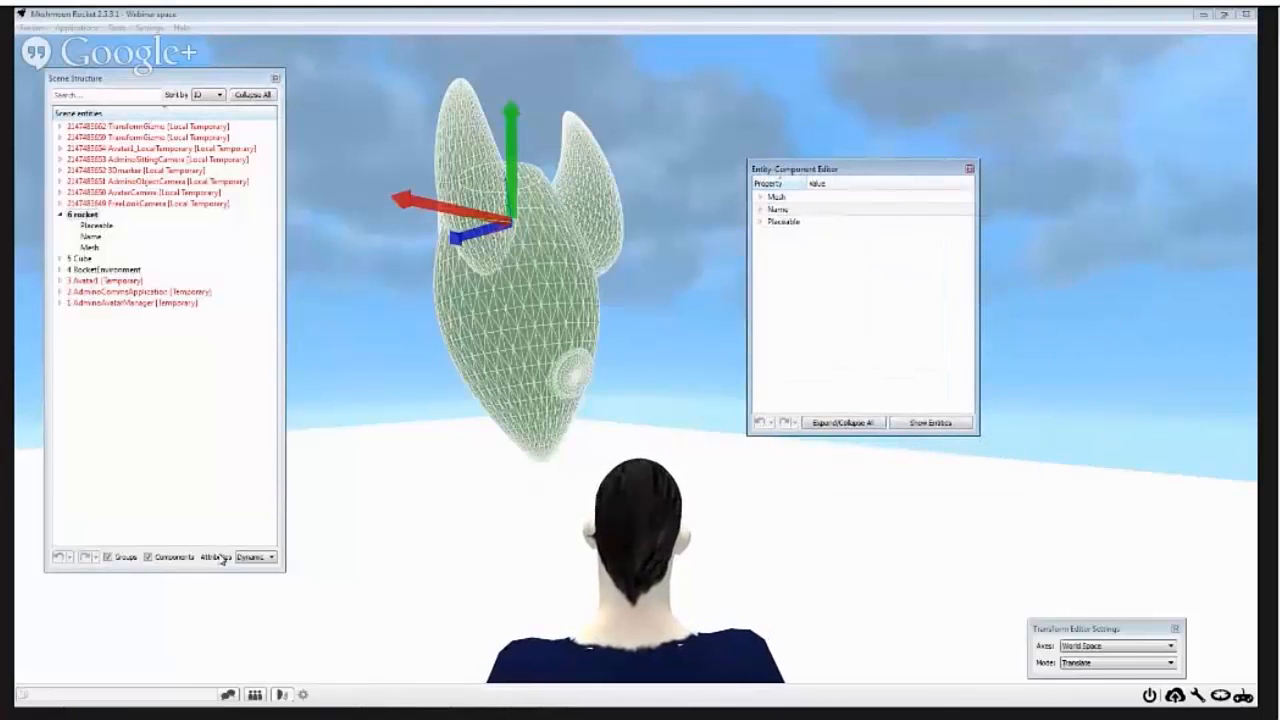
{"action": "left_click_drag", "start_coordinate": [187, 572], "coordinate": [187, 350]}
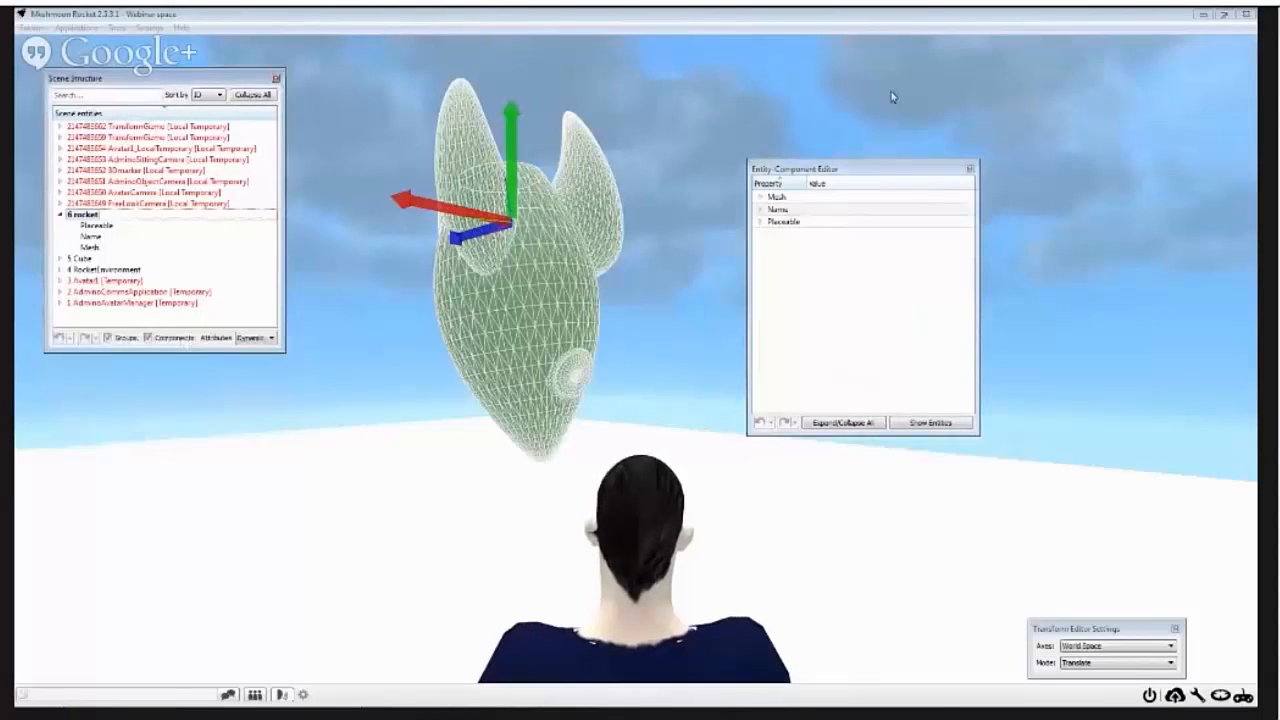
{"action": "left_click_drag", "start_coordinate": [919, 168], "coordinate": [226, 383]}
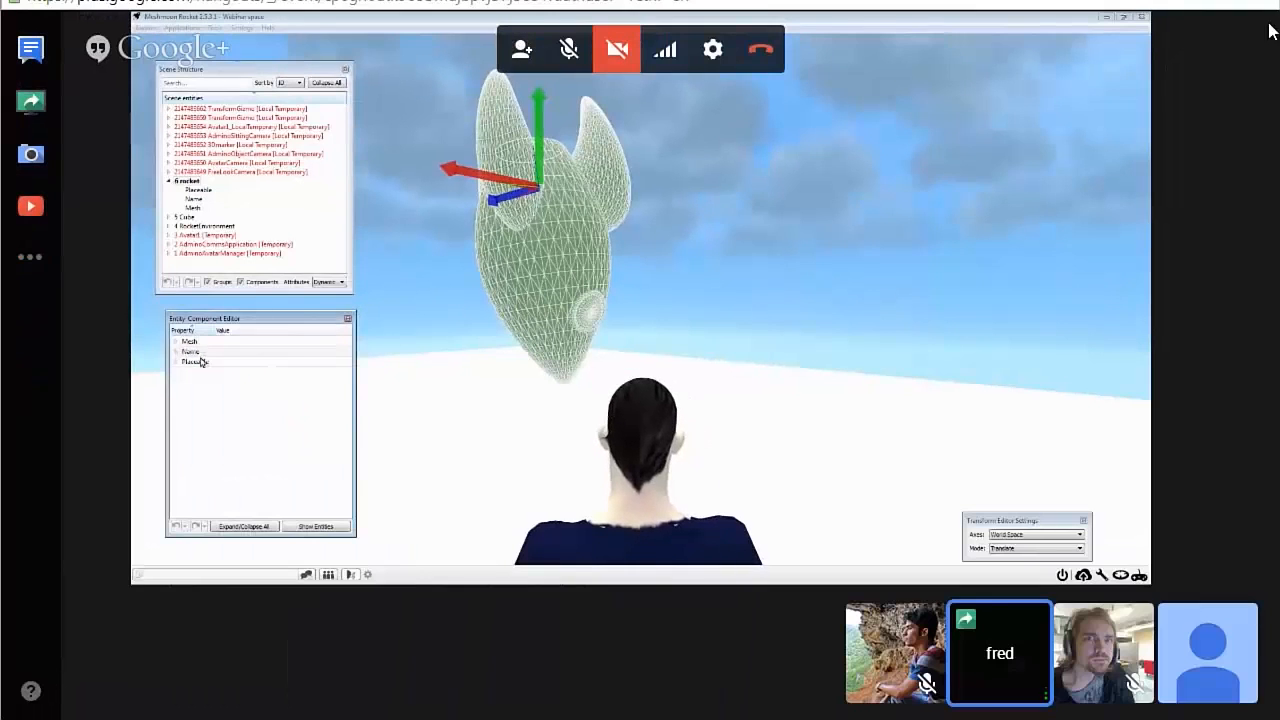
Step: Inspect the rocket's full mesh address, Name and Placeable transform
{"action": "left_click", "coordinate": [178, 343]}
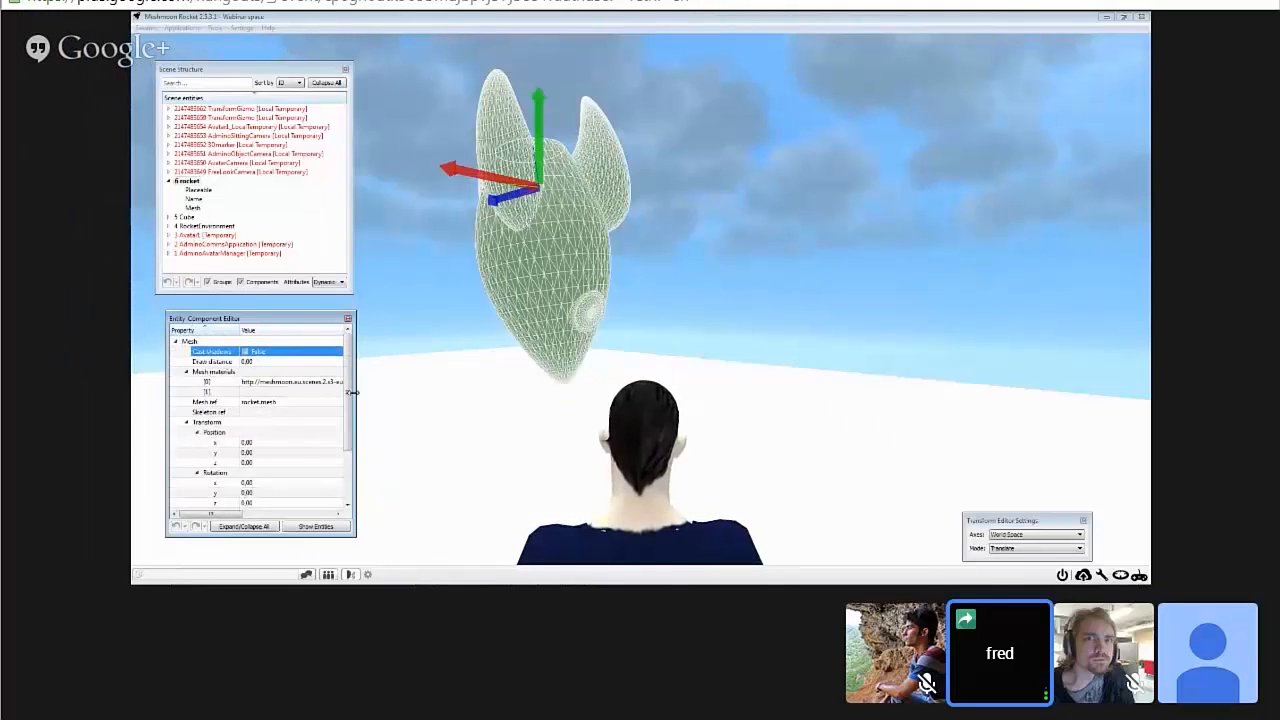
{"action": "left_click_drag", "start_coordinate": [352, 393], "coordinate": [542, 377]}
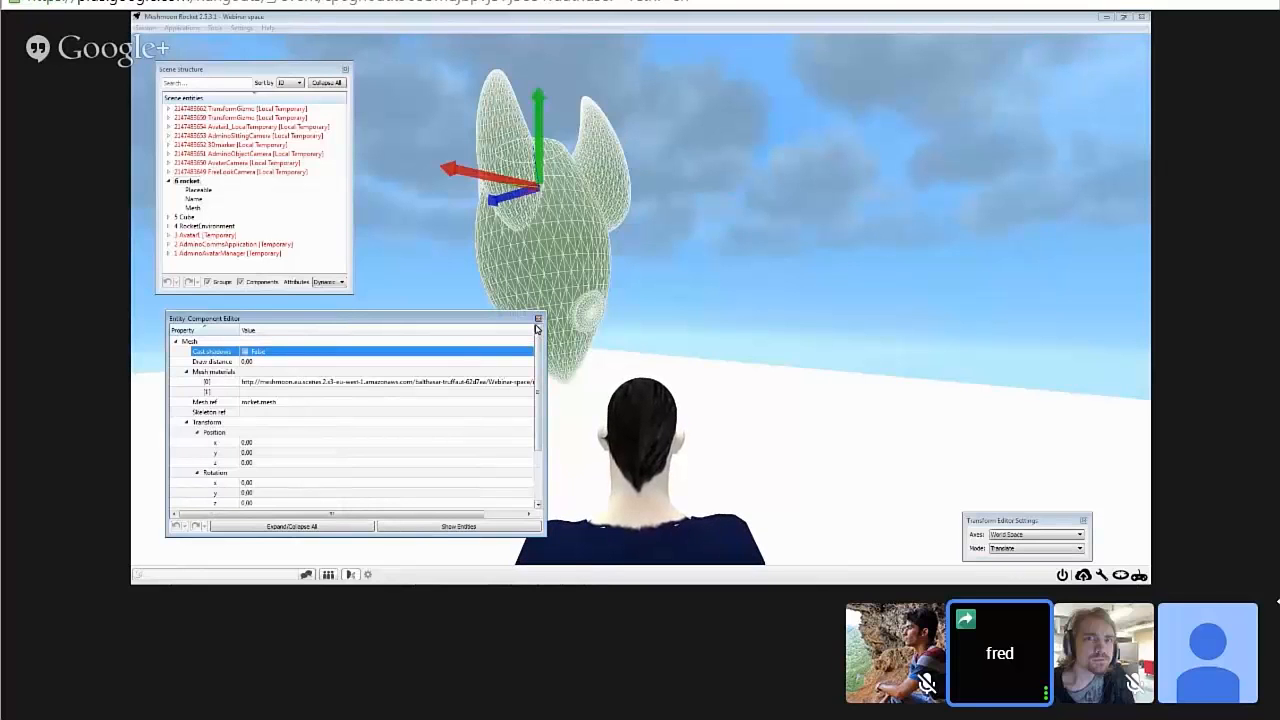
{"action": "left_click", "coordinate": [175, 341]}
{"action": "left_click", "coordinate": [176, 351]}
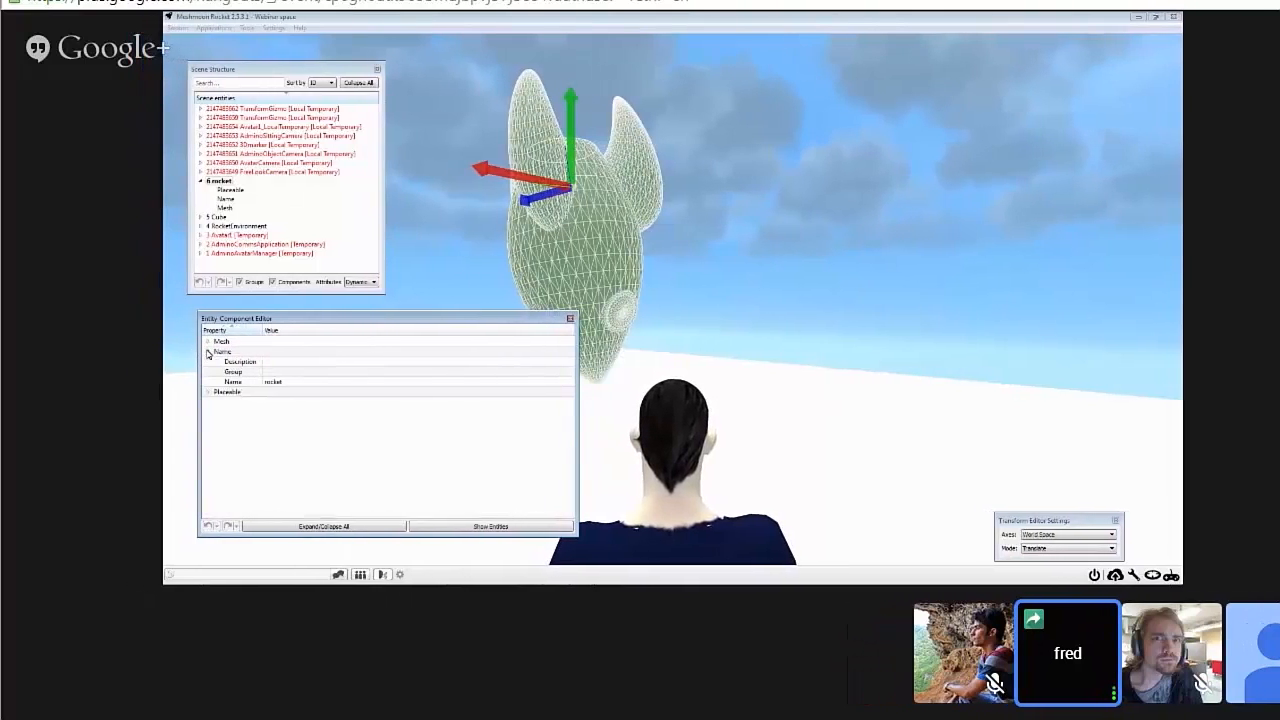
{"action": "left_click", "coordinate": [208, 352]}
{"action": "left_click", "coordinate": [207, 361]}
{"action": "scroll", "coordinate": [326, 429], "scroll_direction": "down", "scroll_amount": 2}
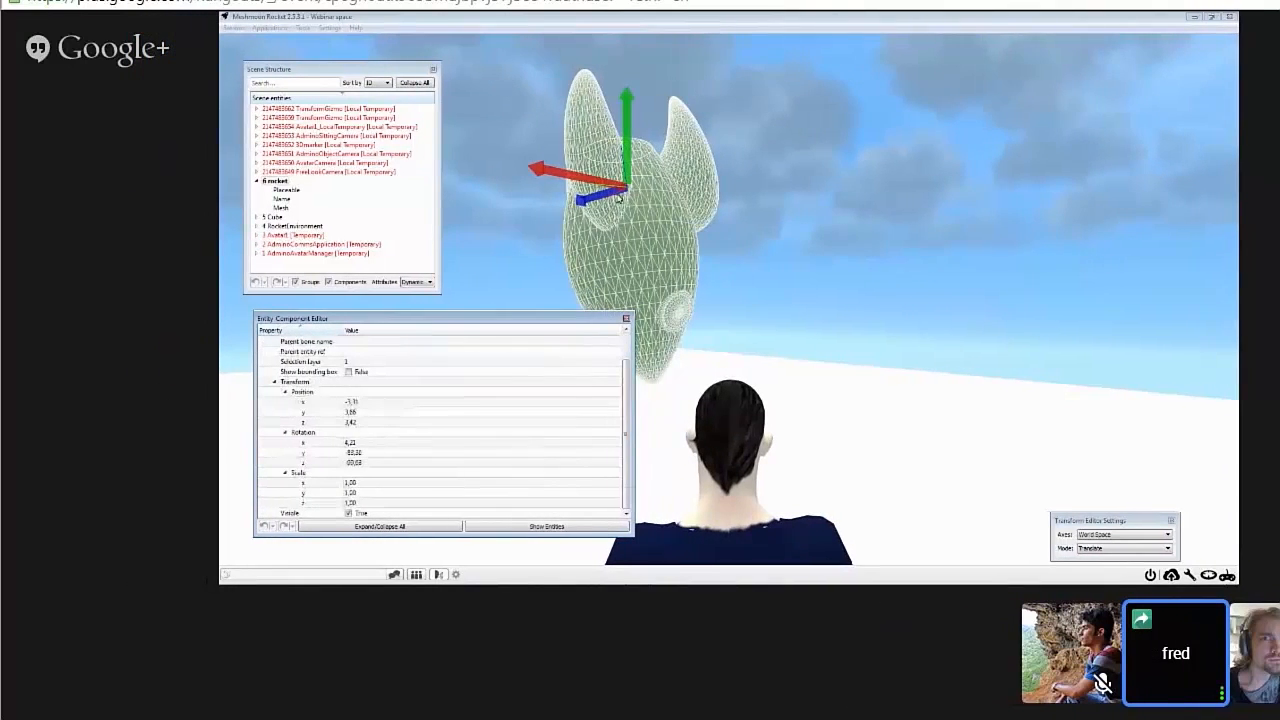
Step: Drag the gizmo to move the rocket to about x −2.52, z 0.36
{"action": "left_click_drag", "start_coordinate": [618, 198], "coordinate": [566, 253]}
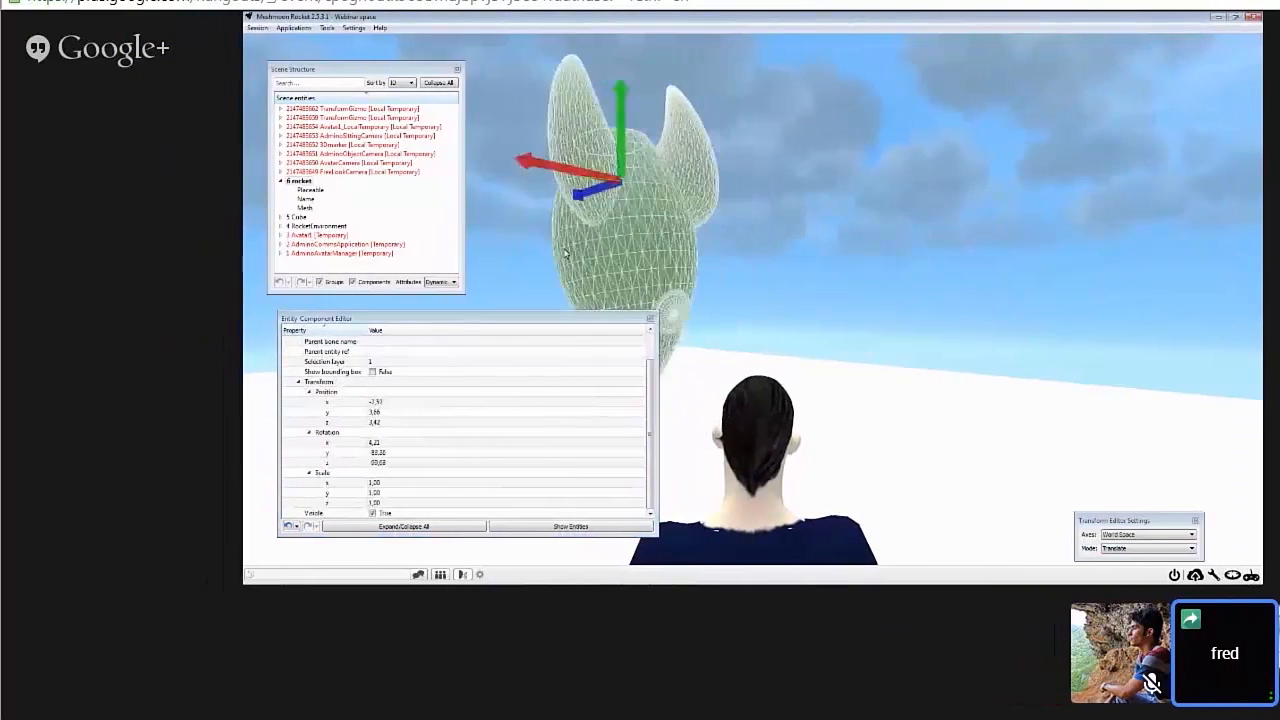
{"action": "left_click_drag", "start_coordinate": [583, 197], "coordinate": [687, 200]}
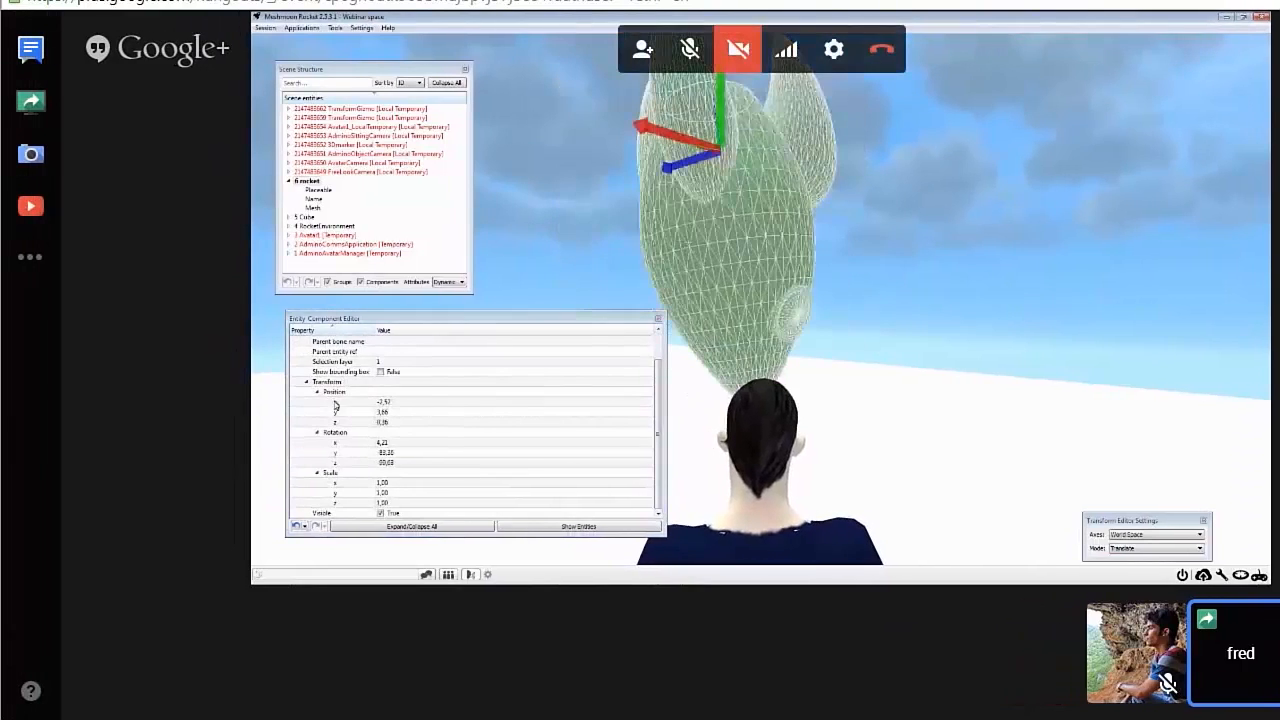
{"action": "double_click", "coordinate": [383, 411]}
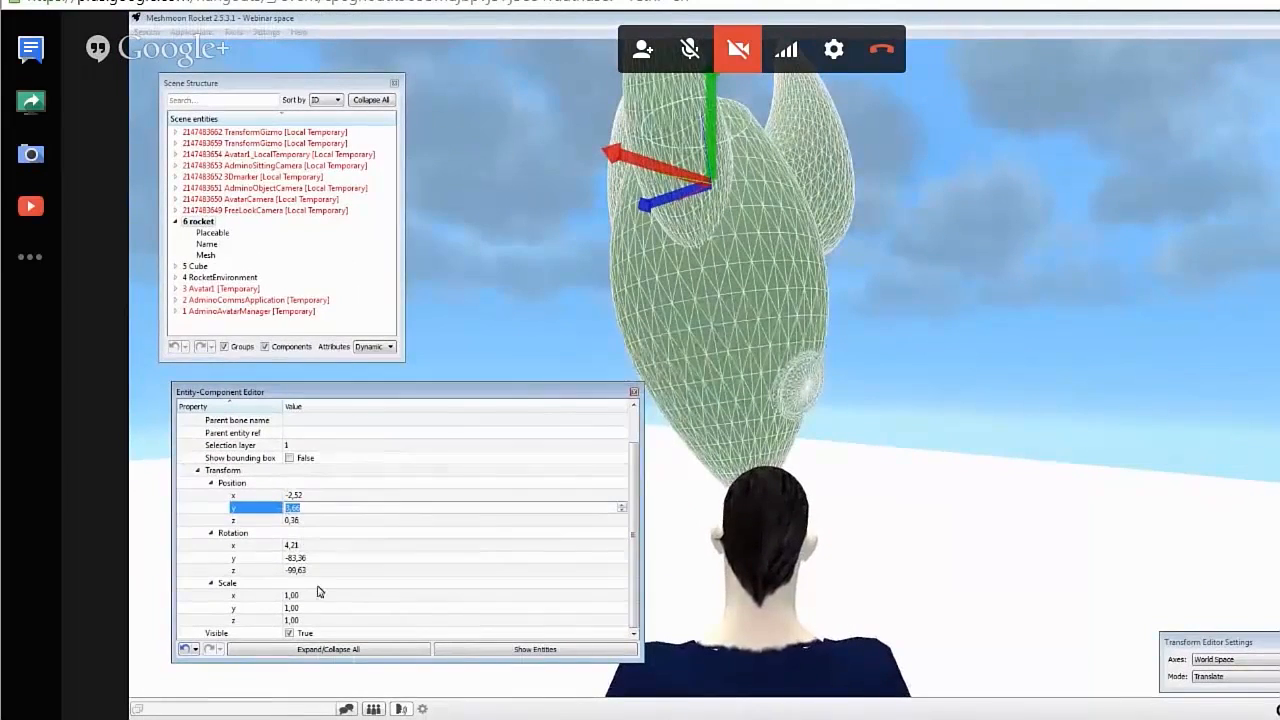
{"action": "scroll", "coordinate": [186, 452], "scroll_direction": "up", "scroll_amount": 1}
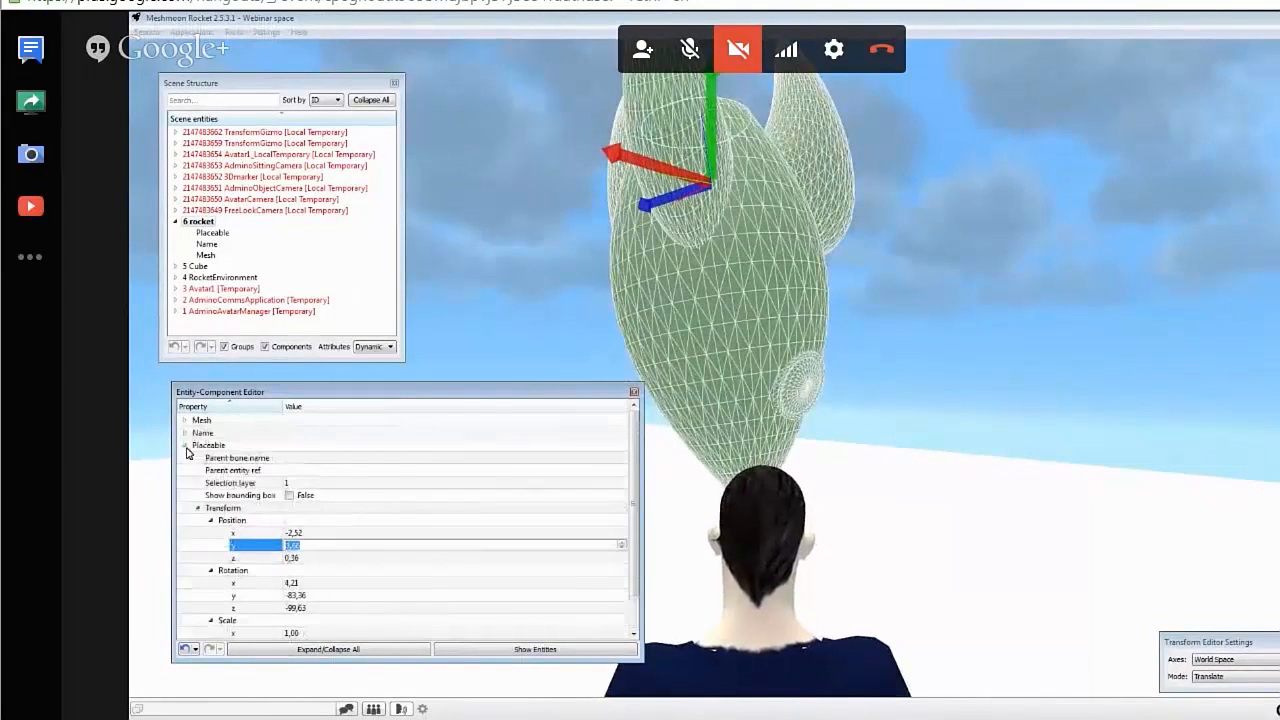
{"action": "left_click", "coordinate": [186, 449]}
{"action": "left_click_drag", "start_coordinate": [497, 392], "coordinate": [1109, 283]}
Step: Open Add new component from the Entity-Component Editor's context menu
{"action": "right_click", "coordinate": [1031, 399]}
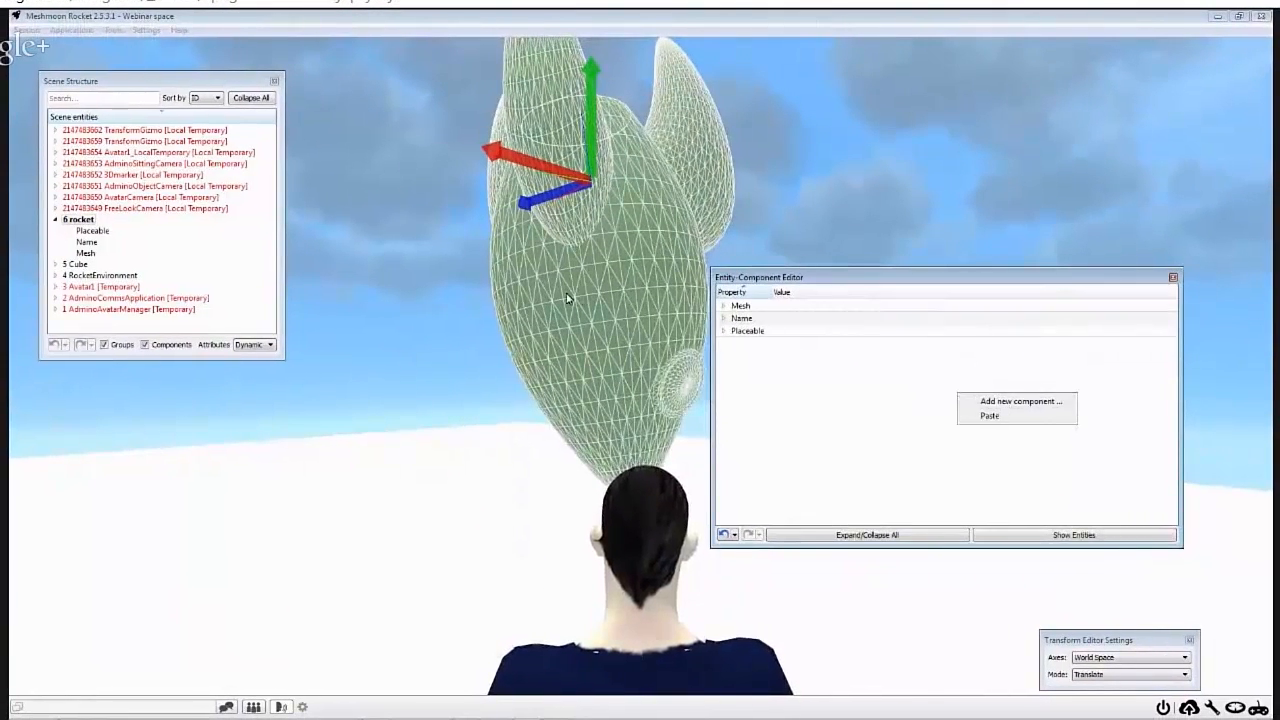
{"action": "left_click", "coordinate": [460, 290]}
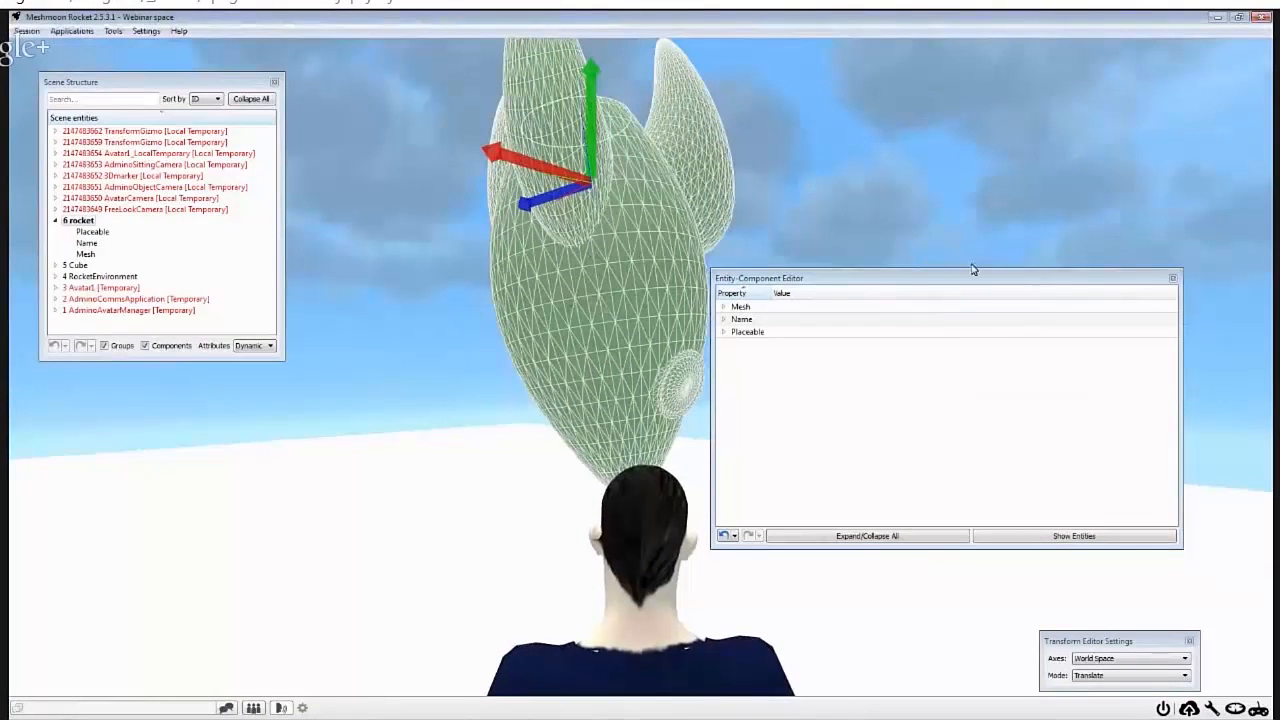
{"action": "left_click_drag", "start_coordinate": [977, 273], "coordinate": [943, 249]}
{"action": "right_click", "coordinate": [862, 336]}
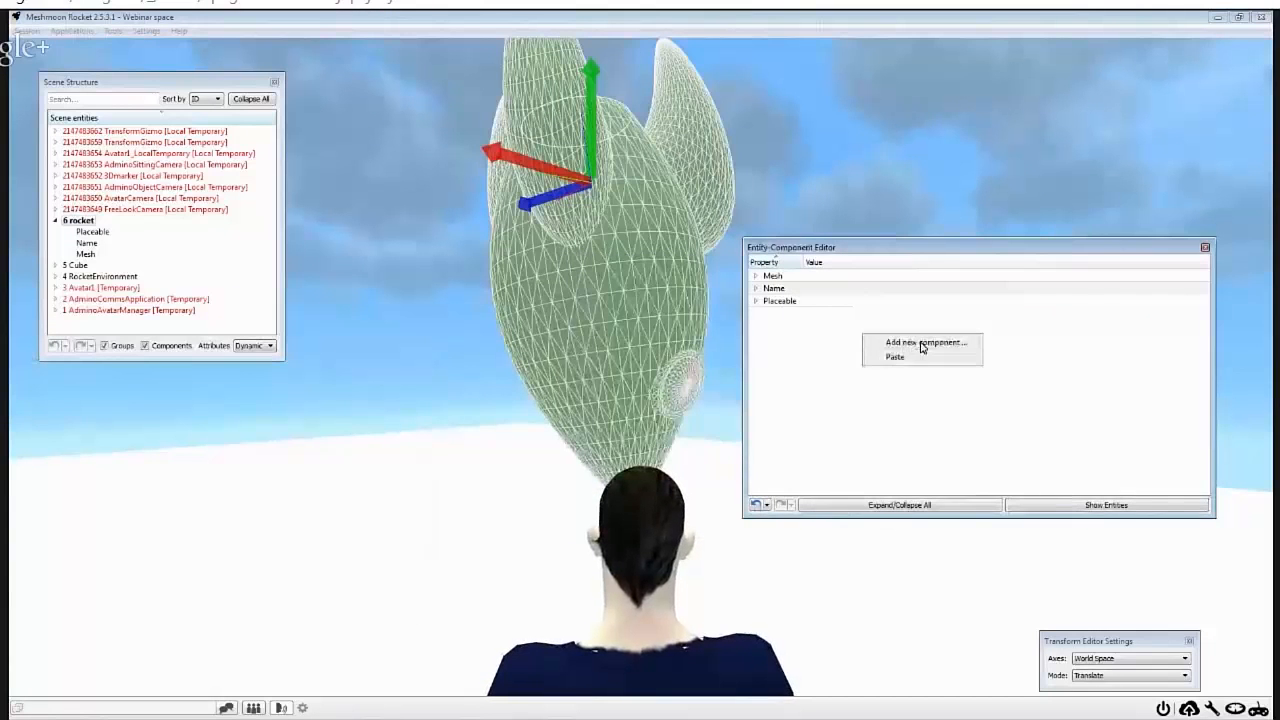
{"action": "left_click", "coordinate": [922, 343]}
{"action": "key", "text": "Escape"}
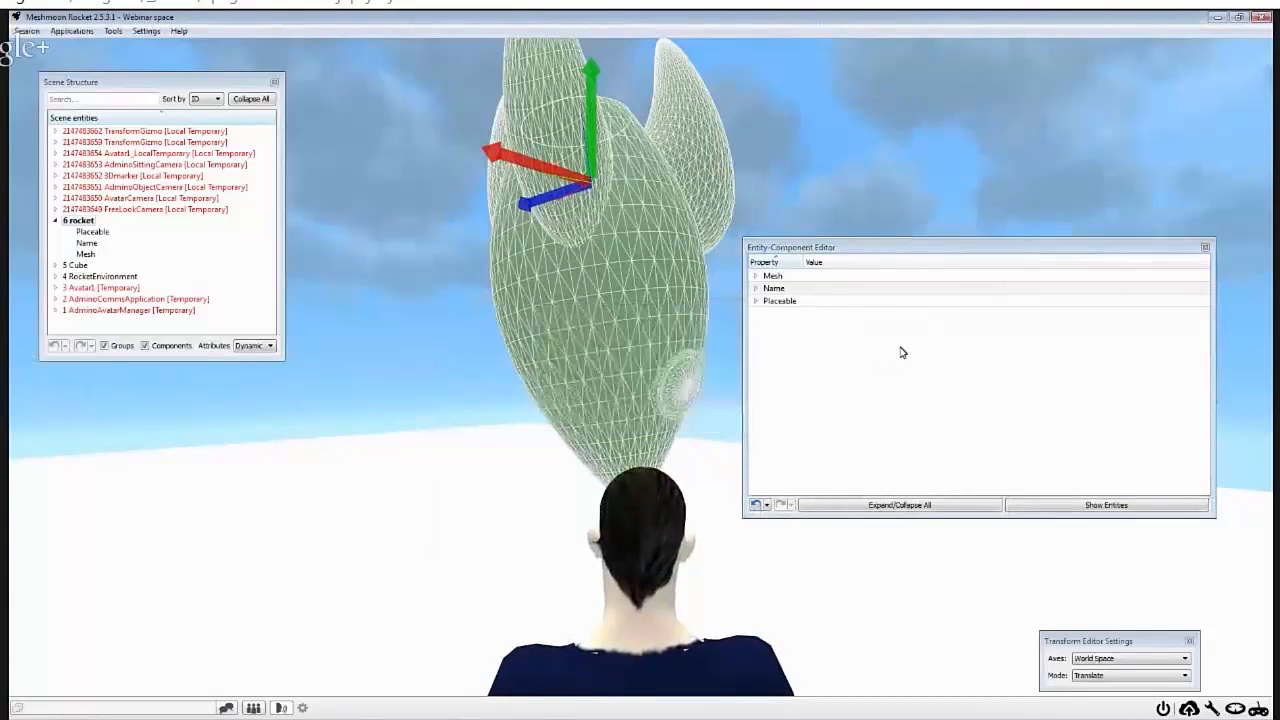
{"action": "right_click", "coordinate": [966, 414]}
{"action": "left_click", "coordinate": [1000, 421]}
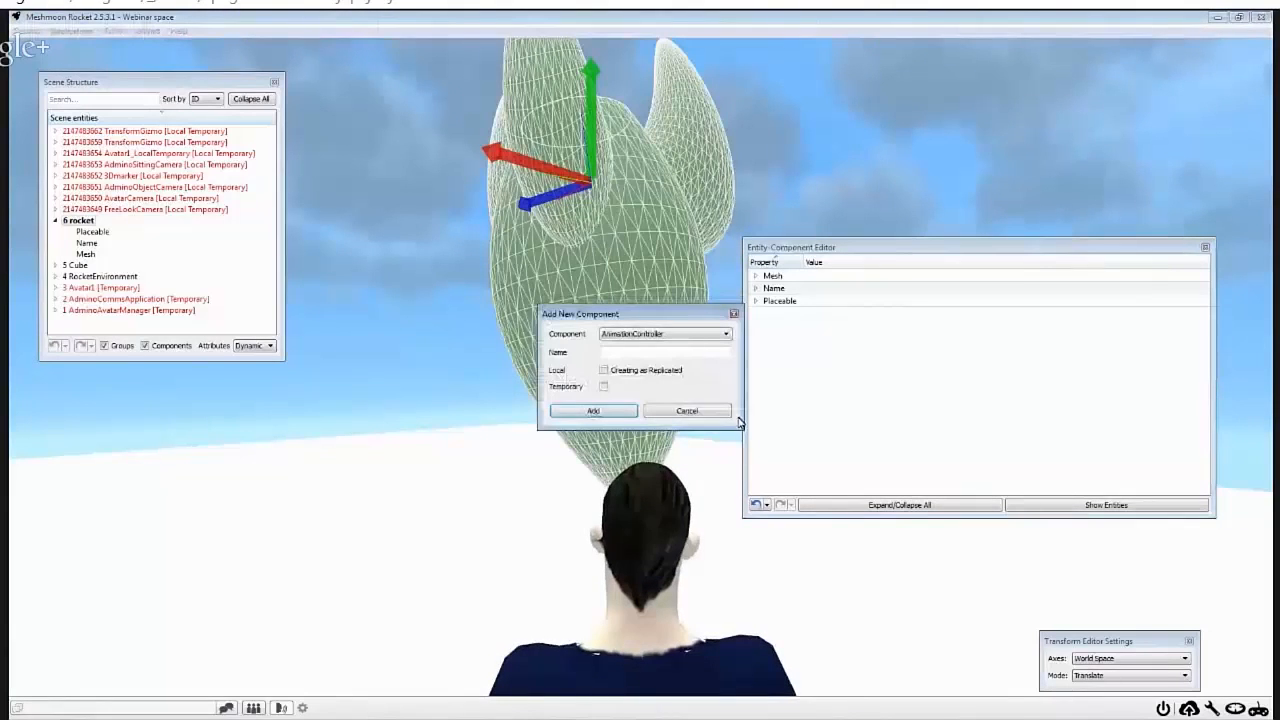
Step: Choose RigidBody from the component types and add it to the rocket
{"action": "left_click", "coordinate": [669, 334]}
{"action": "scroll", "coordinate": [650, 385], "scroll_direction": "down", "scroll_amount": 5}
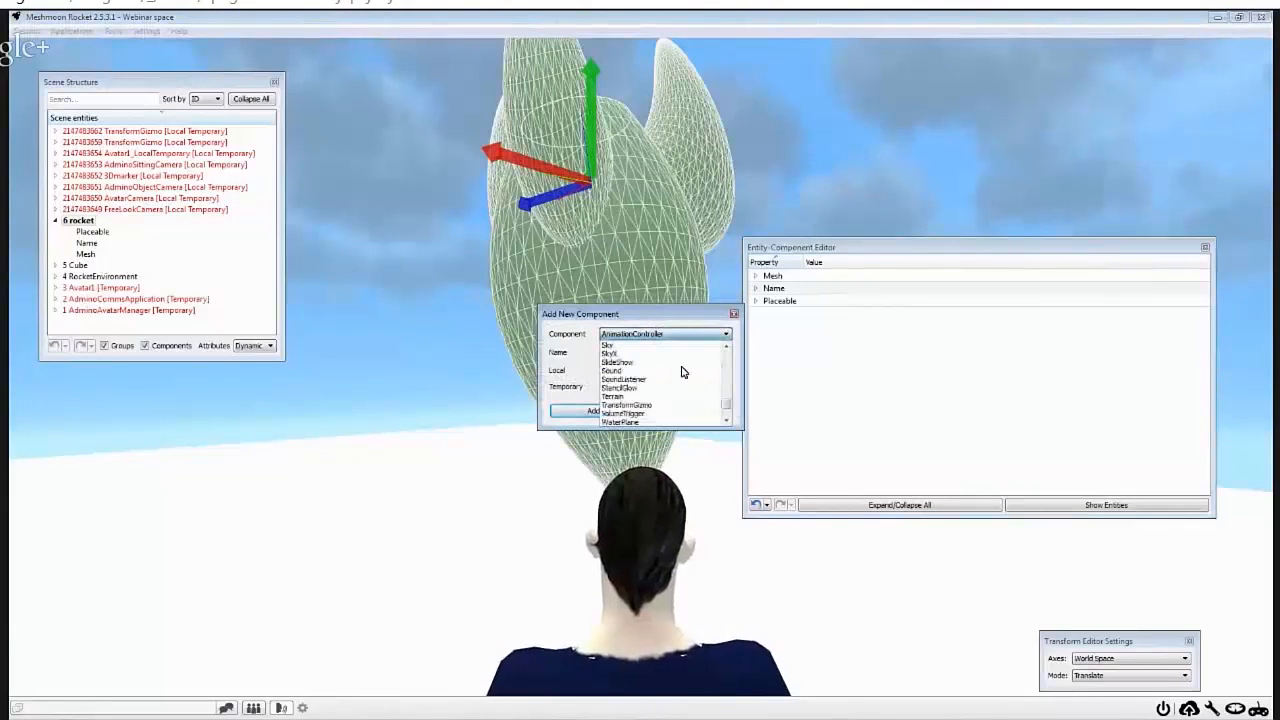
{"action": "left_click", "coordinate": [594, 386]}
{"action": "left_click", "coordinate": [643, 335]}
{"action": "scroll", "coordinate": [642, 396], "scroll_direction": "up", "scroll_amount": 12}
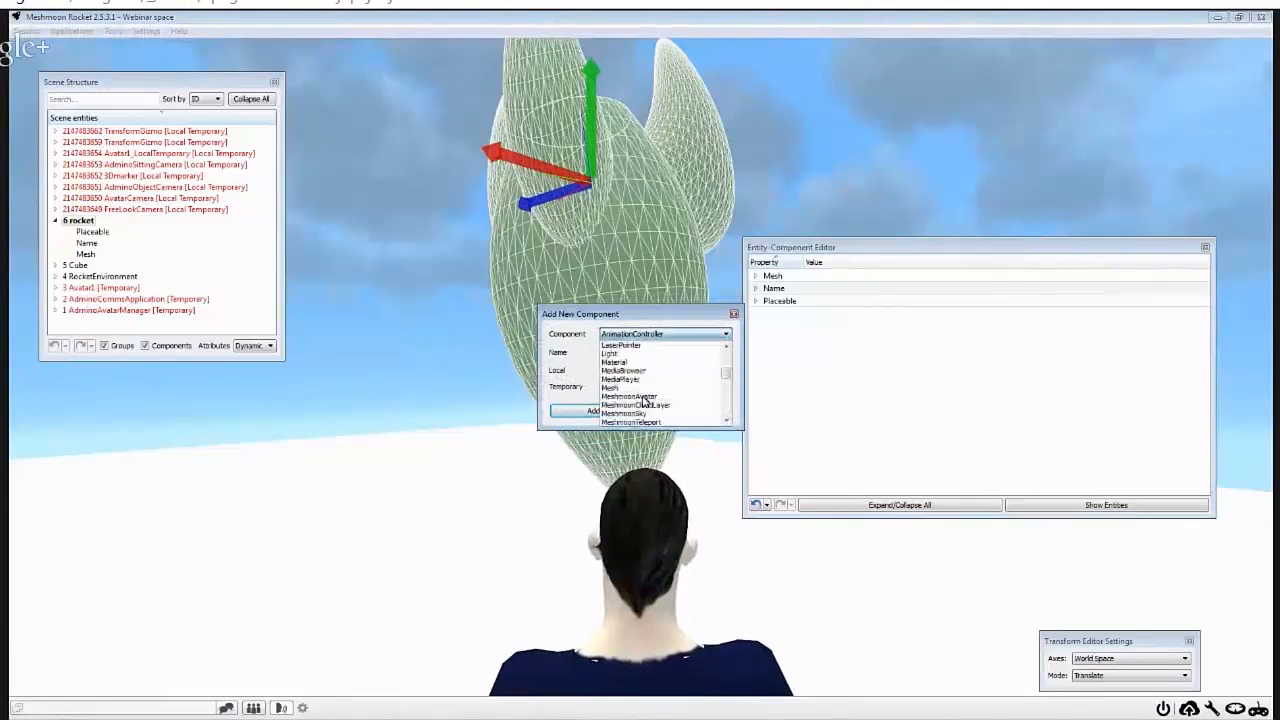
{"action": "scroll", "coordinate": [632, 380], "scroll_direction": "down", "scroll_amount": 5}
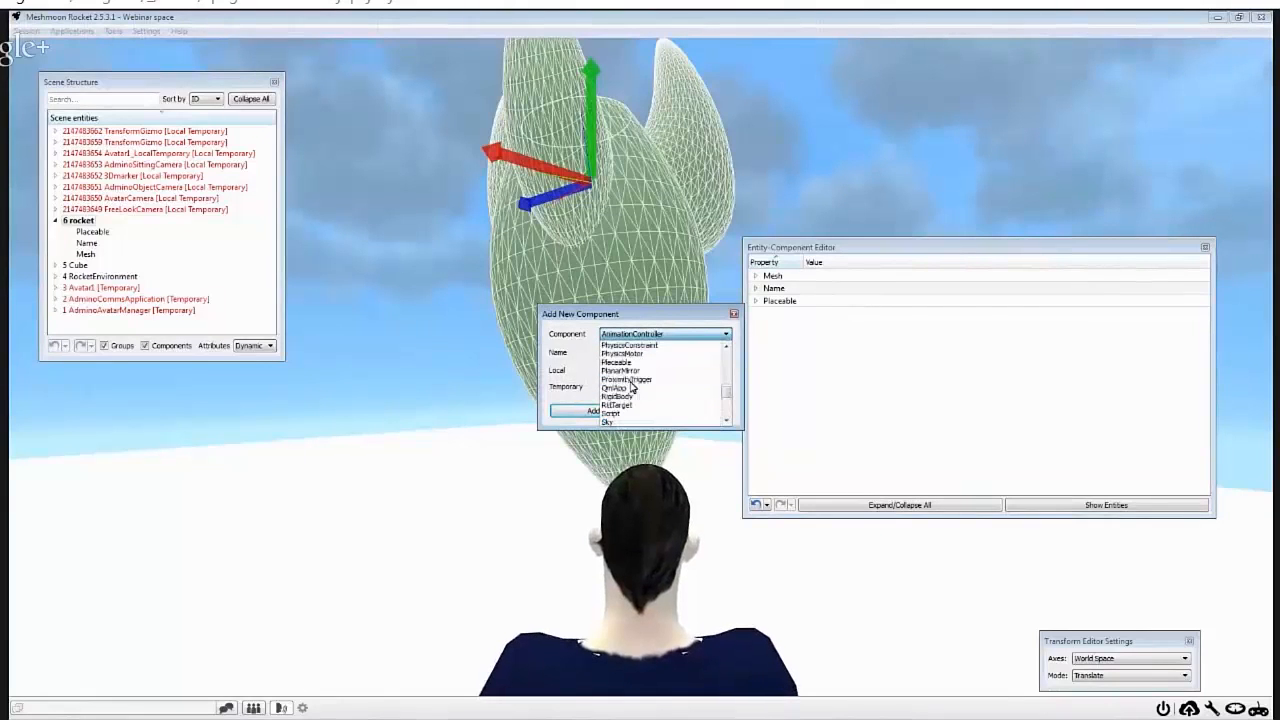
{"action": "left_click", "coordinate": [632, 396]}
{"action": "left_click", "coordinate": [624, 411]}
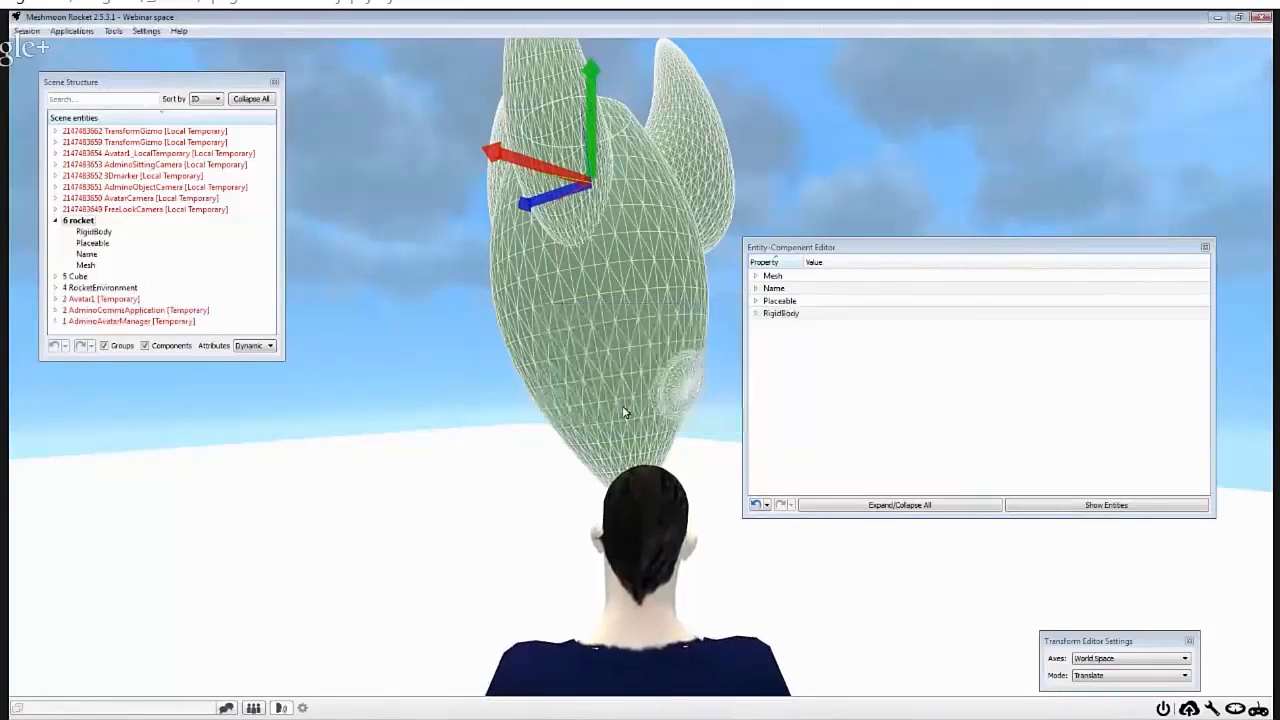
Step: Set the RigidBody's Shape type to TriMesh
{"action": "left_click", "coordinate": [755, 314]}
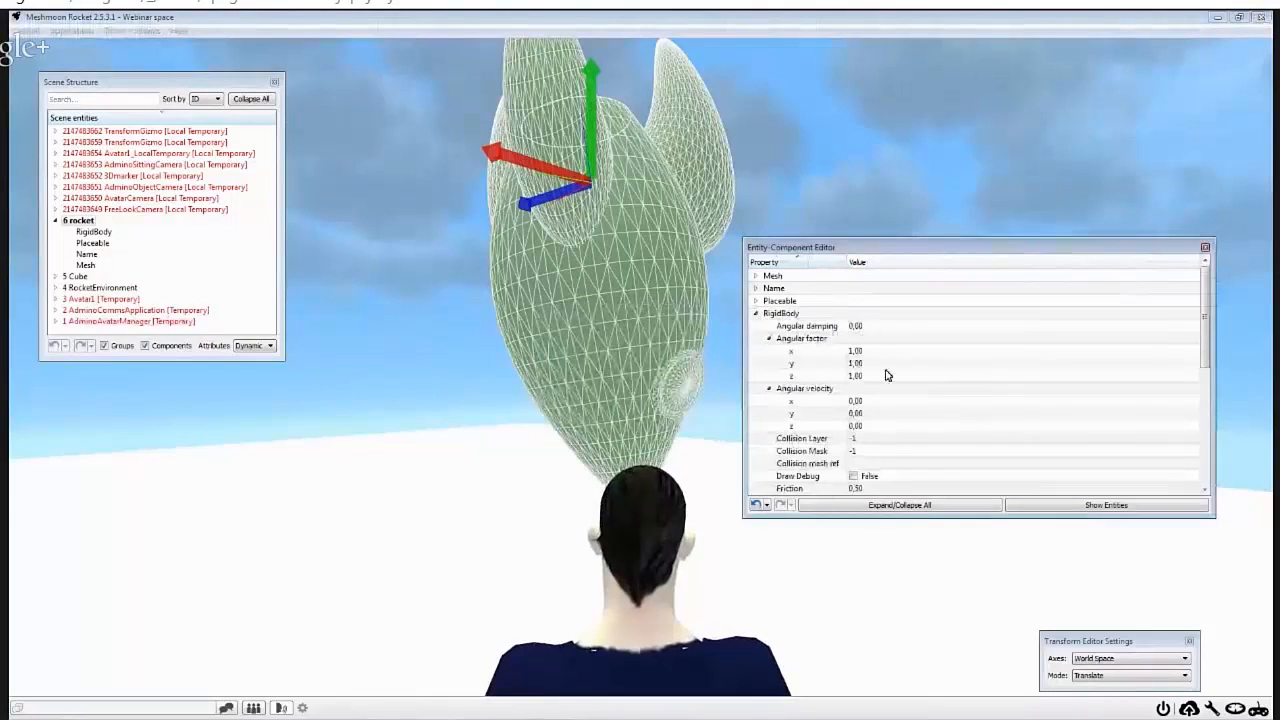
{"action": "scroll", "coordinate": [887, 372], "scroll_direction": "down", "scroll_amount": 3}
{"action": "scroll", "coordinate": [887, 373], "scroll_direction": "down", "scroll_amount": 3}
{"action": "left_click", "coordinate": [885, 426]}
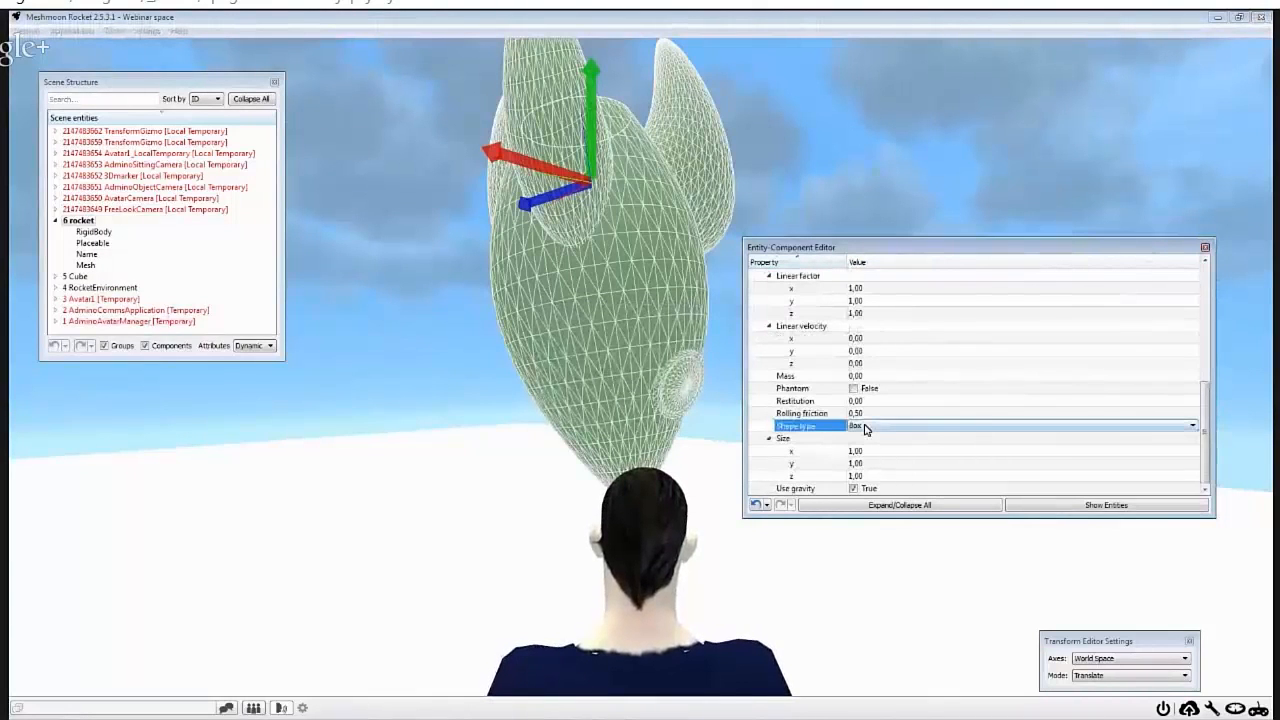
{"action": "left_click", "coordinate": [885, 426]}
{"action": "left_click", "coordinate": [890, 470]}
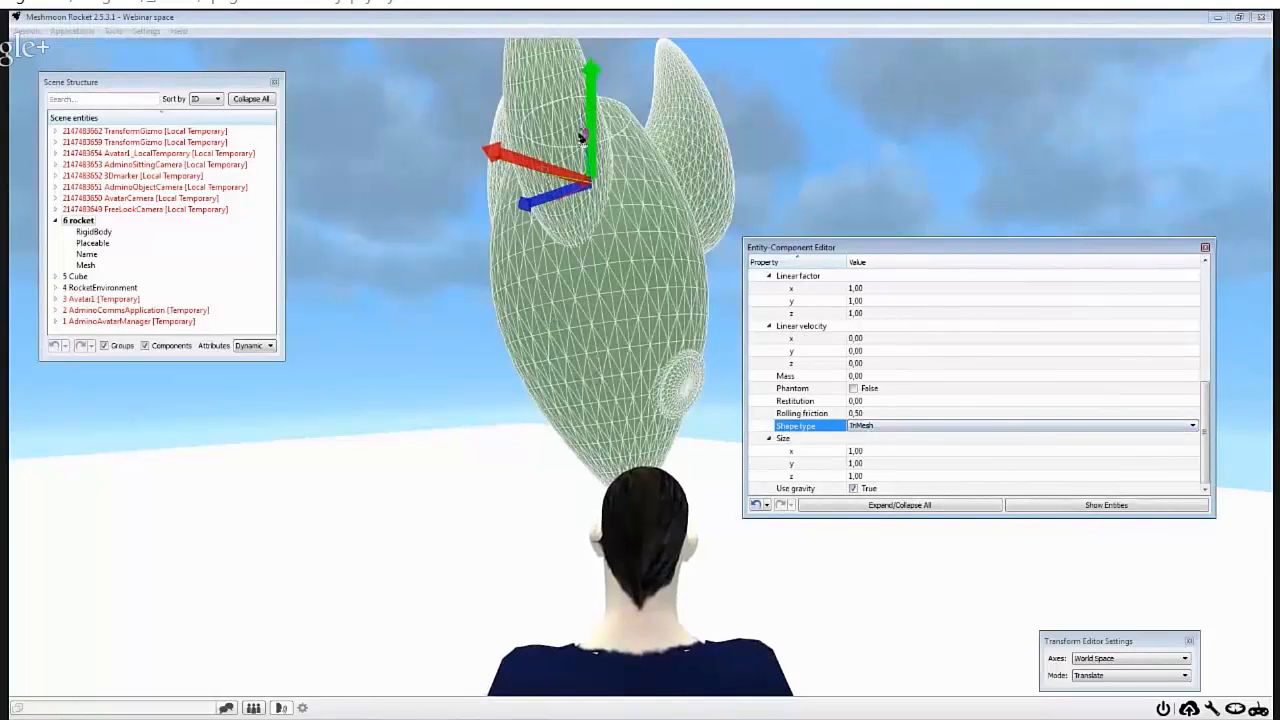
{"action": "scroll", "coordinate": [917, 416], "scroll_direction": "up", "scroll_amount": 6}
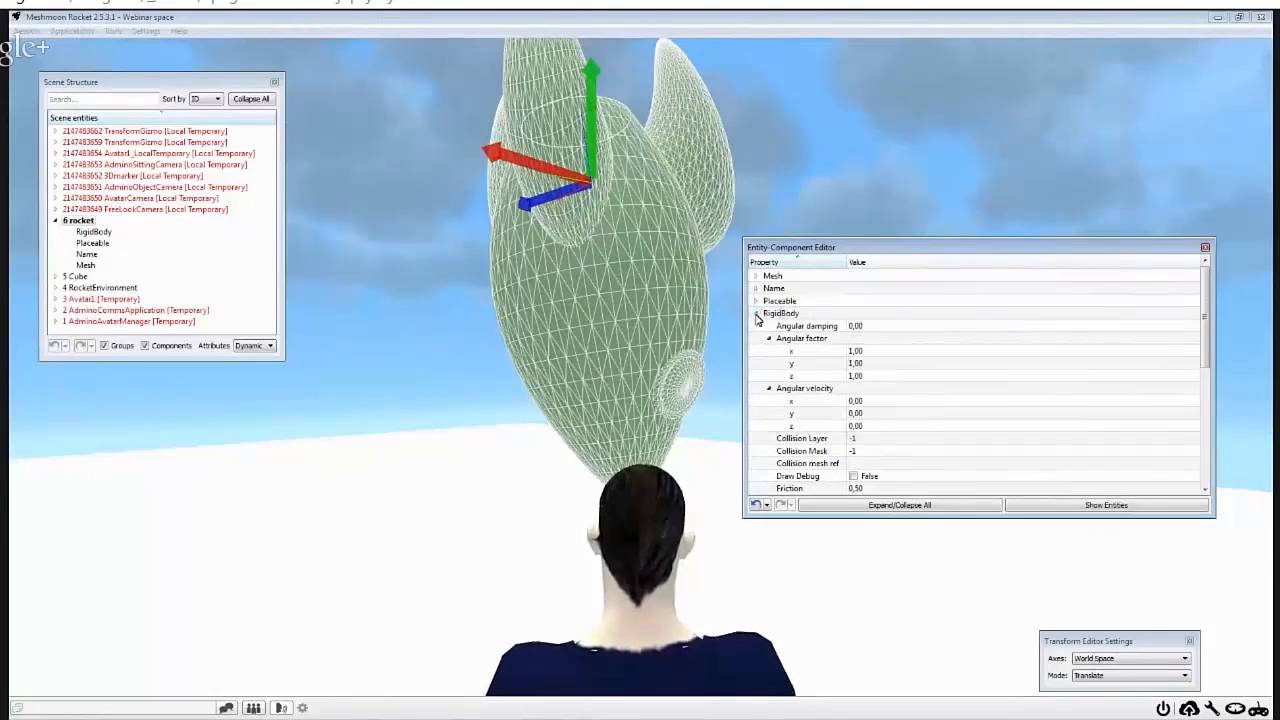
Step: Collapse RigidBody, then open and cancel the Add New Component dialog
{"action": "left_click", "coordinate": [757, 315]}
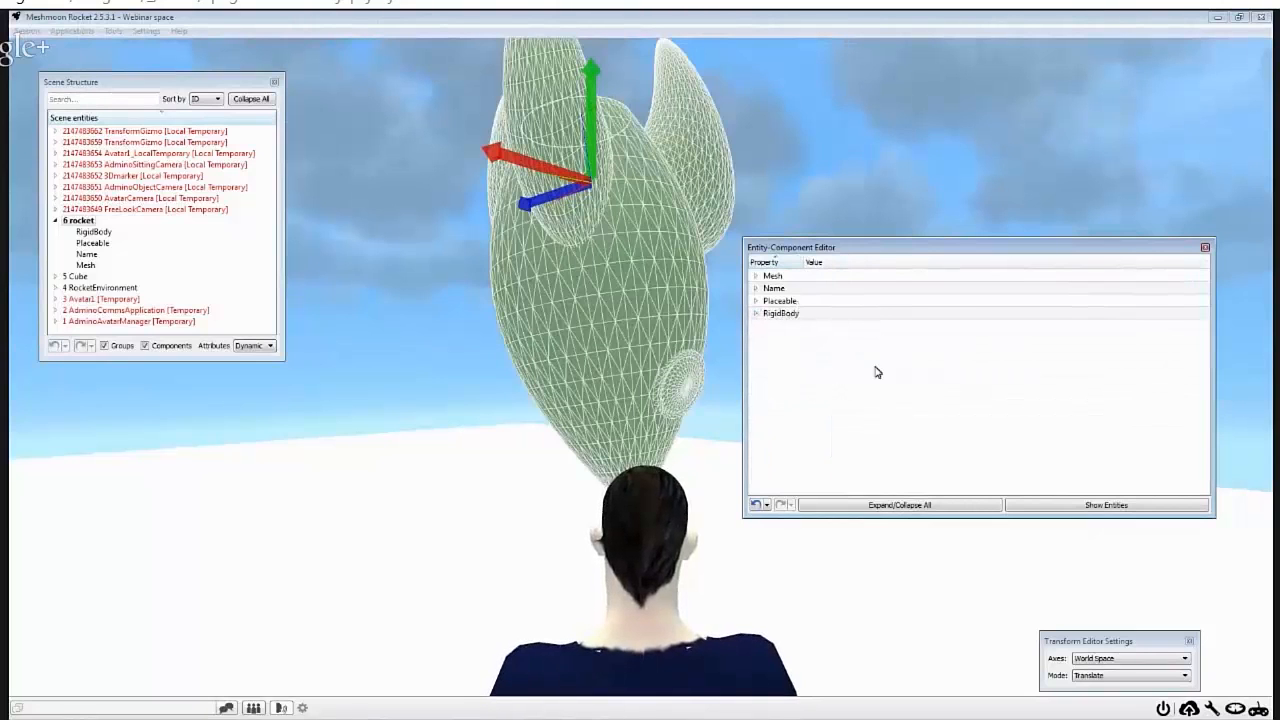
{"action": "right_click", "coordinate": [876, 372]}
{"action": "left_click", "coordinate": [924, 376]}
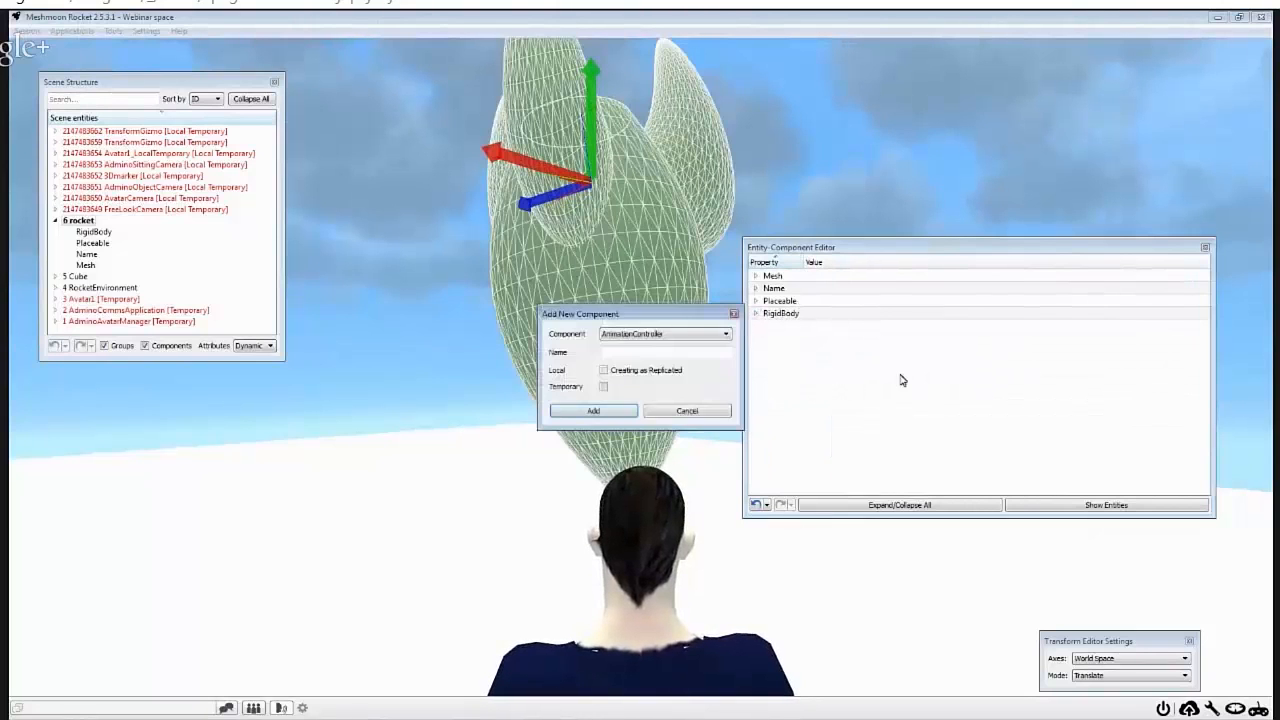
{"action": "left_click", "coordinate": [635, 333]}
{"action": "scroll", "coordinate": [640, 368], "scroll_direction": "down", "scroll_amount": 5}
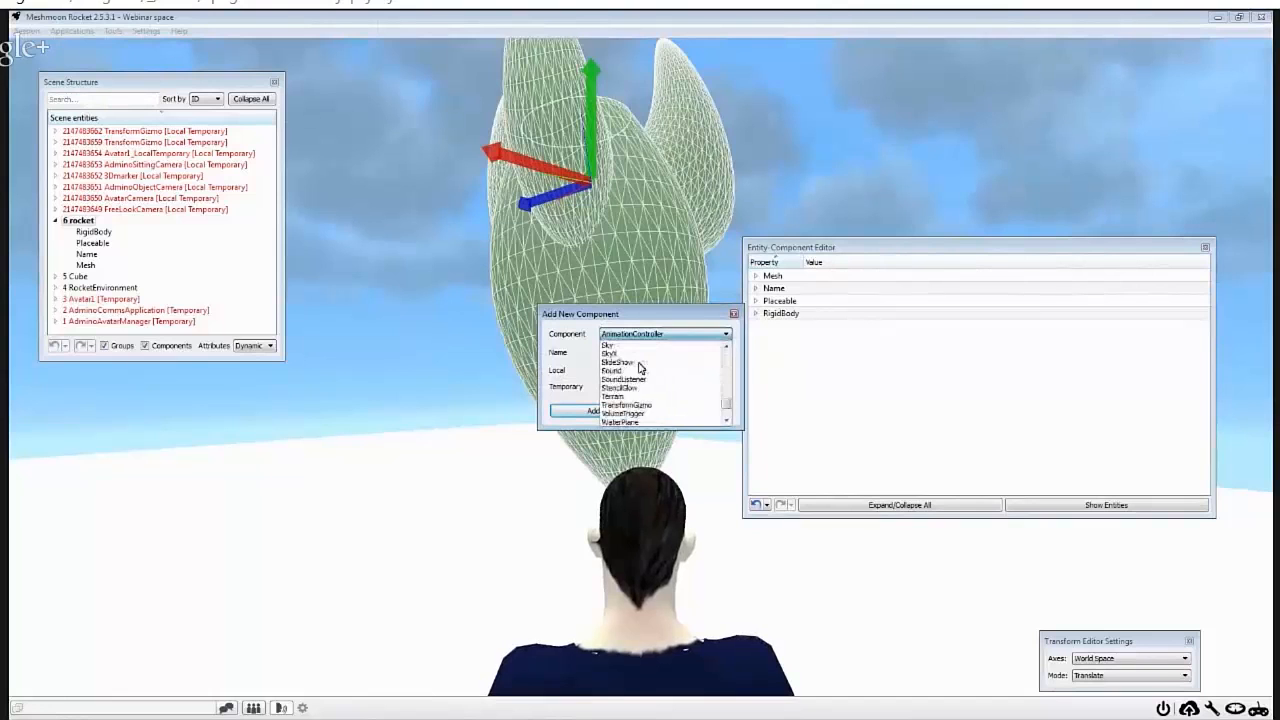
{"action": "scroll", "coordinate": [640, 368], "scroll_direction": "up", "scroll_amount": 6}
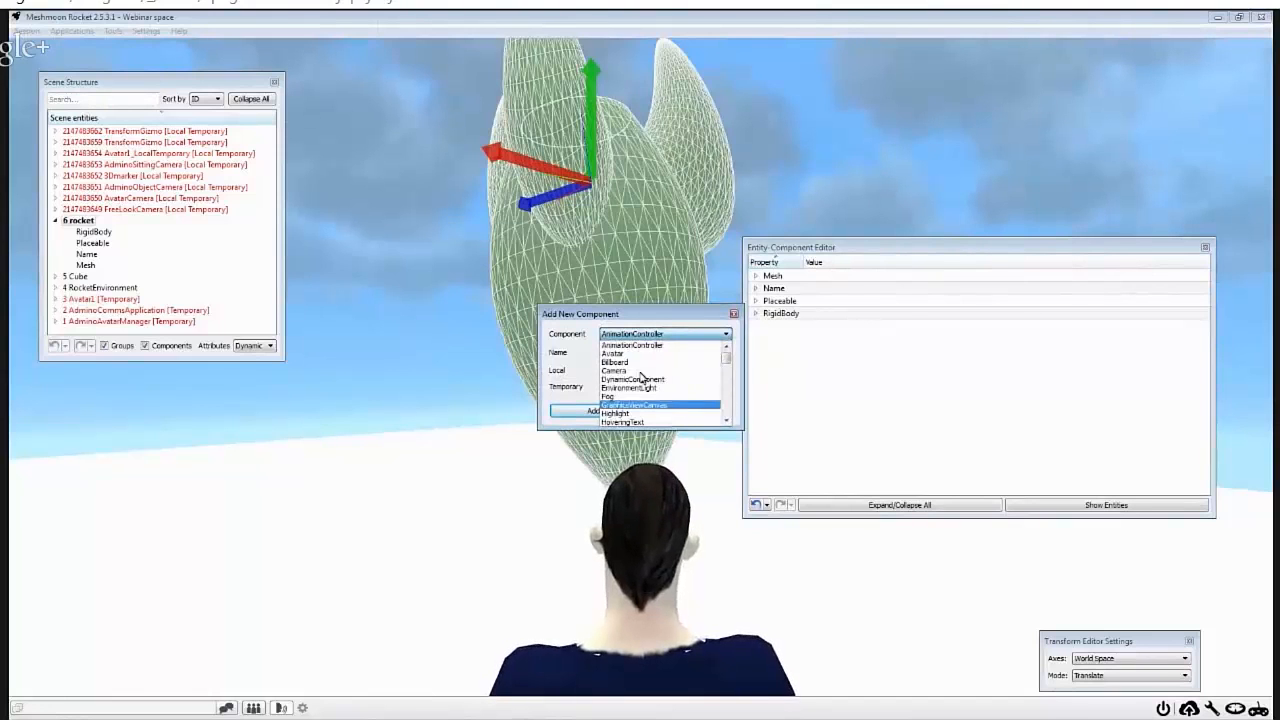
{"action": "left_click", "coordinate": [735, 315]}
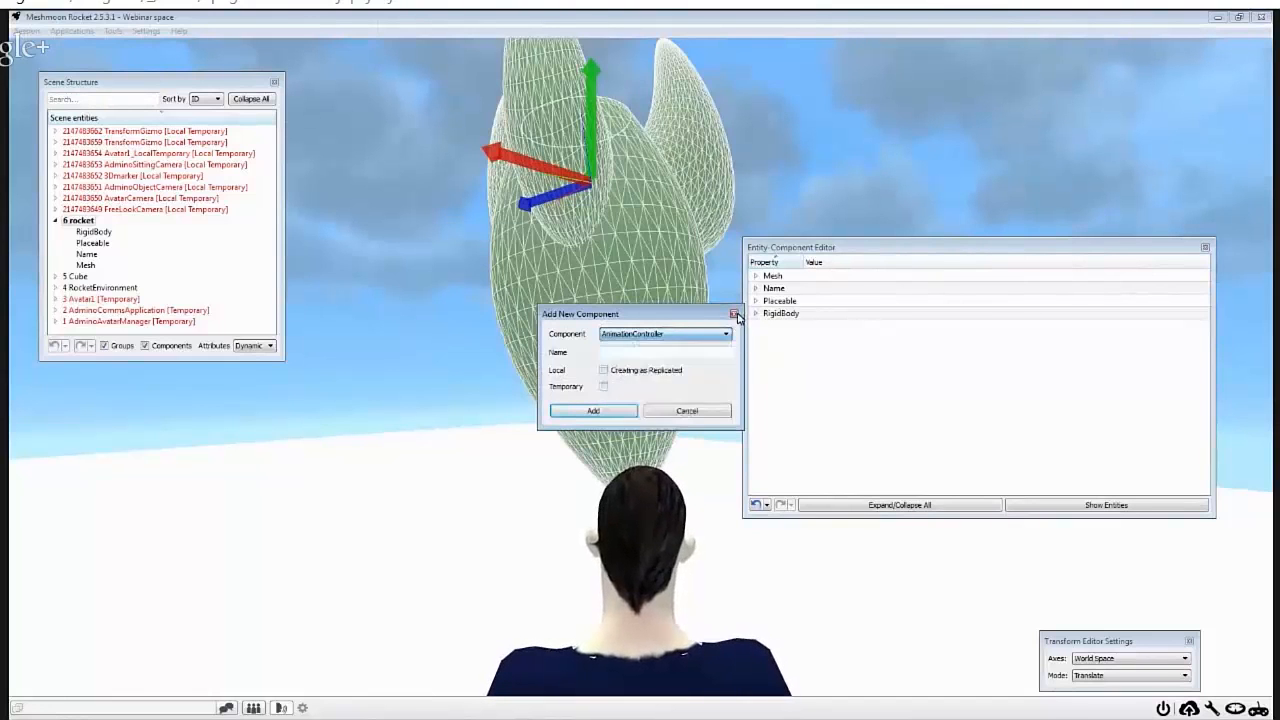
{"action": "left_click", "coordinate": [735, 315]}
Step: Delete the RigidBody component and close the Entity-Component Editor
{"action": "right_click", "coordinate": [776, 315]}
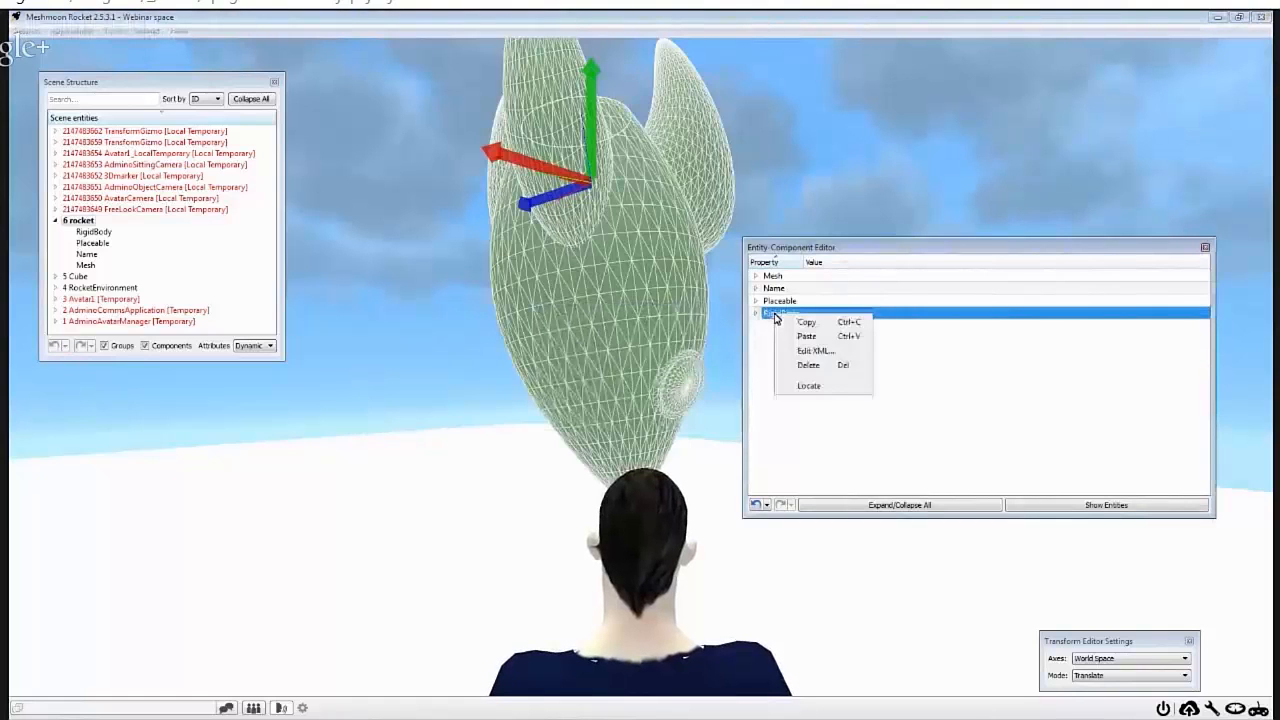
{"action": "left_click", "coordinate": [808, 365]}
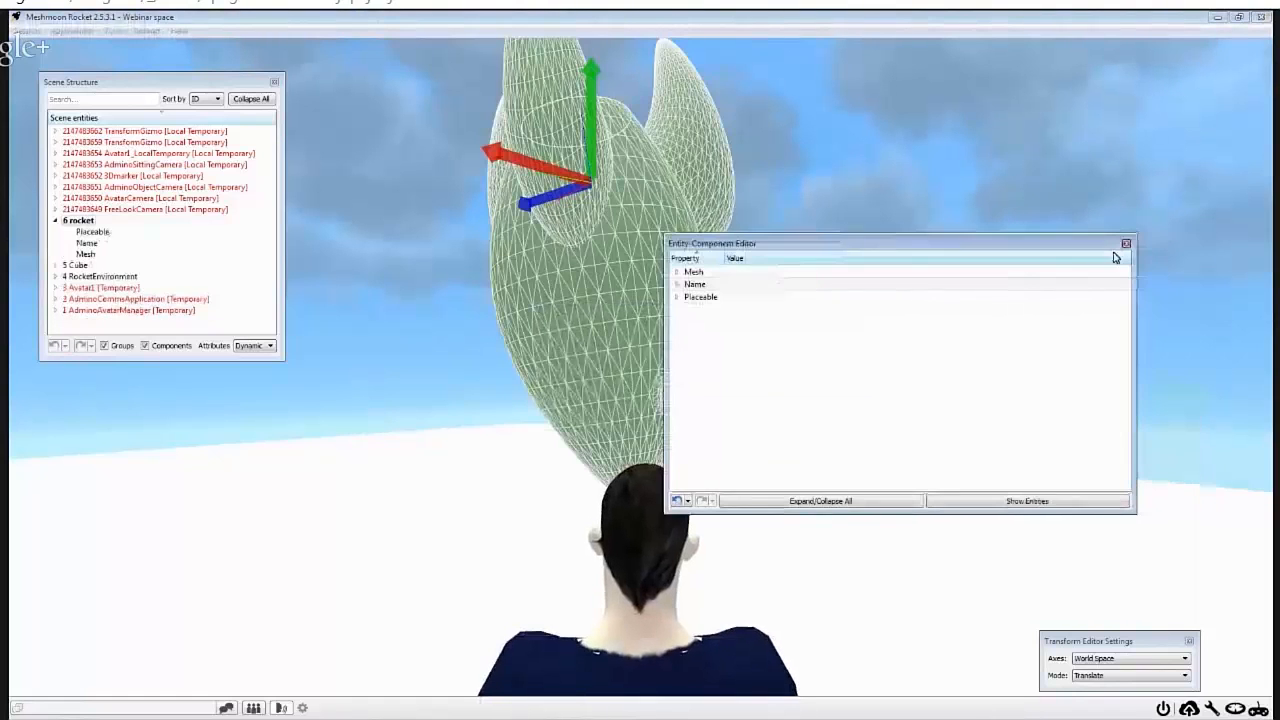
{"action": "left_click", "coordinate": [1126, 243]}
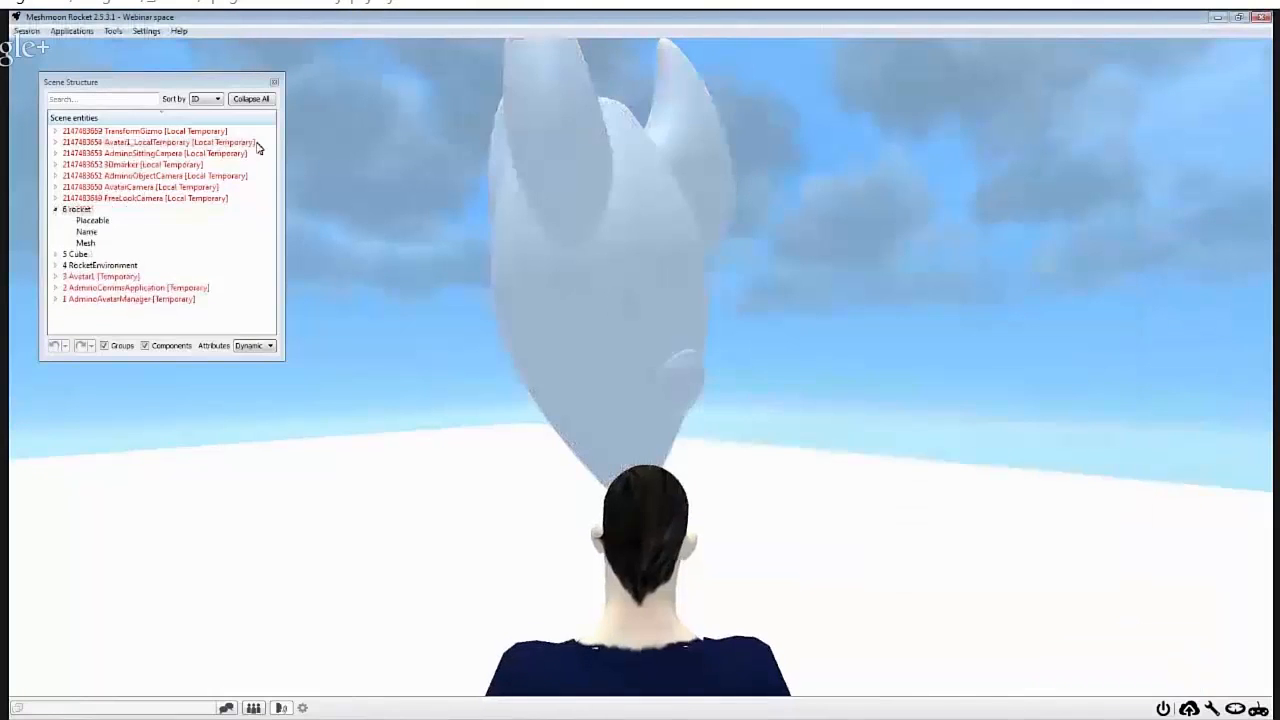
Step: Close Scene Structure, enter build mode, and cycle the panel through Environment and Blocks to Physics
{"action": "left_click", "coordinate": [274, 82]}
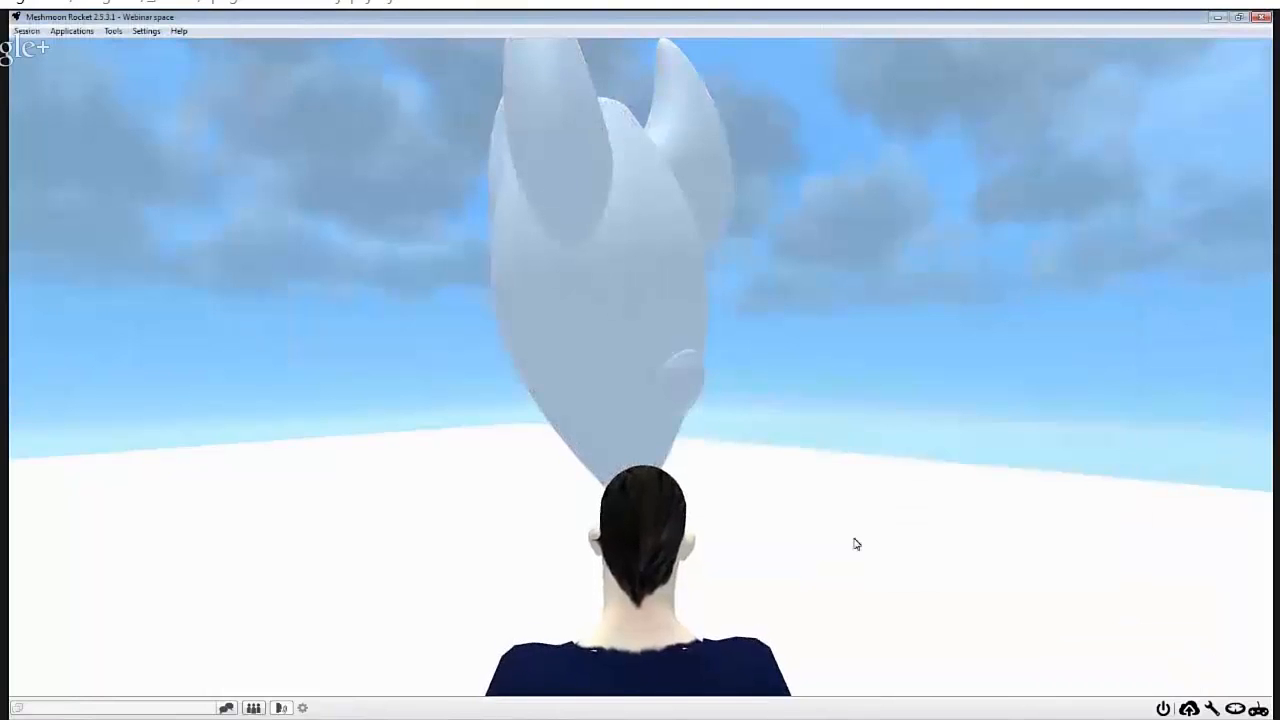
{"action": "left_click", "coordinate": [1211, 708]}
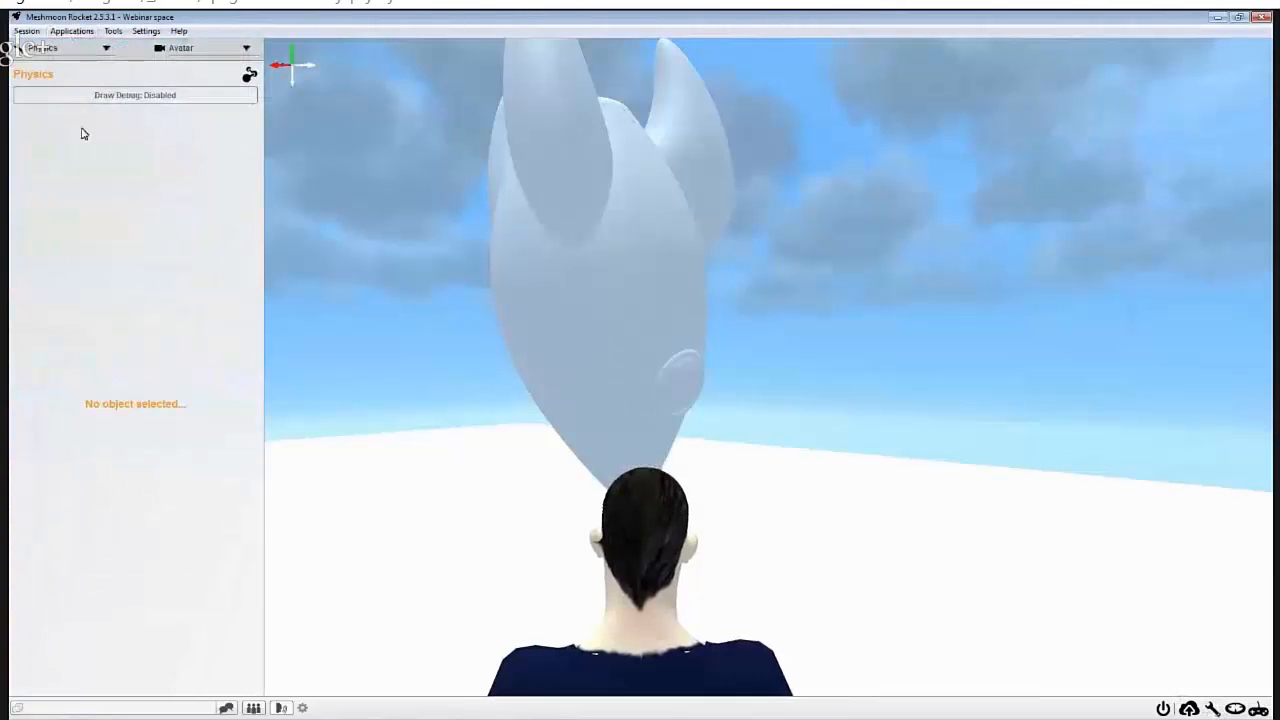
{"action": "left_click", "coordinate": [32, 47]}
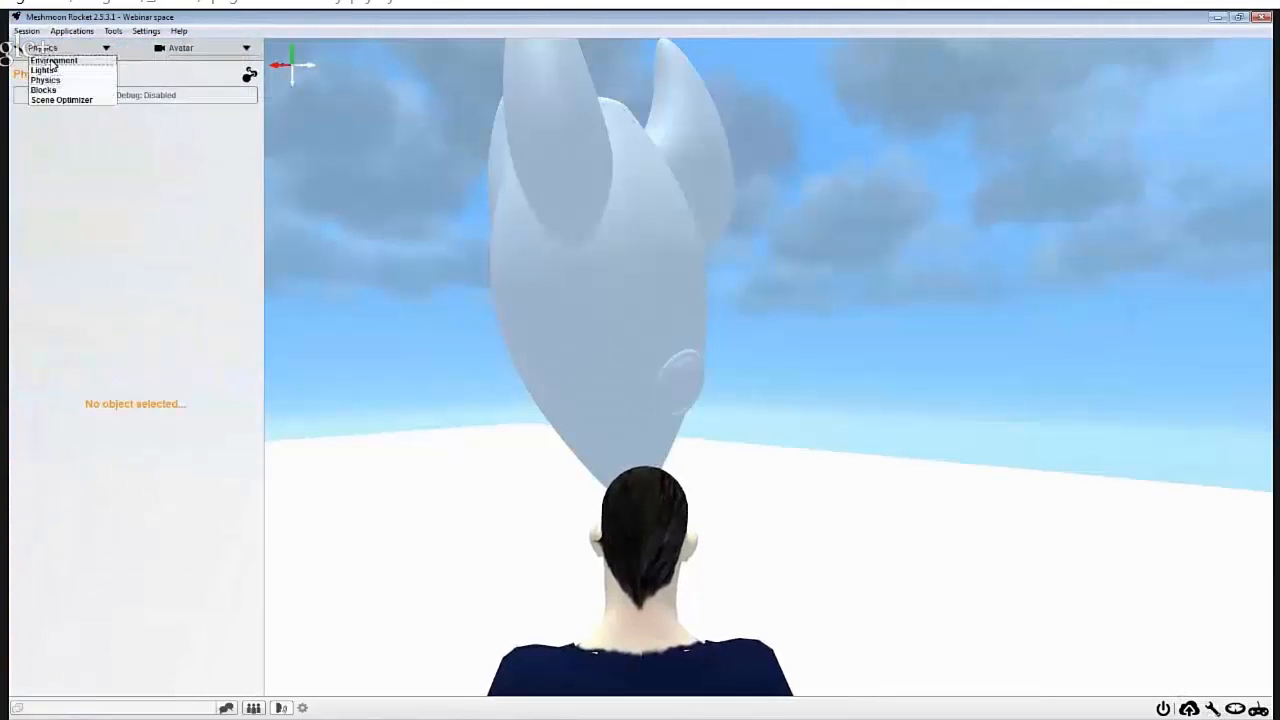
{"action": "left_click", "coordinate": [50, 61]}
{"action": "left_click", "coordinate": [40, 47]}
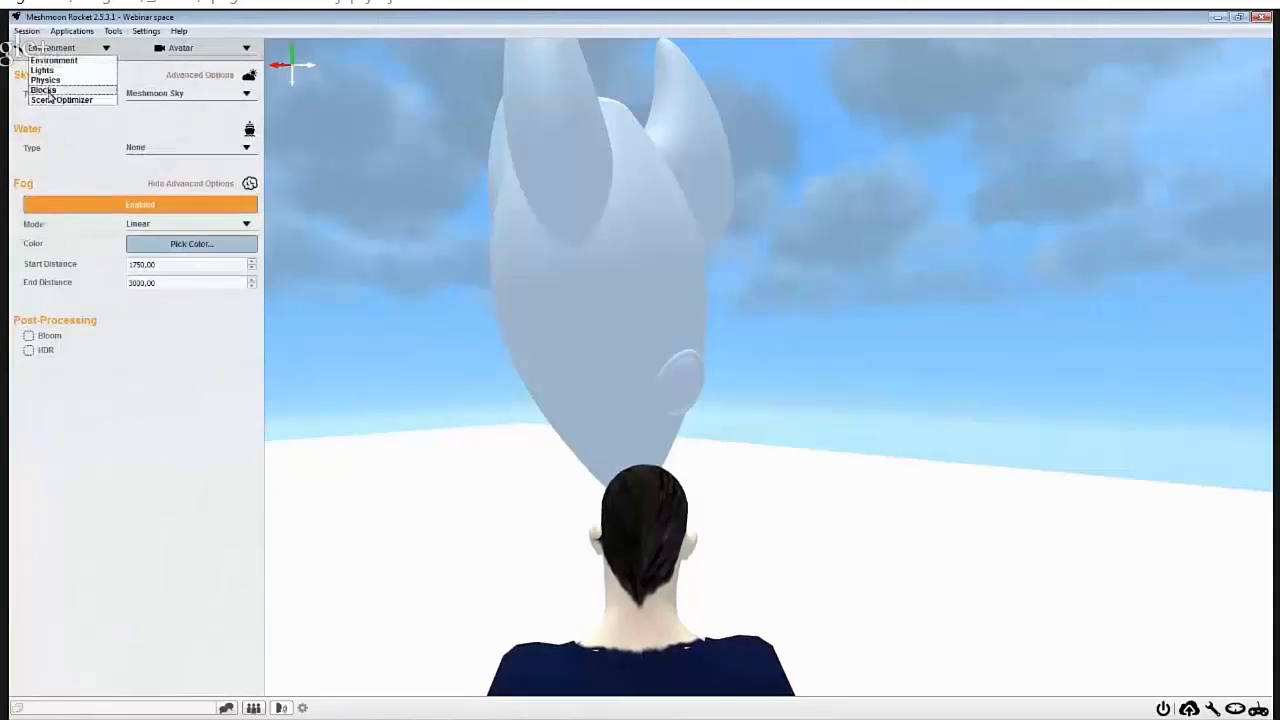
{"action": "left_click", "coordinate": [45, 90]}
{"action": "left_click", "coordinate": [40, 47]}
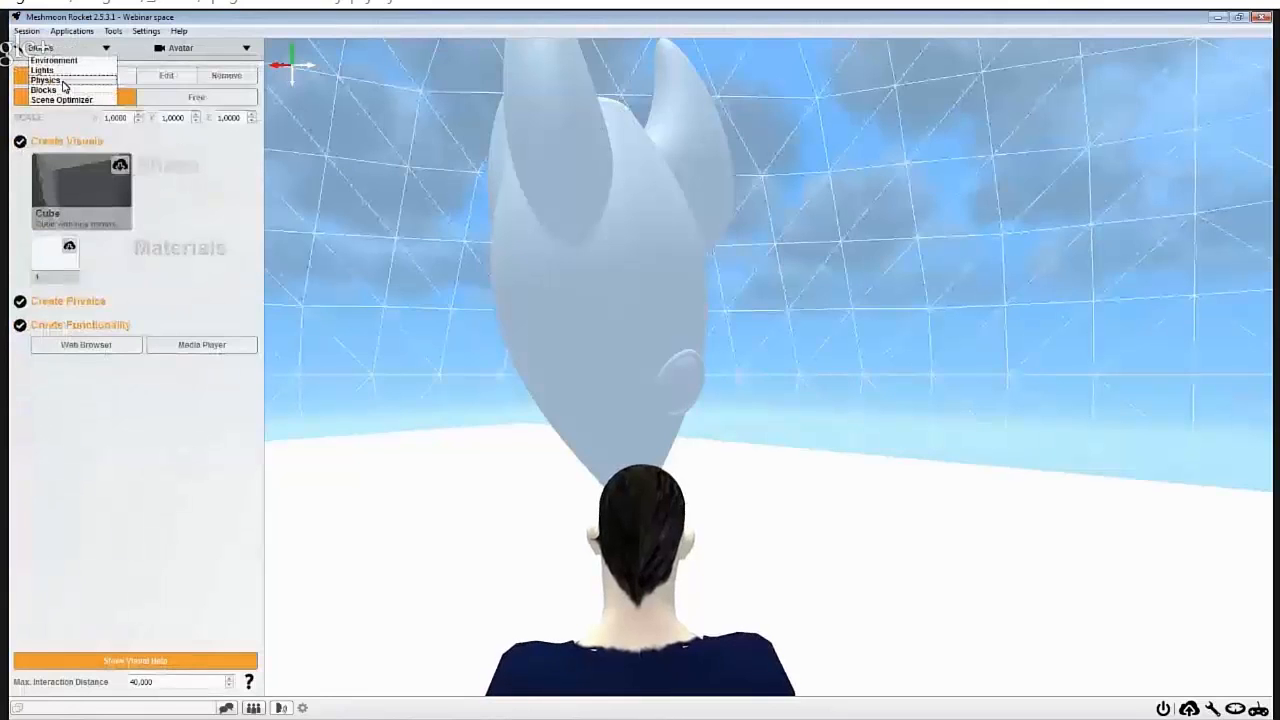
{"action": "left_click", "coordinate": [45, 79]}
Step: Apply physics to the rocket with a High Detail Mesh Shape
{"action": "left_click", "coordinate": [575, 302]}
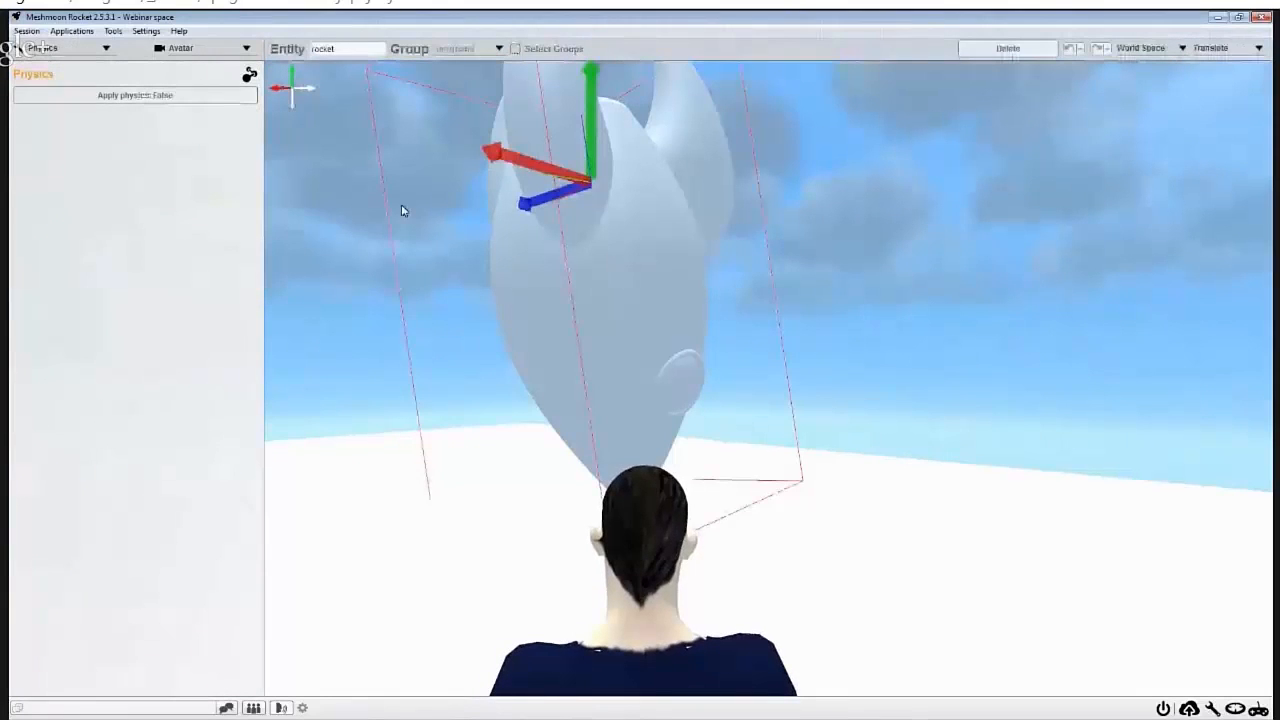
{"action": "left_click", "coordinate": [126, 96]}
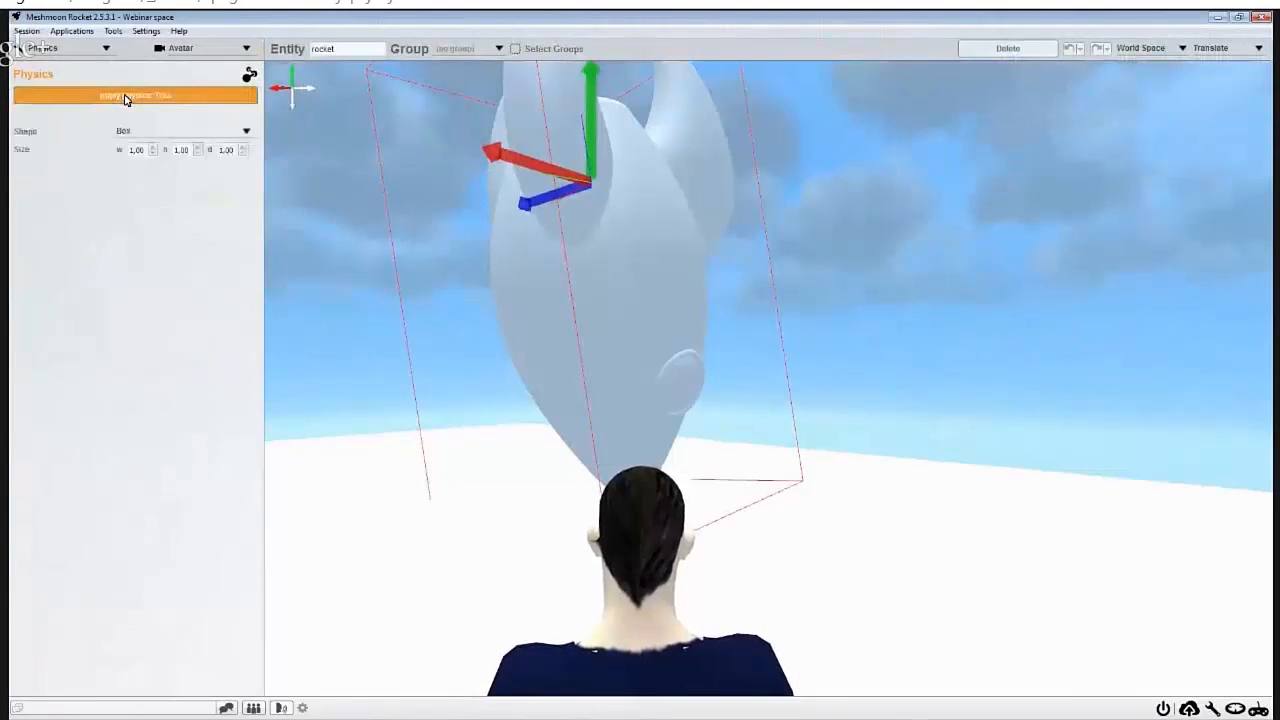
{"action": "left_click", "coordinate": [124, 134]}
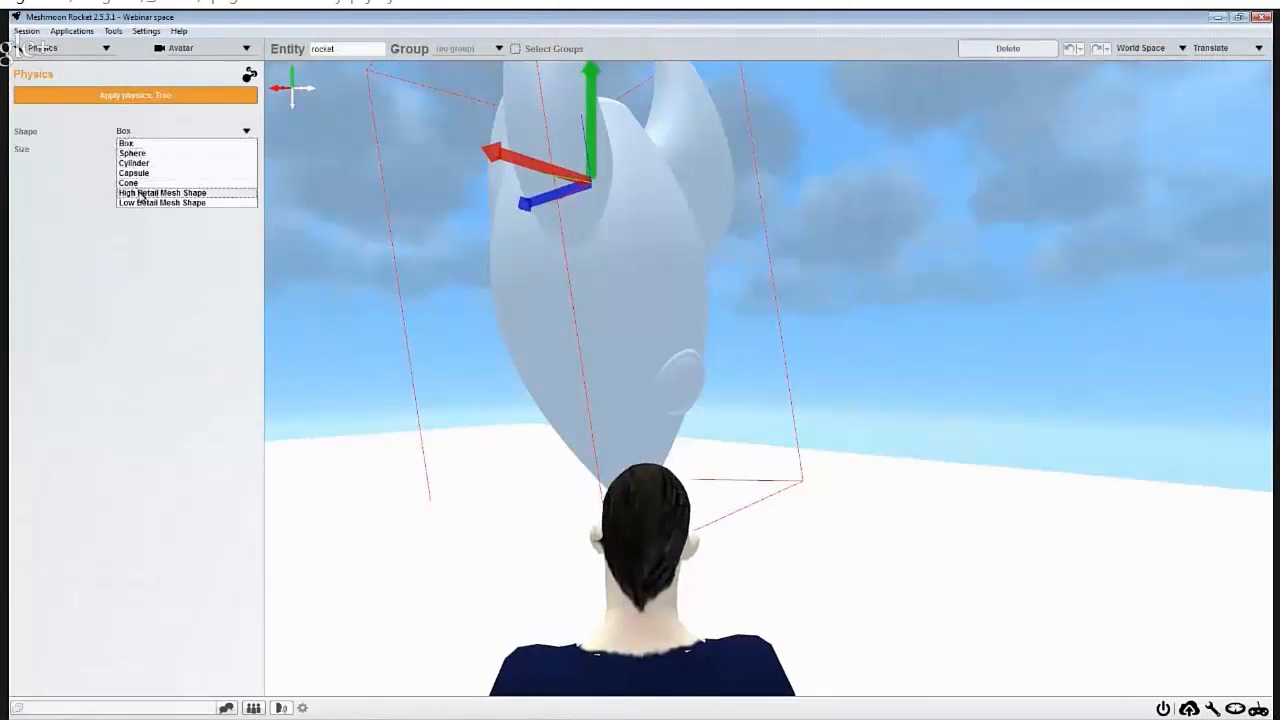
{"action": "left_click", "coordinate": [140, 193]}
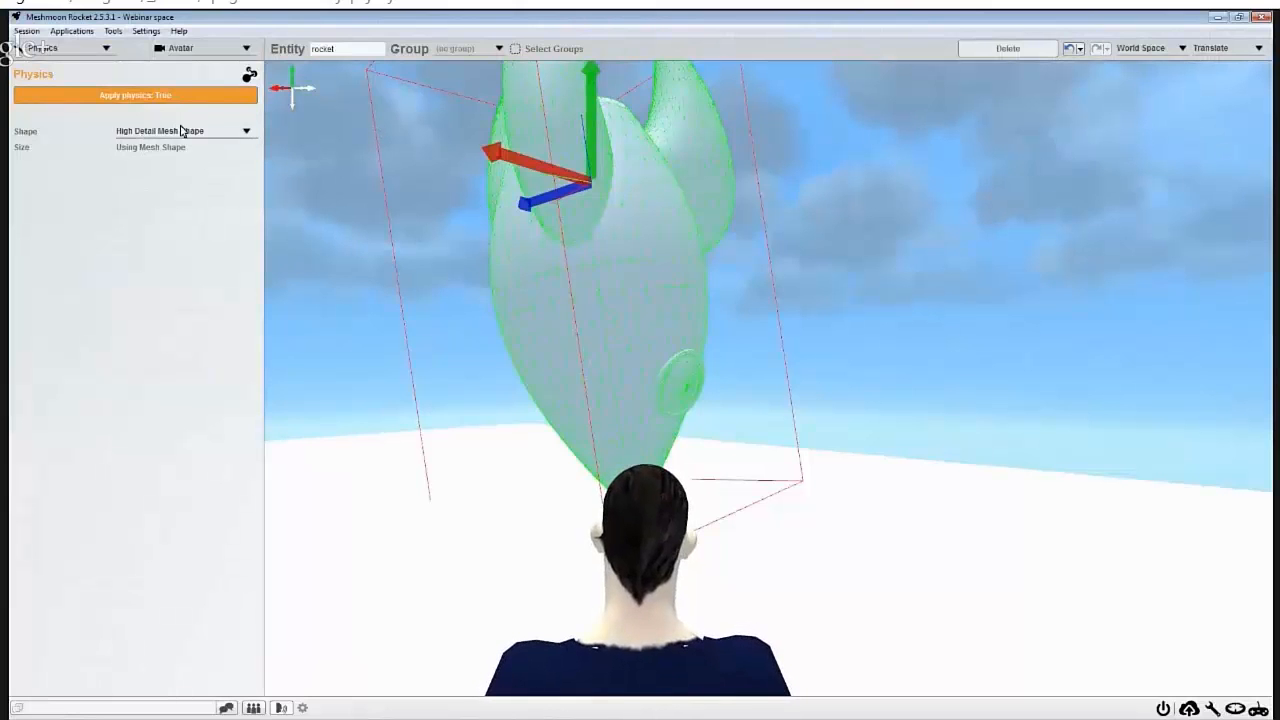
Step: Exit build mode and look around the scene at the rocket
{"action": "left_click", "coordinate": [1212, 708]}
{"action": "mouse_move", "coordinate": [545, 316]}
{"action": "right_mouse_down"}
{"action": "mouse_move", "coordinate": [635, 303]}
{"action": "mouse_move", "coordinate": [477, 324]}
{"action": "mouse_move", "coordinate": [561, 330]}
{"action": "mouse_move", "coordinate": [526, 300]}
{"action": "right_mouse_up"}
{"action": "scroll", "coordinate": [523, 283], "scroll_direction": "down", "scroll_amount": 5}
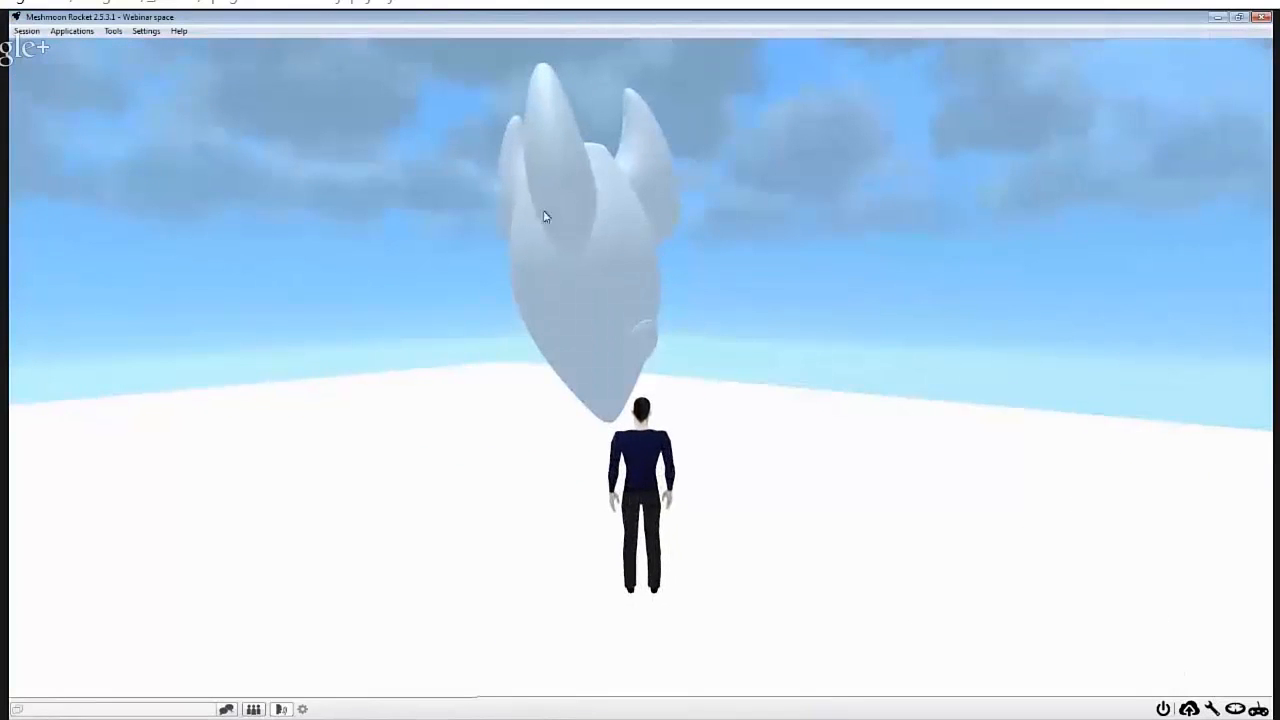
Step: Reopen Scene Structure and the rocket's component editor, arrange both on the left, and exit build mode
{"action": "left_click", "coordinate": [112, 31]}
{"action": "left_click", "coordinate": [134, 61]}
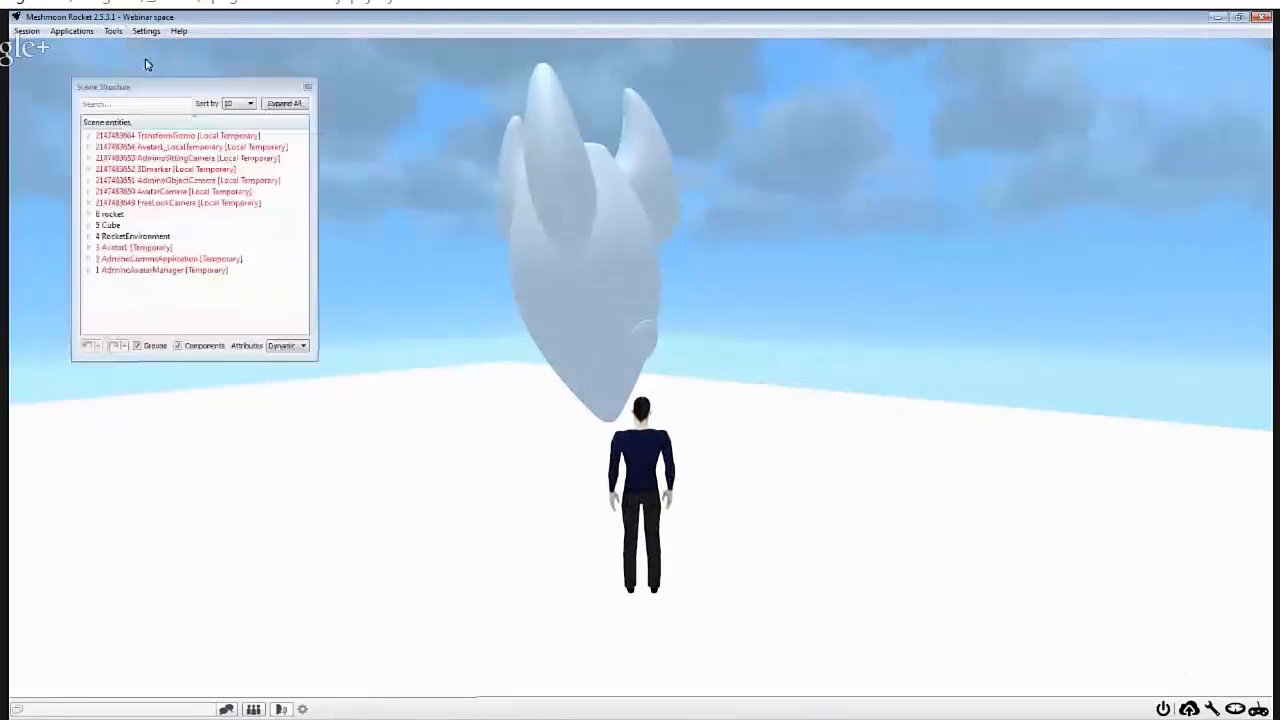
{"action": "double_click", "coordinate": [111, 216]}
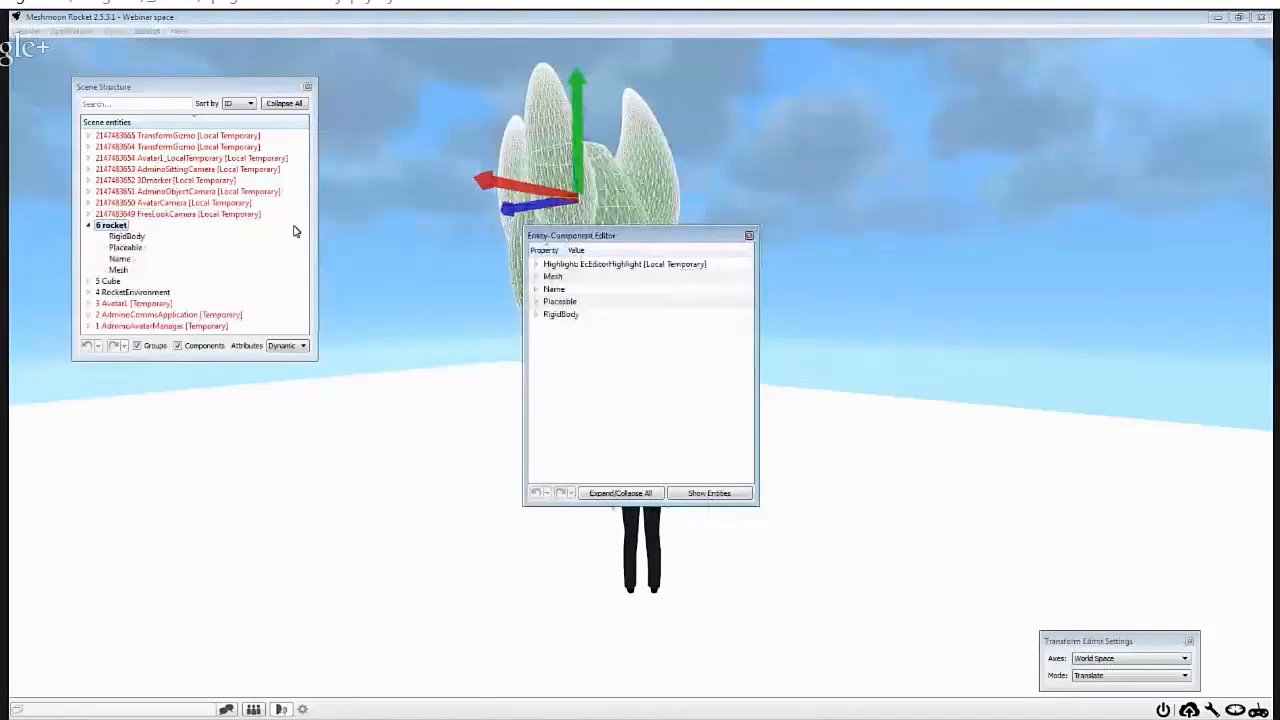
{"action": "left_click_drag", "start_coordinate": [637, 240], "coordinate": [172, 386]}
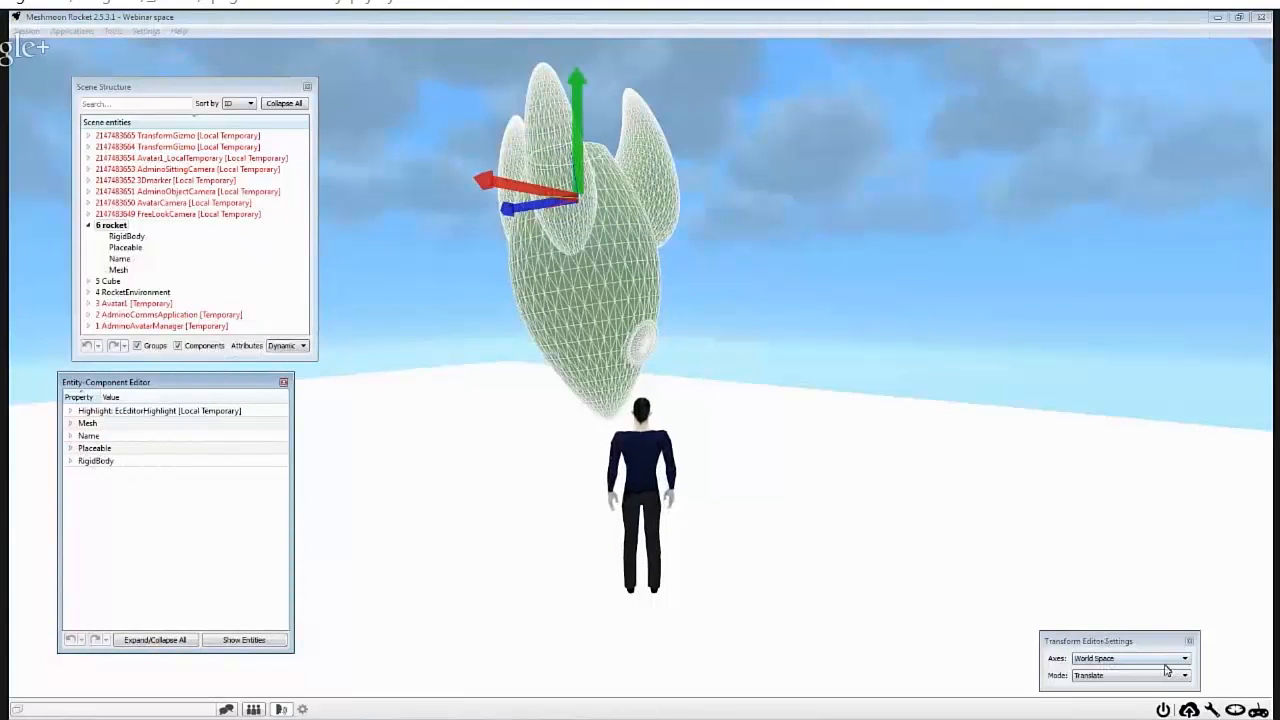
{"action": "left_click_drag", "start_coordinate": [209, 88], "coordinate": [412, 77]}
{"action": "left_click_drag", "start_coordinate": [162, 384], "coordinate": [265, 402]}
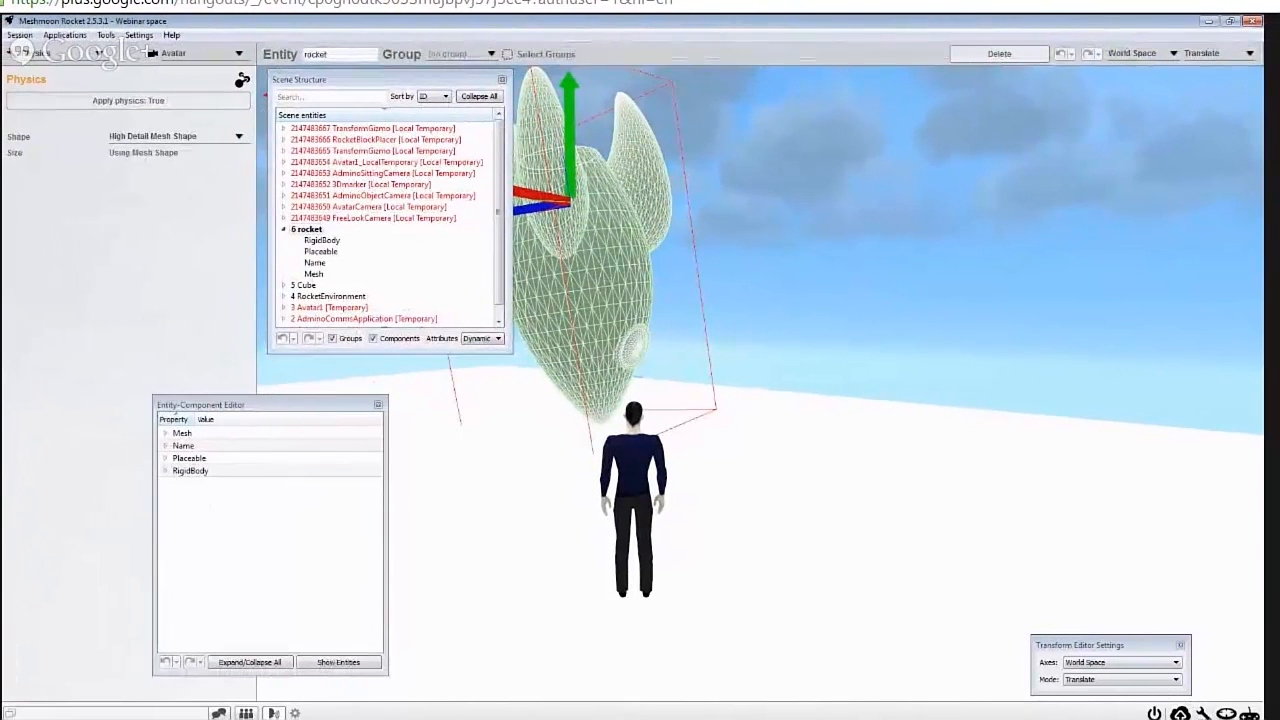
{"action": "left_click", "coordinate": [1203, 713]}
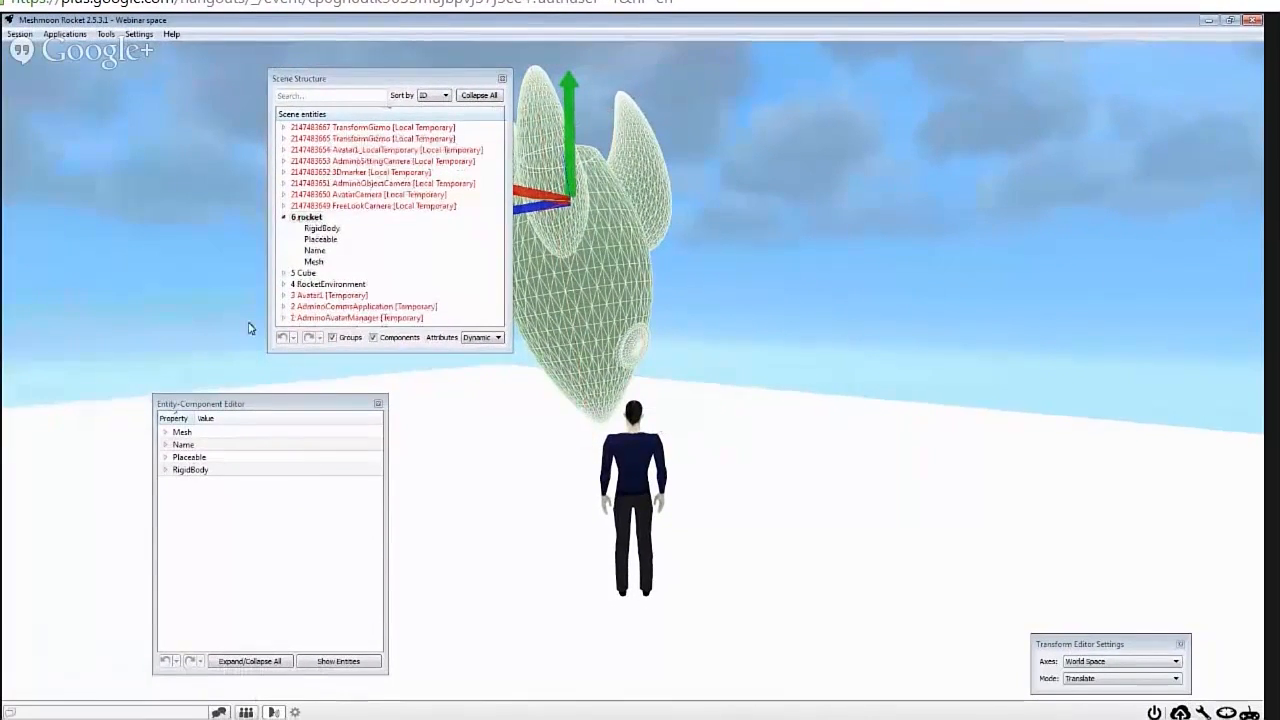
{"action": "left_click_drag", "start_coordinate": [263, 402], "coordinate": [243, 393]}
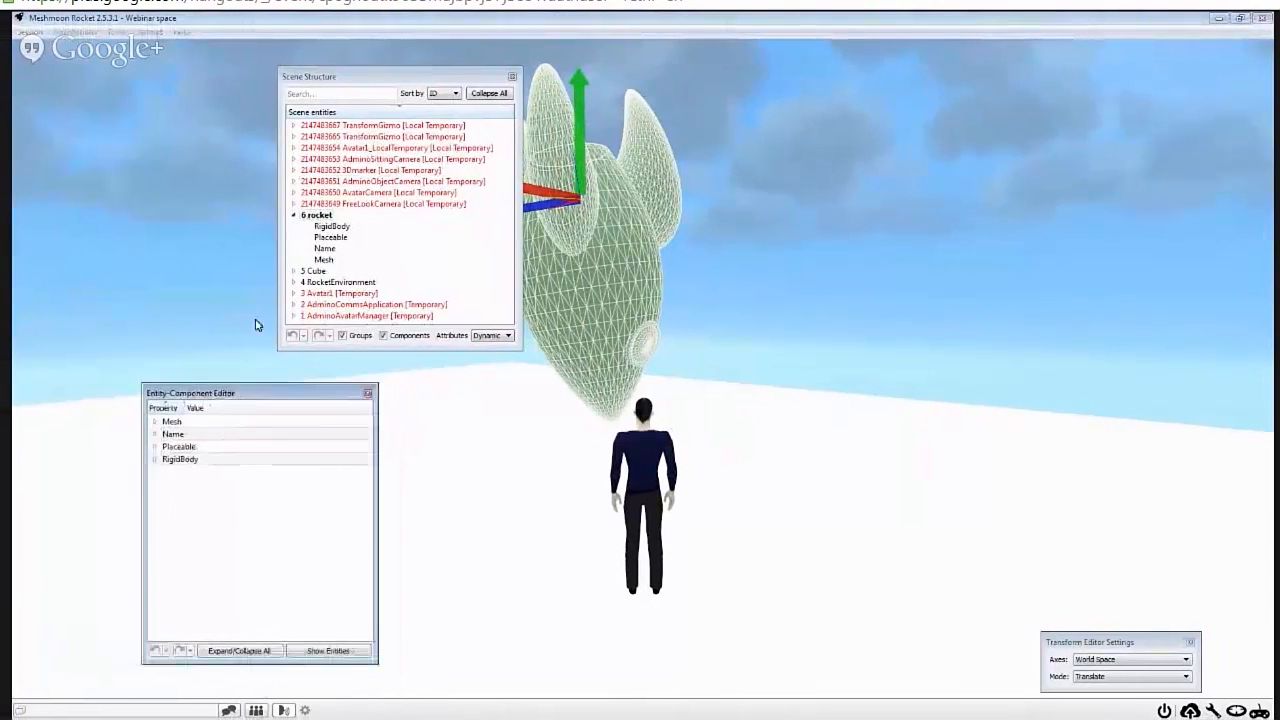
{"action": "left_click_drag", "start_coordinate": [380, 77], "coordinate": [240, 95]}
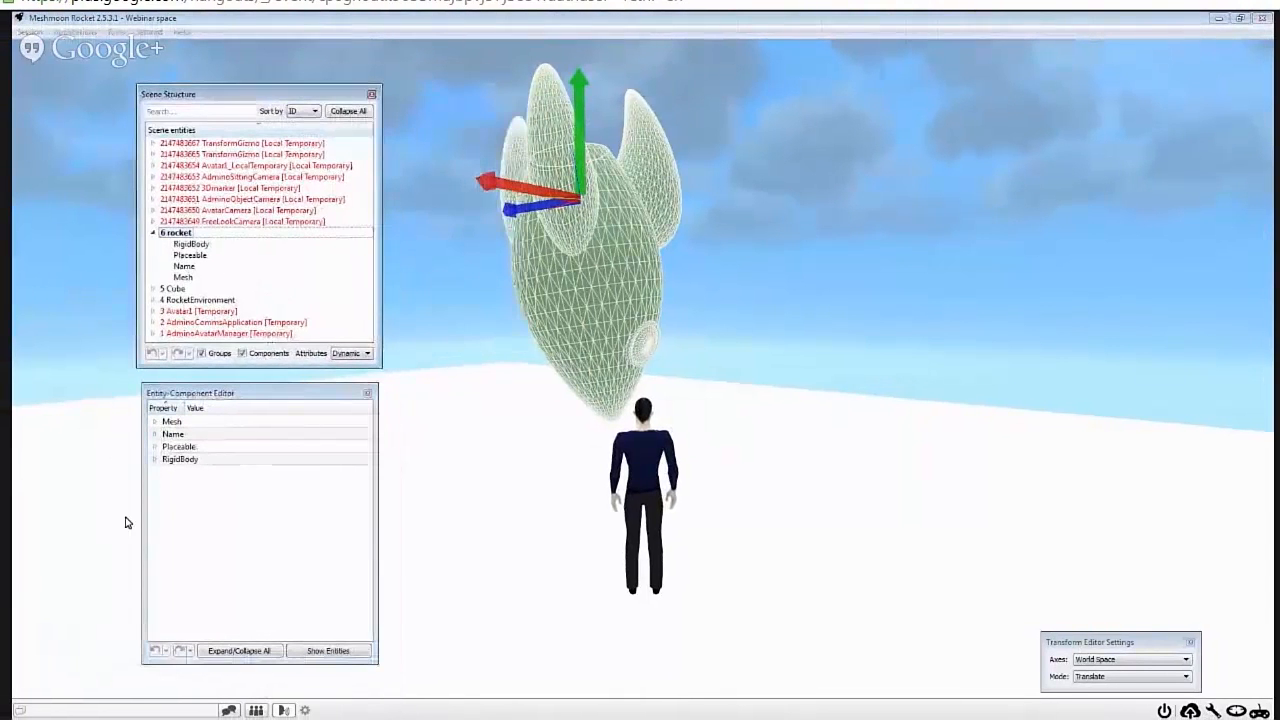
Step: Set the rocket's Placeable rotation to x 90, y 0, z 0
{"action": "left_click", "coordinate": [155, 447]}
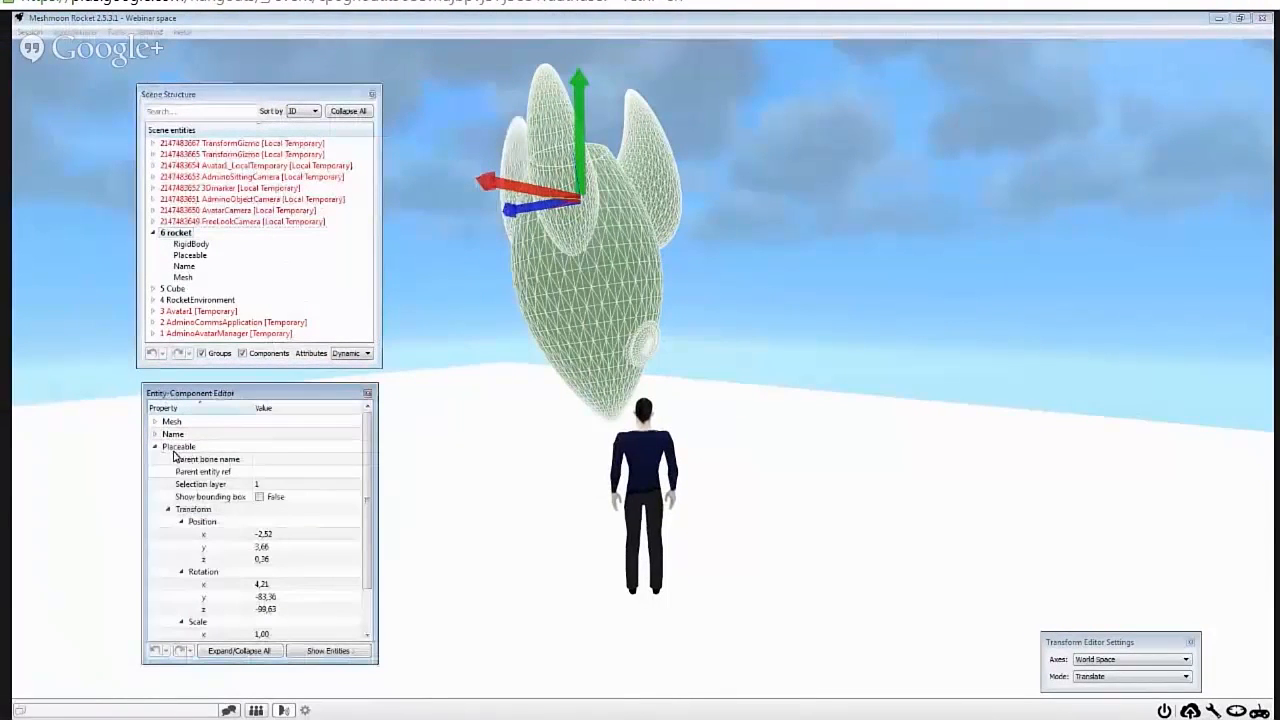
{"action": "left_click", "coordinate": [277, 583]}
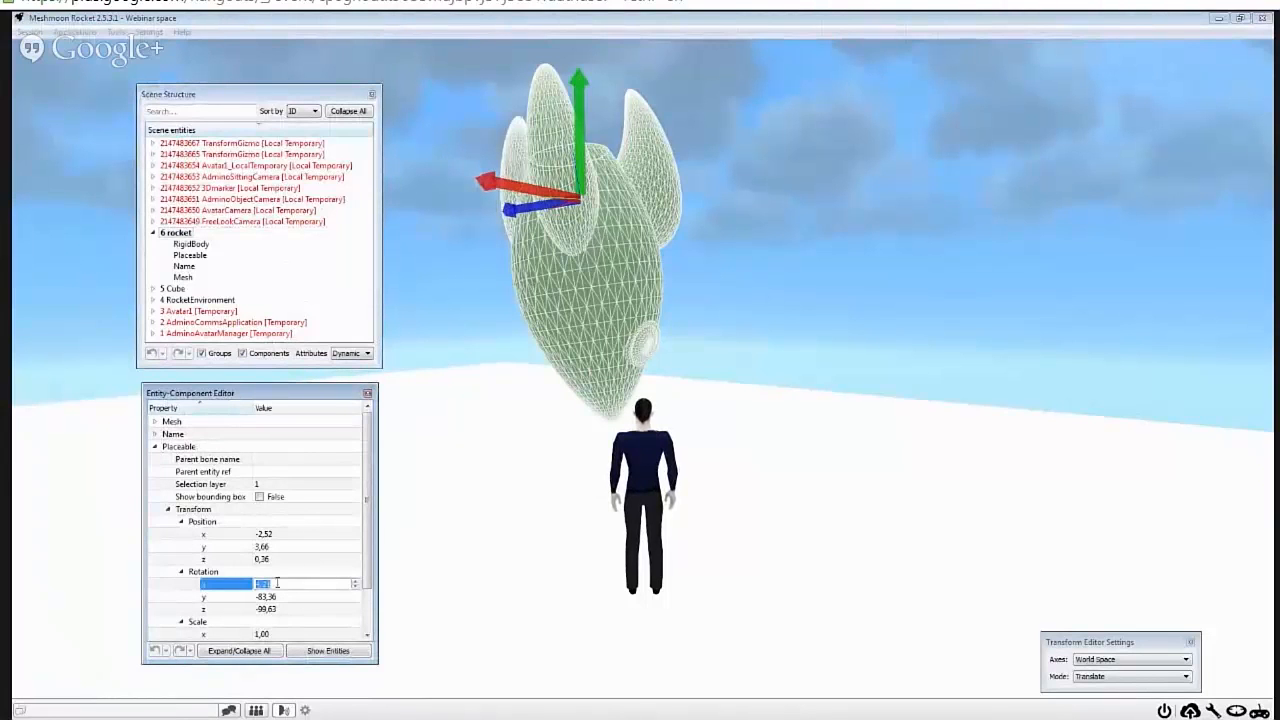
{"action": "type", "text": "90"}
{"action": "left_click", "coordinate": [284, 597]}
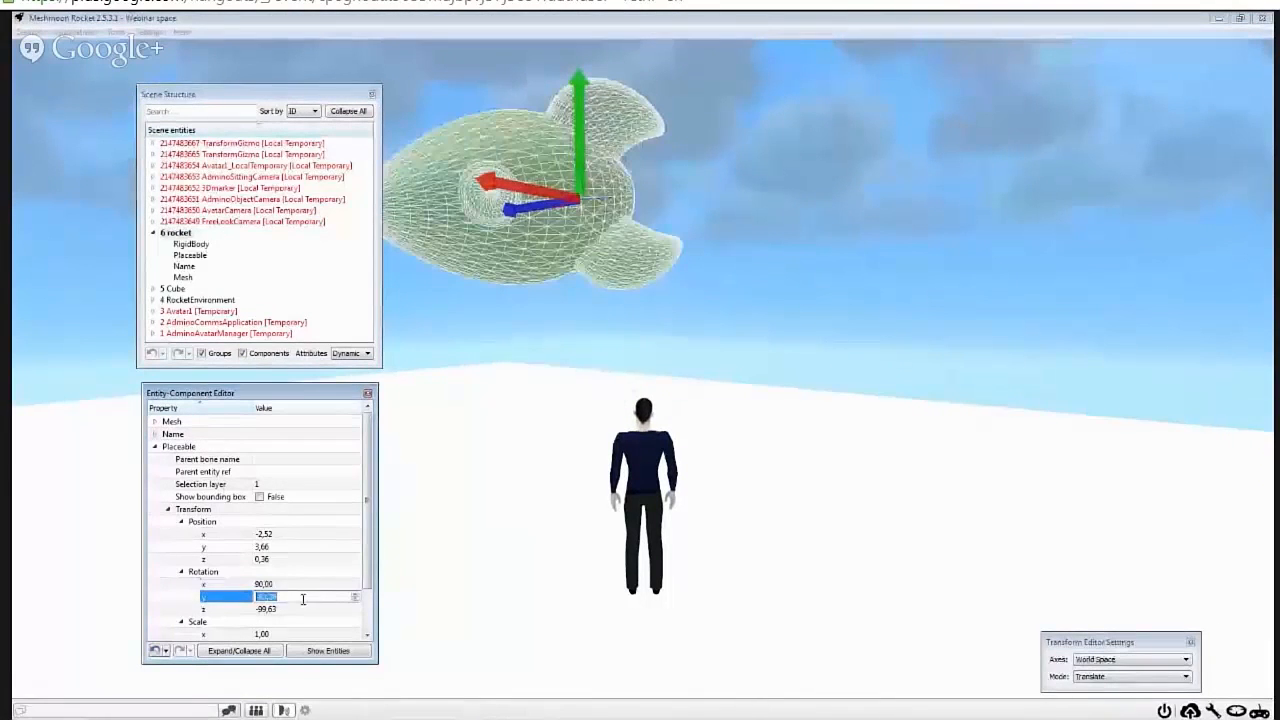
{"action": "type", "text": "0"}
{"action": "left_click", "coordinate": [306, 610]}
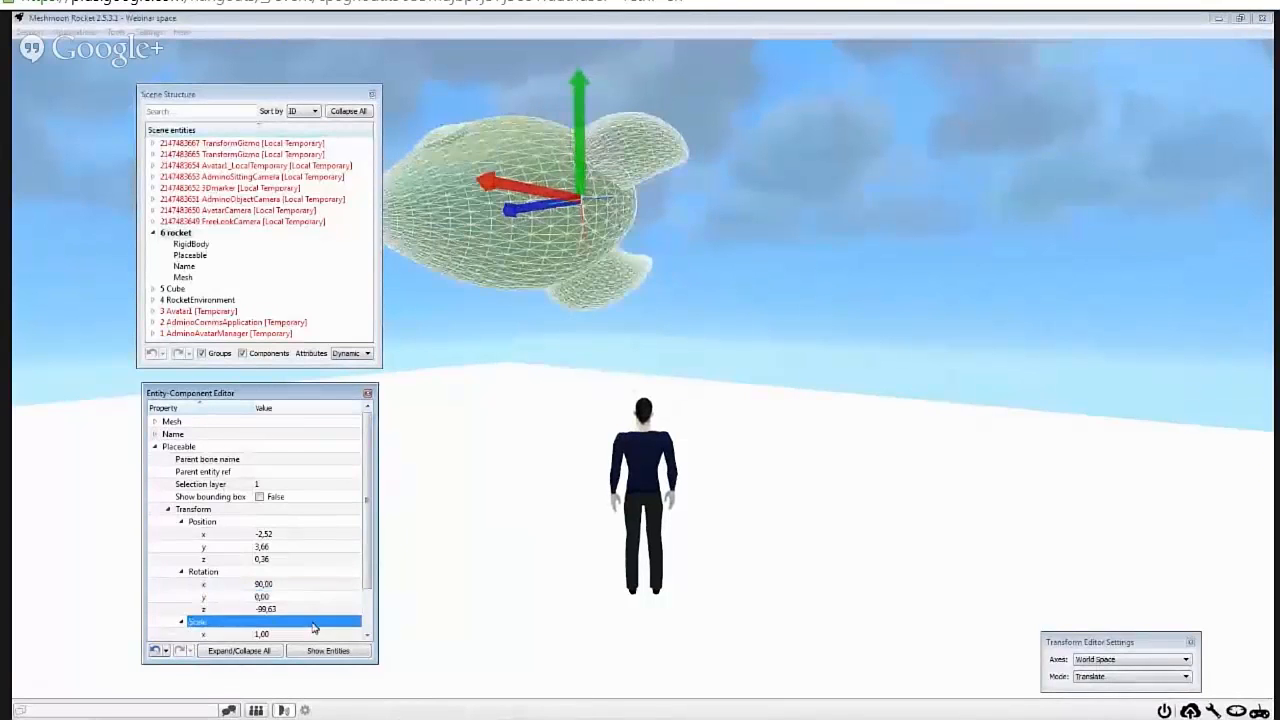
{"action": "type", "text": "0"}
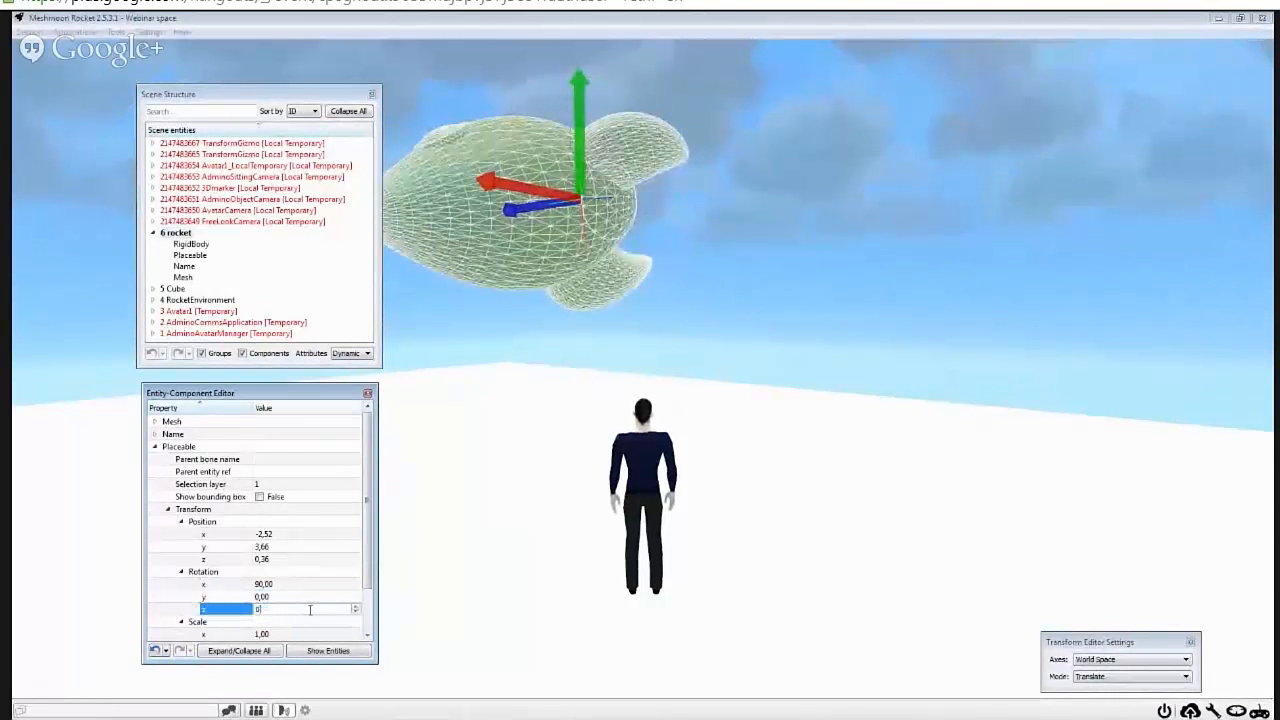
{"action": "left_click", "coordinate": [311, 597]}
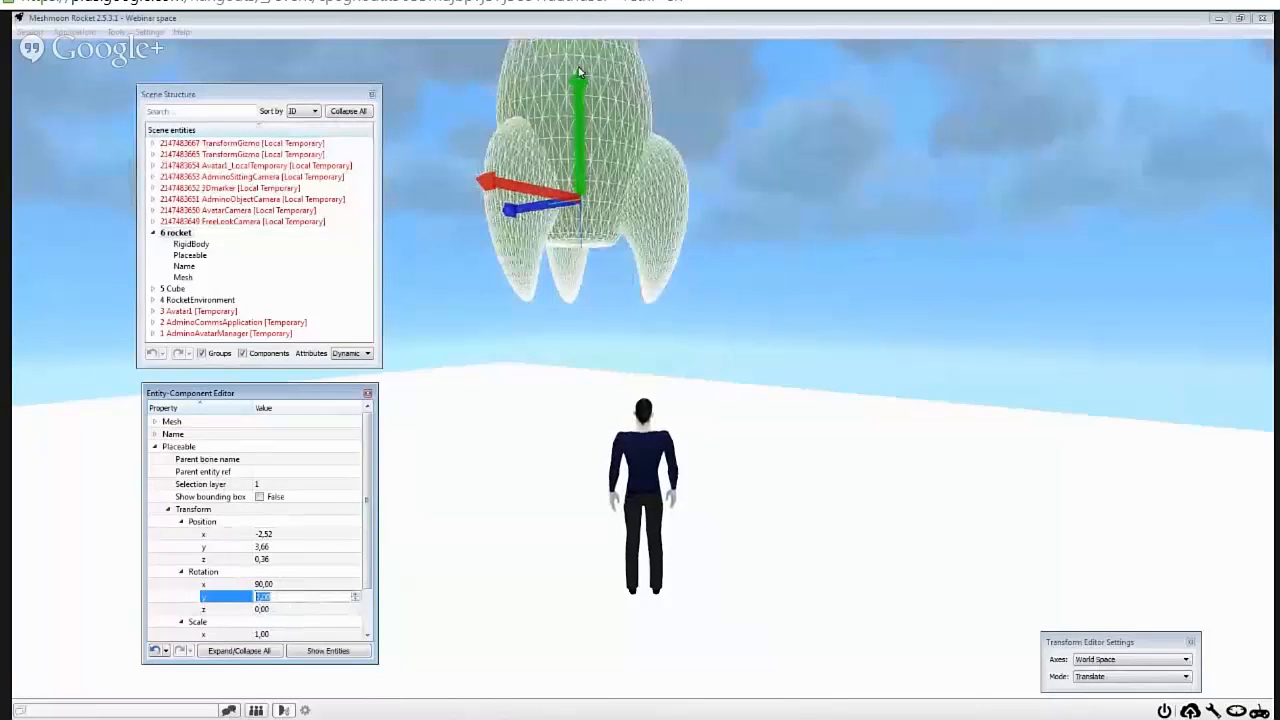
Step: Lower the rocket with the green Y gizmo arrow until its height is 0,89
{"action": "left_click_drag", "start_coordinate": [579, 73], "coordinate": [594, 266]}
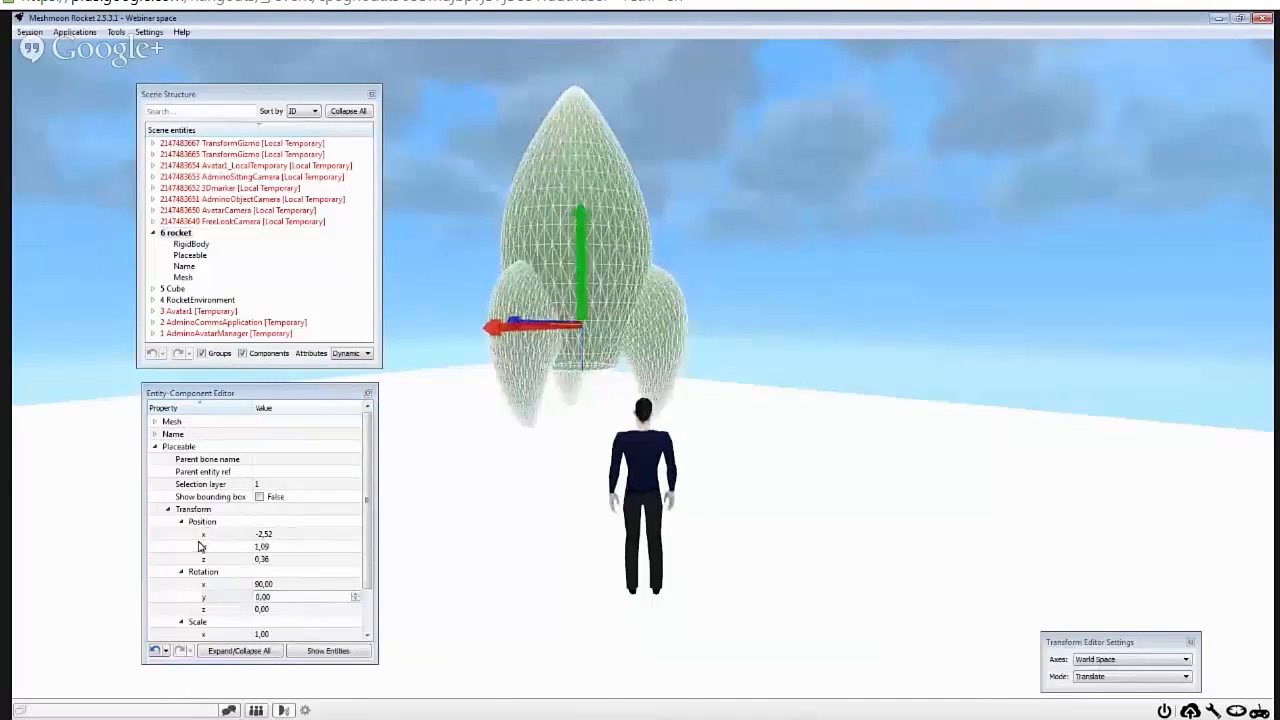
{"action": "left_click", "coordinate": [278, 548]}
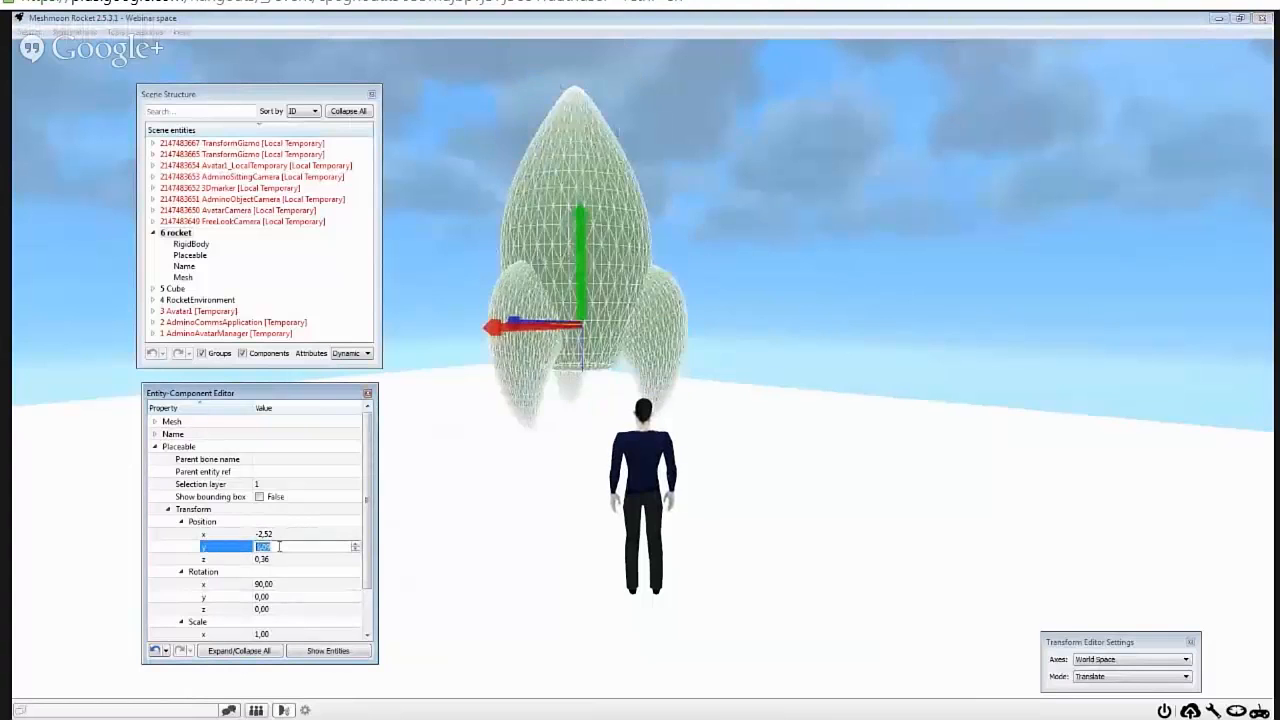
{"action": "left_click_drag", "start_coordinate": [574, 257], "coordinate": [577, 267]}
Step: Adjust the rocket's y rotation through 45 and 90 to a final 180
{"action": "left_click", "coordinate": [282, 597]}
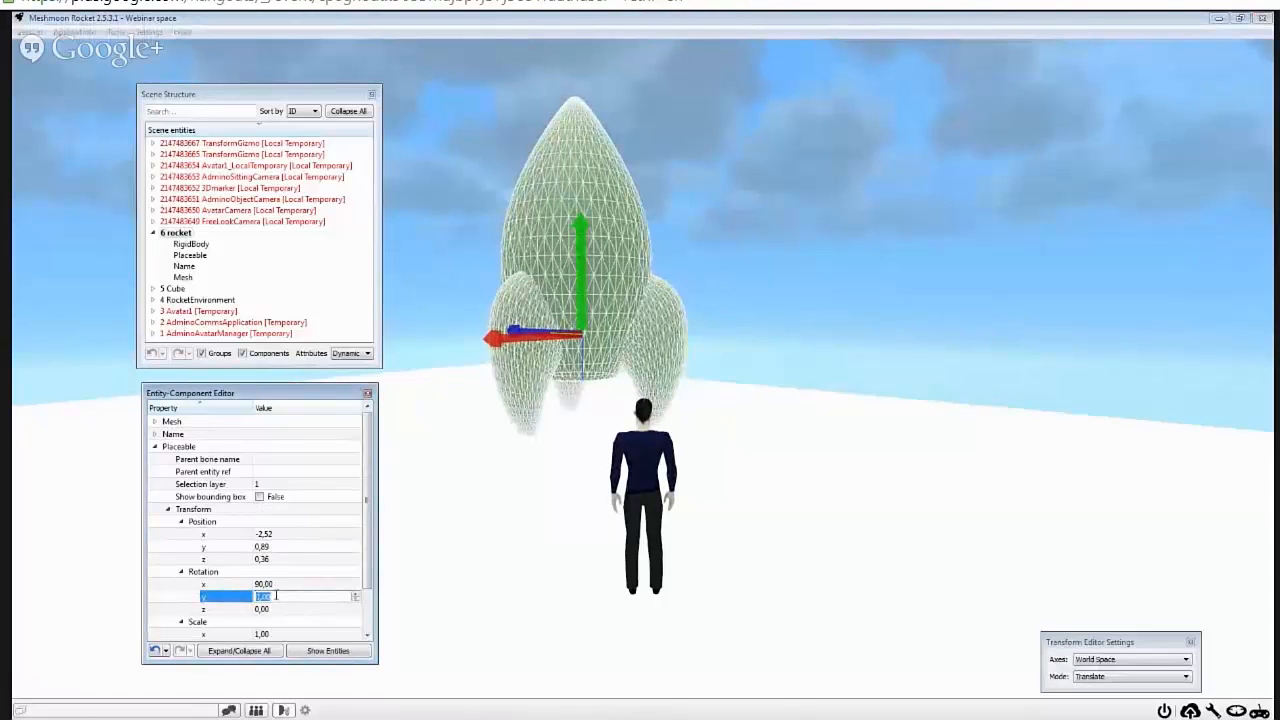
{"action": "type", "text": "45"}
{"action": "key", "text": "Return"}
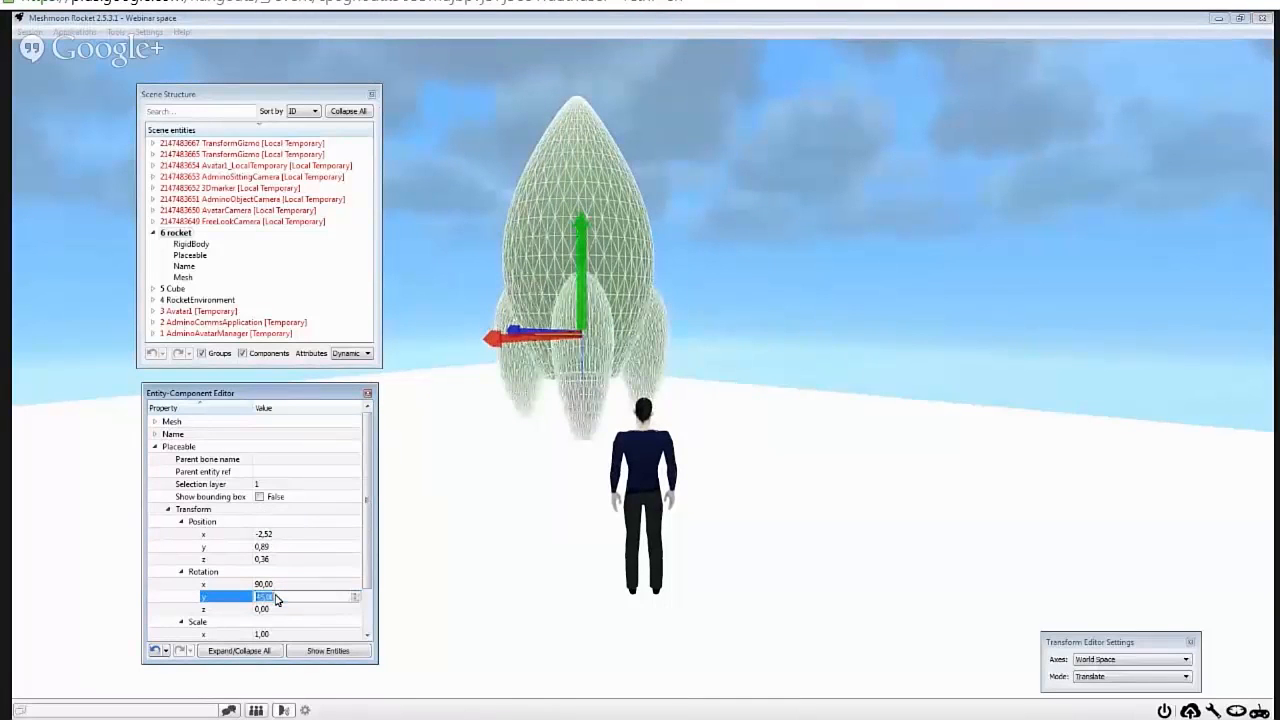
{"action": "type", "text": "90"}
{"action": "key", "text": "Return"}
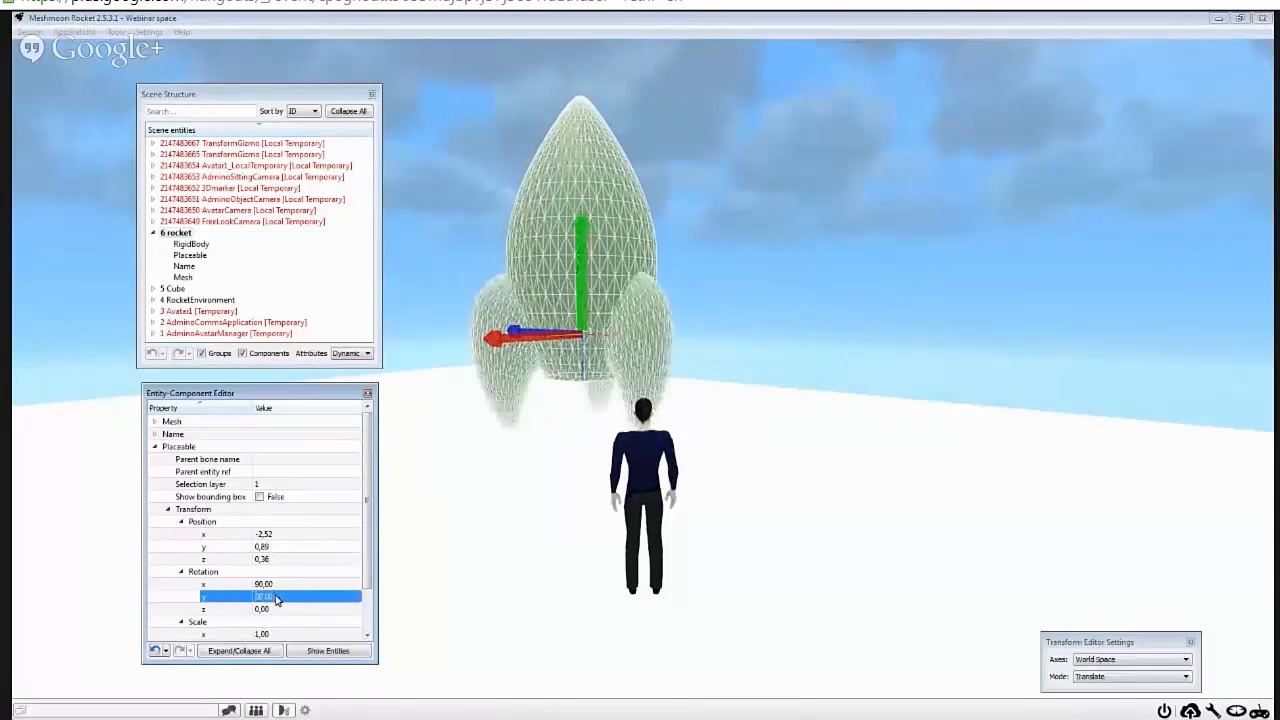
{"action": "left_click", "coordinate": [276, 597]}
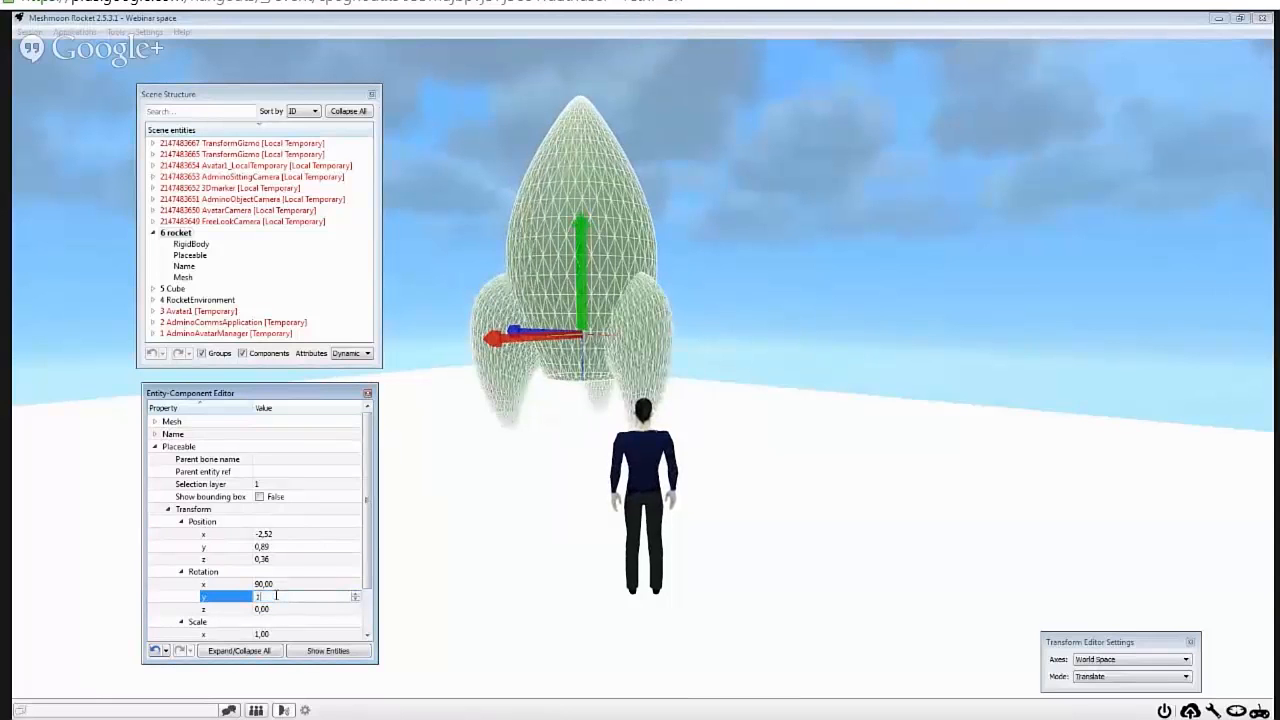
{"action": "type", "text": "180"}
{"action": "key", "text": "Return"}
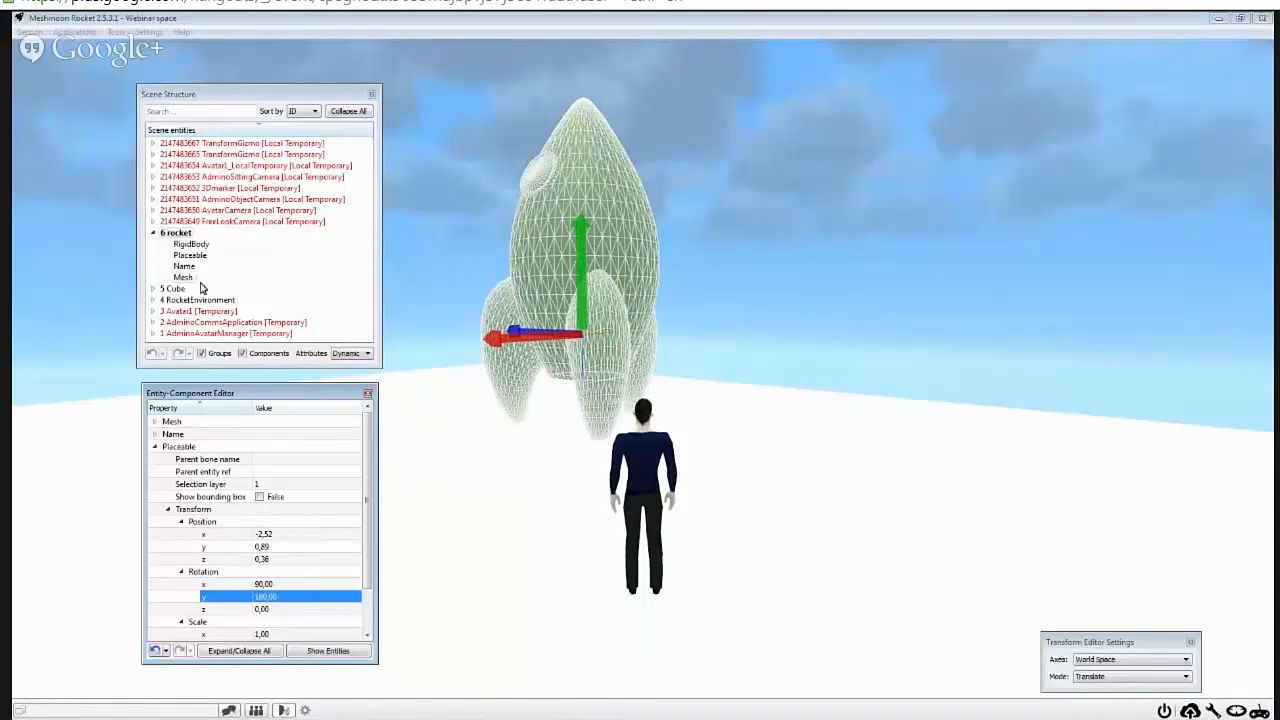
{"action": "left_click", "coordinate": [155, 448]}
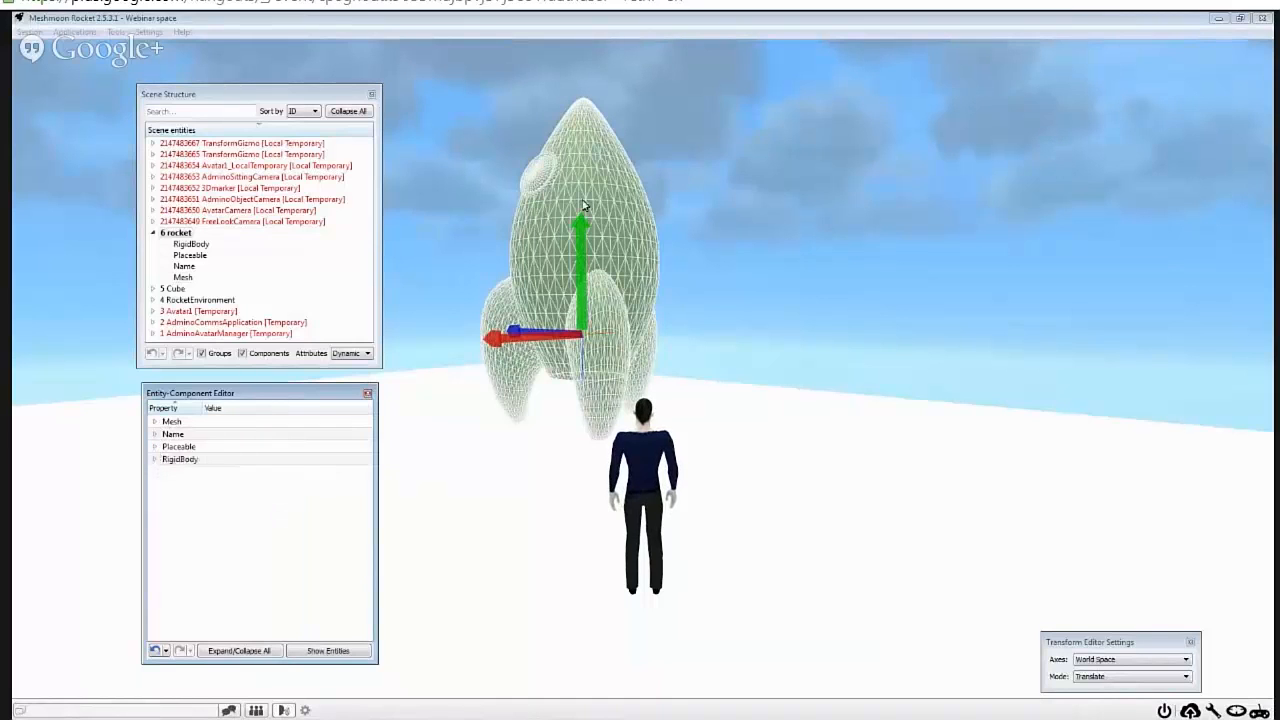
Step: Close the editors and select the rocket in the build panel's Blocks edit mode
{"action": "left_click", "coordinate": [368, 394]}
{"action": "left_click", "coordinate": [372, 94]}
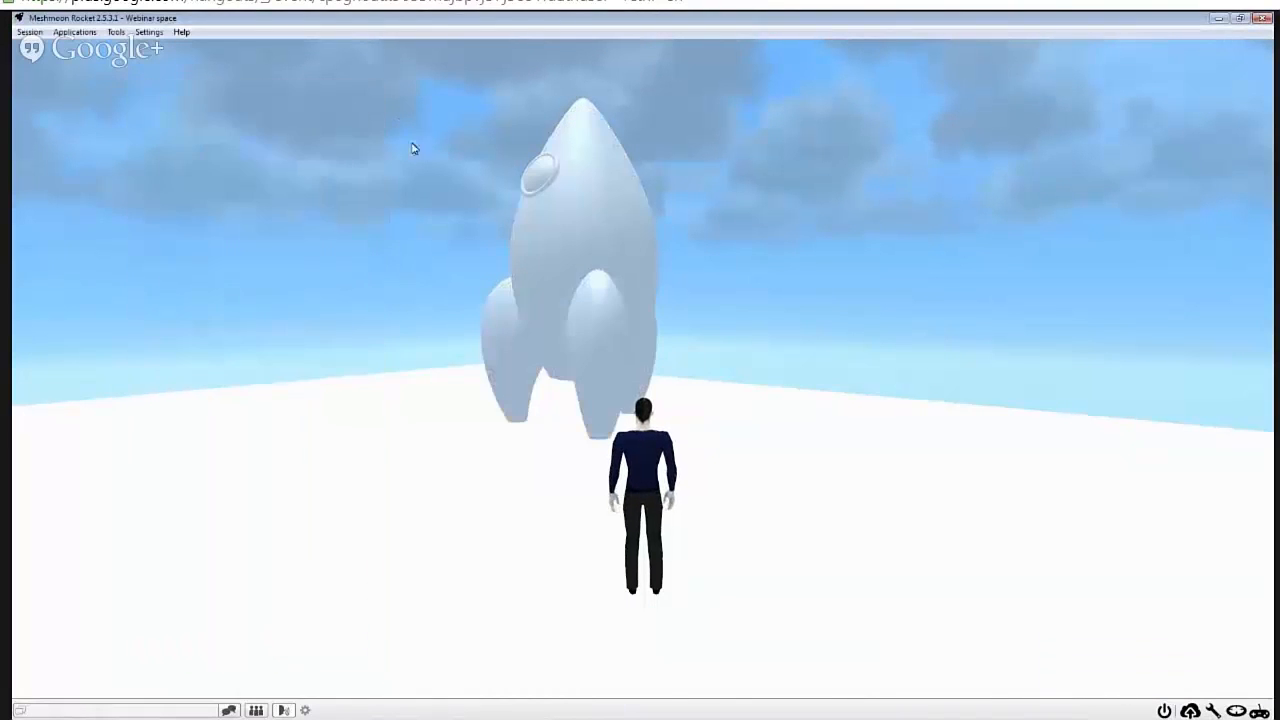
{"action": "left_click", "coordinate": [1213, 710]}
{"action": "mouse_move", "coordinate": [20, 108]}
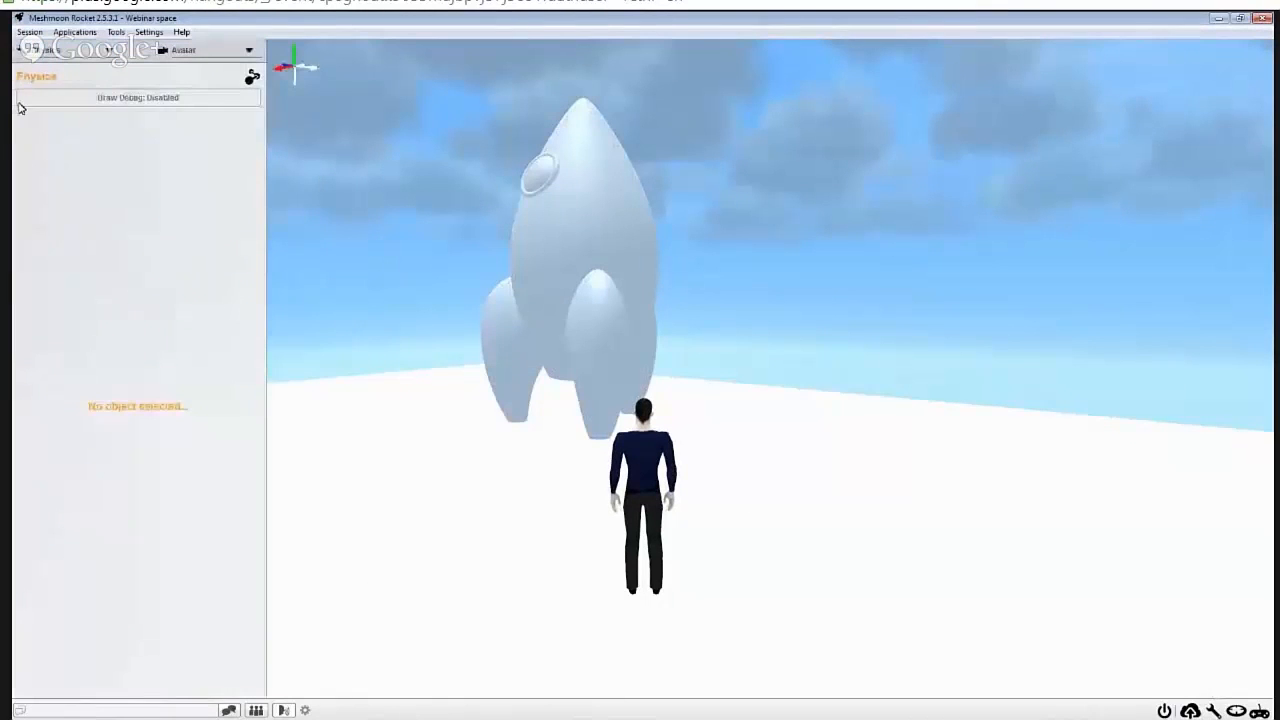
{"action": "left_click", "coordinate": [50, 52]}
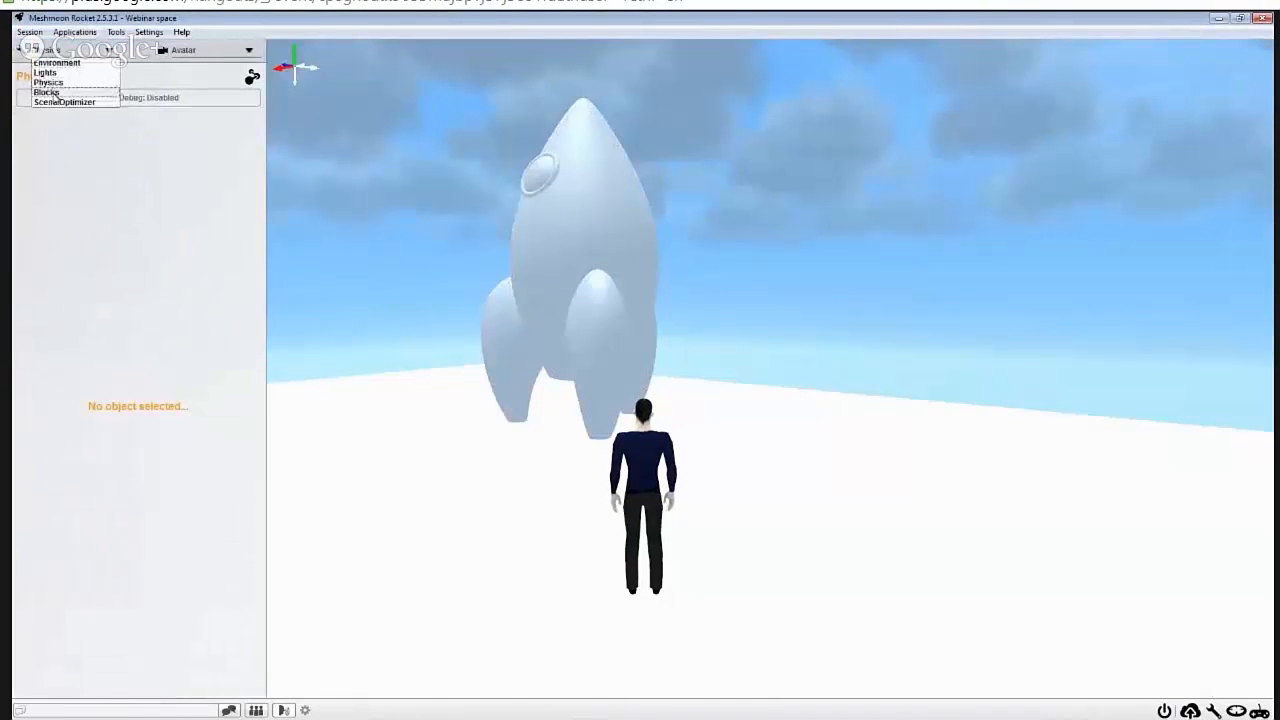
{"action": "left_click", "coordinate": [52, 102]}
{"action": "left_click", "coordinate": [160, 80]}
{"action": "left_click", "coordinate": [548, 238]}
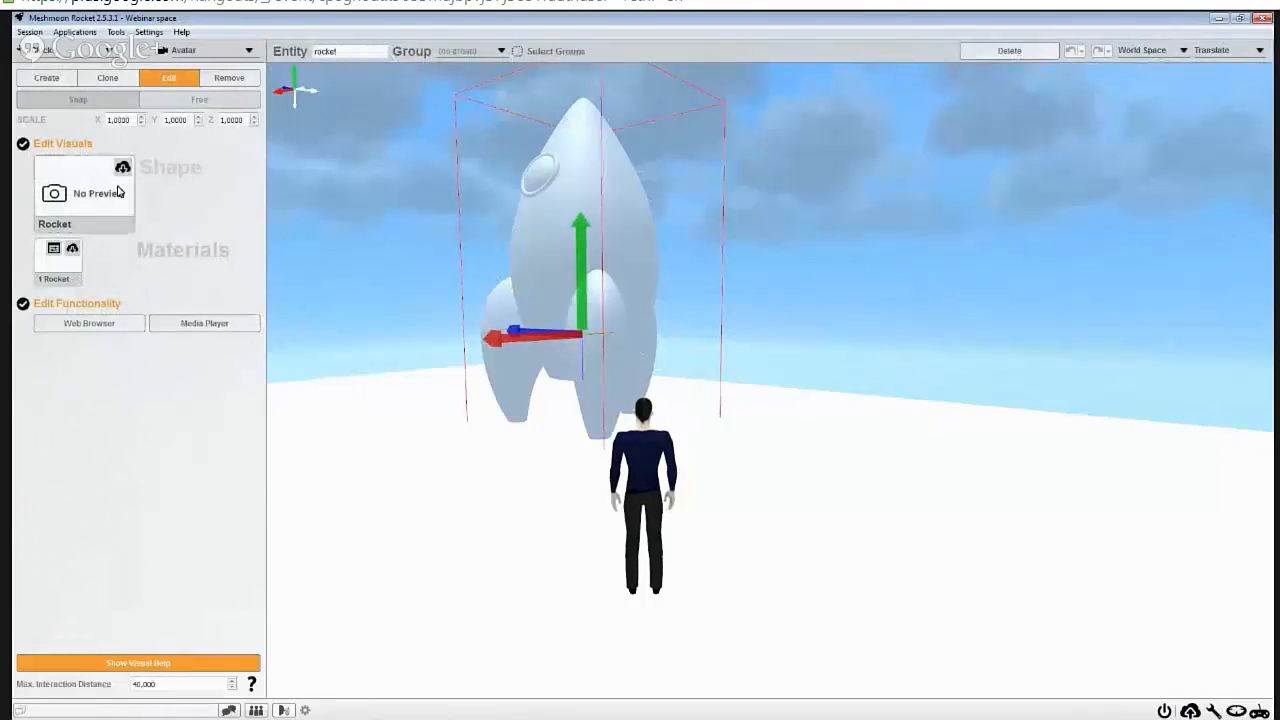
Step: Browse the uploaded asset files into the rocket folder listing rocket.material
{"action": "left_click", "coordinate": [55, 268]}
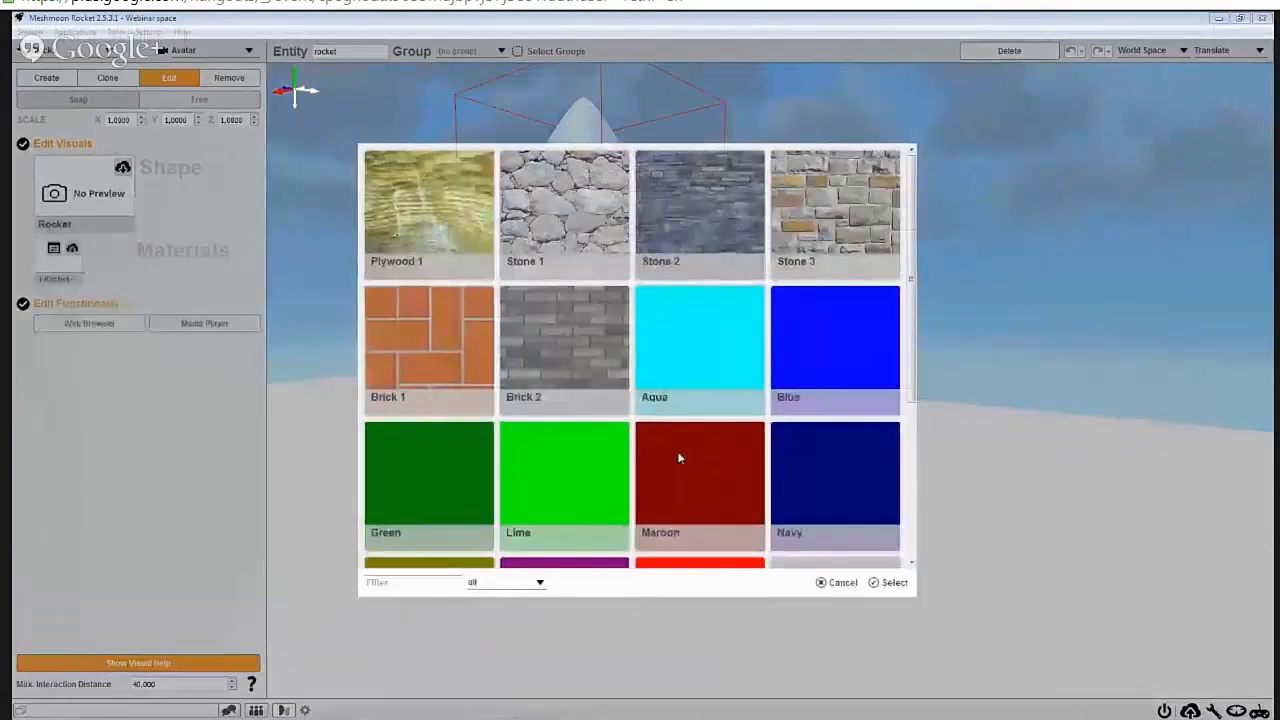
{"action": "scroll", "coordinate": [589, 360], "scroll_direction": "down", "scroll_amount": 3}
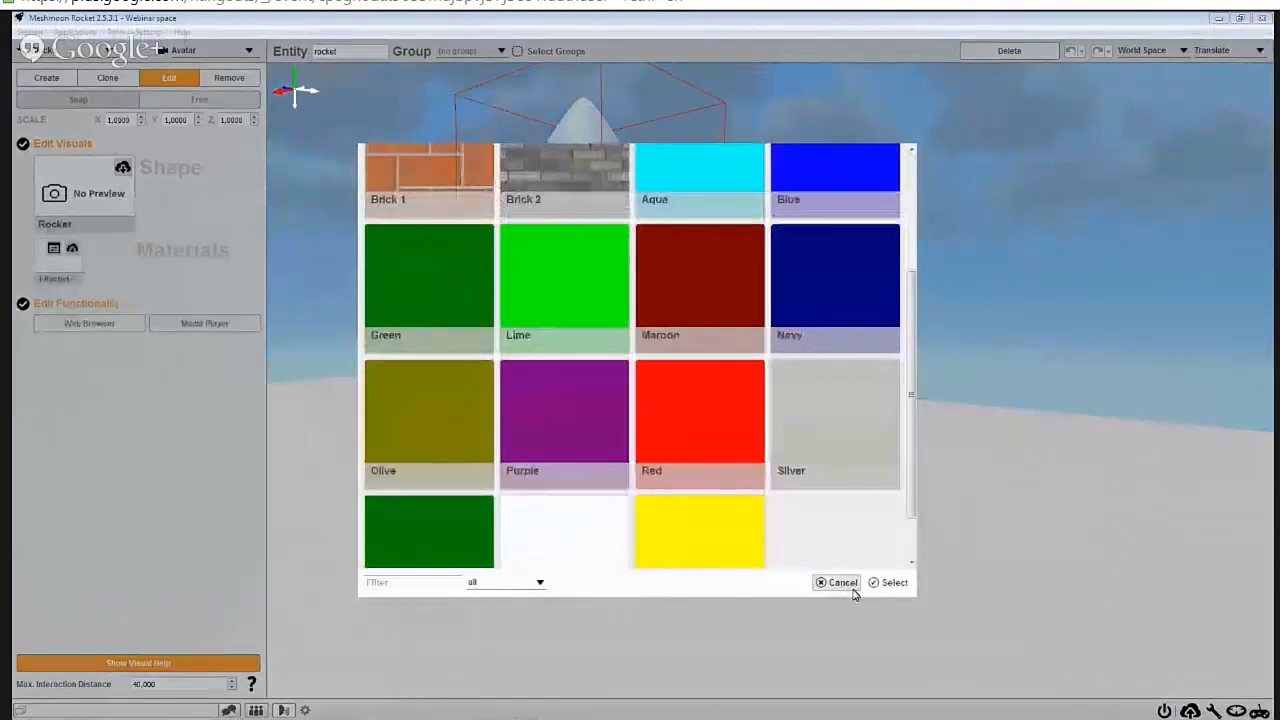
{"action": "left_click", "coordinate": [848, 587]}
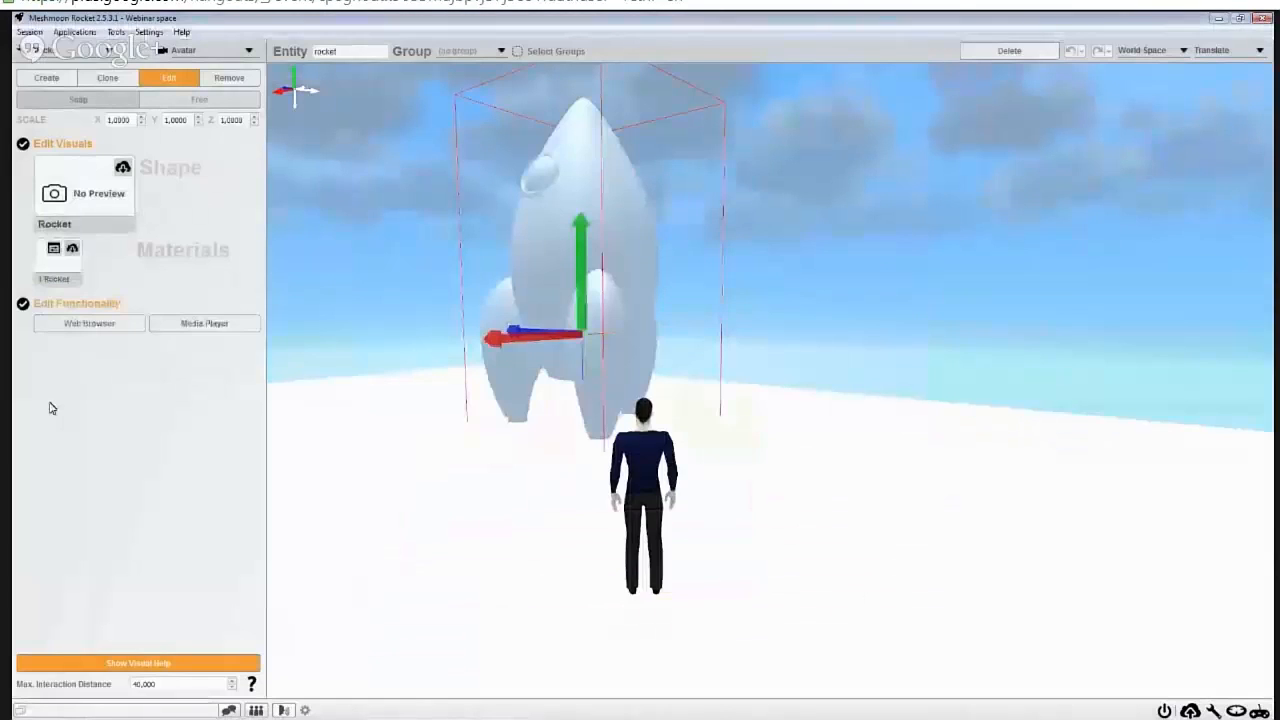
{"action": "left_click", "coordinate": [74, 252]}
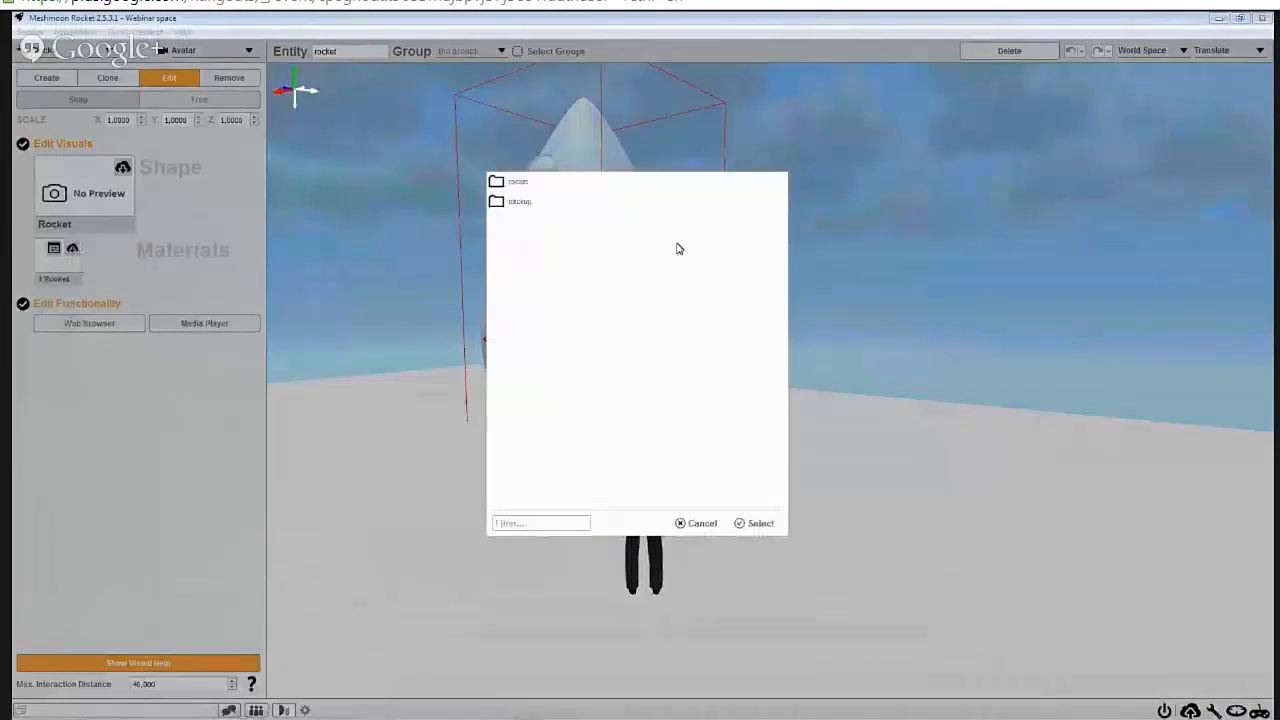
{"action": "double_click", "coordinate": [510, 182]}
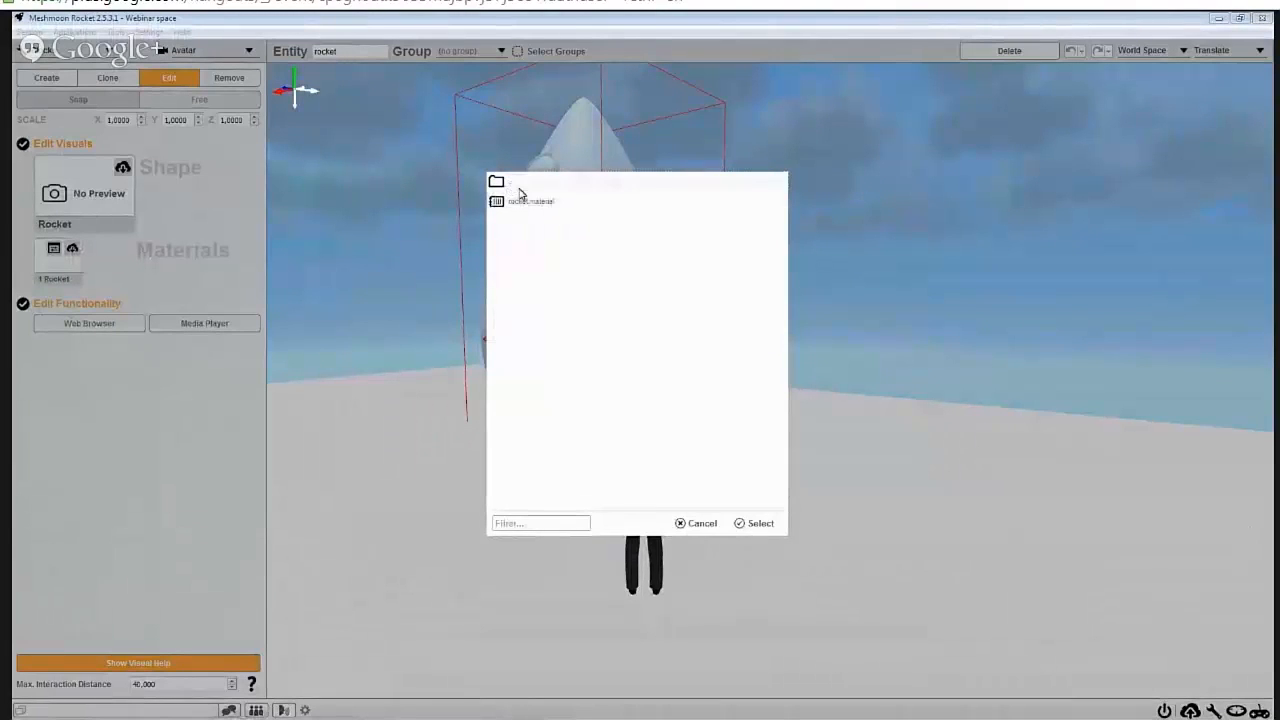
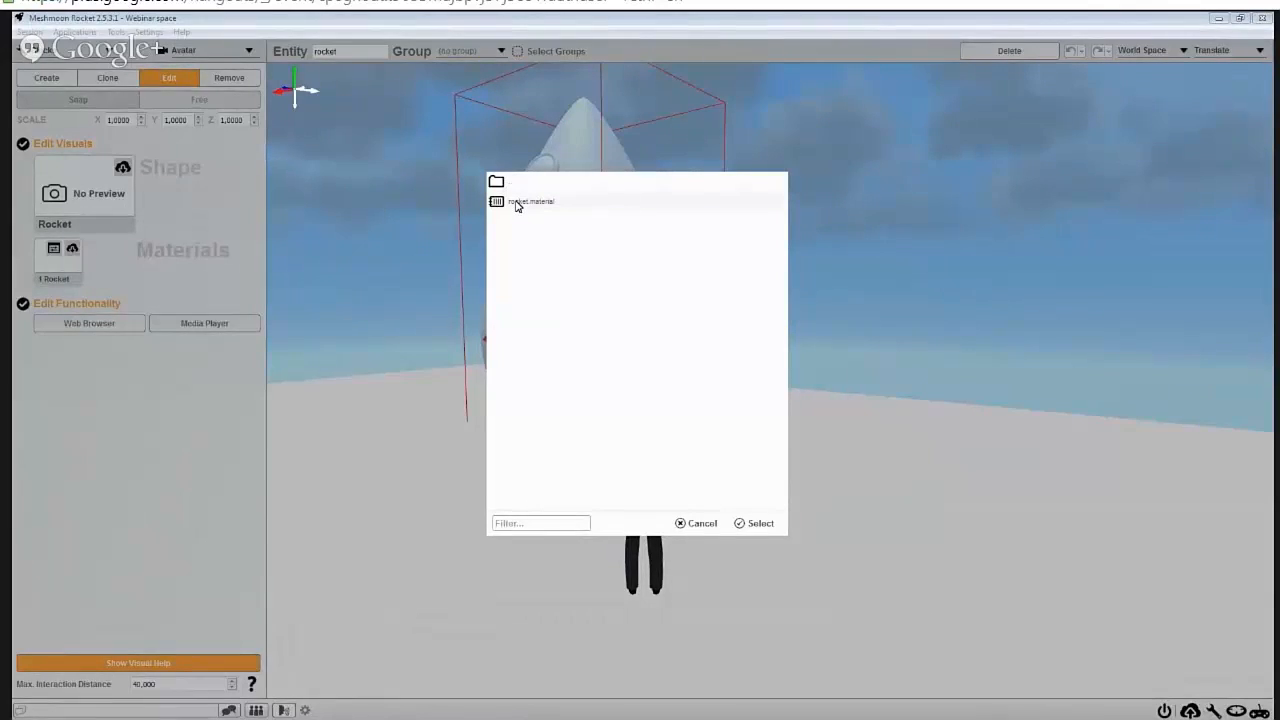
Step: Cancel the material picker, exit the rocket's build mode and open Scene Storage
{"action": "left_click", "coordinate": [701, 523]}
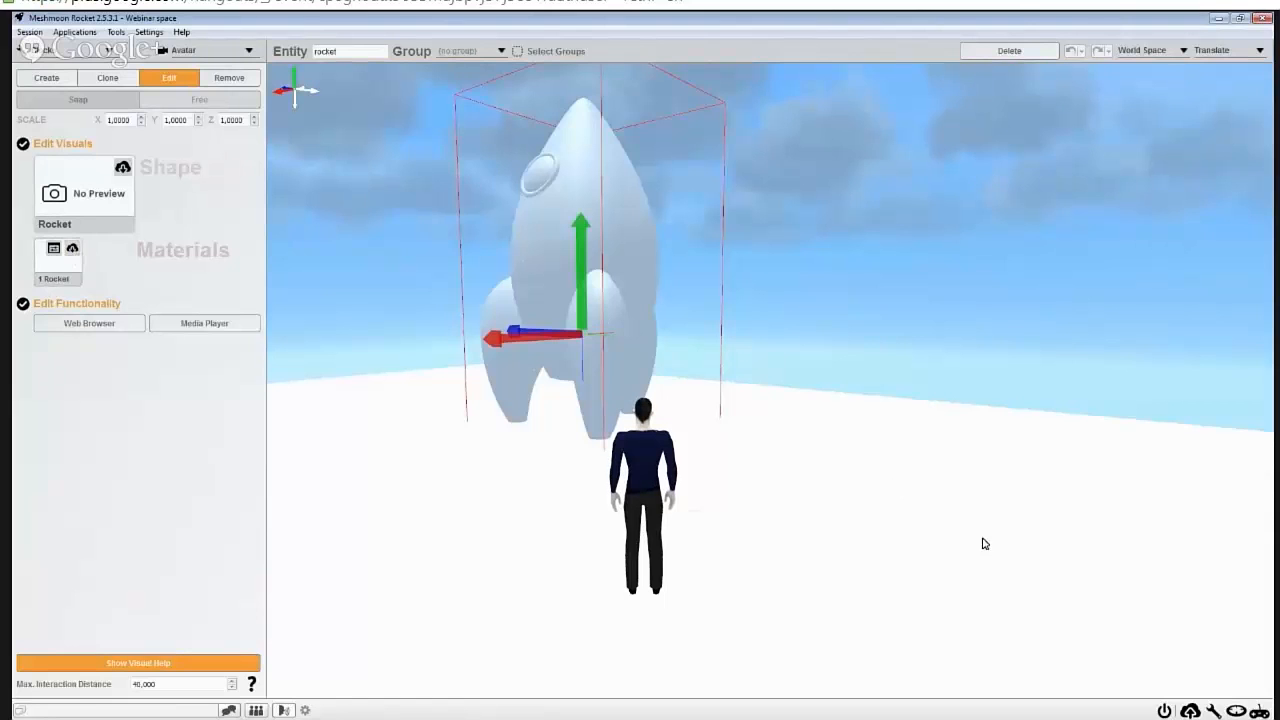
{"action": "left_click", "coordinate": [1213, 711]}
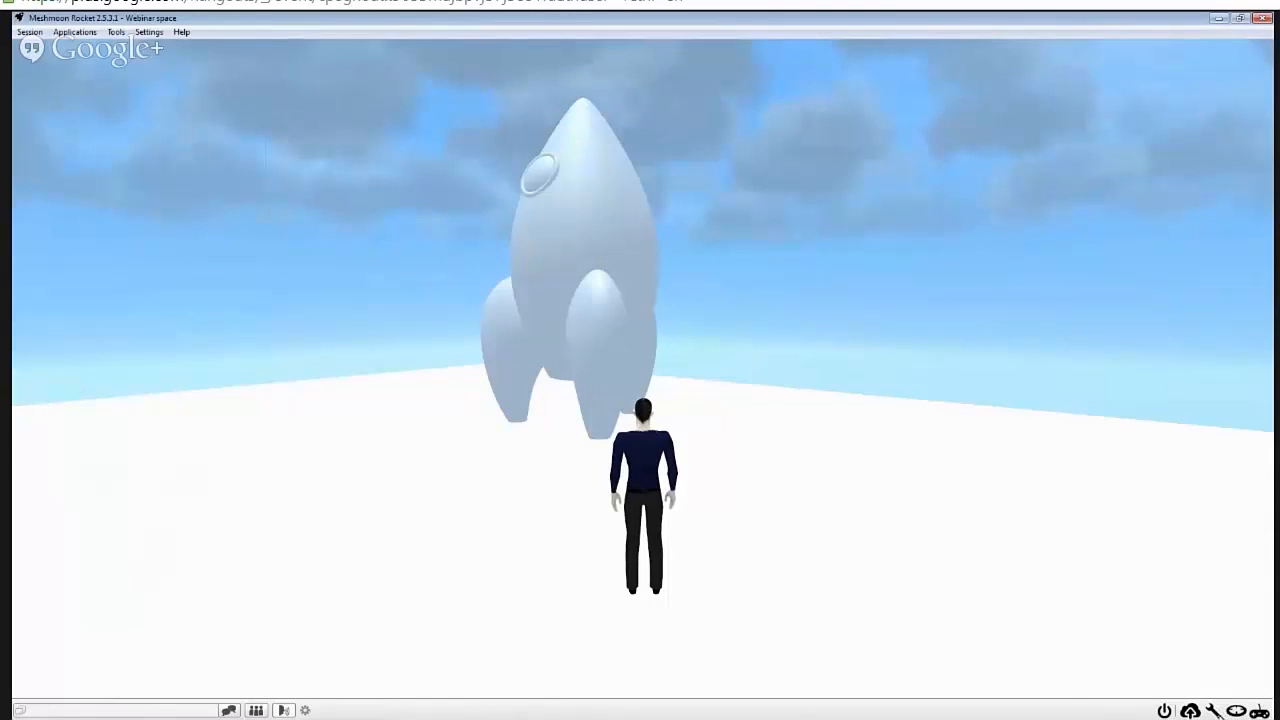
{"action": "left_click", "coordinate": [1191, 711]}
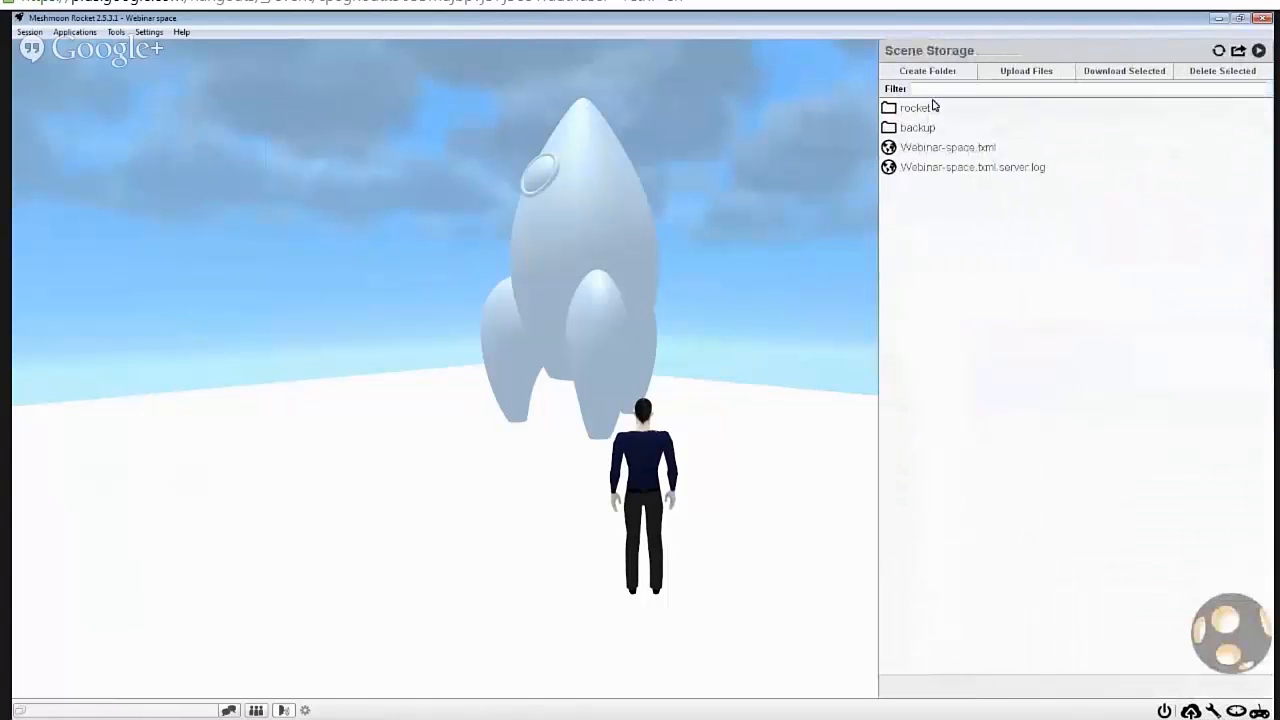
Step: Open the rocket folder and preview the rocket-T.png texture
{"action": "double_click", "coordinate": [932, 105]}
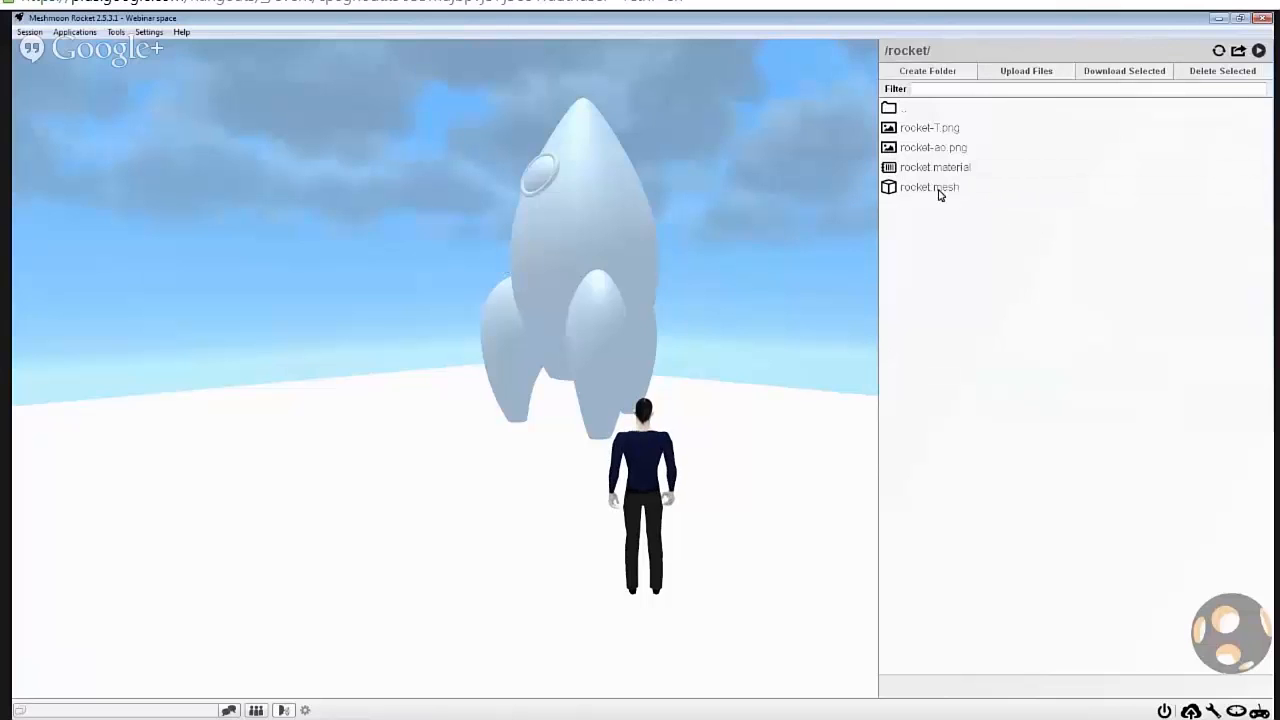
{"action": "double_click", "coordinate": [927, 132]}
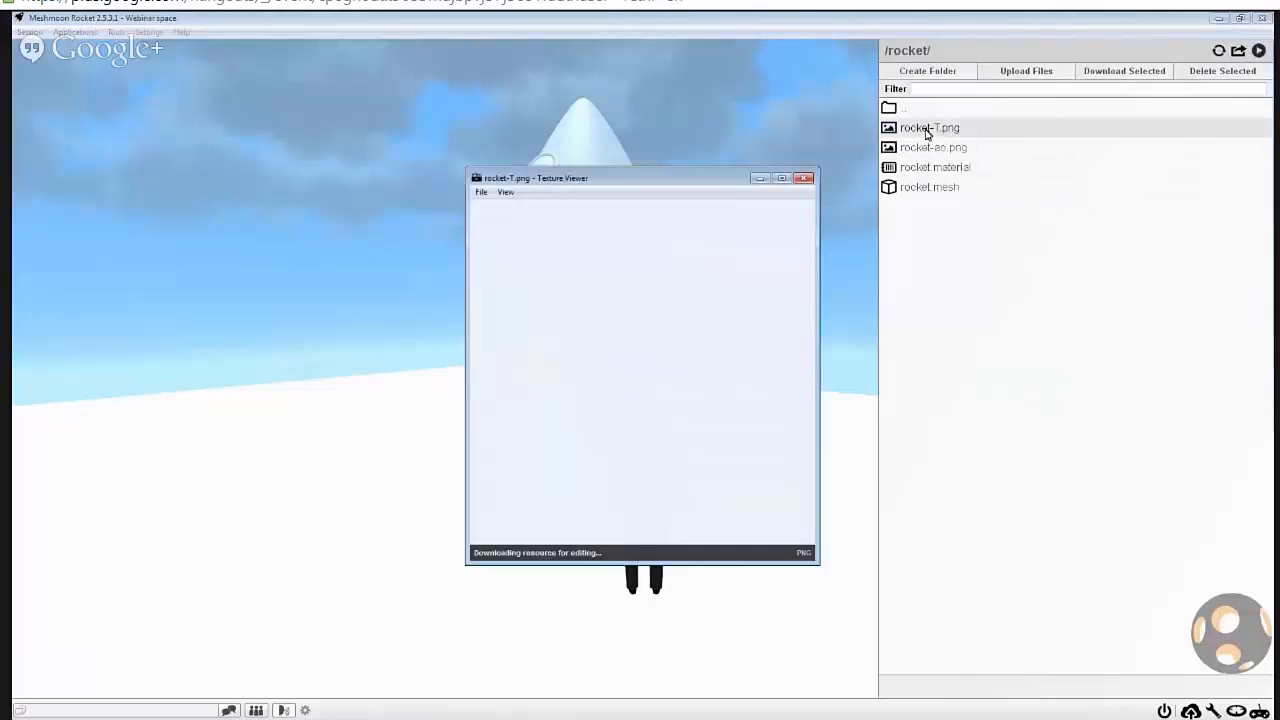
{"action": "left_click_drag", "start_coordinate": [638, 545], "coordinate": [668, 510]}
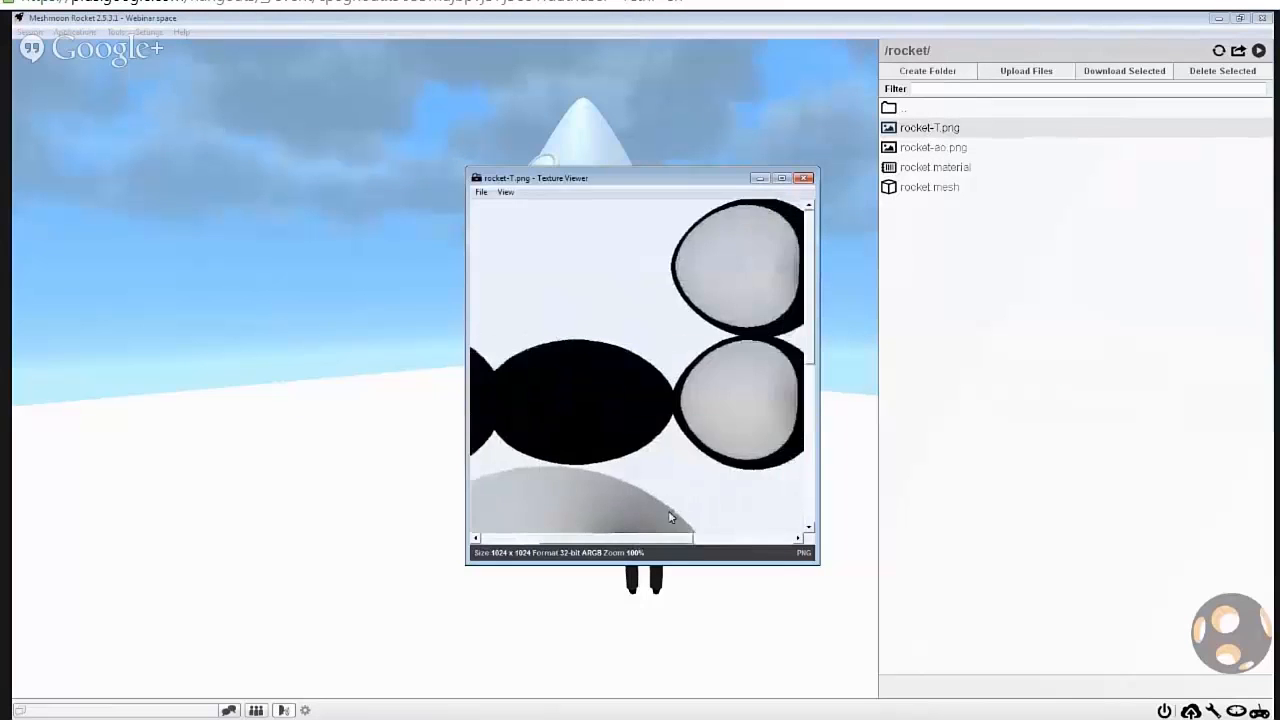
{"action": "scroll", "coordinate": [668, 510], "scroll_direction": "down", "scroll_amount": 5}
{"action": "left_click", "coordinate": [801, 180]}
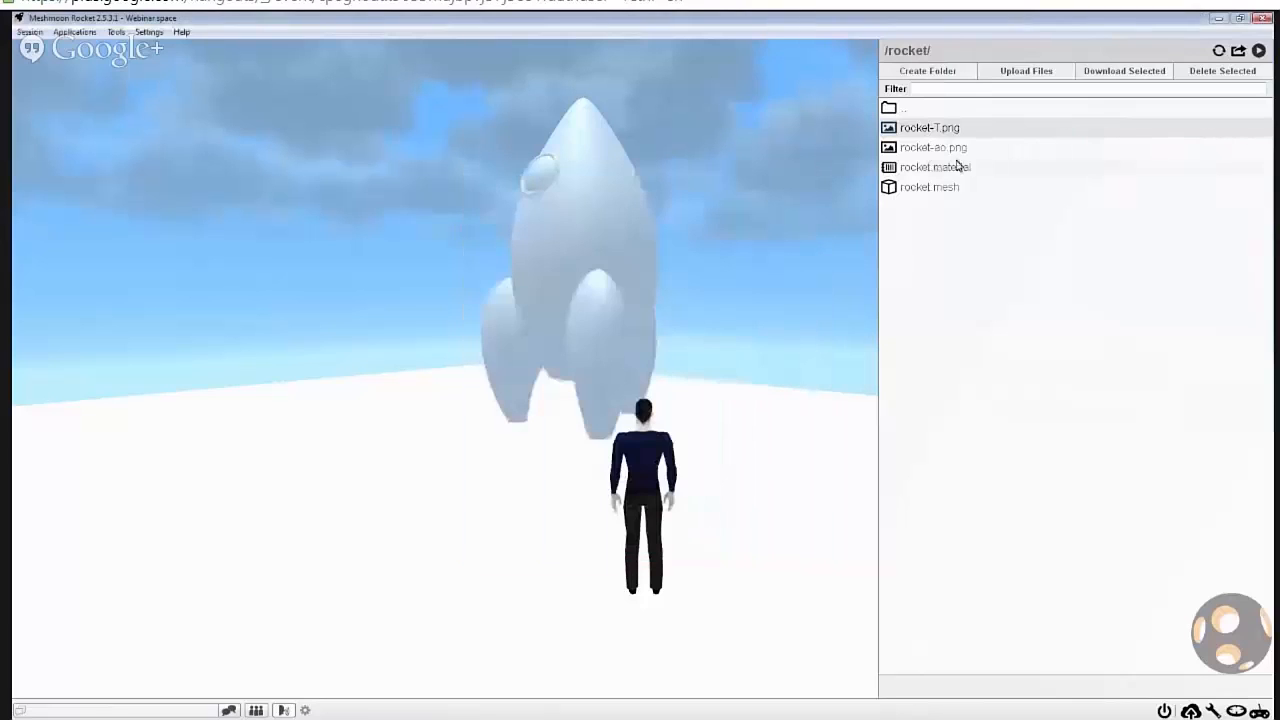
Step: Open rocket.material in the Material Editor from its right-click menu
{"action": "left_click", "coordinate": [952, 175]}
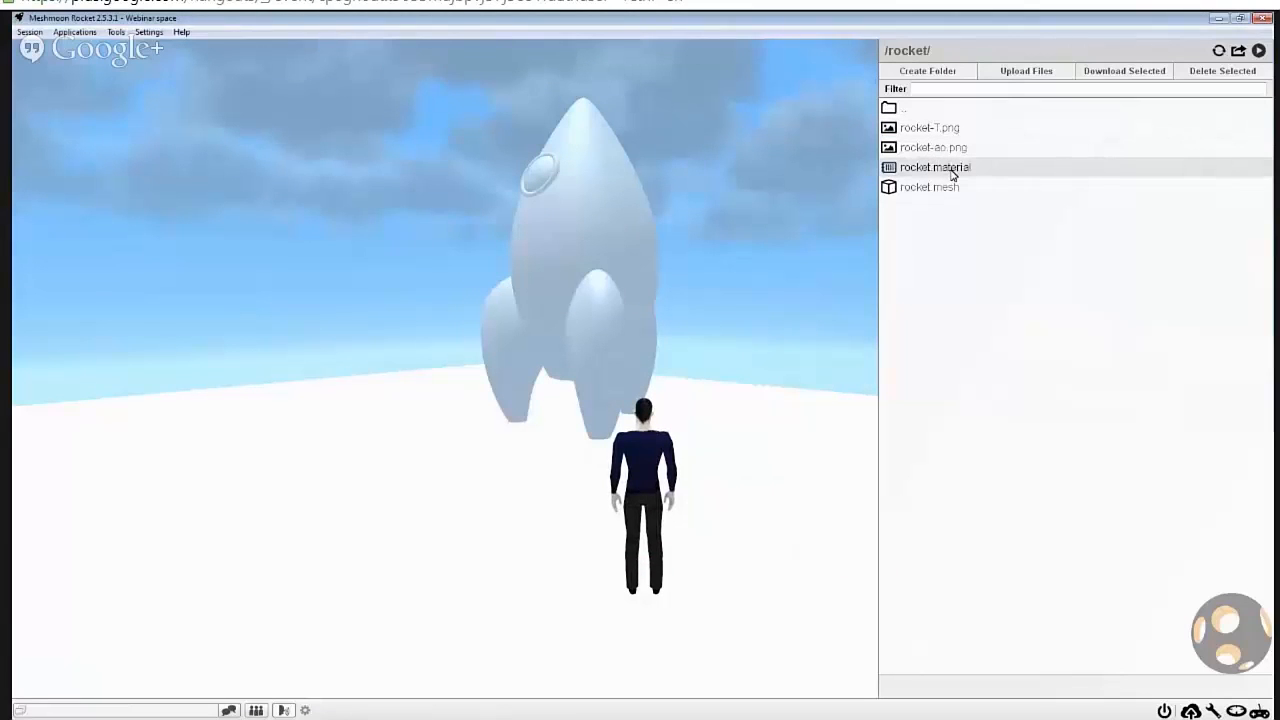
{"action": "right_click", "coordinate": [952, 175]}
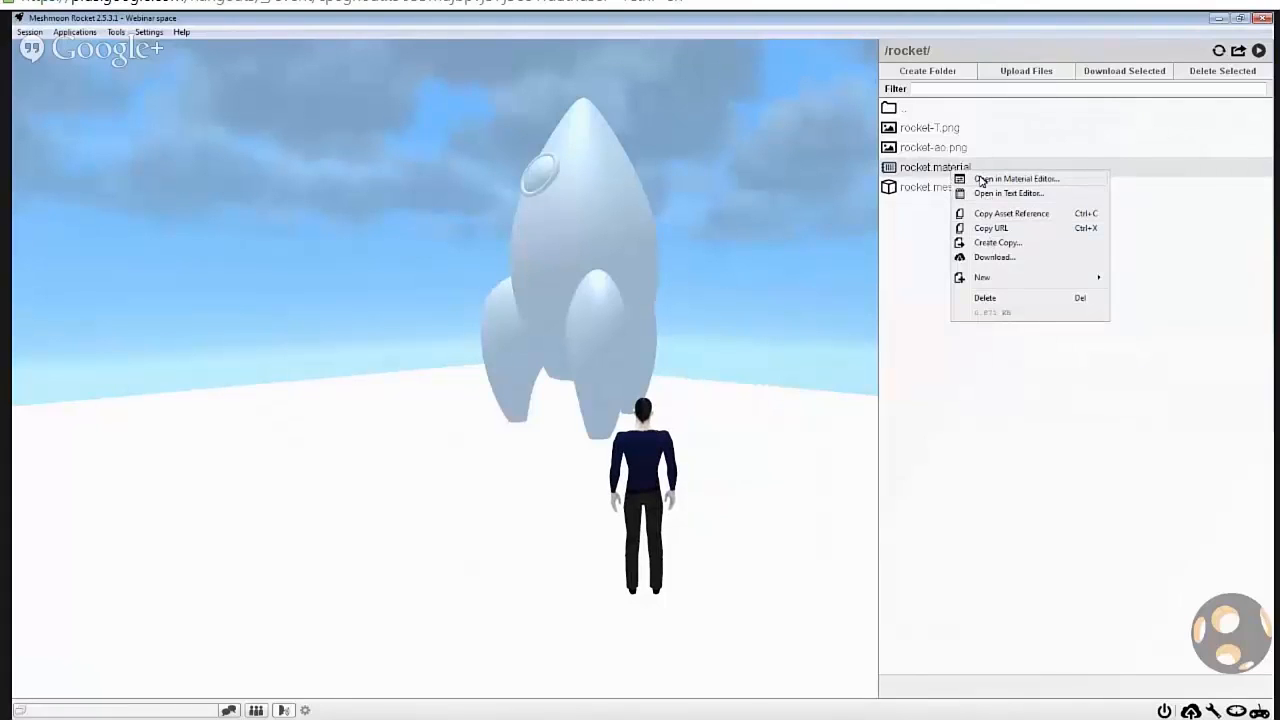
{"action": "left_click", "coordinate": [937, 179]}
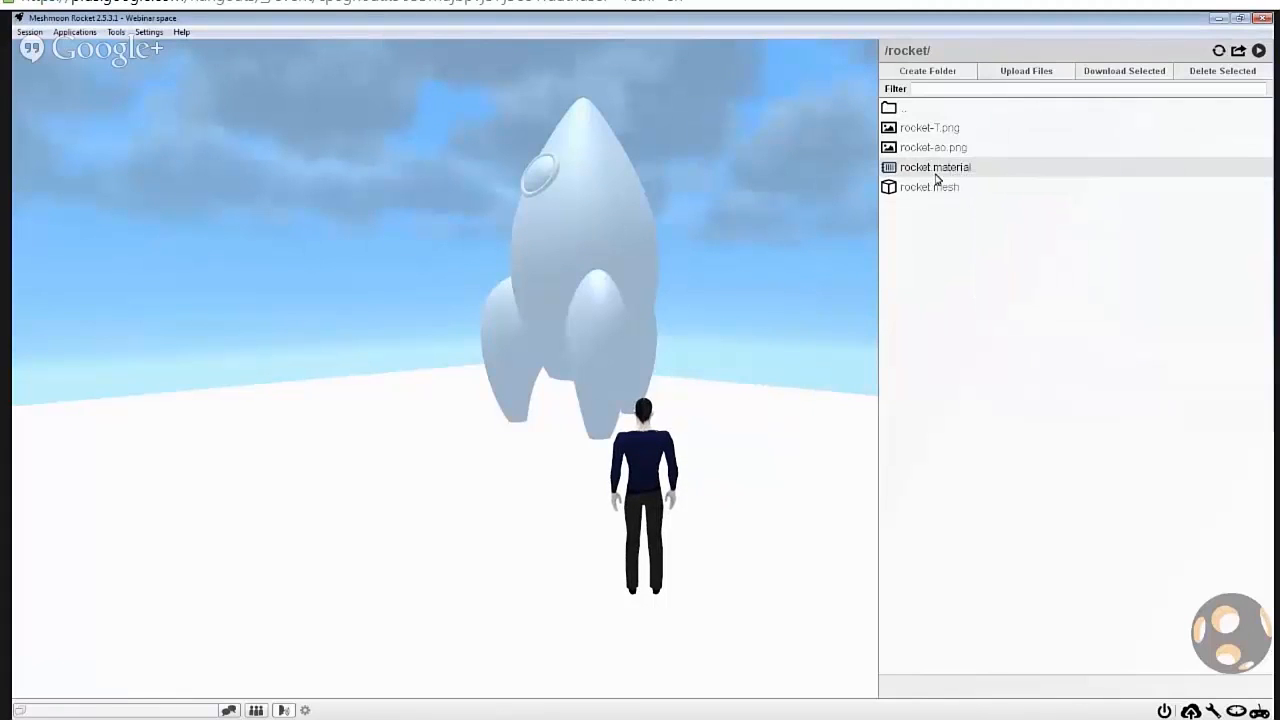
Step: Move the Material Editor left and set rocket.material's shader to Diffuse + Lightmap + Shadows
{"action": "left_click_drag", "start_coordinate": [634, 170], "coordinate": [259, 170]}
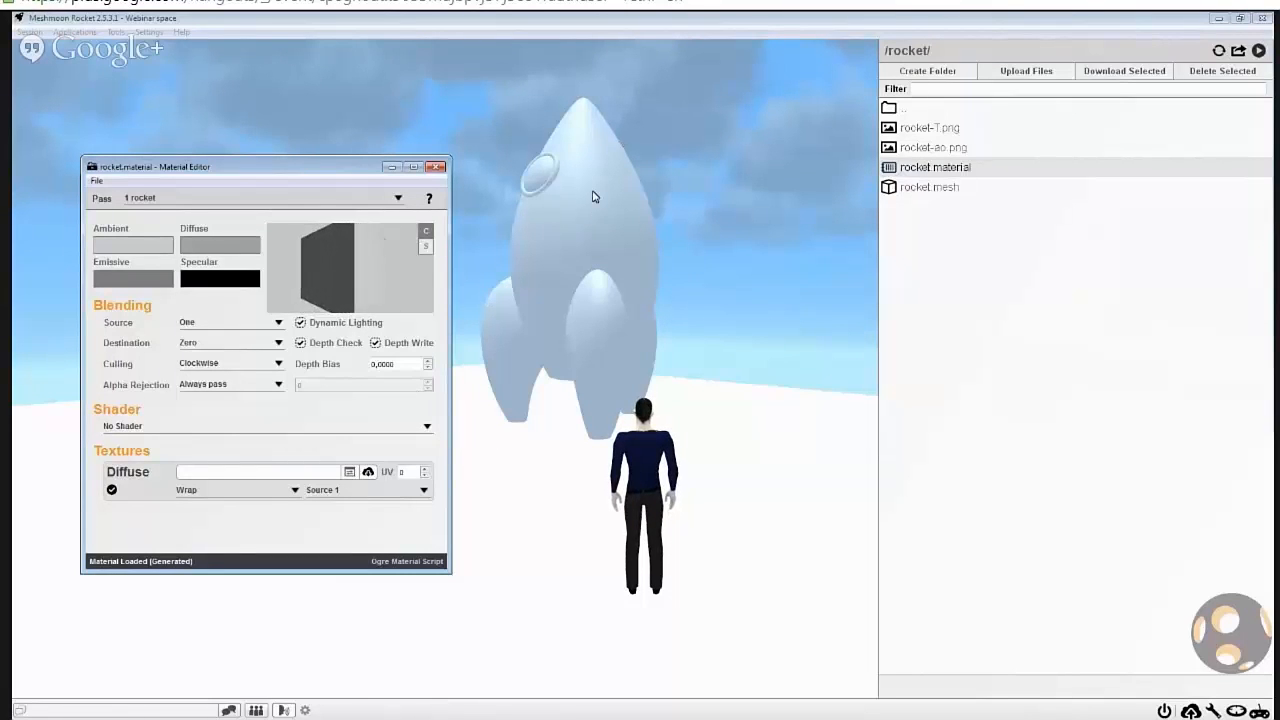
{"action": "left_click", "coordinate": [160, 426]}
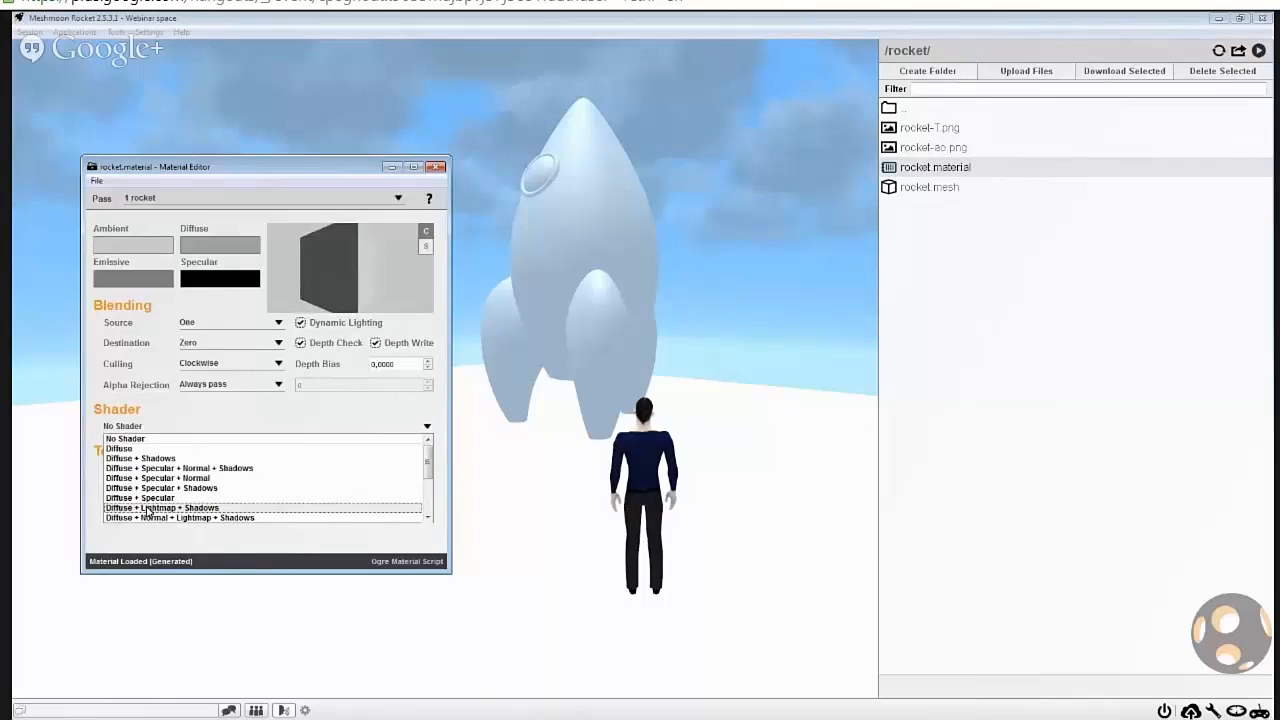
{"action": "left_click", "coordinate": [147, 508]}
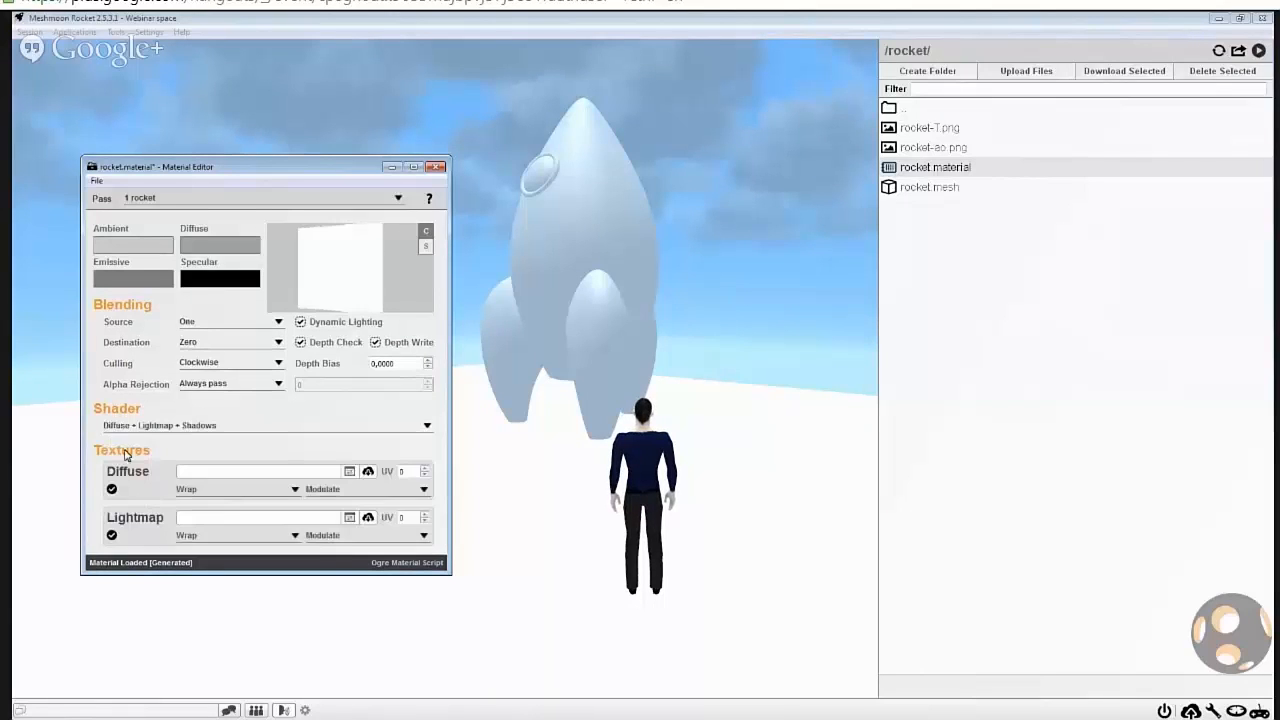
{"action": "left_click", "coordinate": [160, 425]}
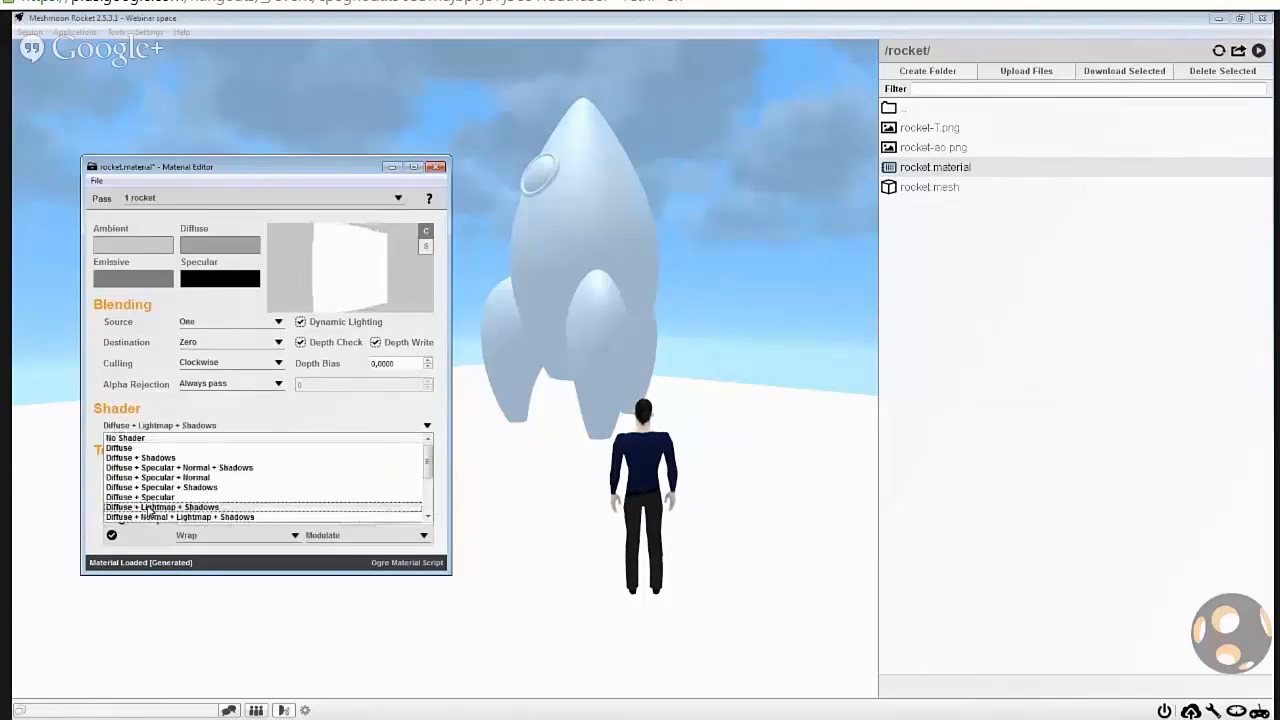
{"action": "left_click", "coordinate": [146, 508]}
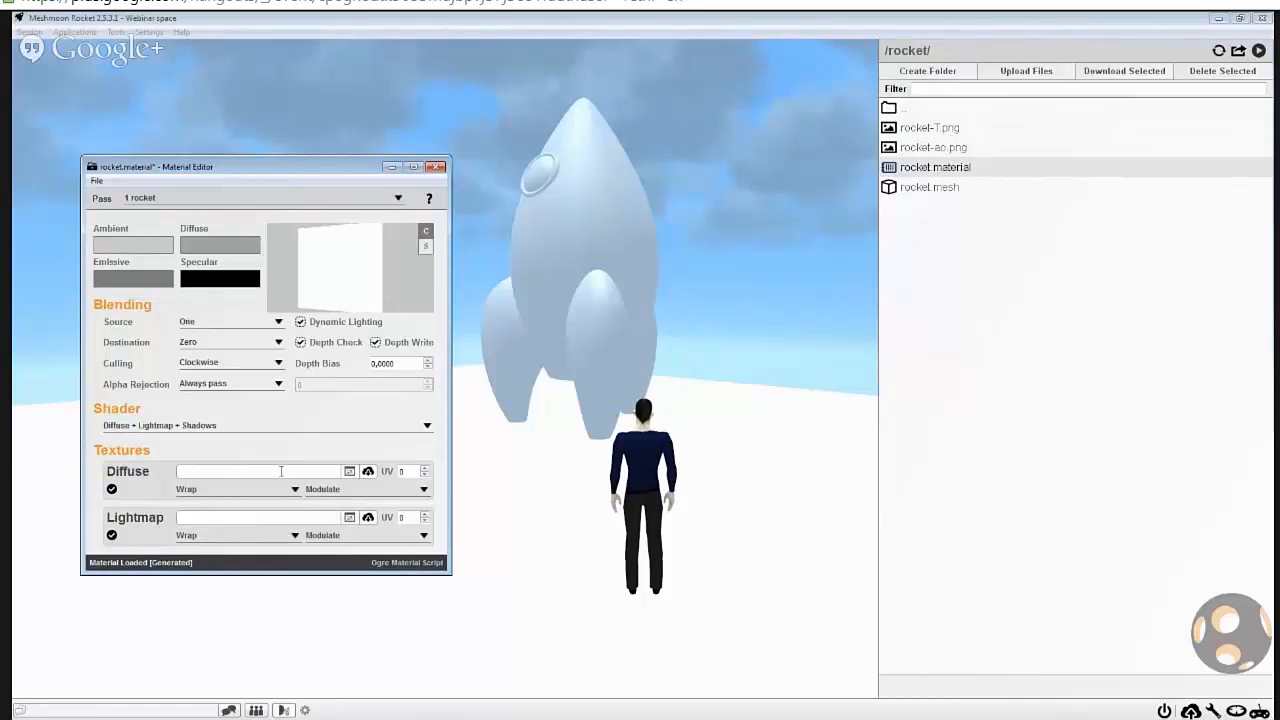
Step: Assign rocket-T.png as the Diffuse texture and rocket-ao.png as the Lightmap texture
{"action": "left_click", "coordinate": [368, 471]}
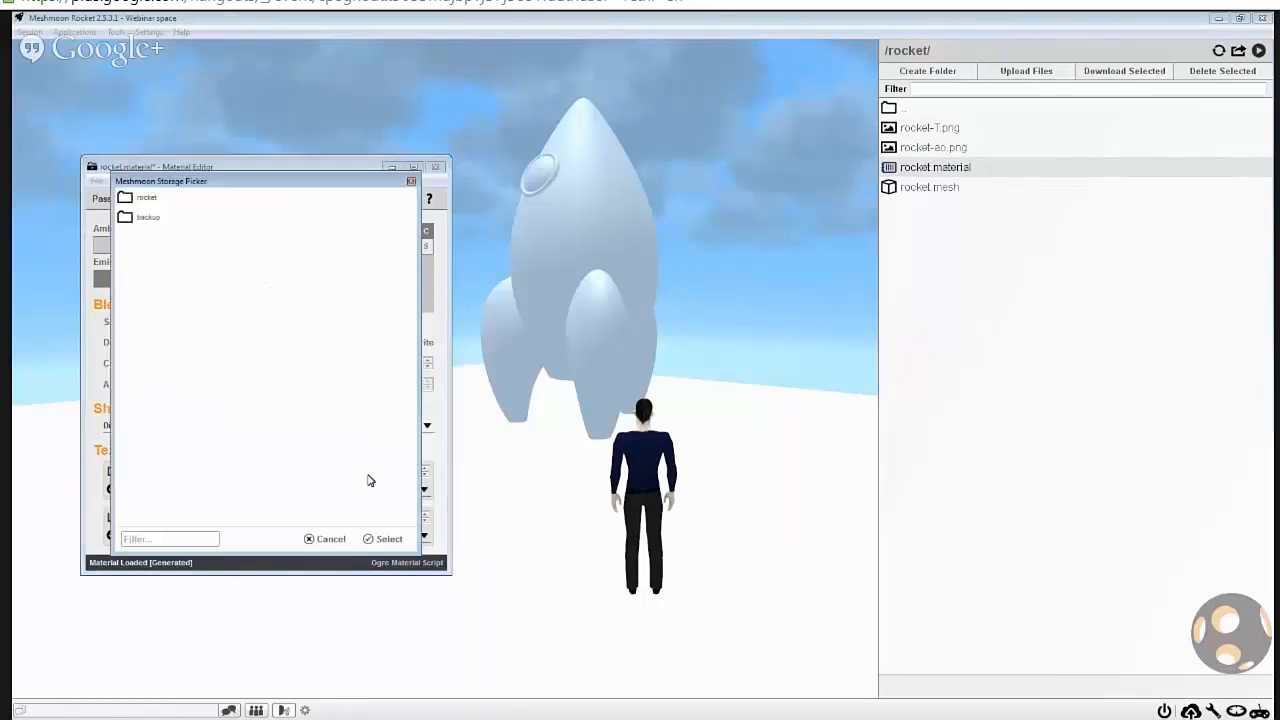
{"action": "double_click", "coordinate": [146, 199]}
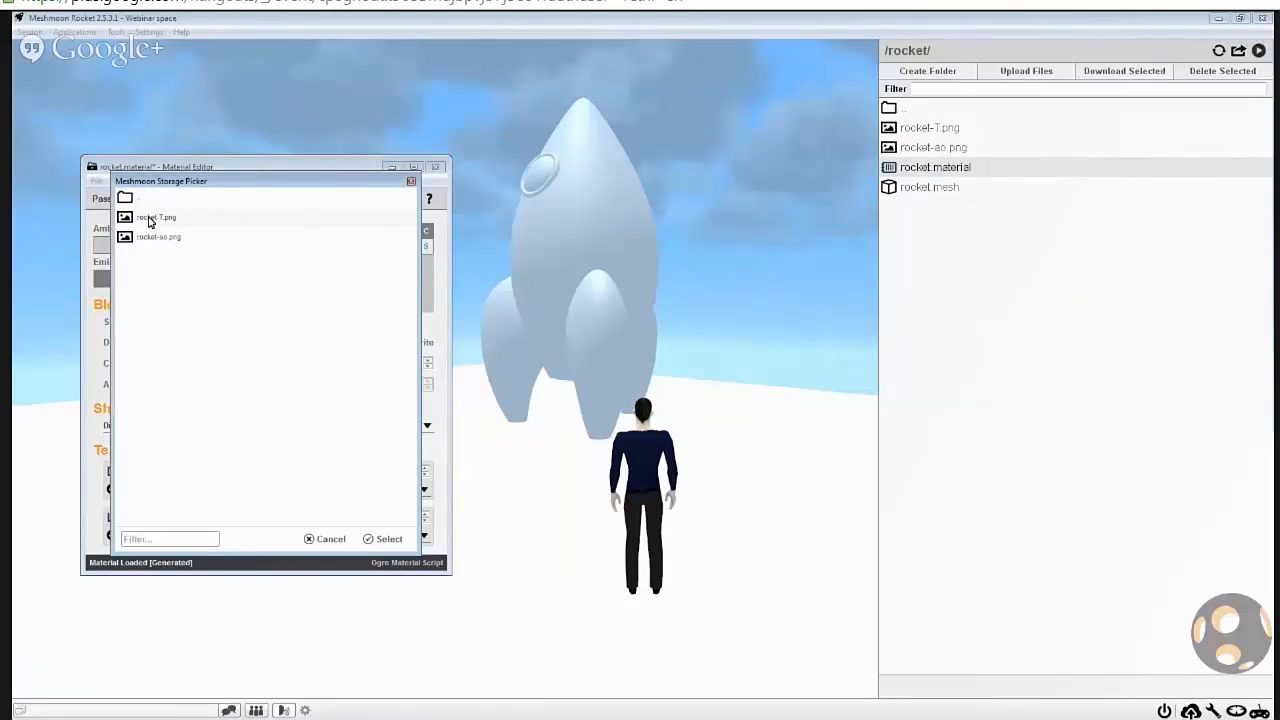
{"action": "left_click", "coordinate": [155, 218]}
{"action": "double_click", "coordinate": [155, 219]}
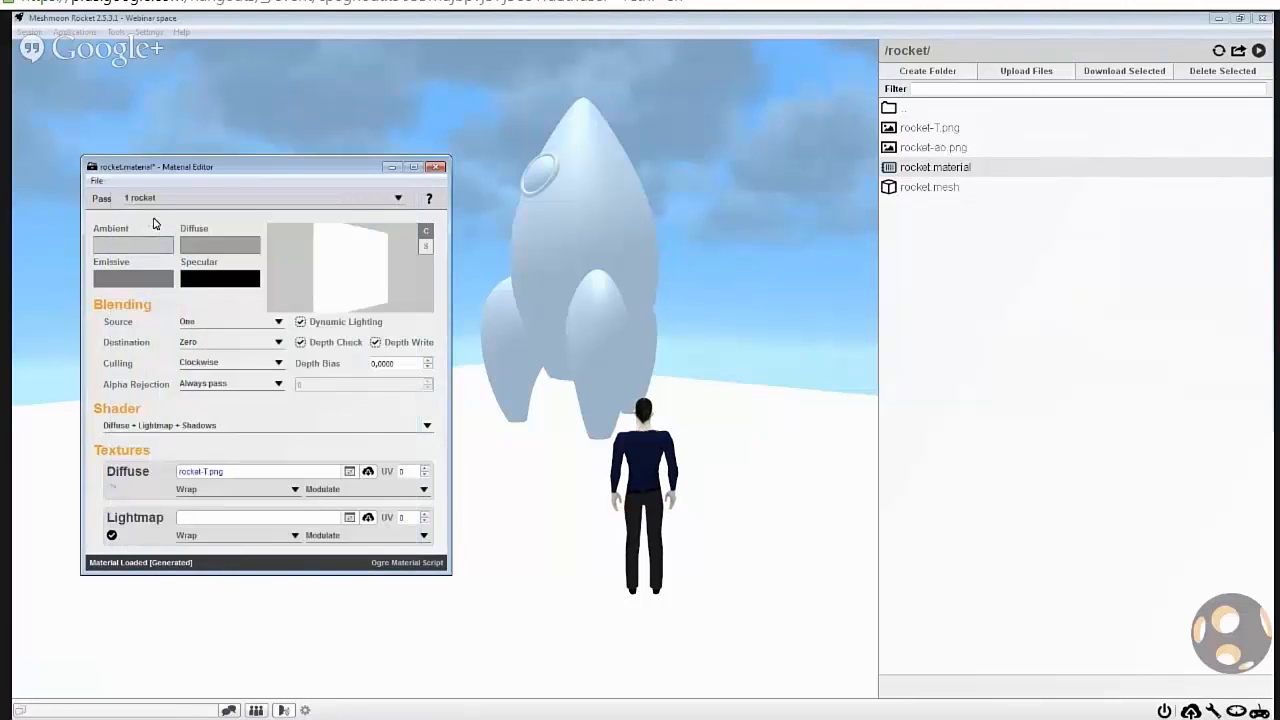
{"action": "left_click", "coordinate": [349, 517]}
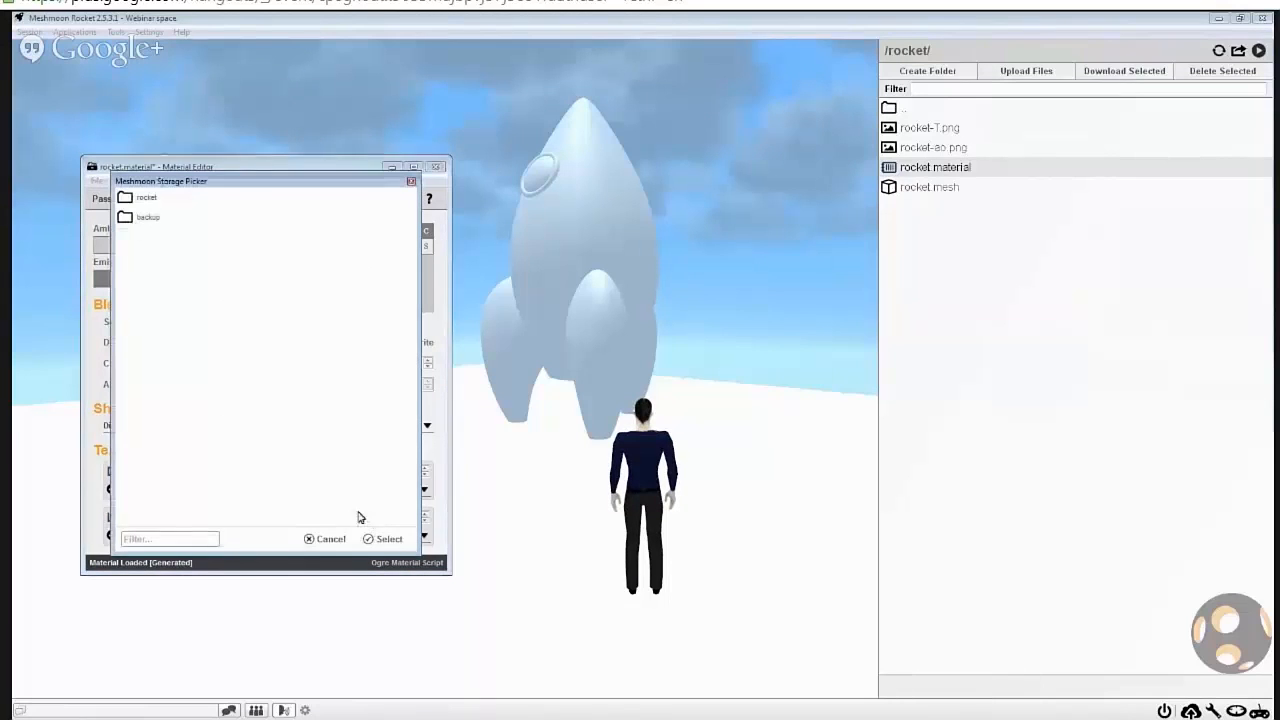
{"action": "double_click", "coordinate": [144, 198]}
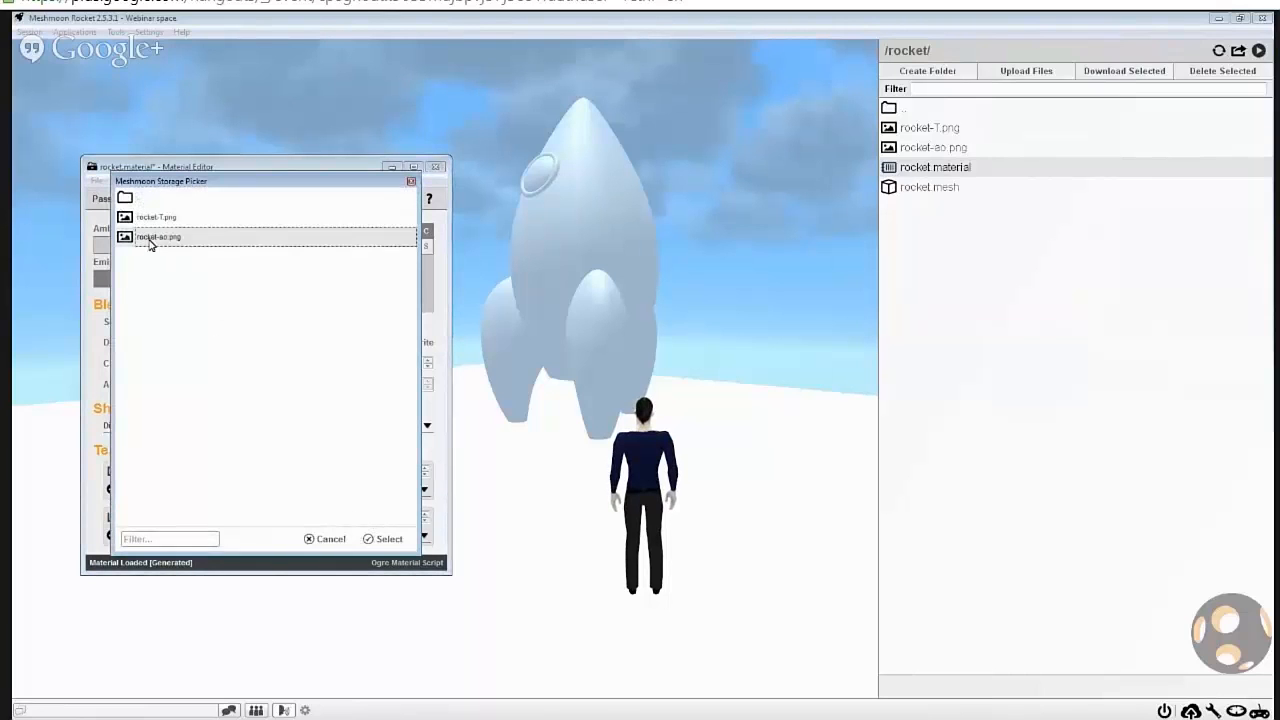
{"action": "double_click", "coordinate": [150, 239]}
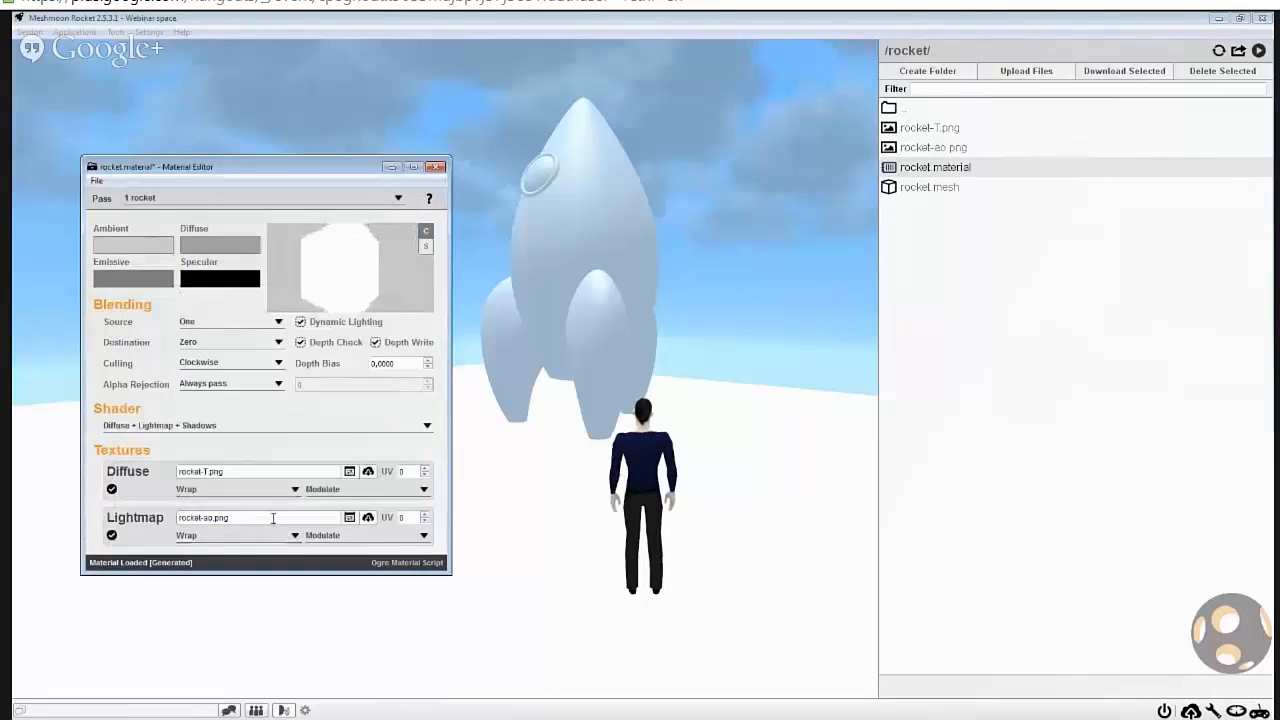
Step: Save the material changes and close the Material Editor
{"action": "left_click", "coordinate": [97, 182]}
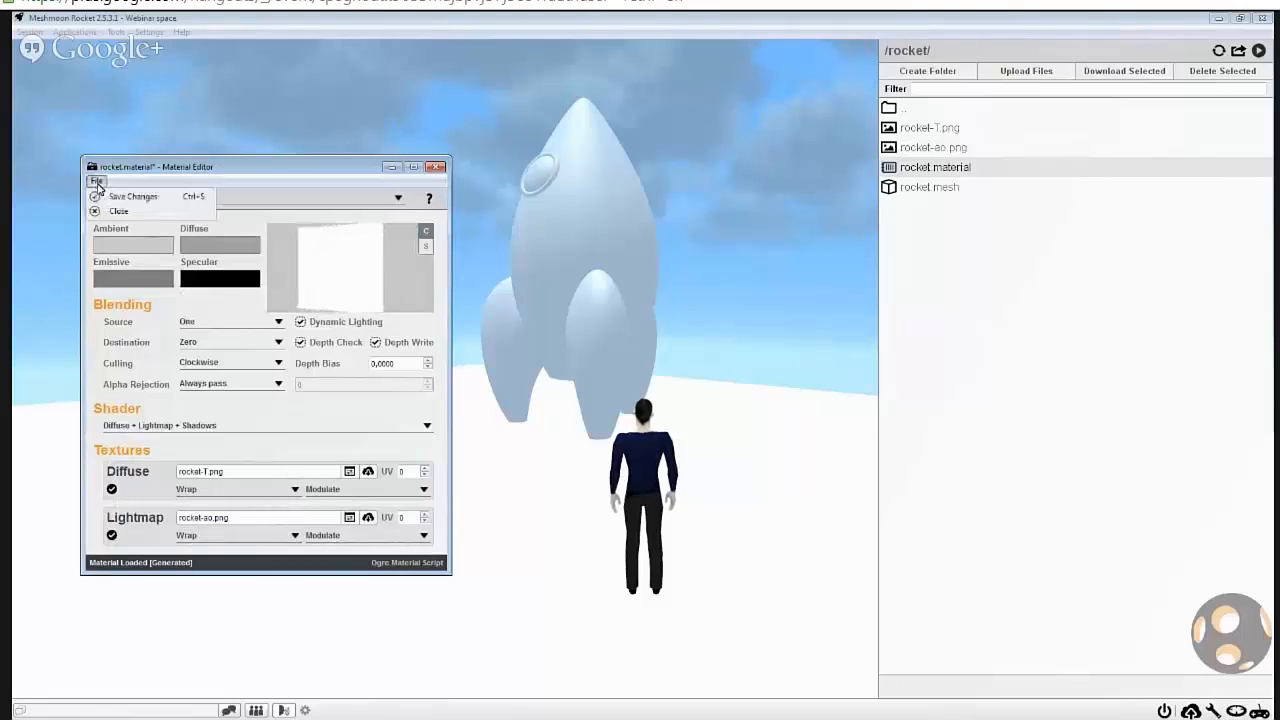
{"action": "left_click", "coordinate": [120, 197]}
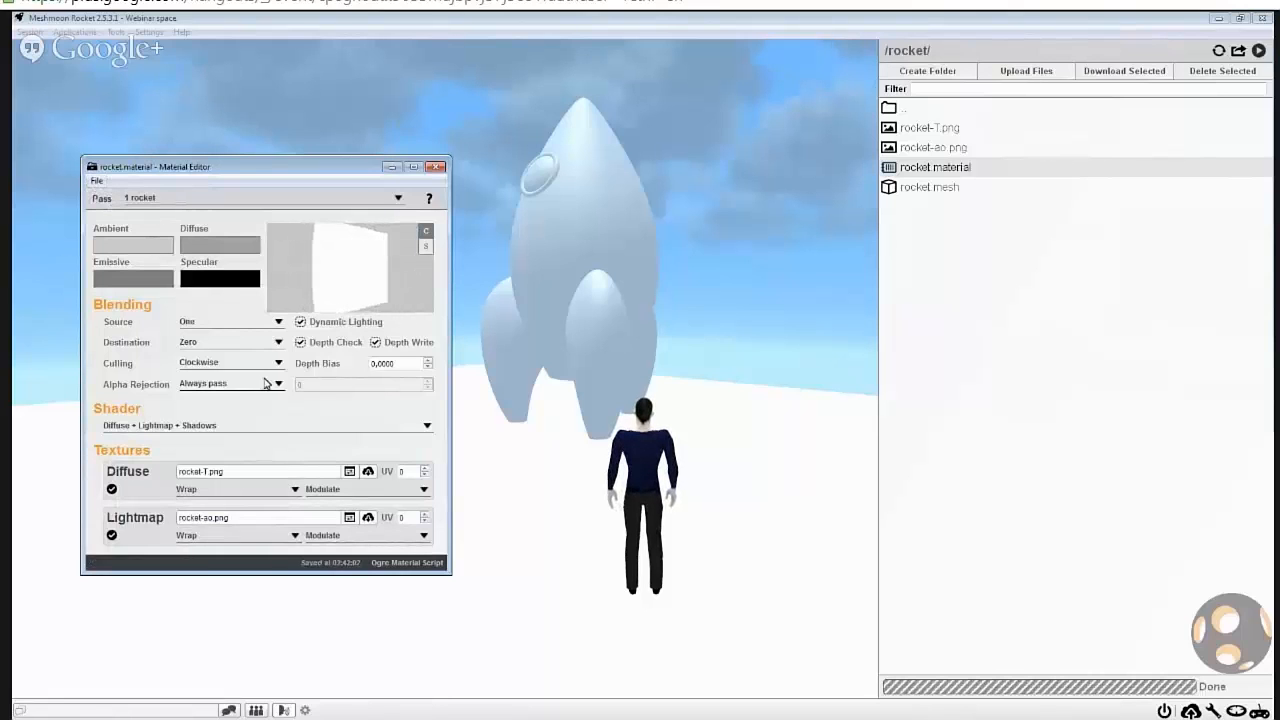
{"action": "left_click", "coordinate": [436, 170]}
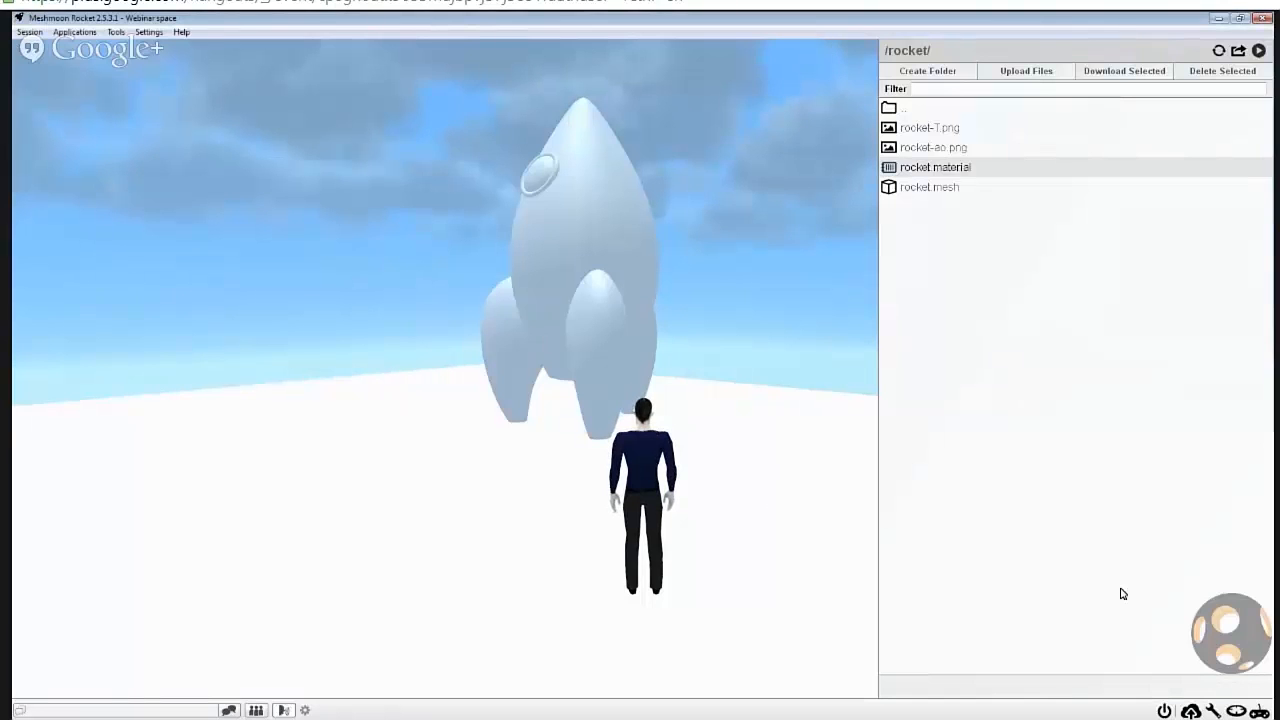
{"action": "left_click", "coordinate": [1213, 711]}
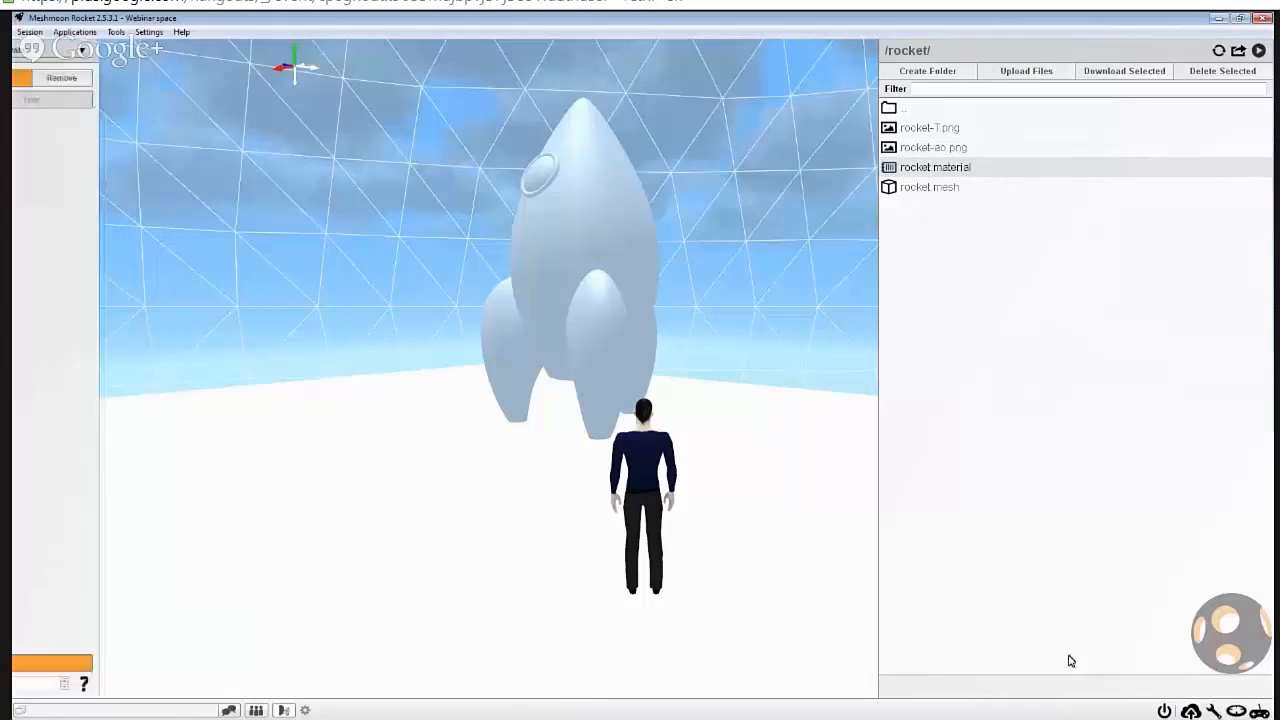
{"action": "left_click", "coordinate": [52, 52]}
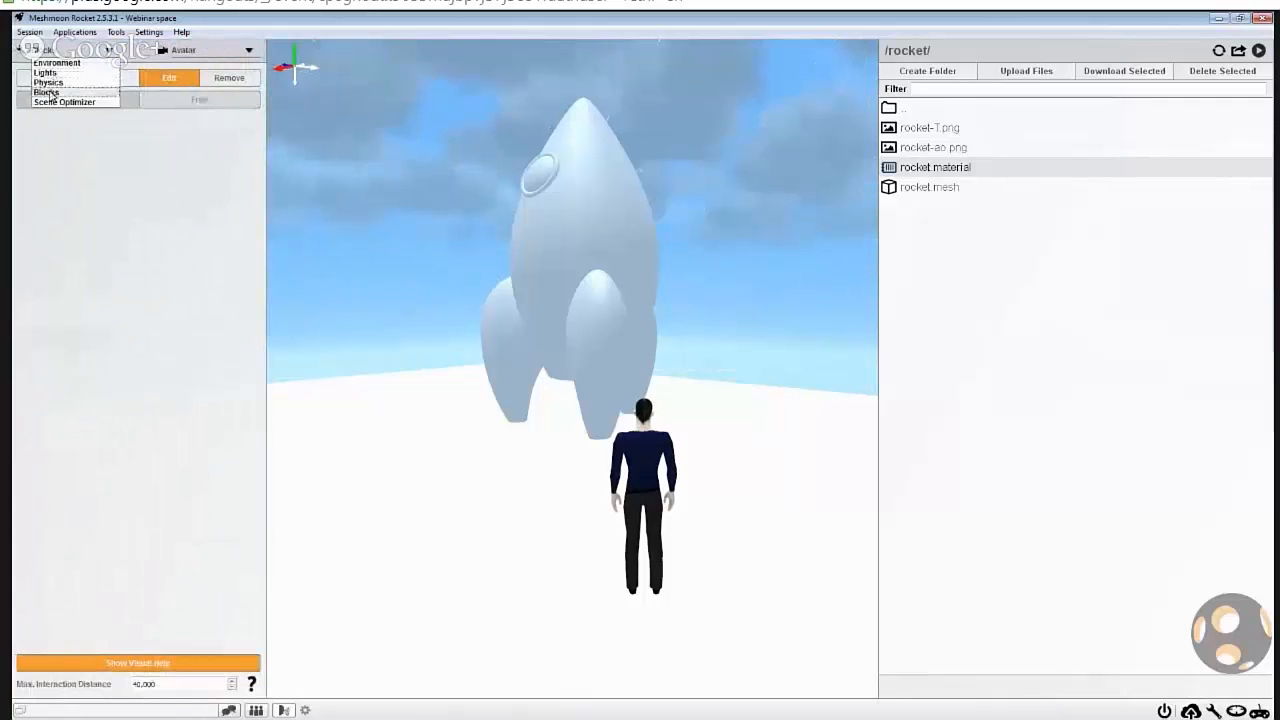
{"action": "left_click", "coordinate": [50, 92]}
{"action": "left_click", "coordinate": [56, 82]}
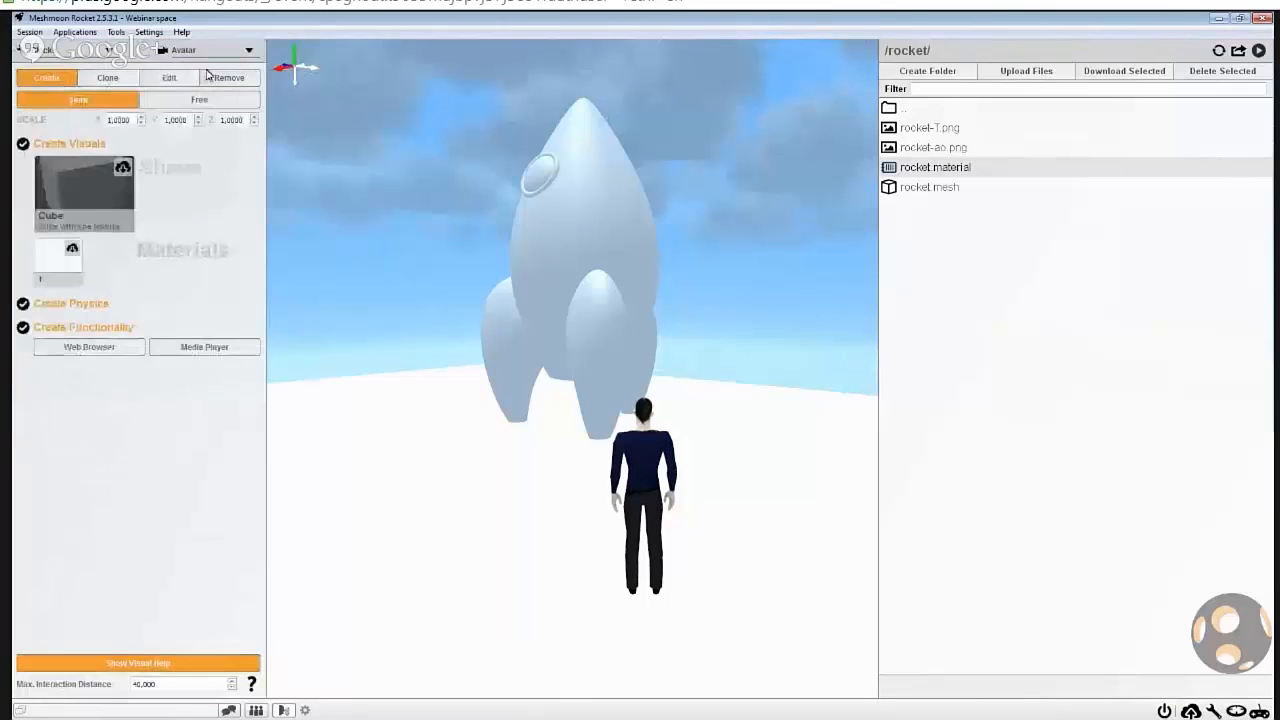
{"action": "left_click", "coordinate": [1192, 706]}
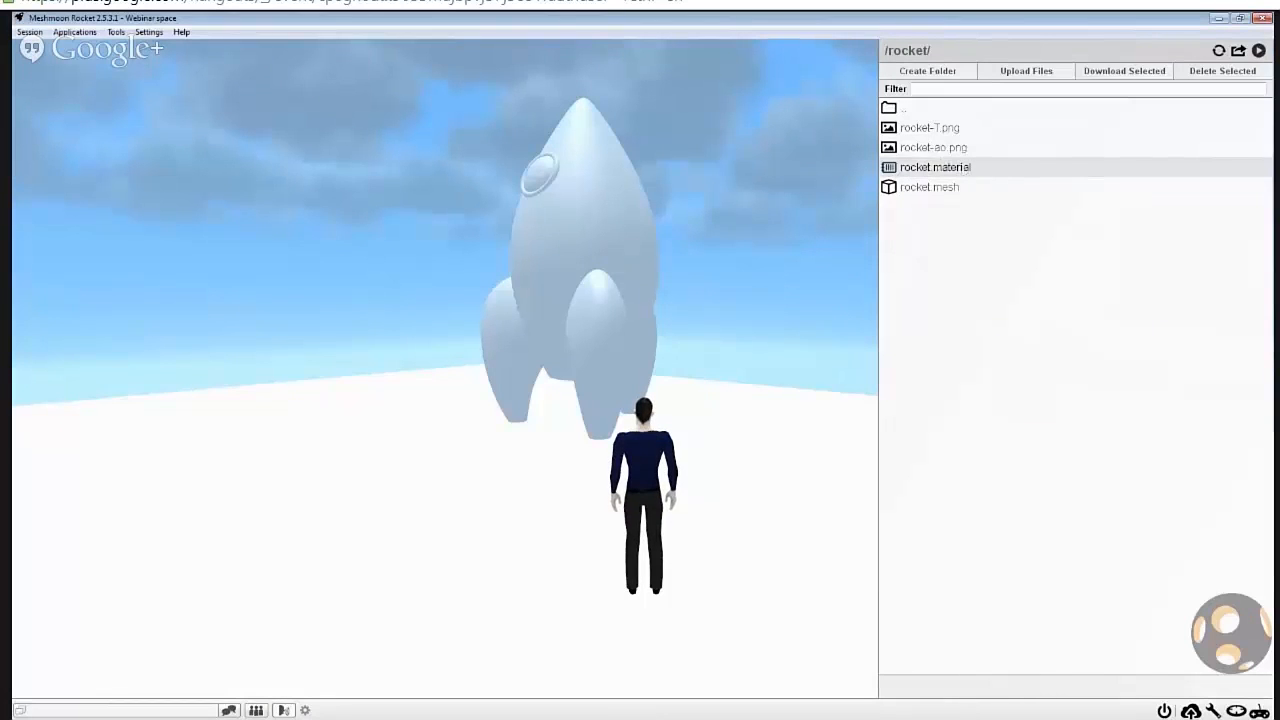
Step: Drop rocket.material onto the rocket, giving it a grey body with an orange porthole
{"action": "left_click_drag", "start_coordinate": [935, 167], "coordinate": [600, 240]}
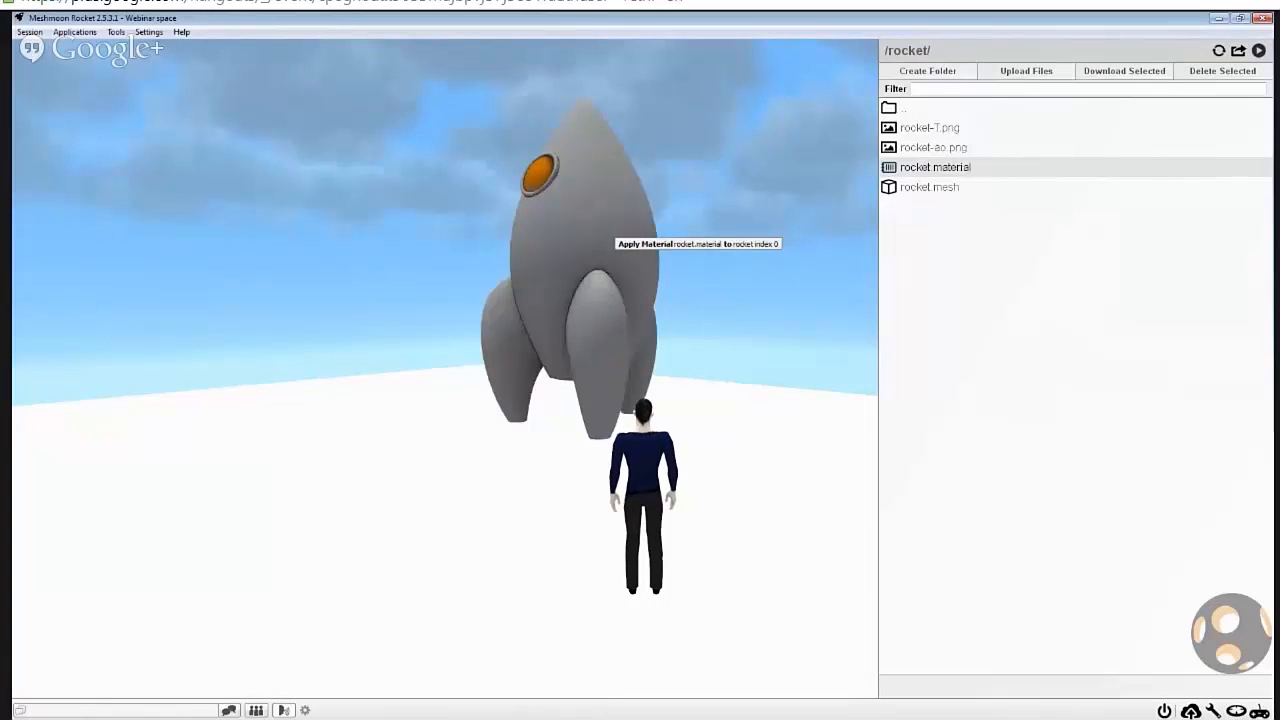
{"action": "left_click_drag", "start_coordinate": [613, 230], "coordinate": [577, 203]}
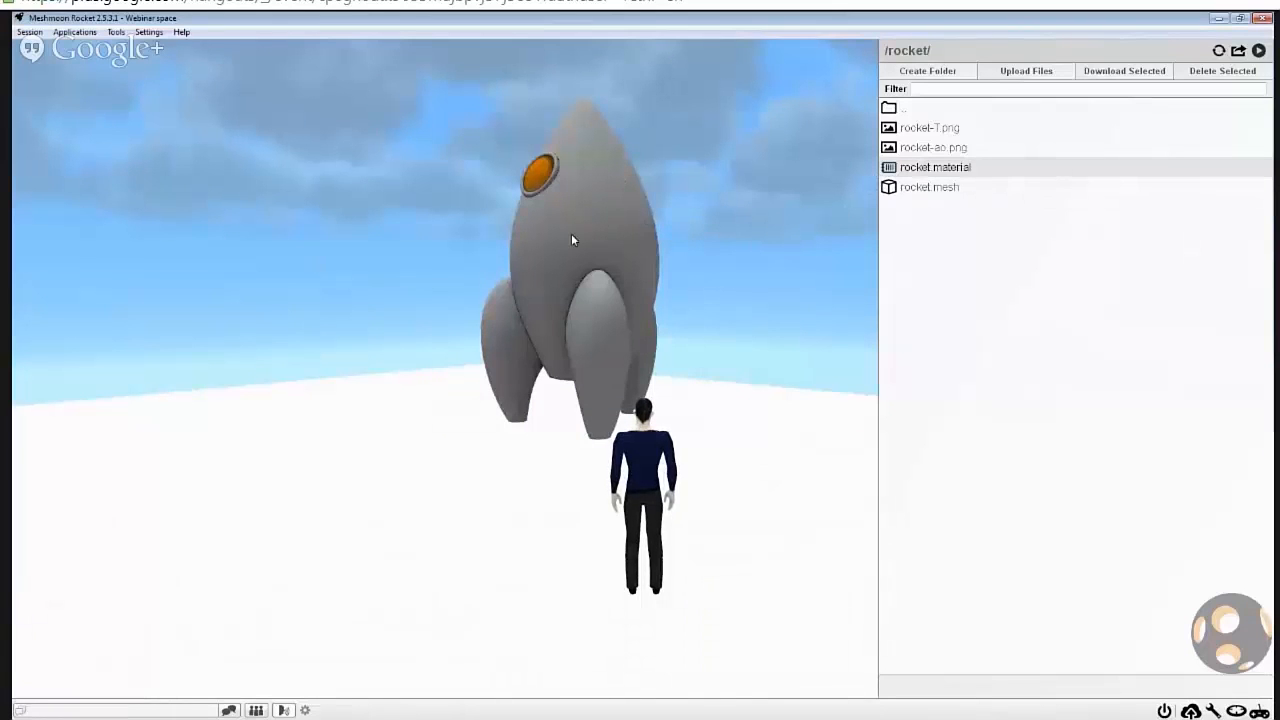
{"action": "left_click", "coordinate": [940, 190]}
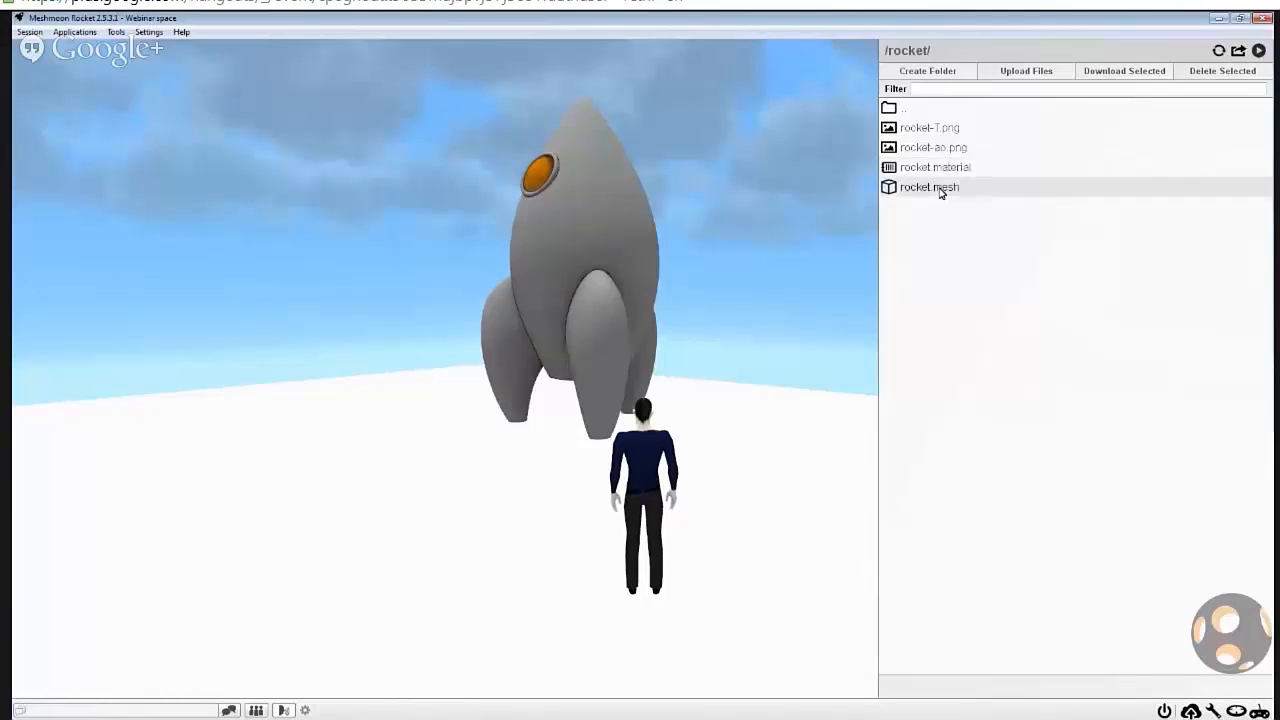
Step: Place a second rocket.mesh beside the avatar and texture it with rocket.material
{"action": "left_click_drag", "start_coordinate": [940, 192], "coordinate": [312, 490]}
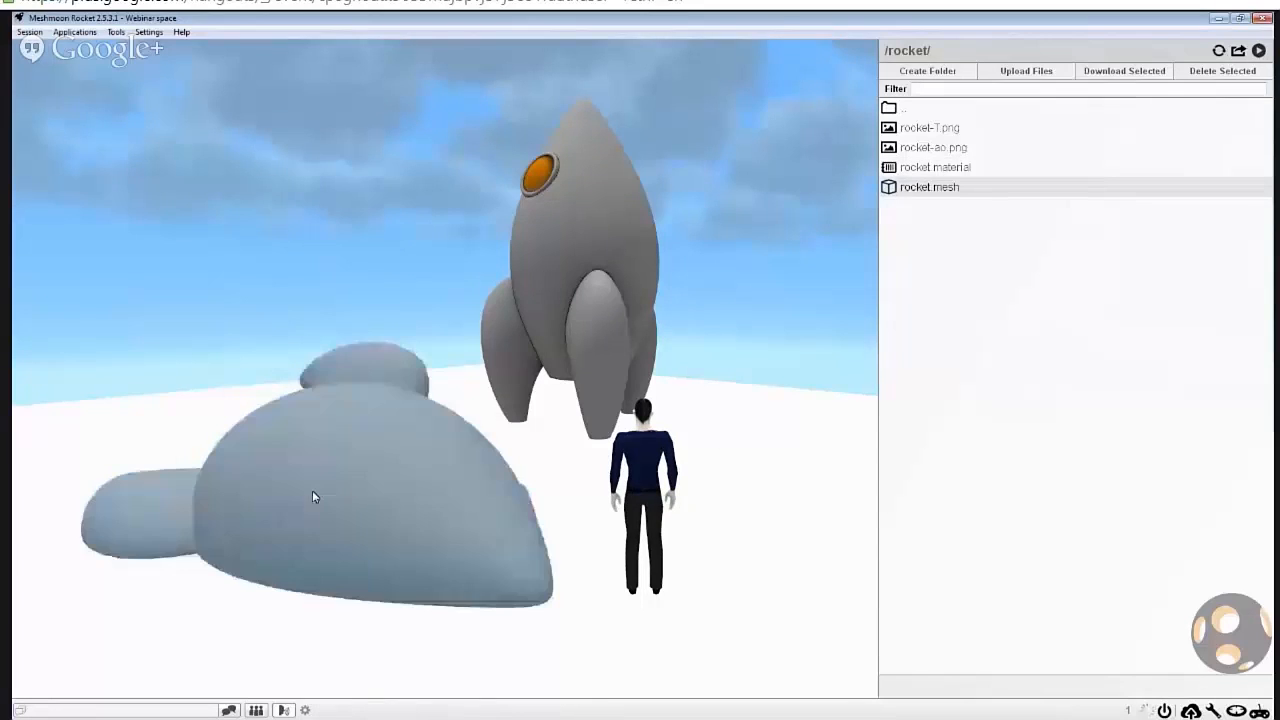
{"action": "right_click_drag", "start_coordinate": [443, 475], "coordinate": [790, 215]}
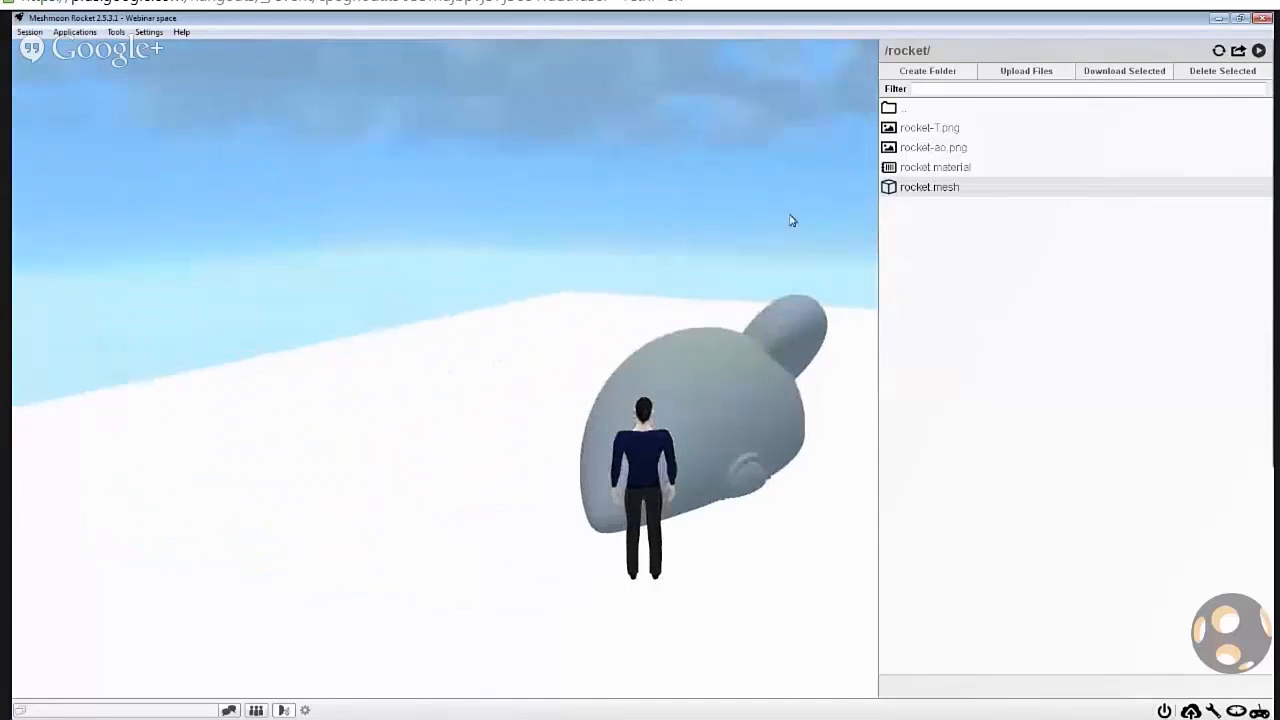
{"action": "left_click_drag", "start_coordinate": [945, 167], "coordinate": [750, 460]}
{"action": "right_click_drag", "start_coordinate": [750, 460], "coordinate": [420, 147]}
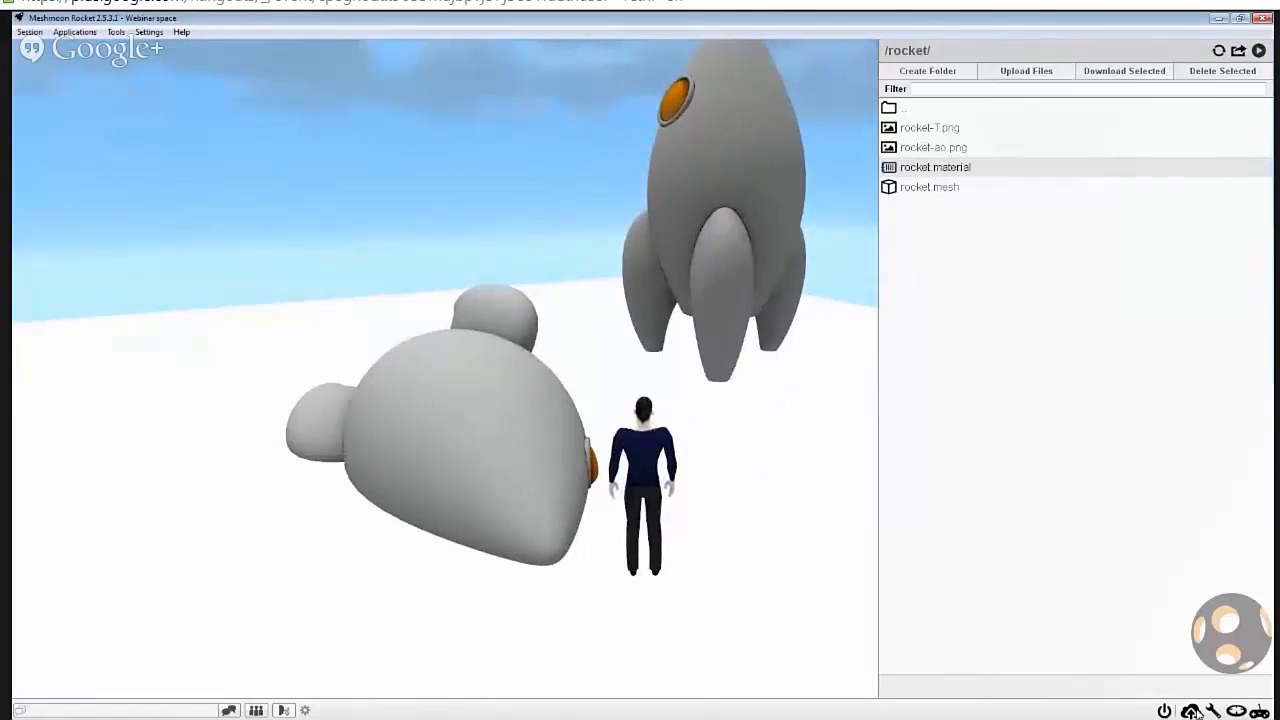
Step: Hide the scene storage panel so the 3D scene fills the window
{"action": "left_click", "coordinate": [1192, 711]}
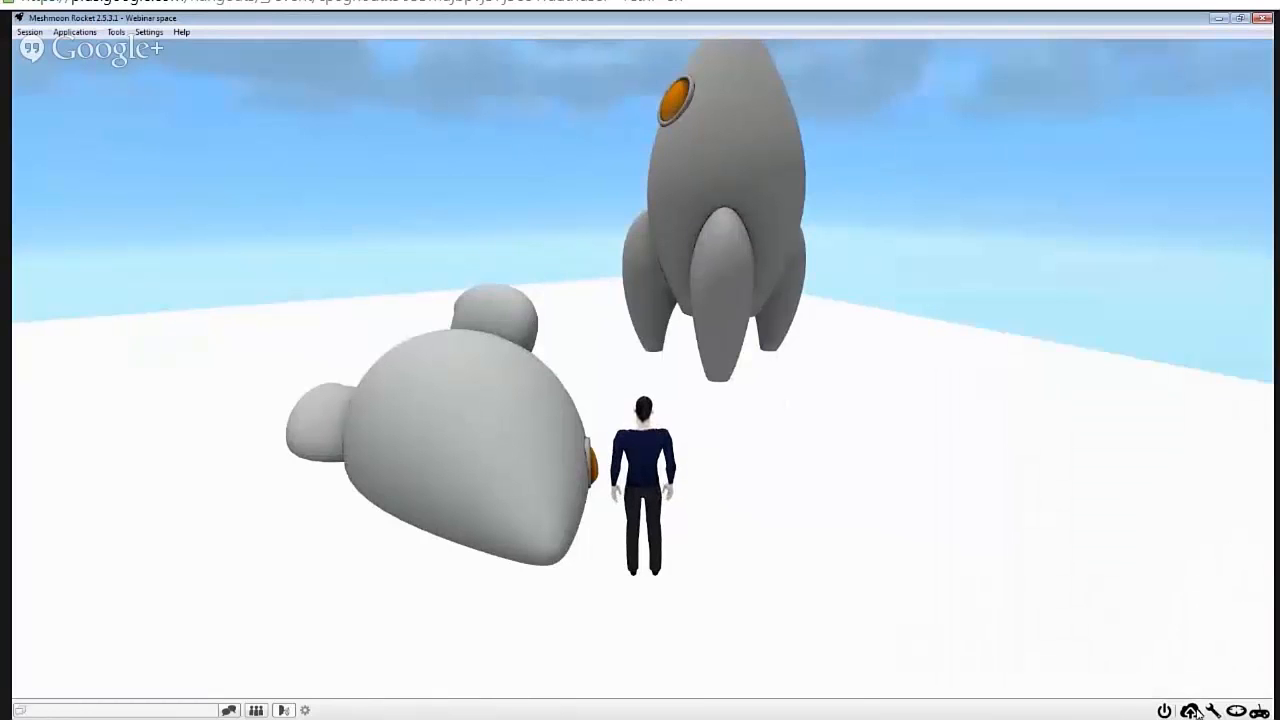
{"action": "left_click", "coordinate": [117, 32]}
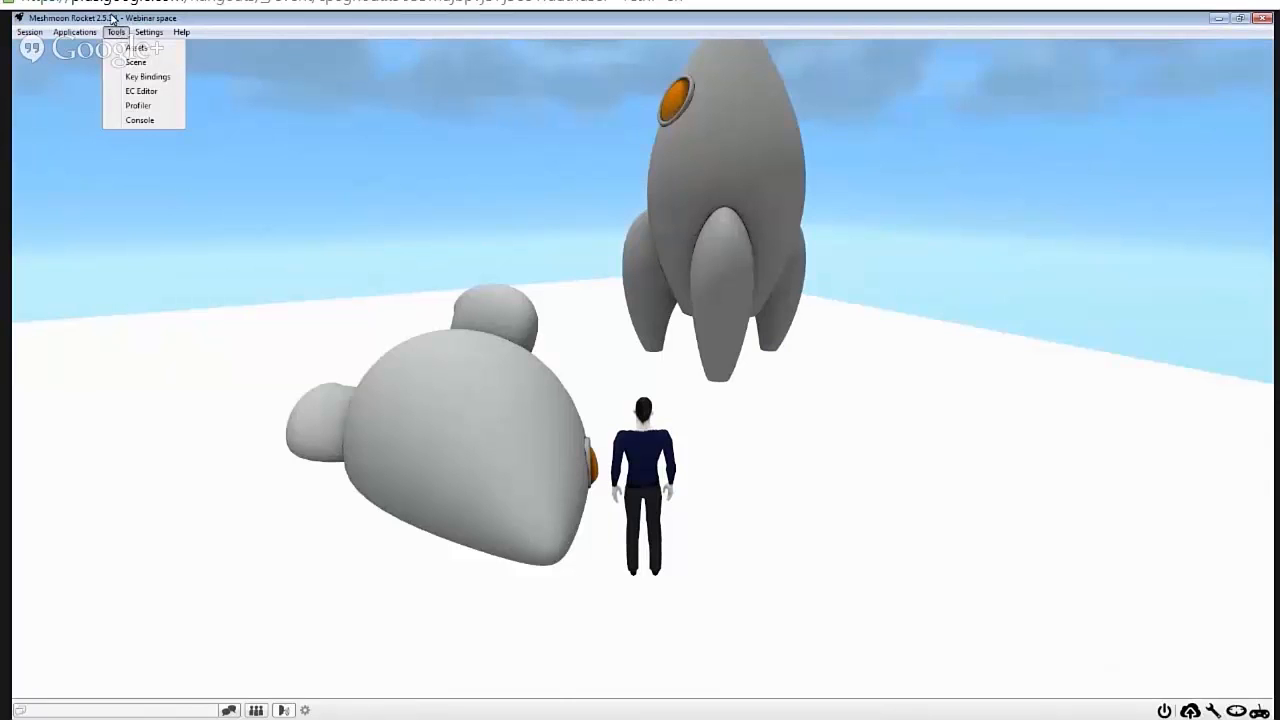
Step: Delete the '7 rocket' entity in the Tools > Scene structure panel
{"action": "left_click", "coordinate": [135, 63]}
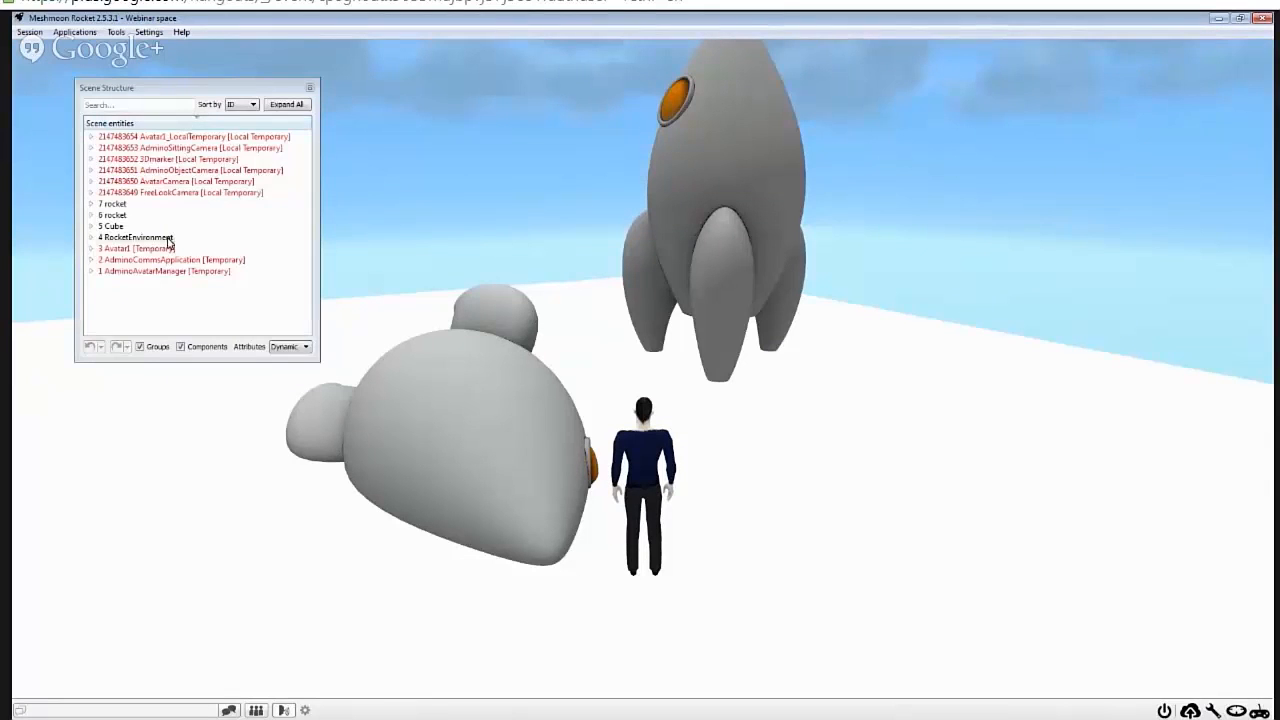
{"action": "left_click", "coordinate": [113, 204]}
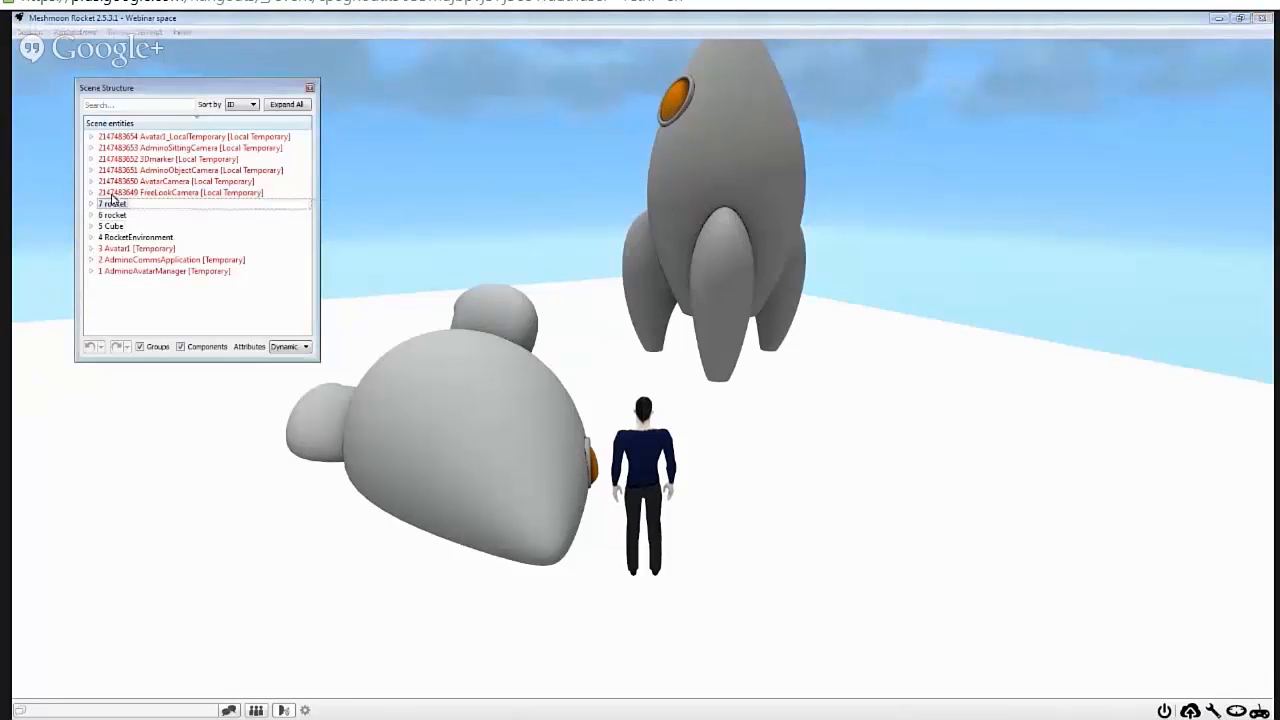
{"action": "right_click", "coordinate": [117, 206]}
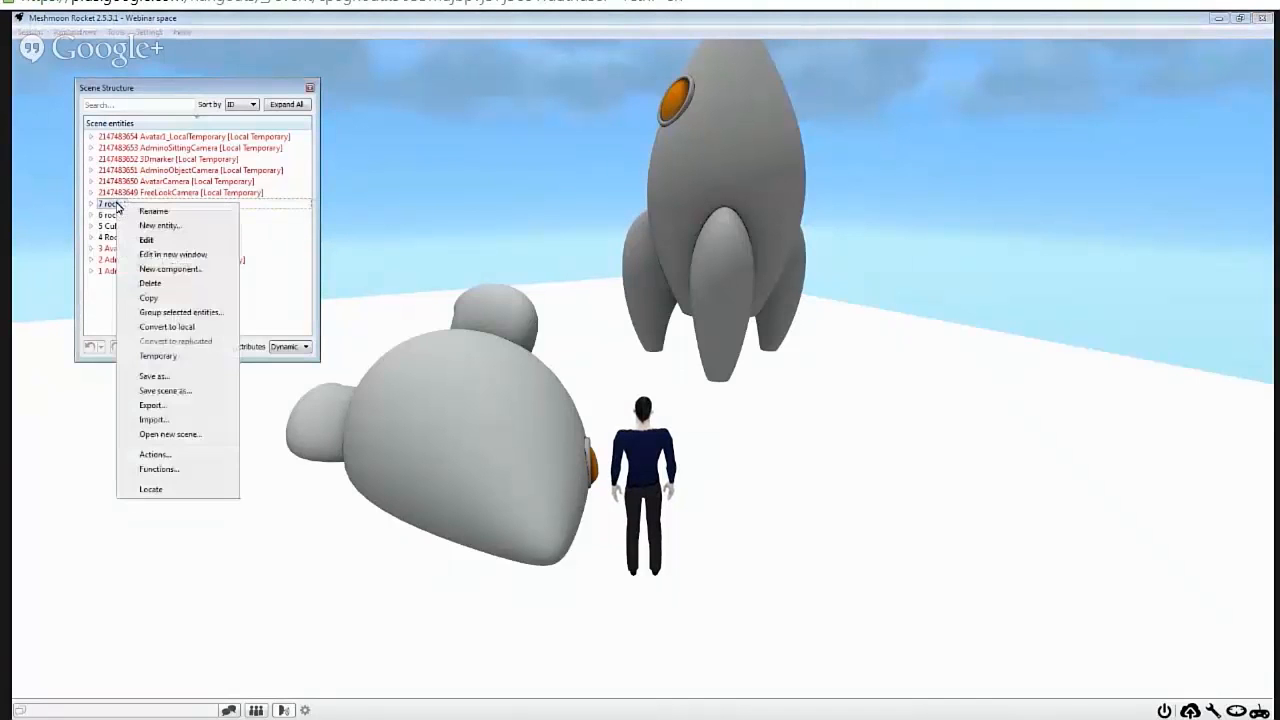
{"action": "left_click", "coordinate": [167, 291]}
{"action": "right_click_drag", "start_coordinate": [514, 380], "coordinate": [620, 430]}
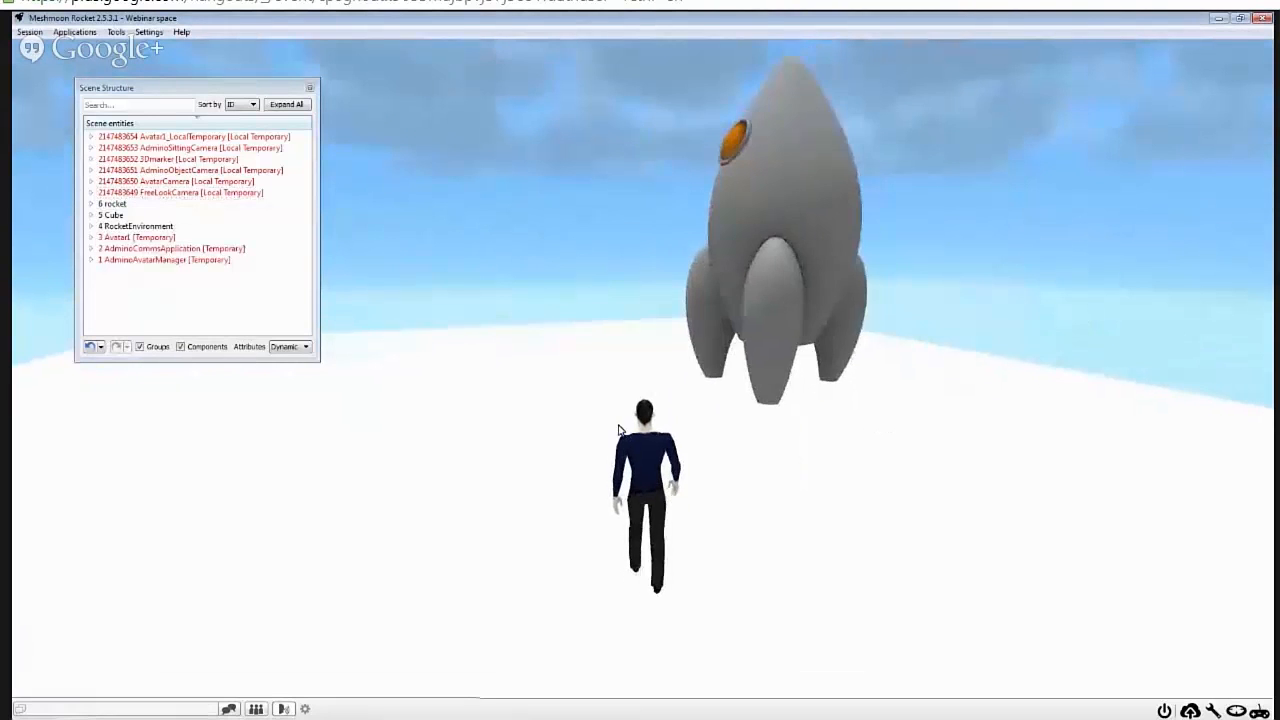
Step: Walk the avatar up to the rocket and back, then look around the scene
{"action": "key", "text": "Right"}
{"action": "key", "text": "Right"}
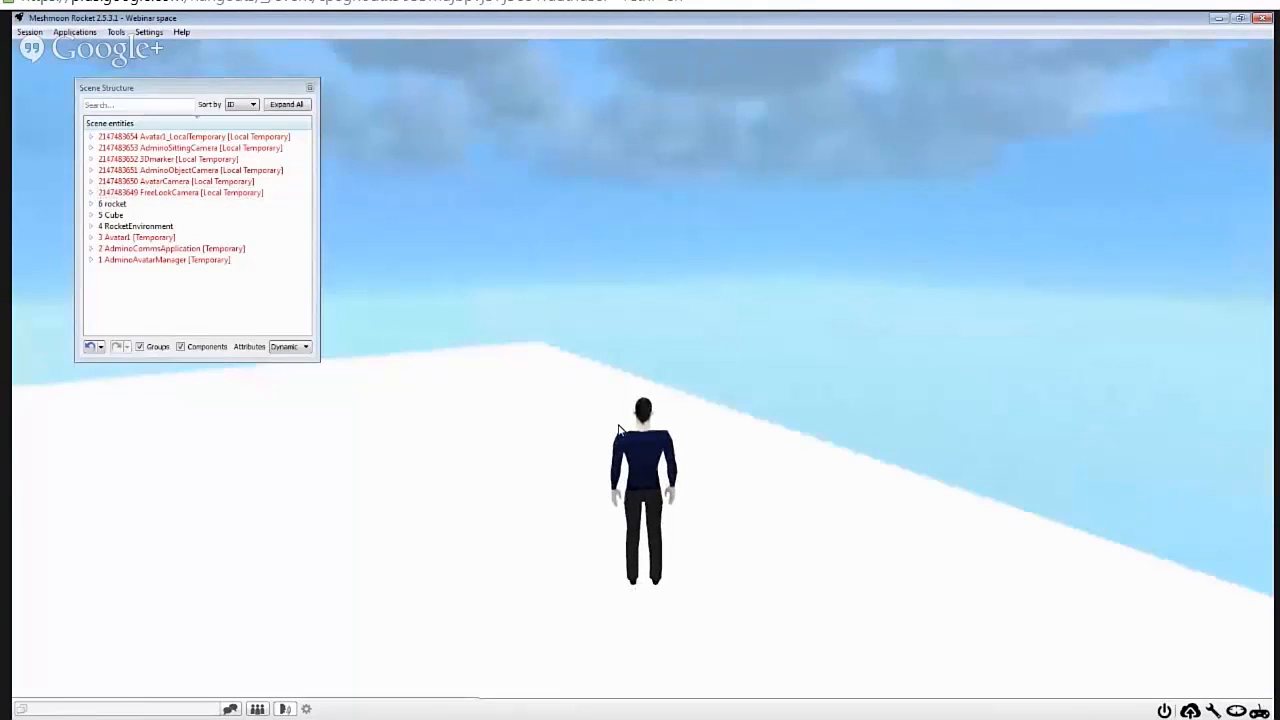
{"action": "key", "text": "Left"}
{"action": "key", "text": "Up"}
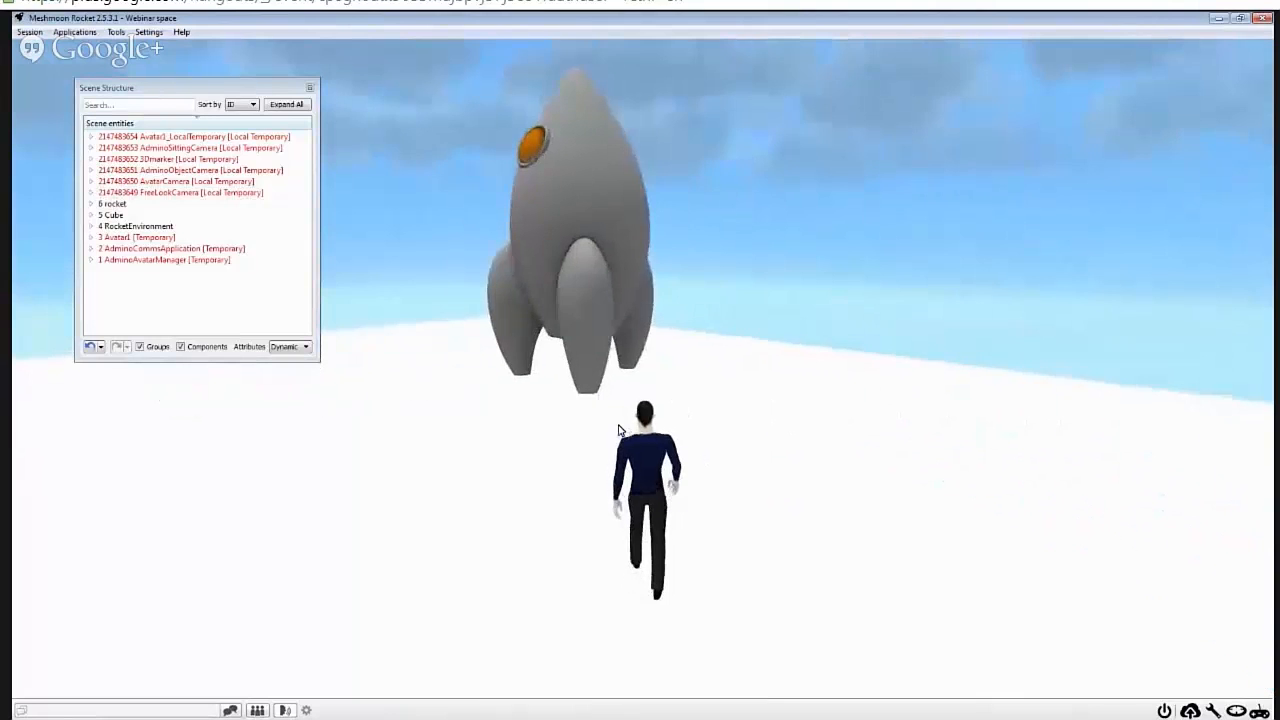
{"action": "key", "text": "Up"}
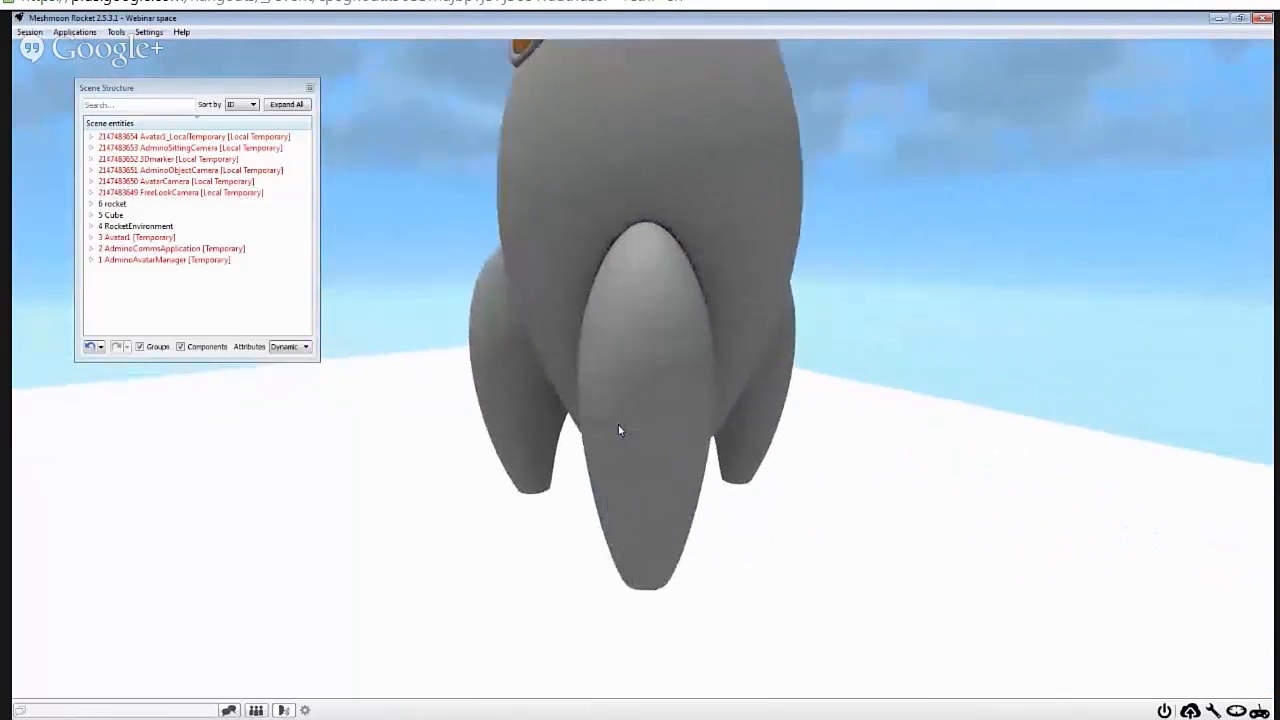
{"action": "key", "text": "Down"}
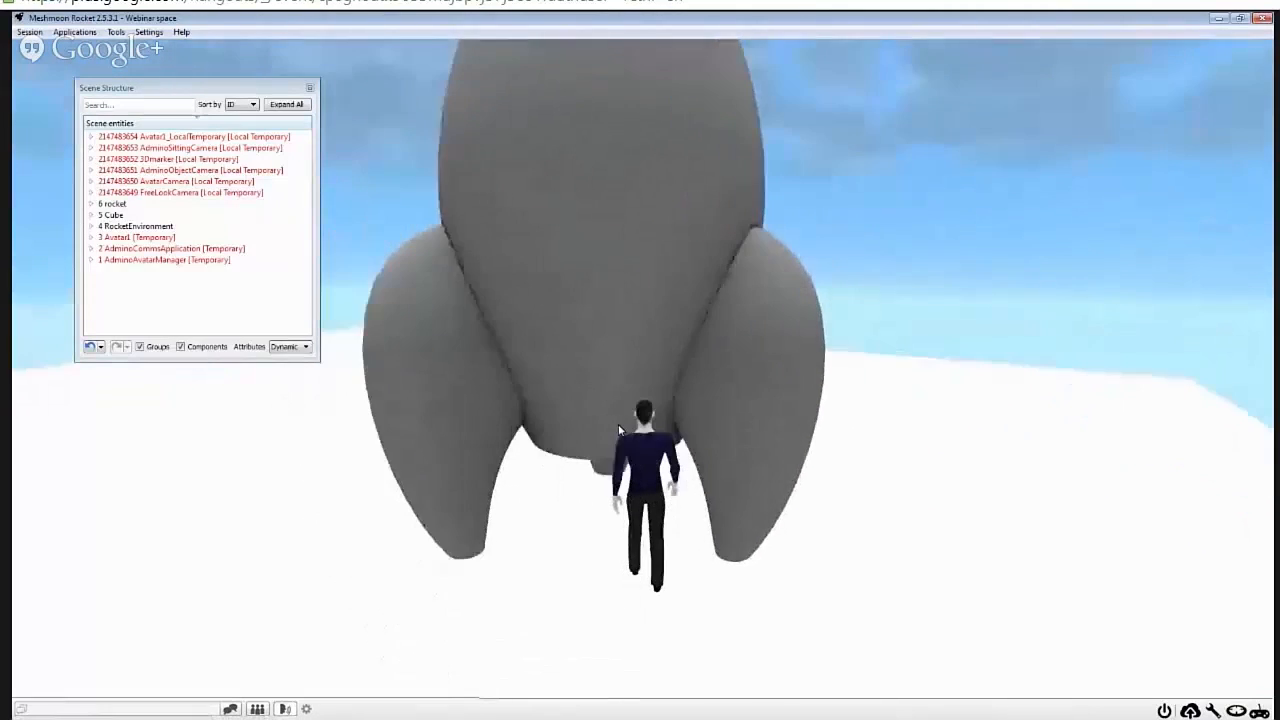
{"action": "key", "text": "Down"}
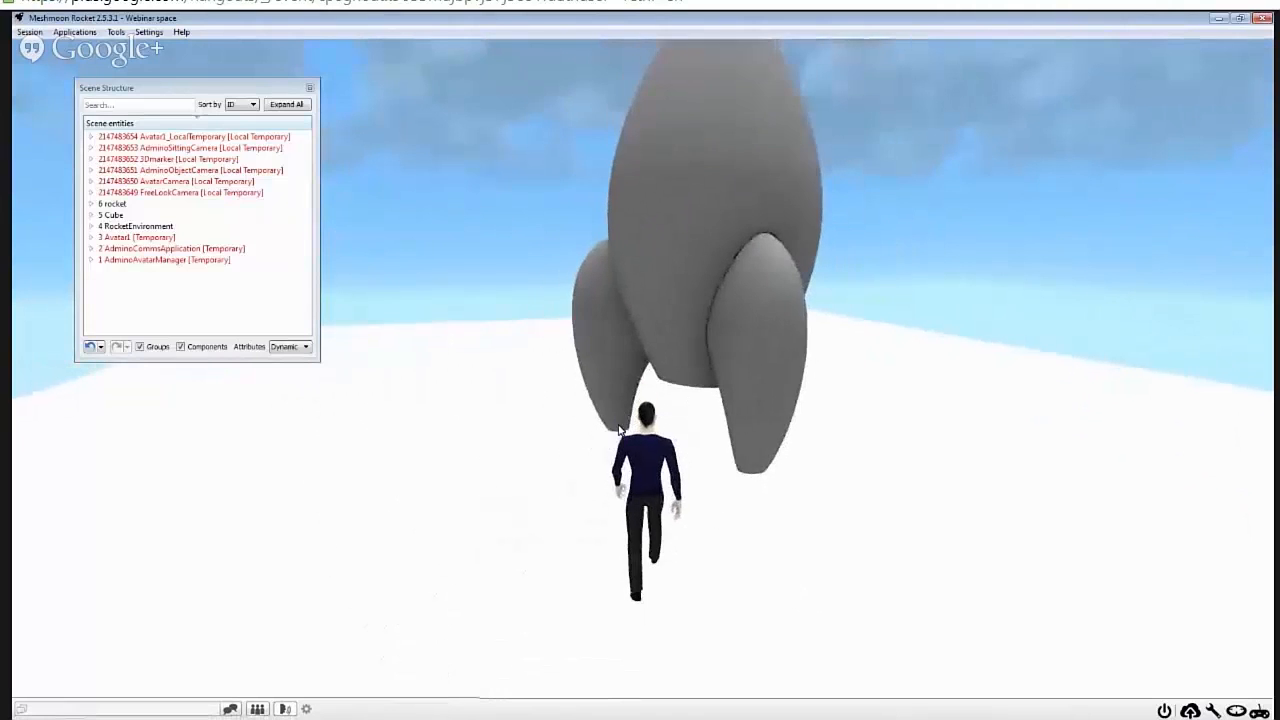
{"action": "key", "text": "Down"}
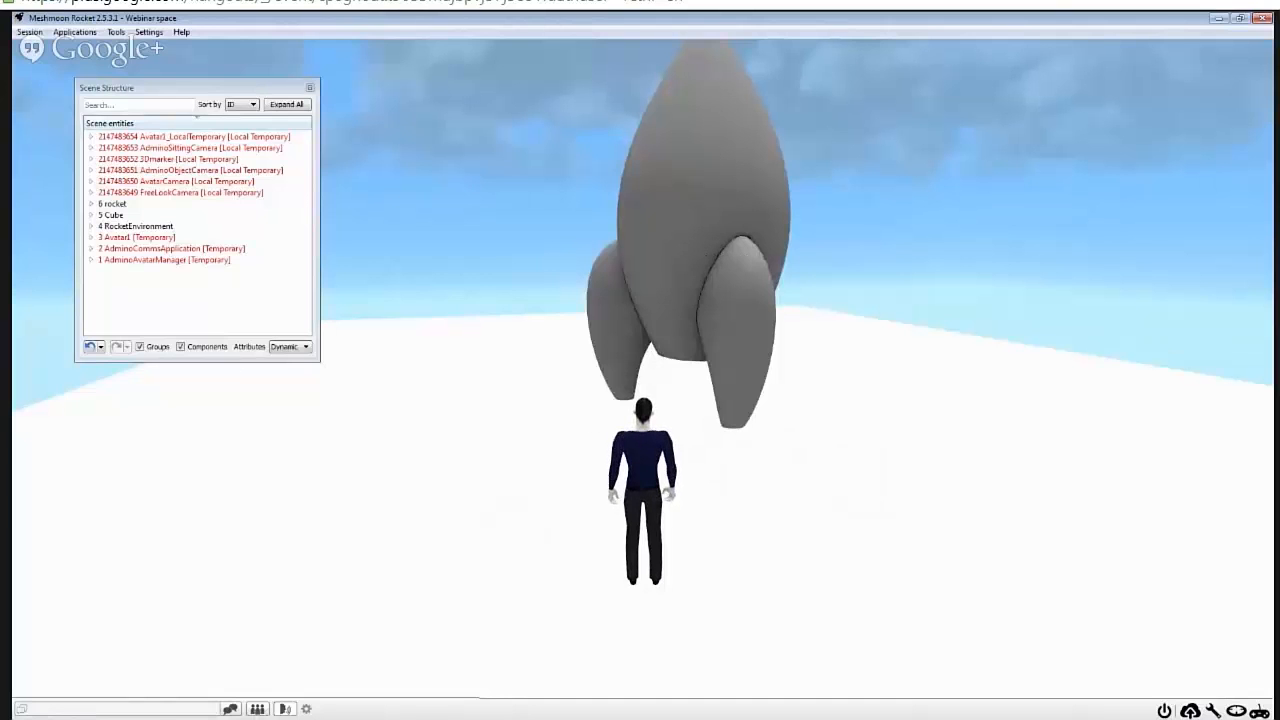
{"action": "mouse_move", "coordinate": [745, 260]}
{"action": "right_mouse_down"}
{"action": "mouse_move", "coordinate": [645, 232]}
{"action": "mouse_move", "coordinate": [738, 240]}
{"action": "right_mouse_up"}
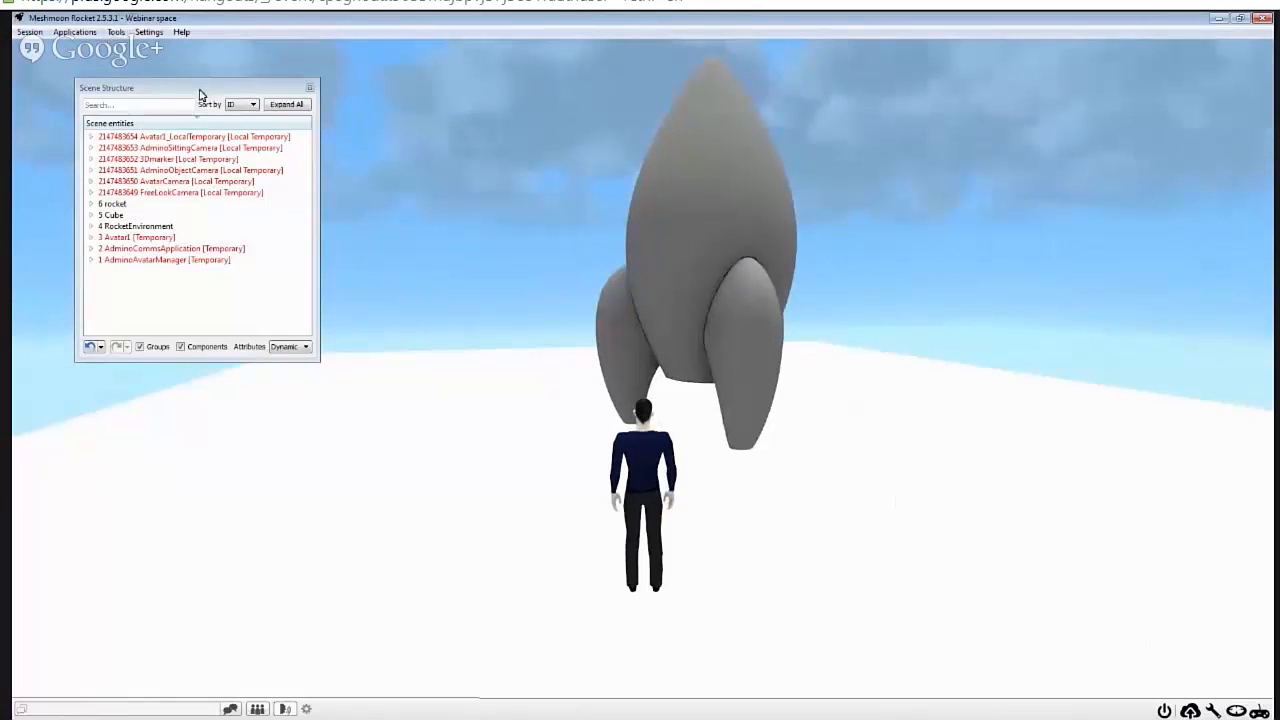
Step: Close Scene Structure and walk the avatar back until the whole rocket is in view
{"action": "left_click", "coordinate": [310, 89]}
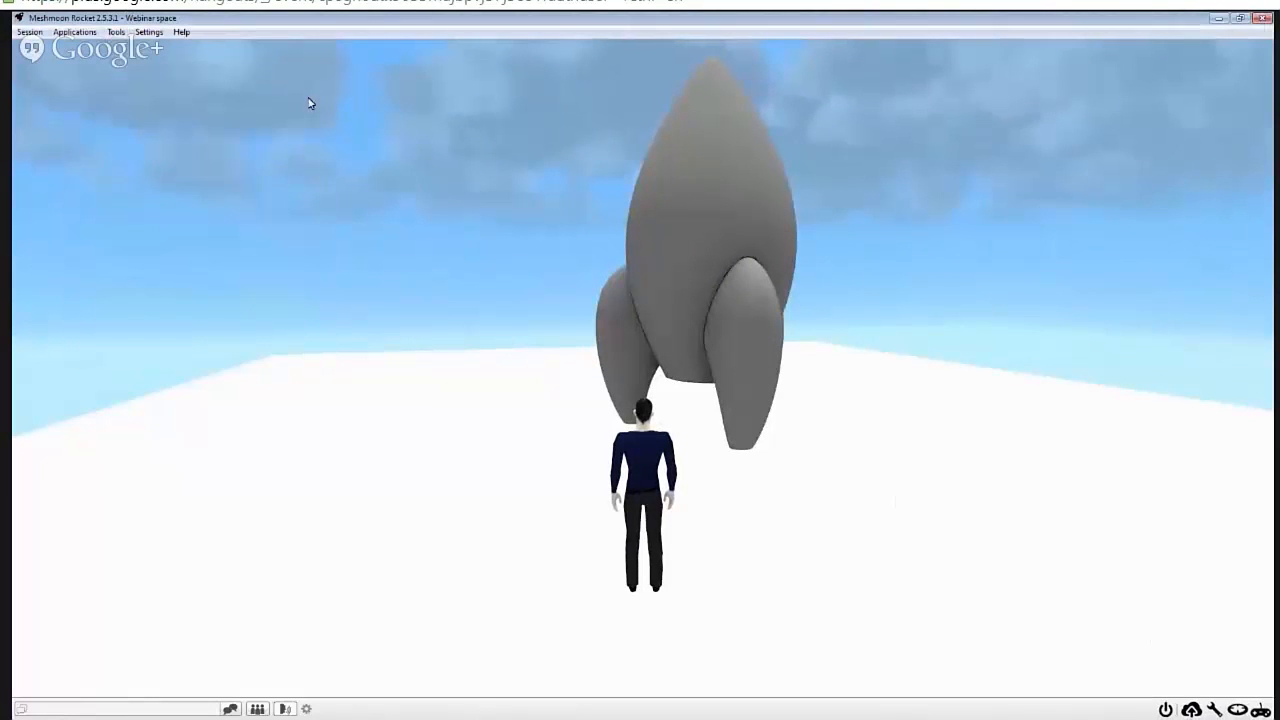
{"action": "key", "text": "Up"}
{"action": "key", "text": "Left"}
{"action": "key", "text": "Right"}
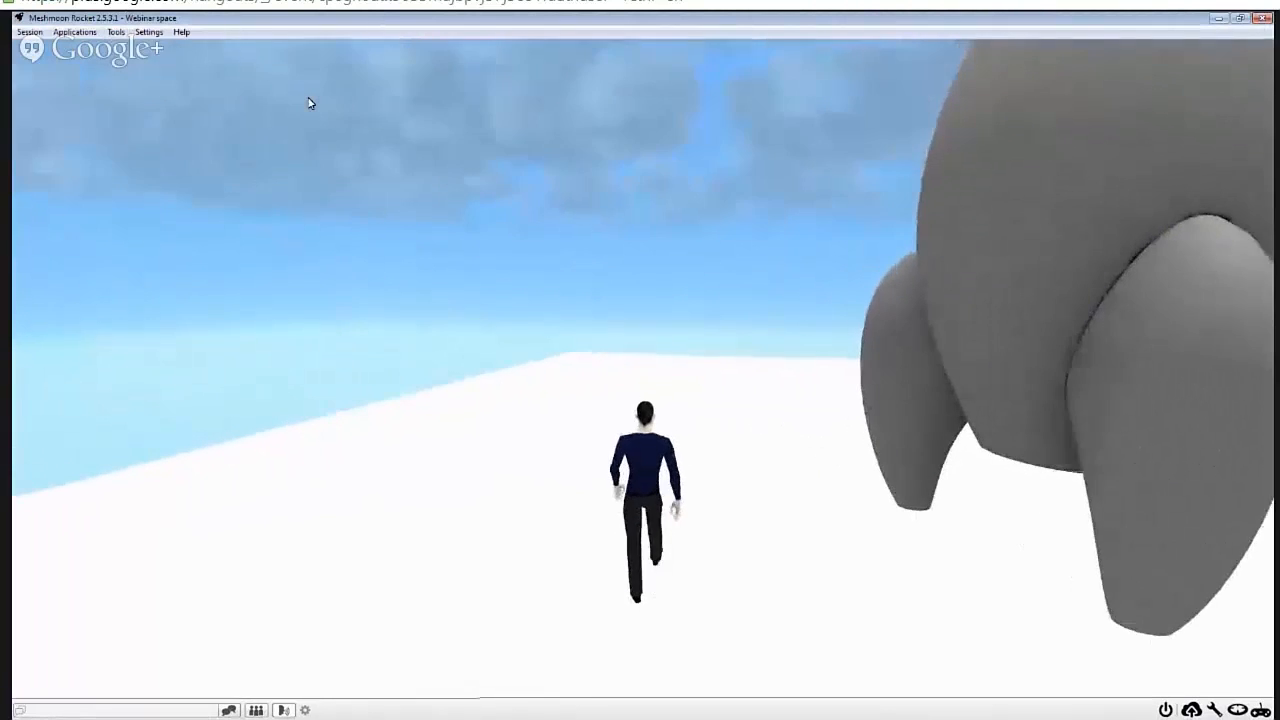
{"action": "key", "text": "Right"}
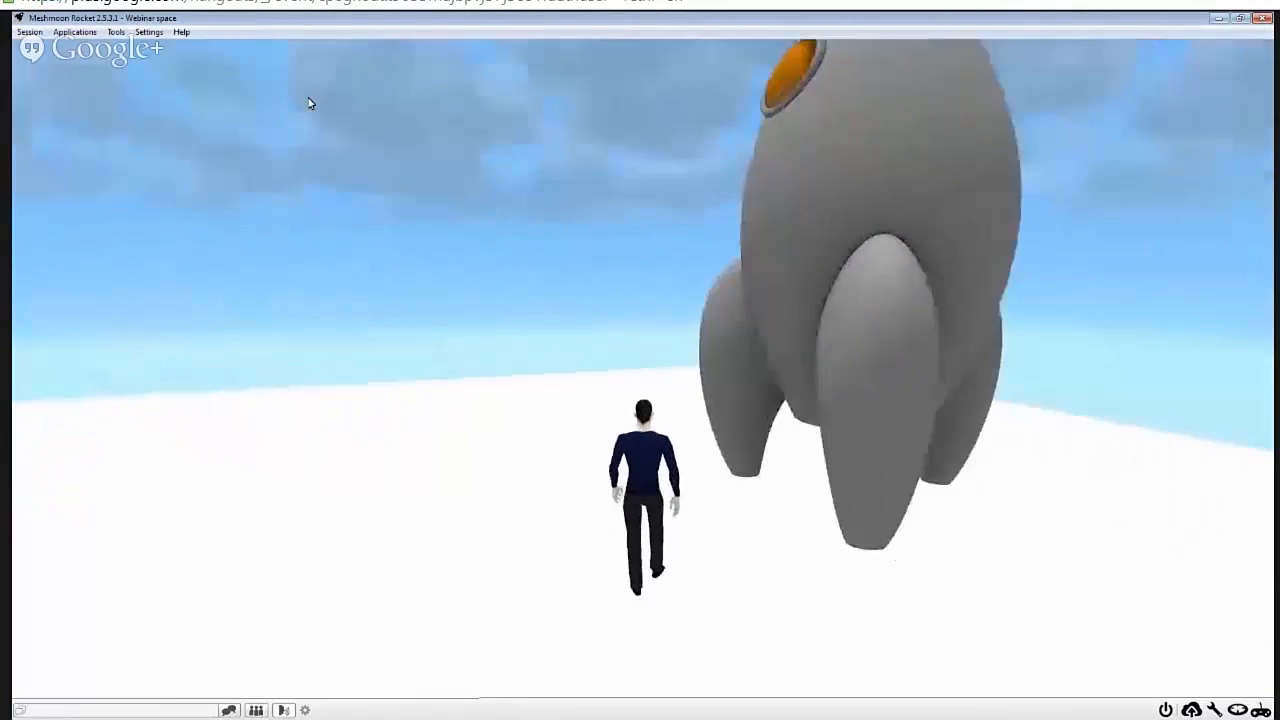
{"action": "key", "text": "Right"}
{"action": "key", "text": "Down"}
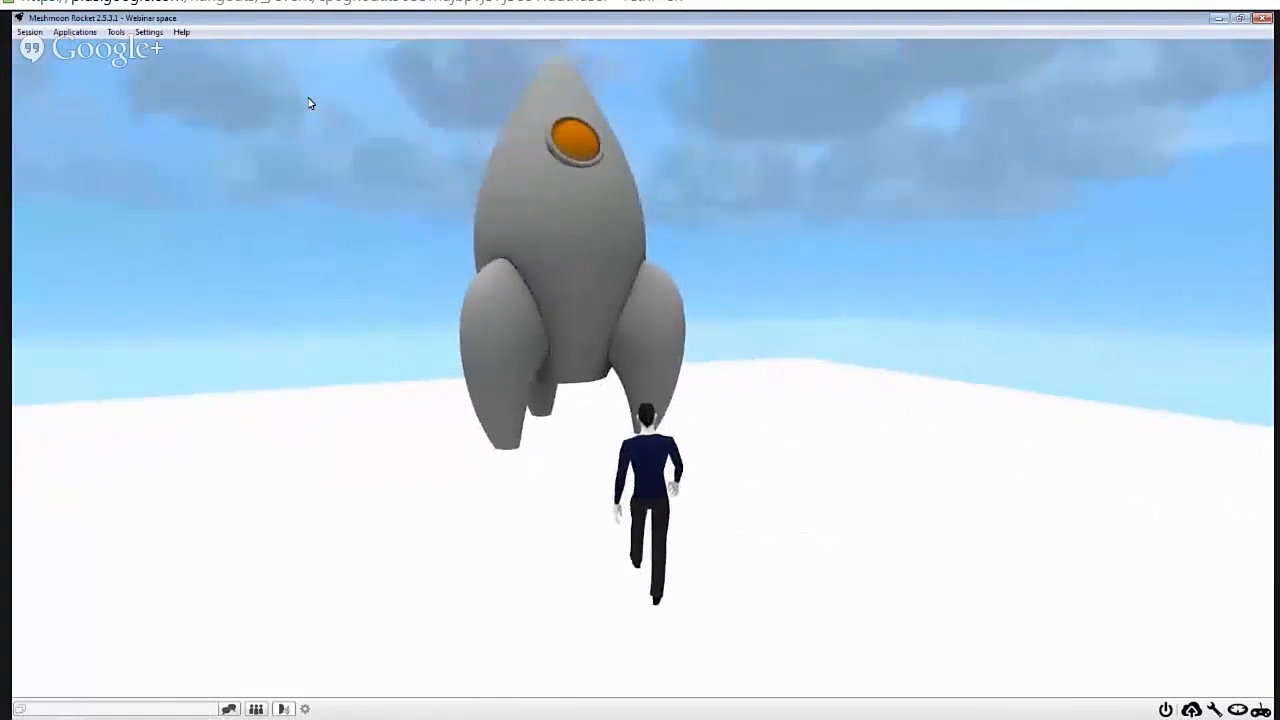
{"action": "key", "text": "Right"}
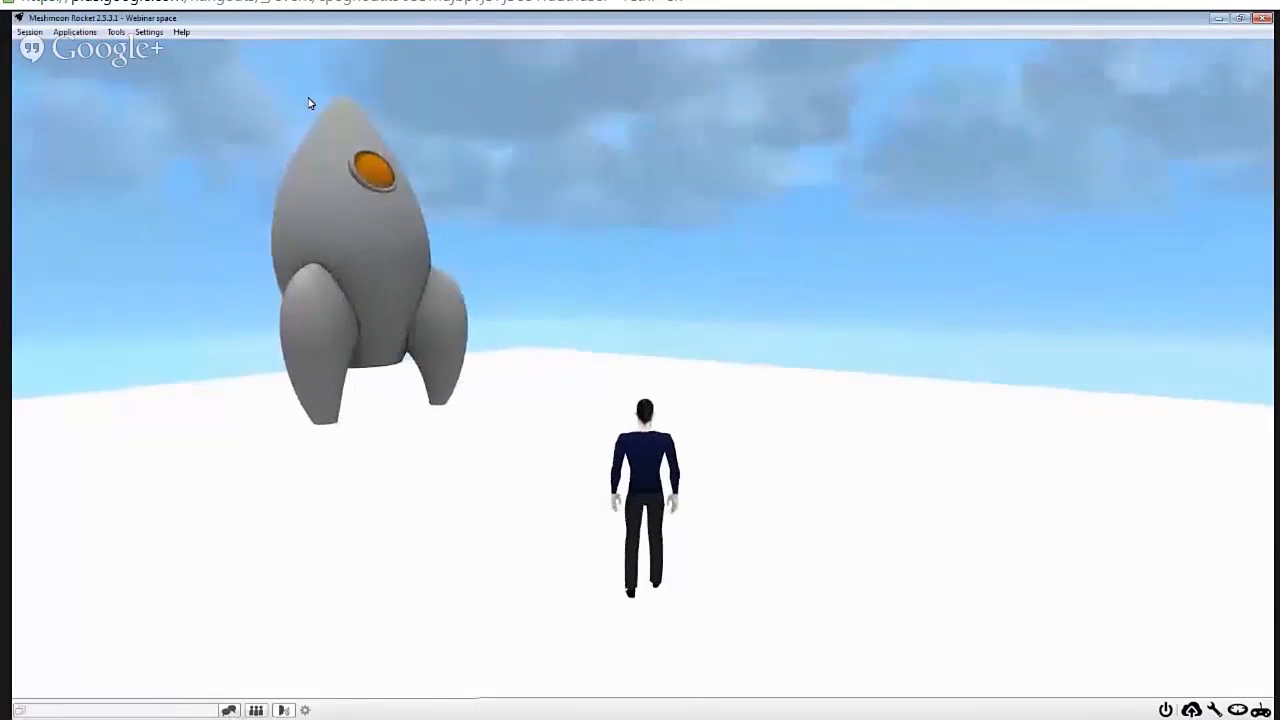
{"action": "key", "text": "Left"}
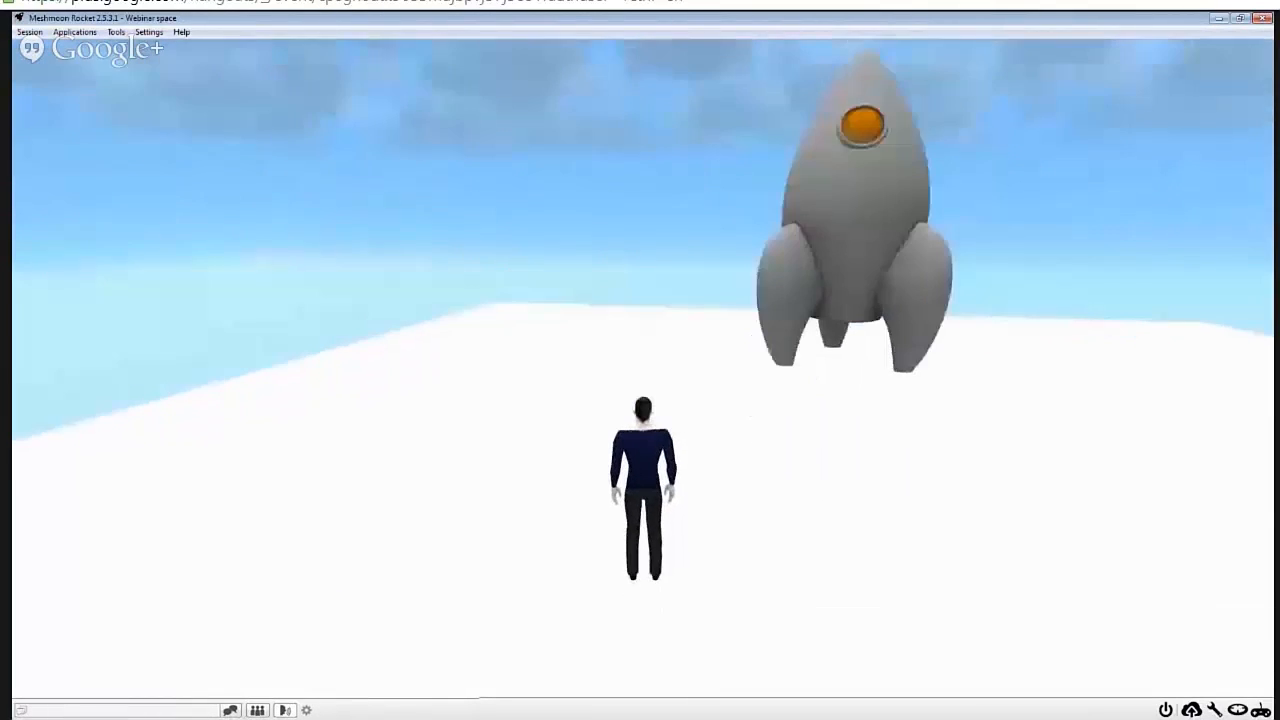
{"action": "right_click_drag", "start_coordinate": [440, 343], "coordinate": [452, 320]}
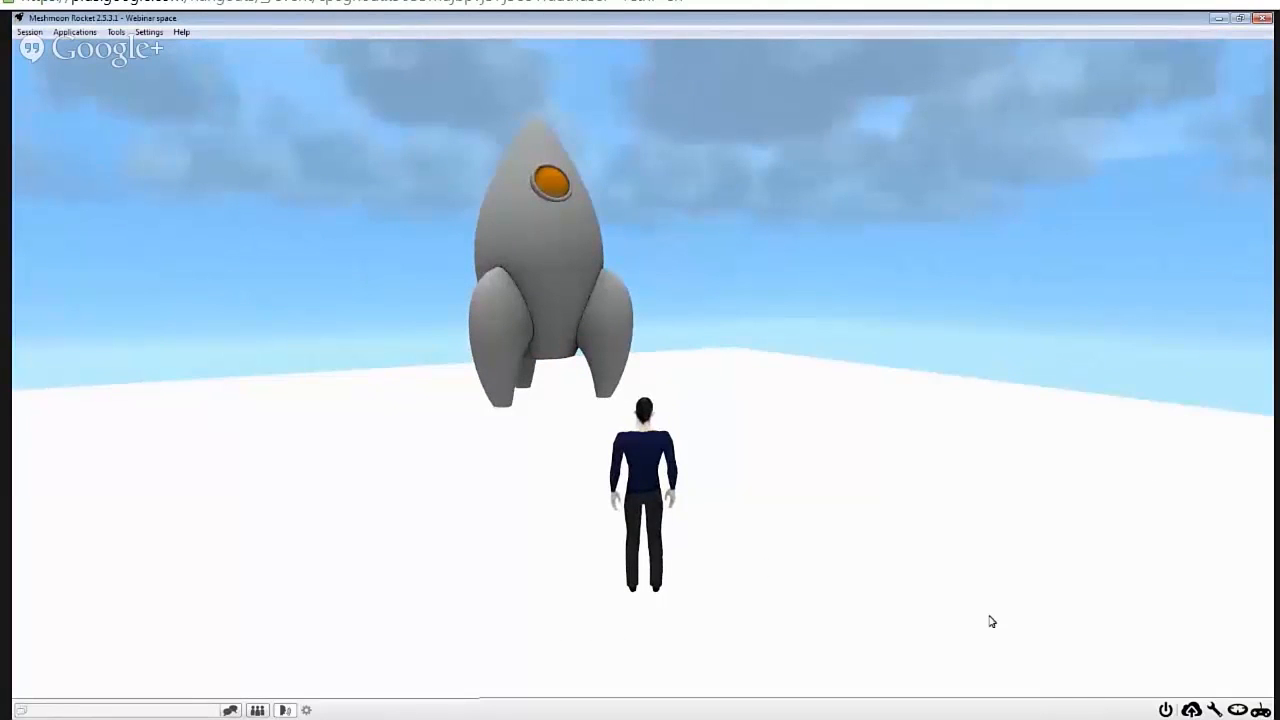
Step: Add a New Light from the build panel in Lights mode
{"action": "left_click", "coordinate": [1214, 710]}
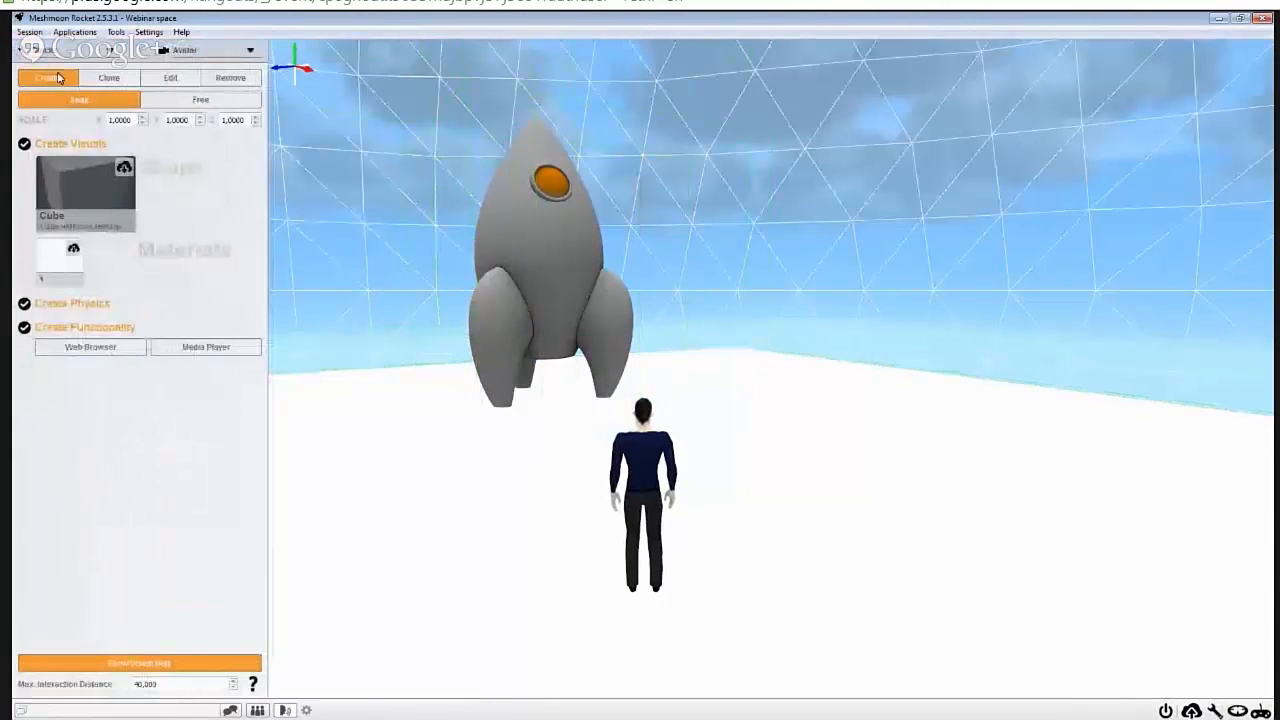
{"action": "left_click", "coordinate": [40, 49]}
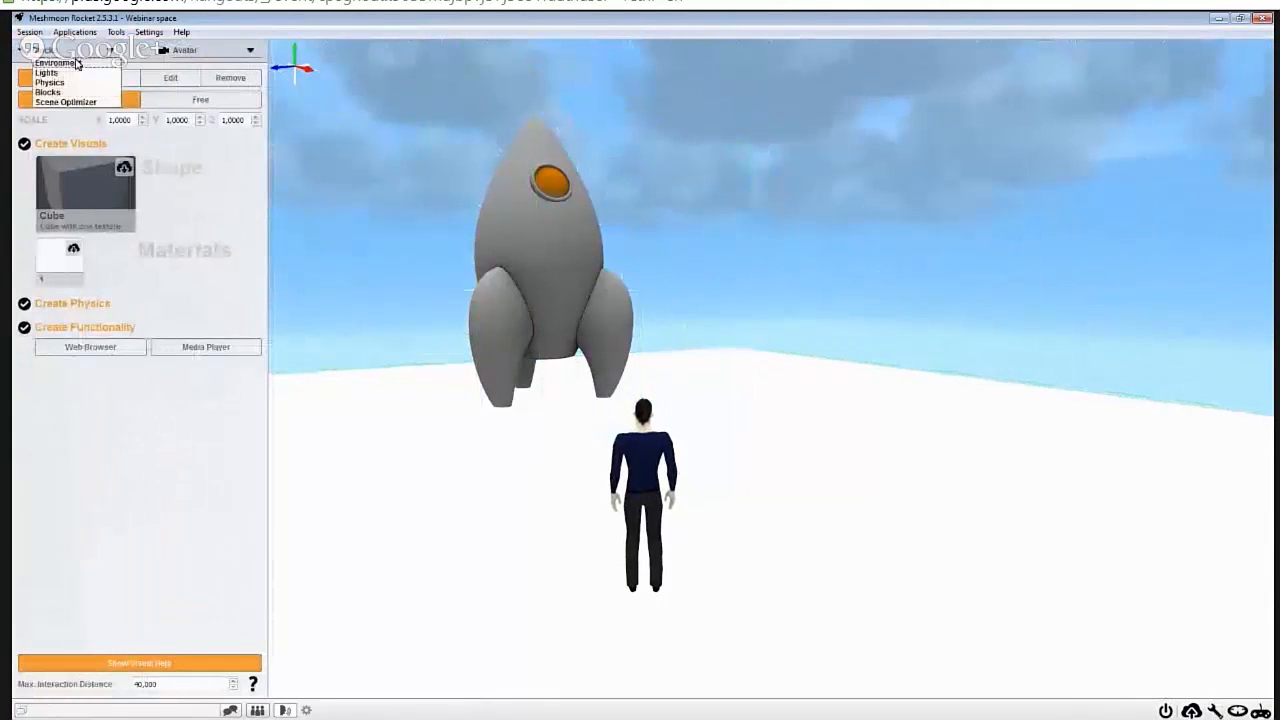
{"action": "left_click", "coordinate": [60, 80]}
{"action": "left_click", "coordinate": [140, 252]}
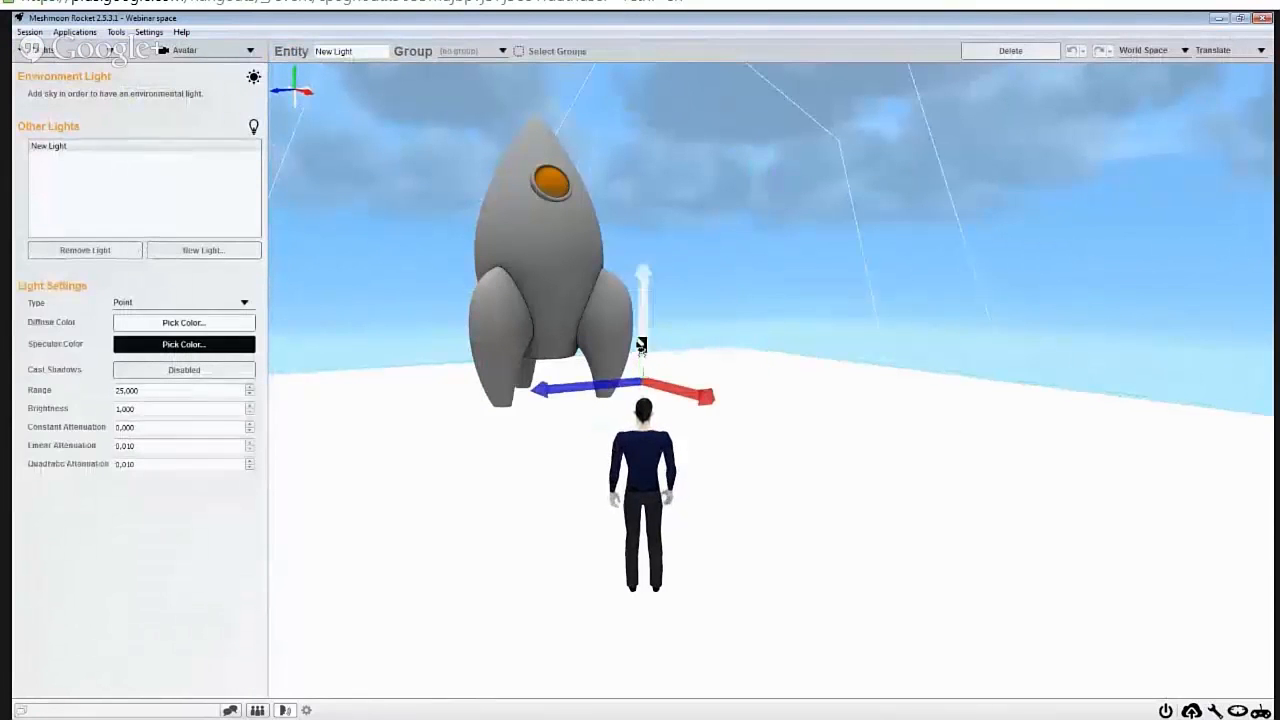
Step: Drag the light's gizmo to raise it into the sky right of the rocket
{"action": "left_click_drag", "start_coordinate": [640, 343], "coordinate": [1020, 280]}
{"action": "left_click_drag", "start_coordinate": [898, 131], "coordinate": [725, 150]}
{"action": "left_click_drag", "start_coordinate": [818, 150], "coordinate": [871, 194]}
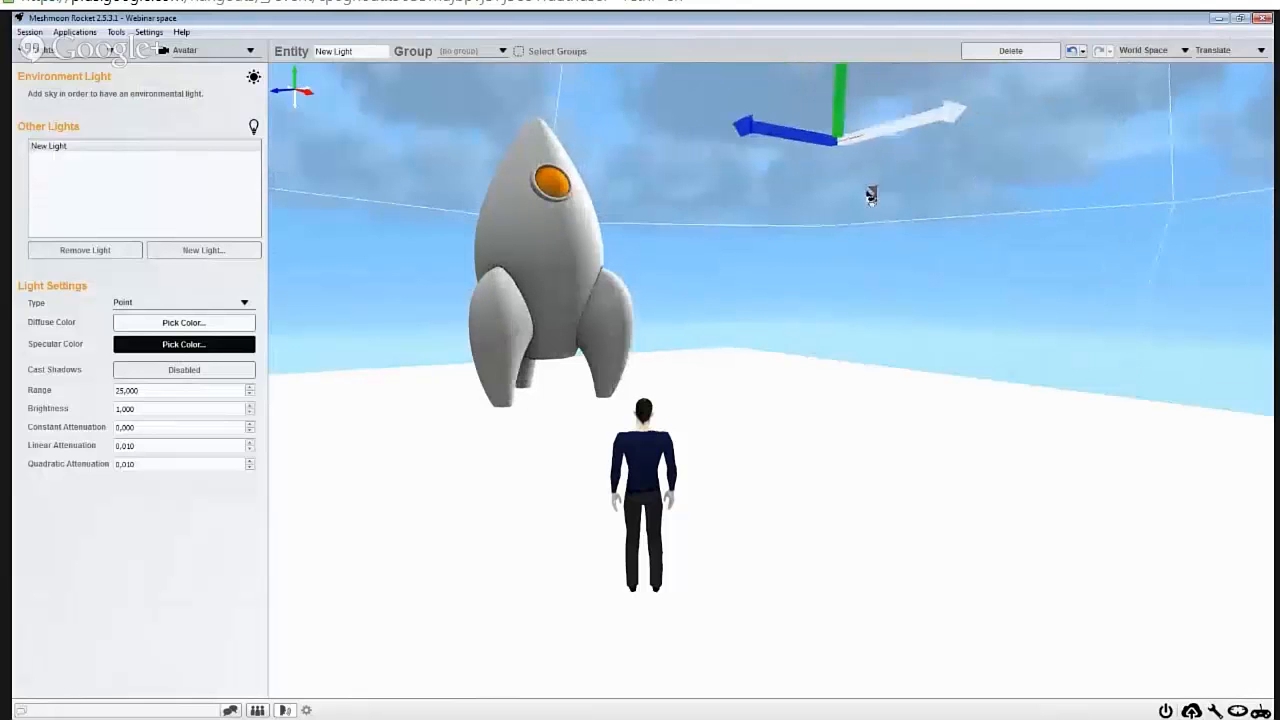
{"action": "mouse_move", "coordinate": [838, 80]}
{"action": "left_mouse_down"}
{"action": "mouse_move", "coordinate": [835, 200]}
{"action": "mouse_move", "coordinate": [838, 95]}
{"action": "left_mouse_up"}
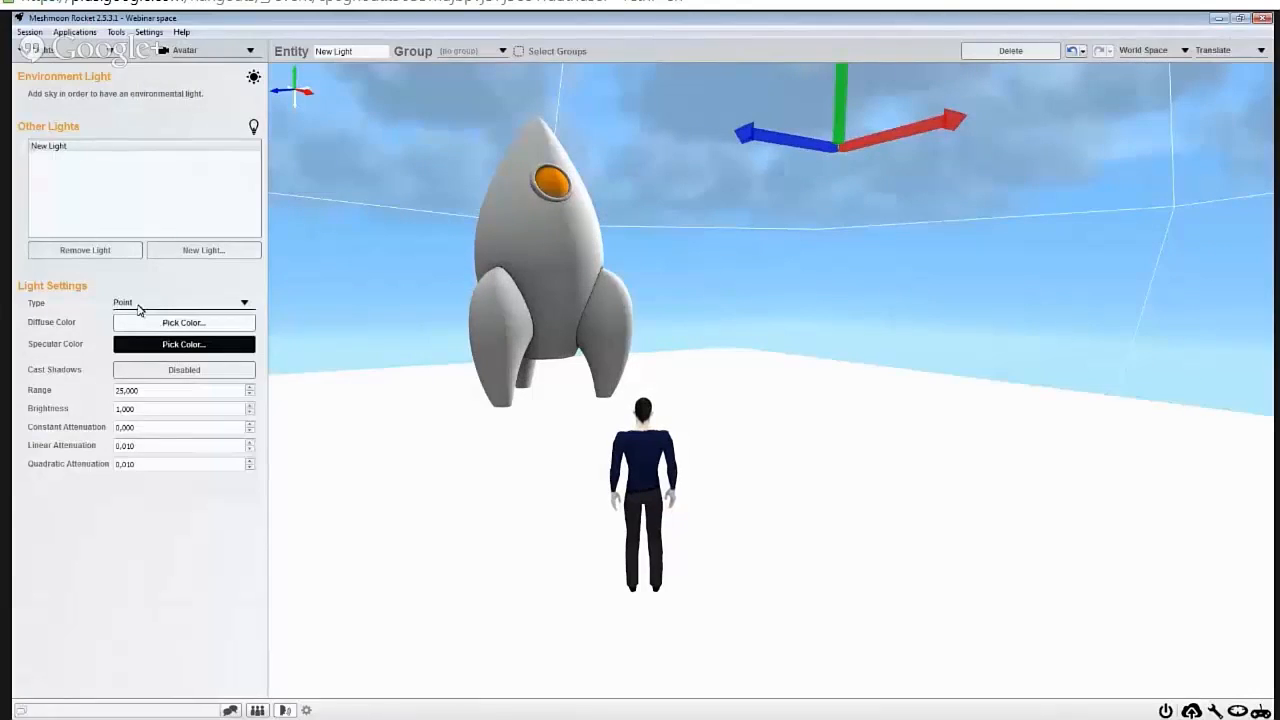
Step: Keep the new light as a Point light and give it an orange diffuse colour
{"action": "left_click", "coordinate": [135, 304]}
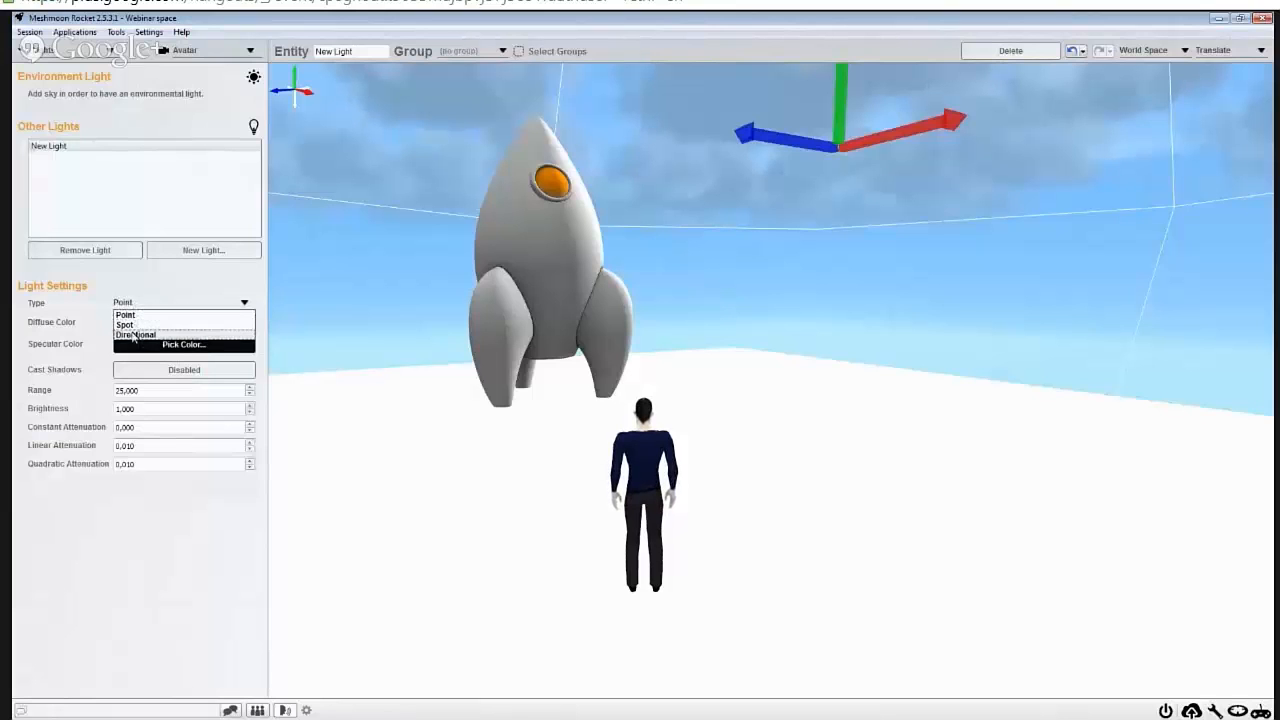
{"action": "left_click", "coordinate": [144, 296]}
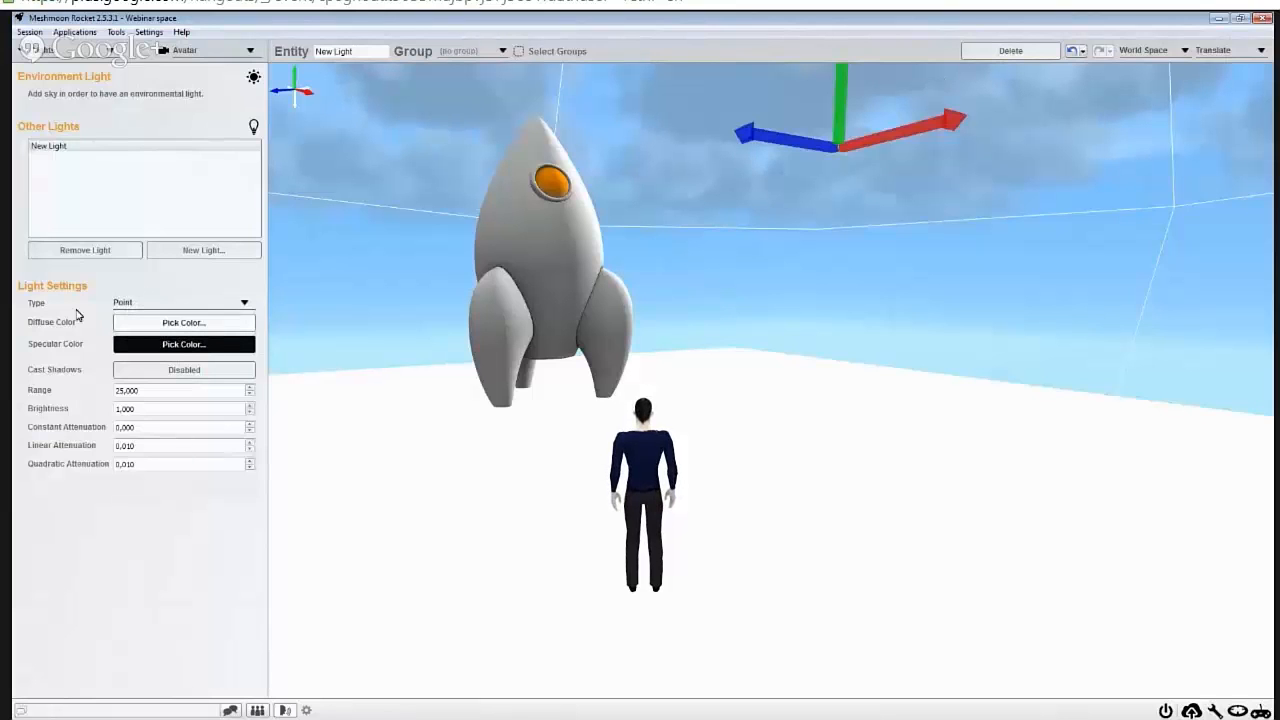
{"action": "left_click", "coordinate": [145, 325]}
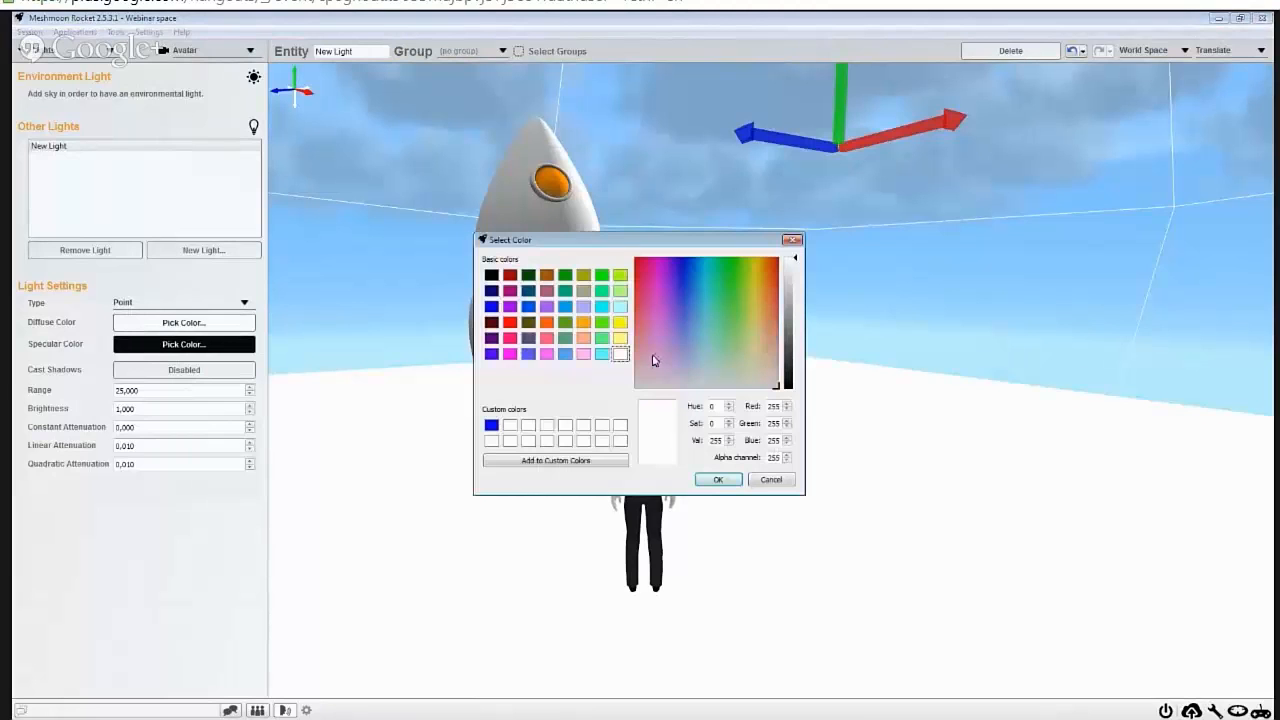
{"action": "left_click", "coordinate": [547, 322]}
{"action": "left_click", "coordinate": [718, 480]}
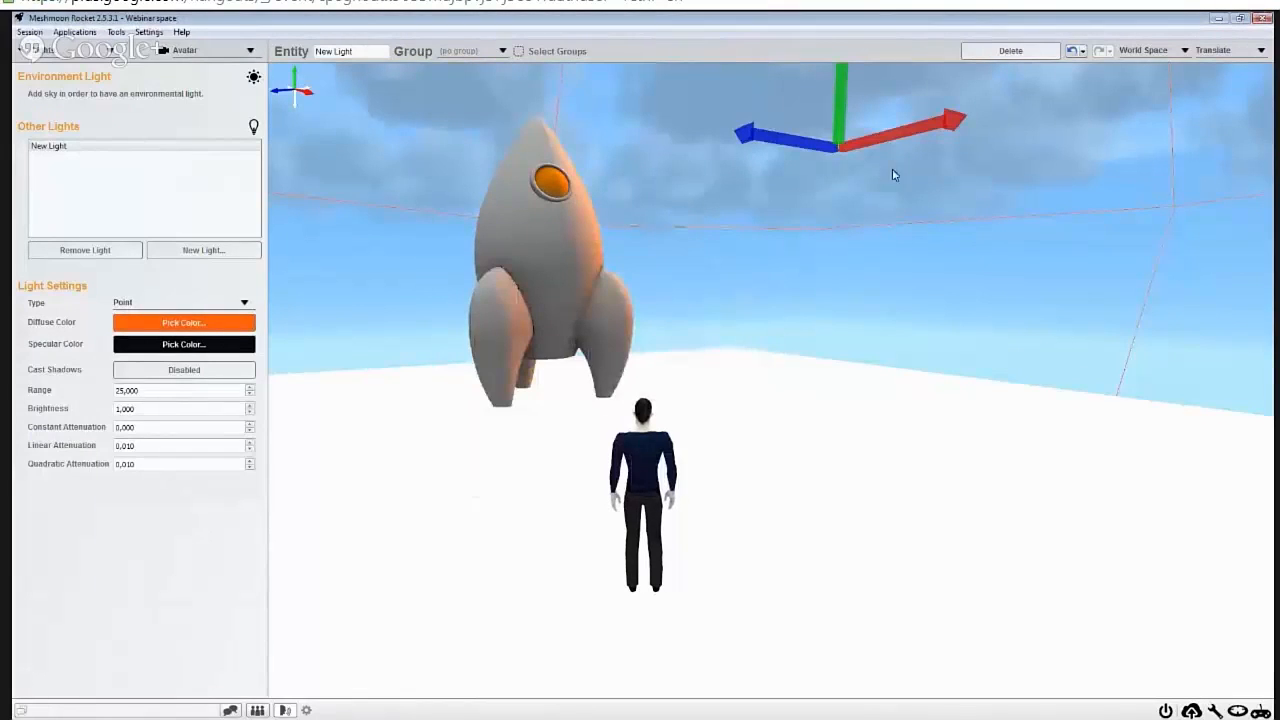
Step: Lower the orange light, set its Range to 27,000 and add a second light
{"action": "left_click_drag", "start_coordinate": [852, 119], "coordinate": [937, 362]}
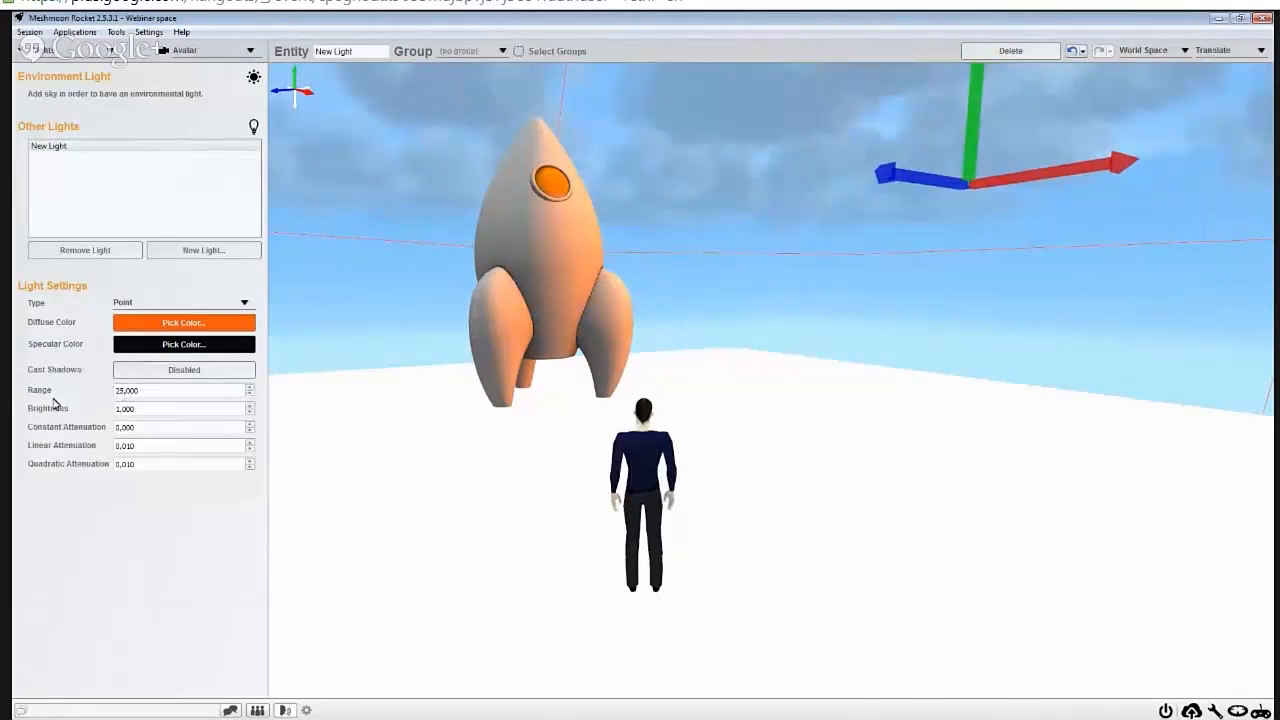
{"action": "double_click", "coordinate": [141, 391]}
{"action": "scroll", "coordinate": [164, 393], "scroll_direction": "down", "scroll_amount": 5}
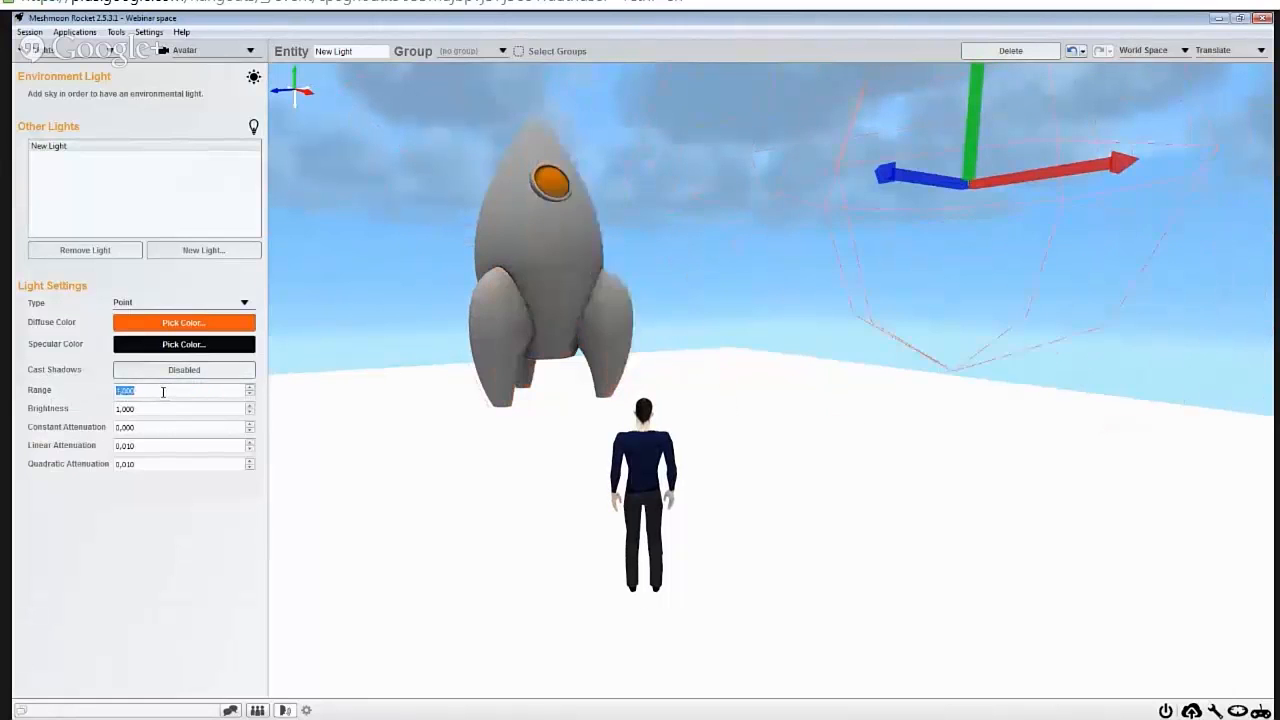
{"action": "scroll", "coordinate": [164, 393], "scroll_direction": "up", "scroll_amount": 20}
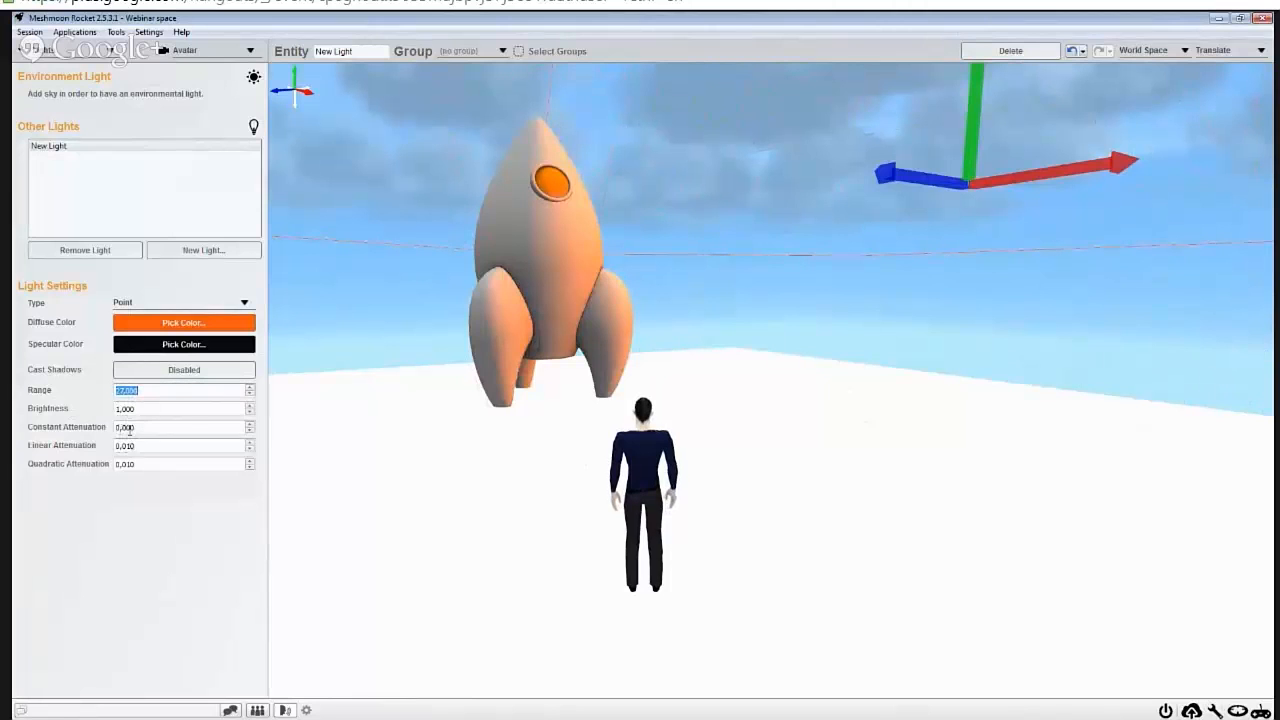
{"action": "left_click", "coordinate": [32, 350]}
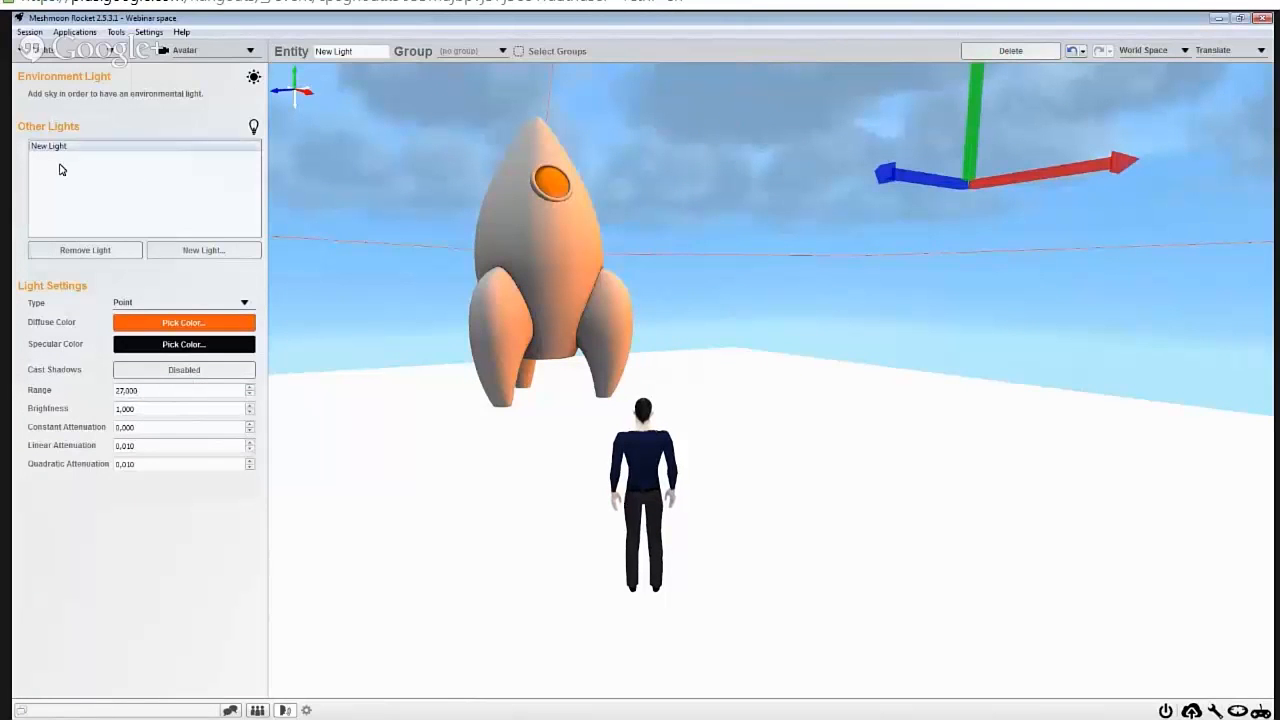
{"action": "left_click", "coordinate": [201, 251]}
Step: Add a third light and move New Light (2) up into the right-hand sky
{"action": "left_click", "coordinate": [205, 250]}
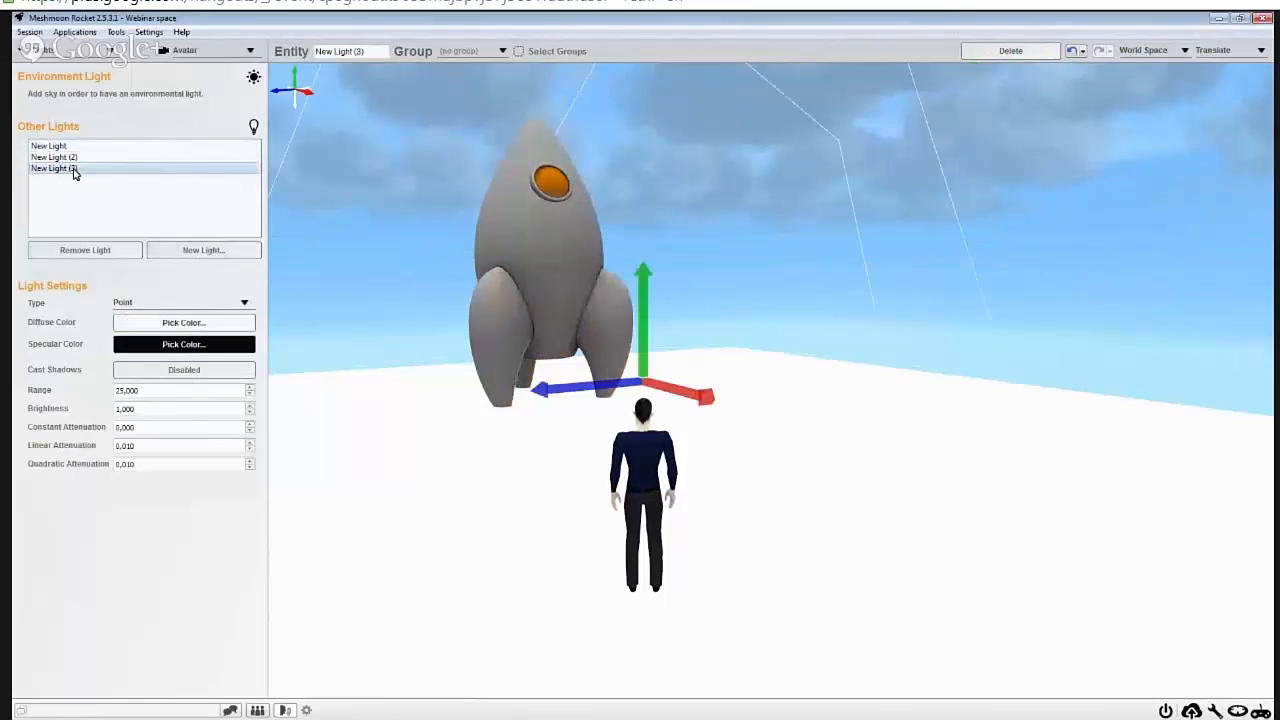
{"action": "left_click", "coordinate": [222, 203]}
{"action": "left_click", "coordinate": [150, 157]}
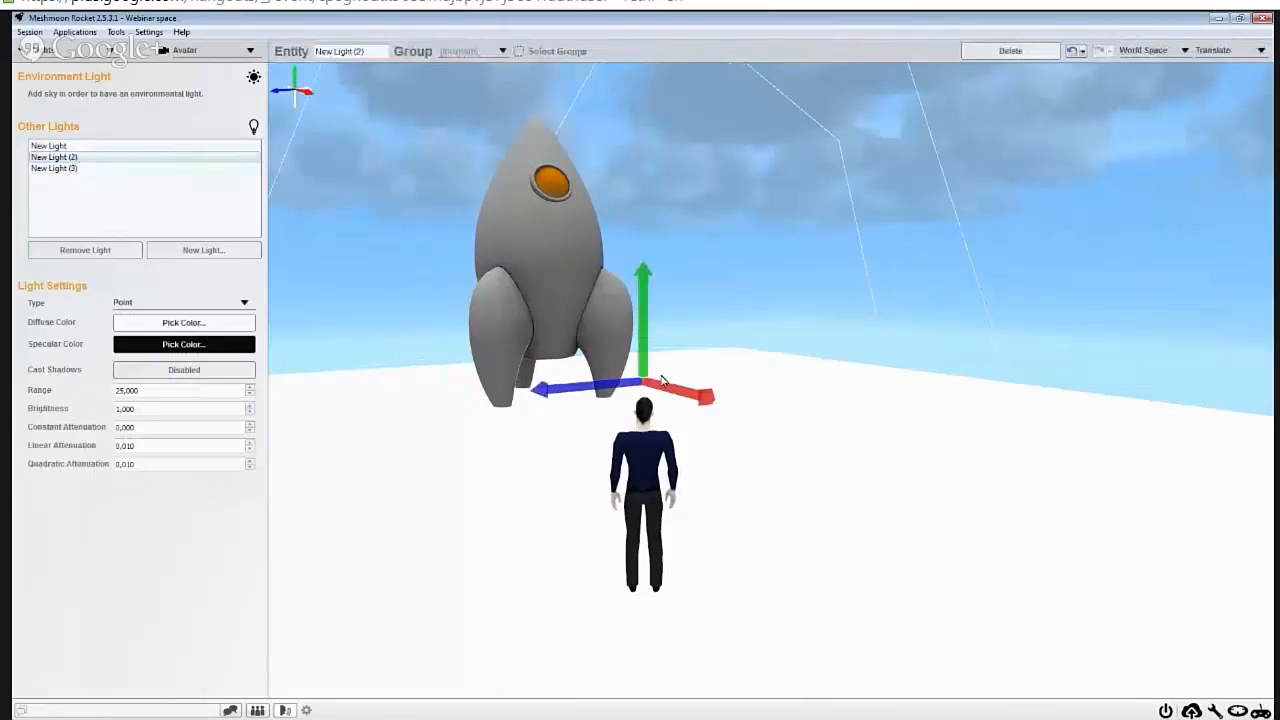
{"action": "left_click_drag", "start_coordinate": [641, 272], "coordinate": [1000, 277]}
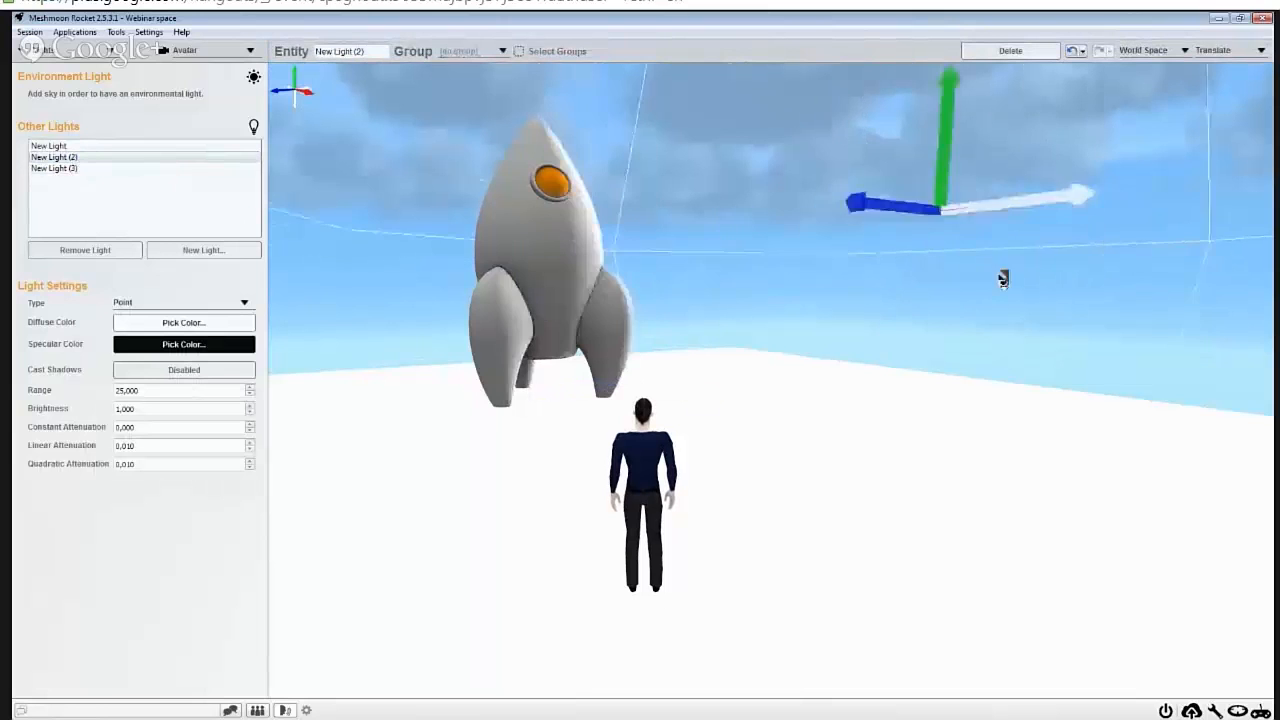
{"action": "left_click_drag", "start_coordinate": [916, 220], "coordinate": [915, 193]}
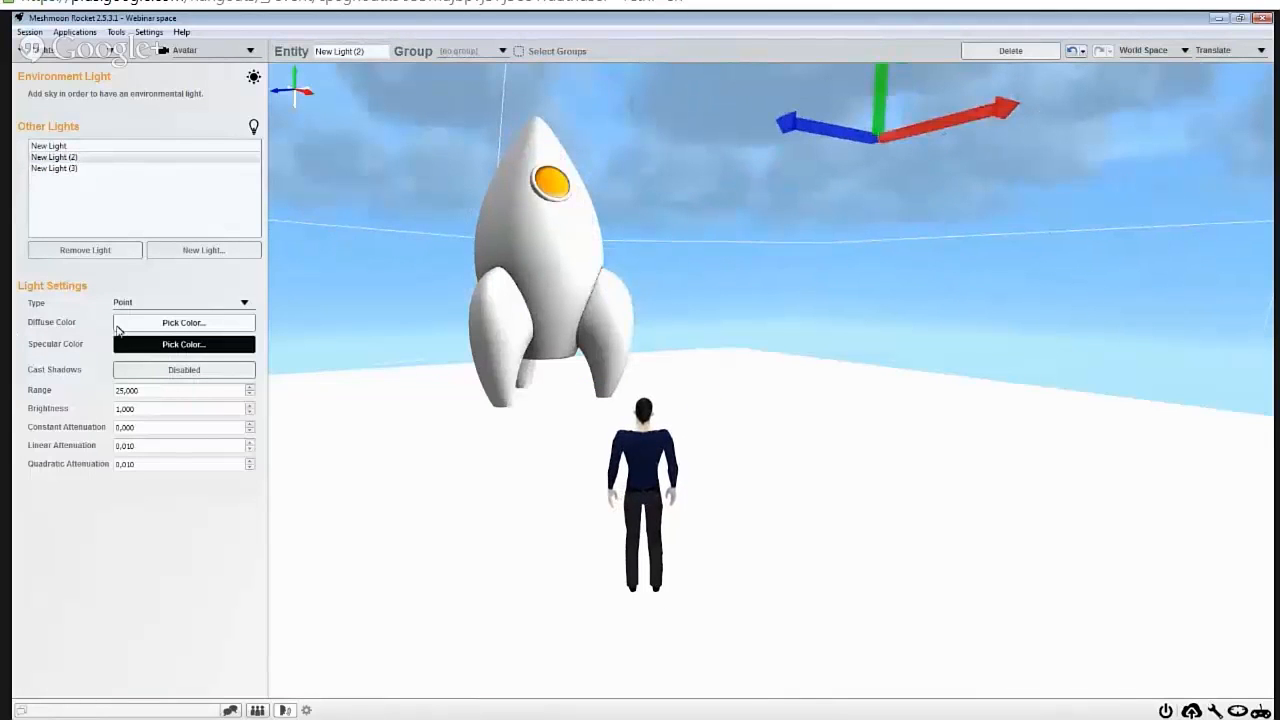
Step: Make New Light (2) green and shift it left, away from the rocket
{"action": "left_click", "coordinate": [160, 322]}
{"action": "left_click", "coordinate": [601, 322]}
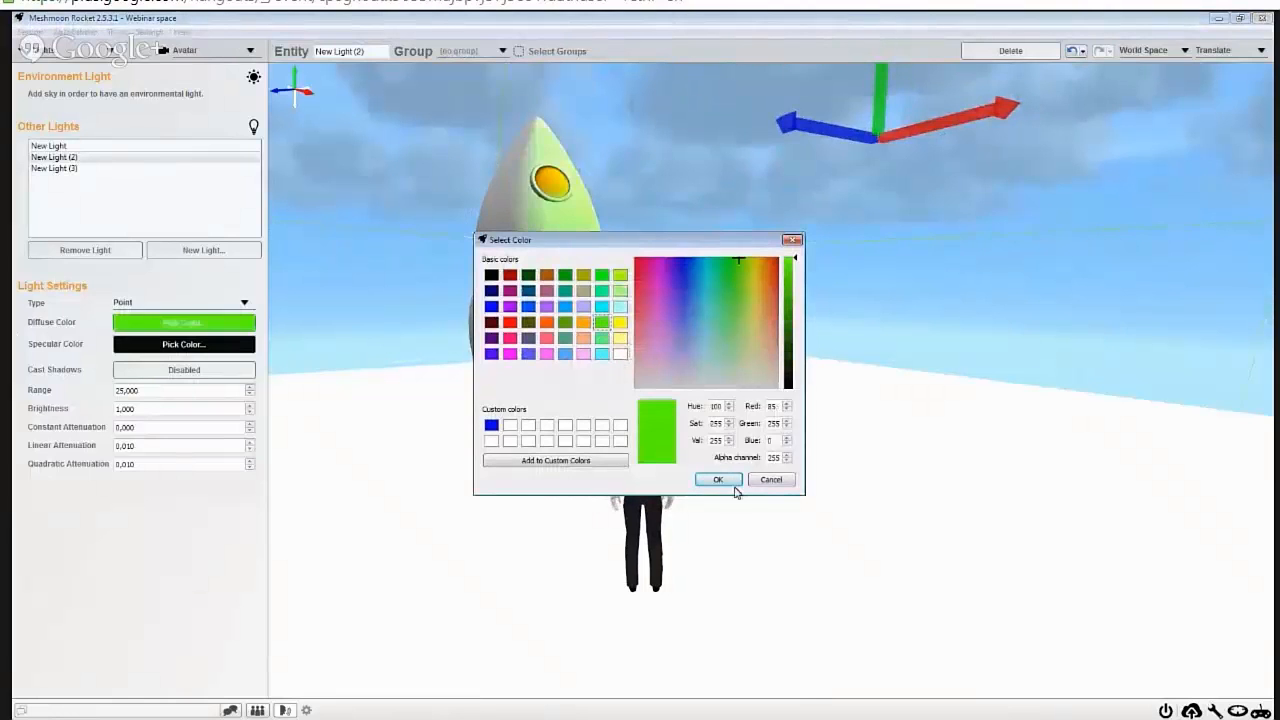
{"action": "left_click", "coordinate": [725, 481]}
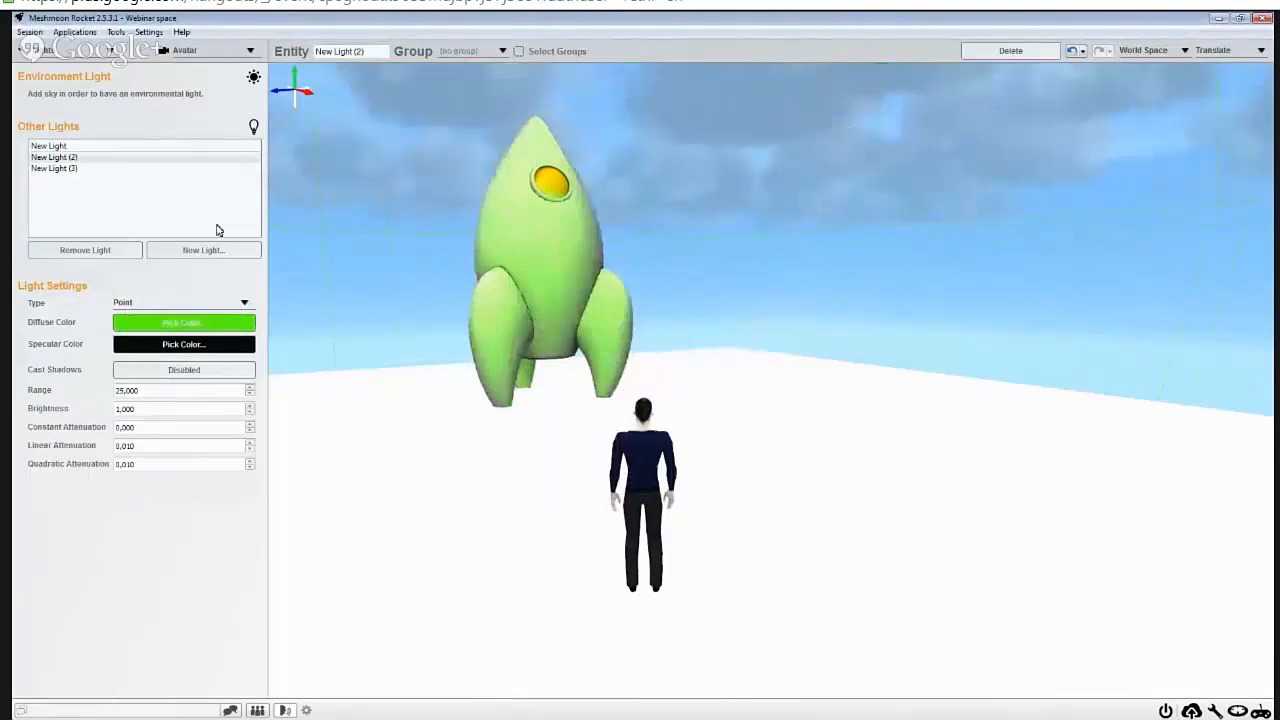
{"action": "scroll", "coordinate": [514, 294], "scroll_direction": "down", "scroll_amount": 10}
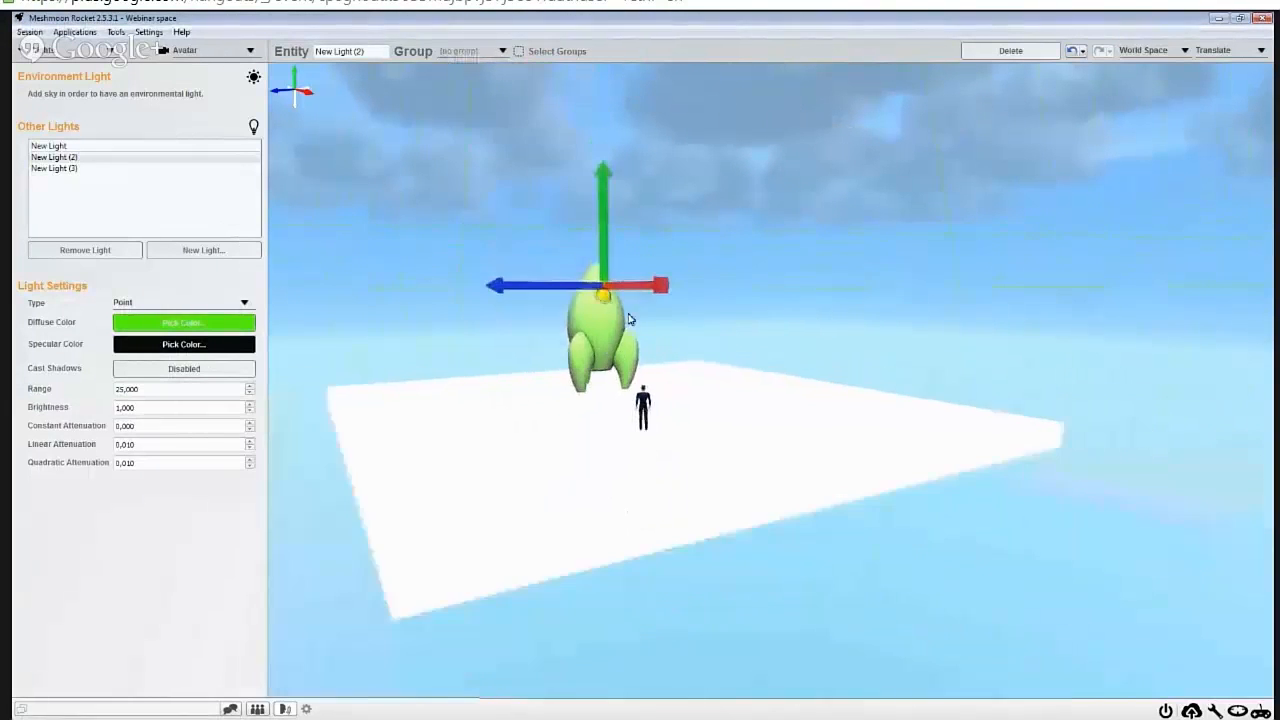
{"action": "left_click_drag", "start_coordinate": [560, 287], "coordinate": [445, 325]}
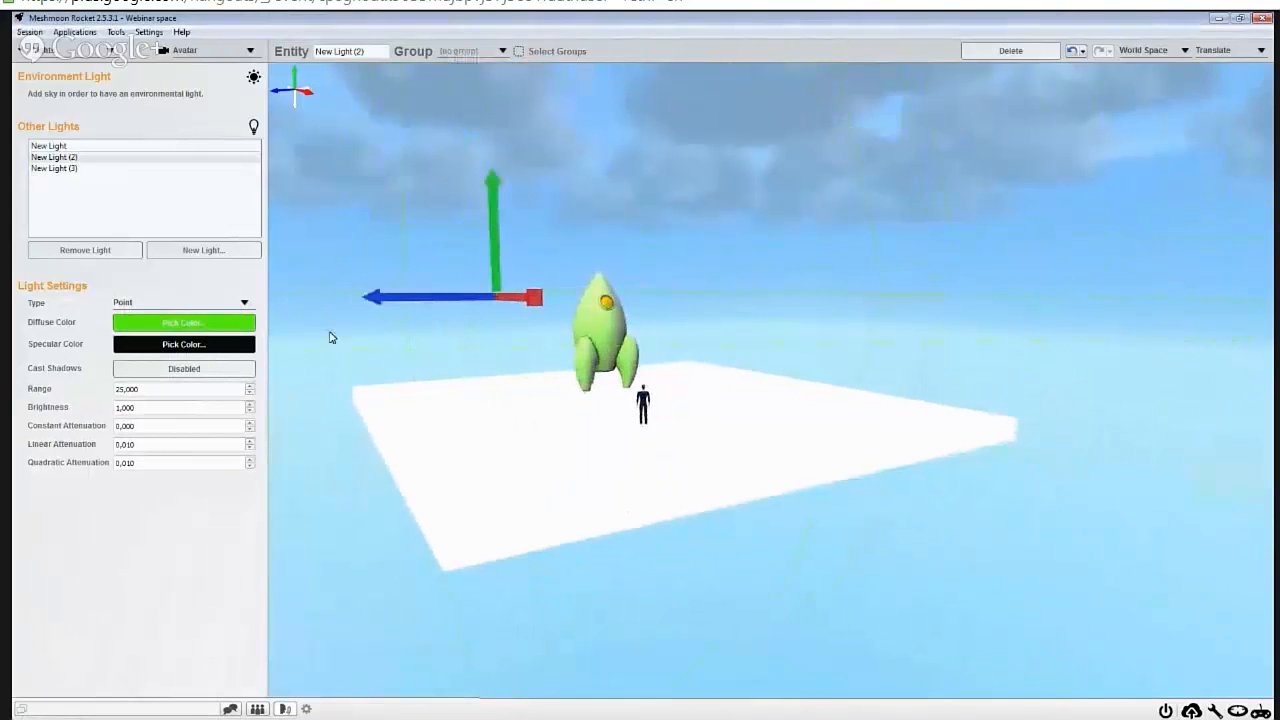
Step: Raise the orange light higher and give New Light (3) a blue diffuse colour
{"action": "left_click", "coordinate": [52, 144]}
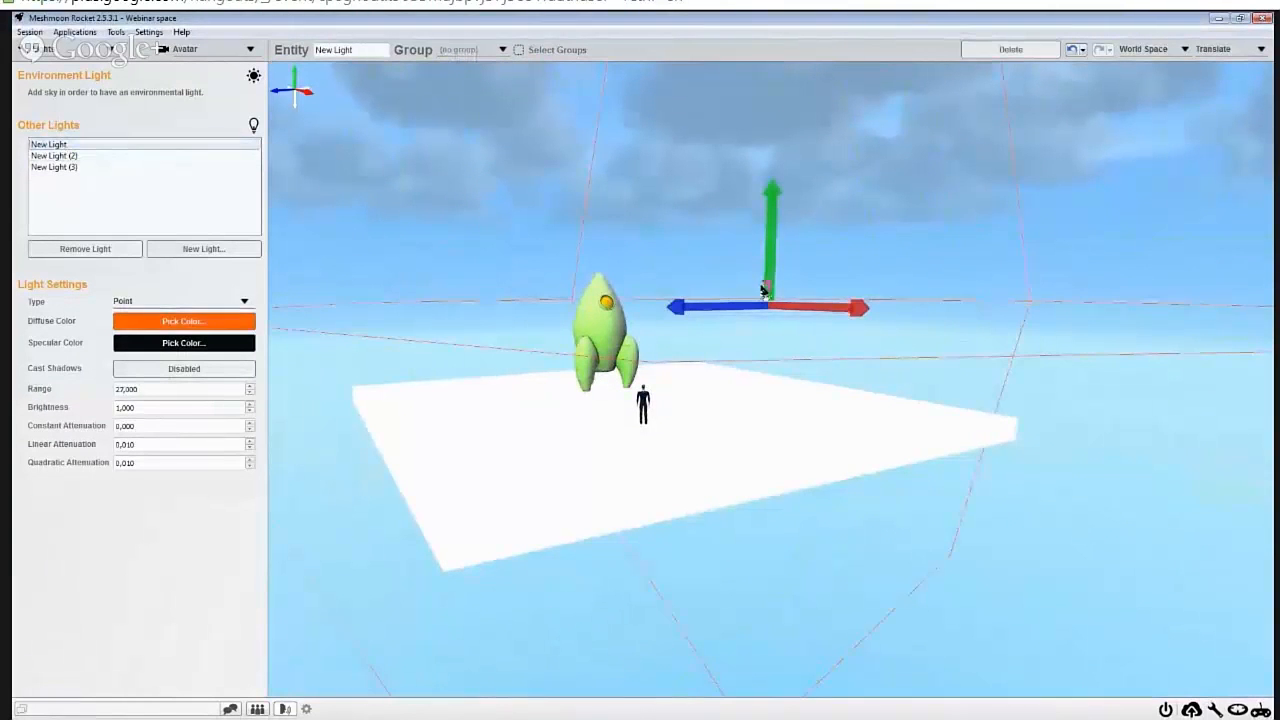
{"action": "left_click_drag", "start_coordinate": [764, 288], "coordinate": [745, 234]}
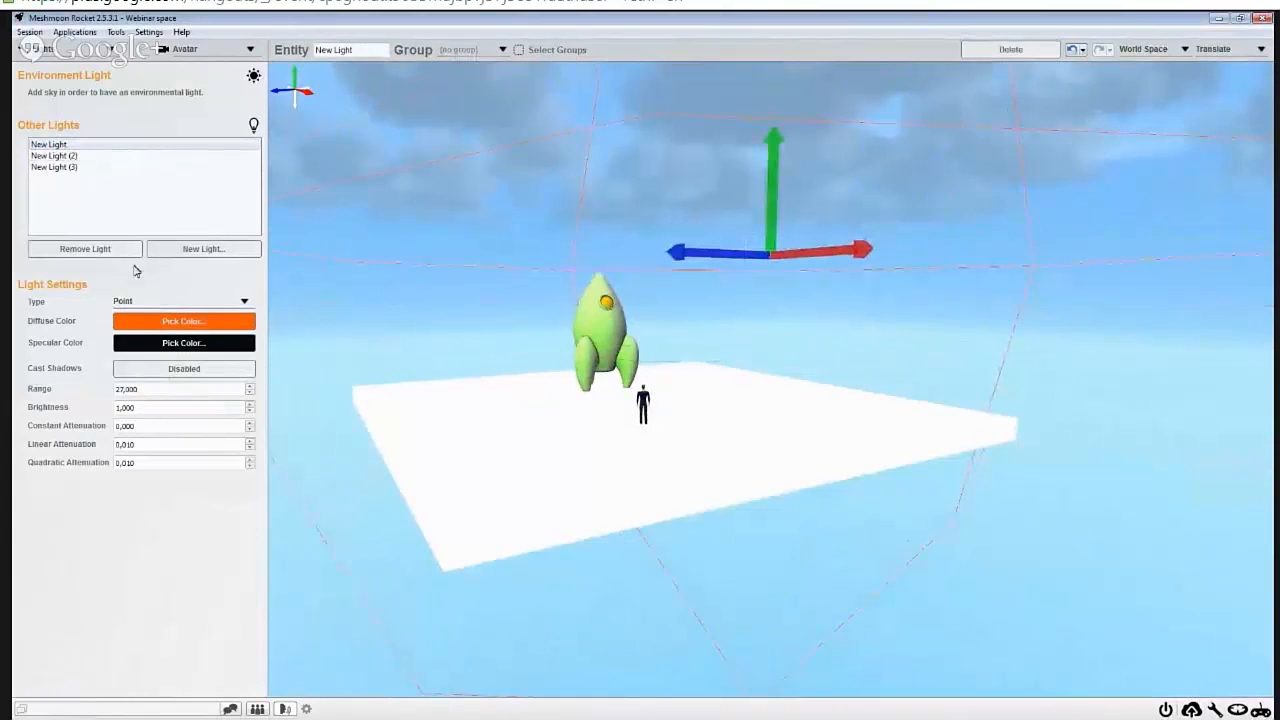
{"action": "left_click", "coordinate": [60, 167]}
{"action": "left_click", "coordinate": [184, 321]}
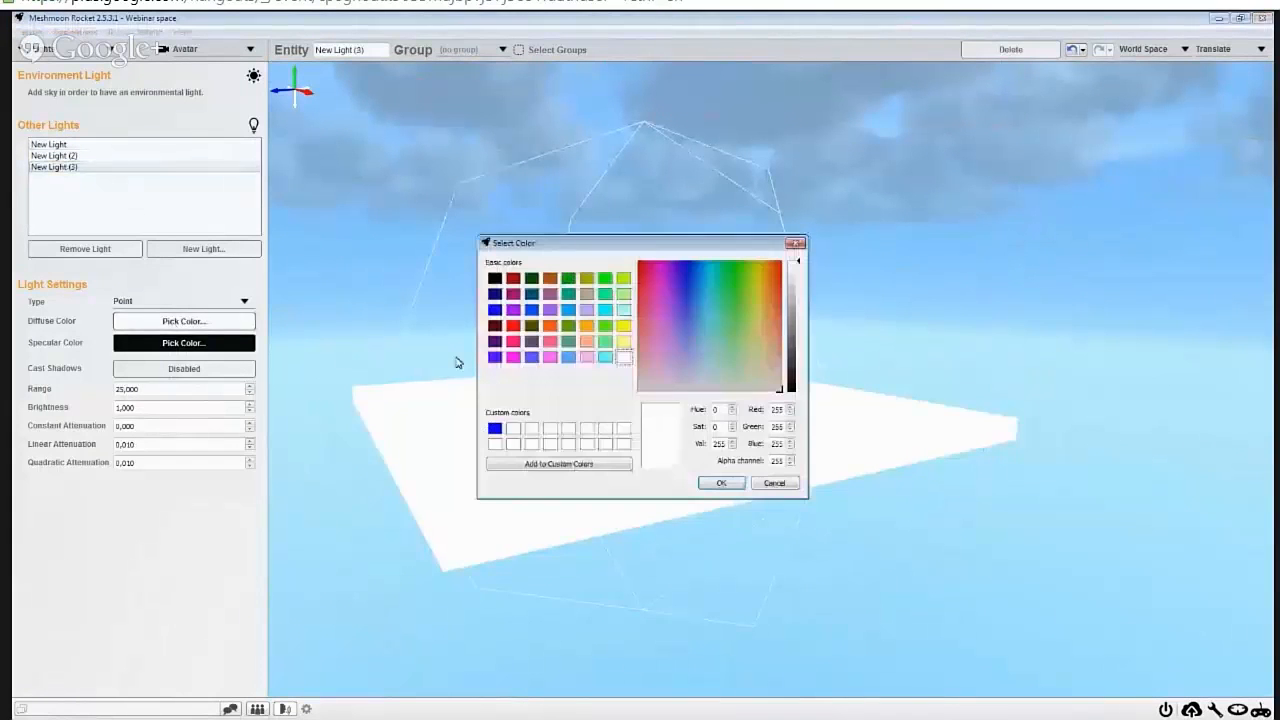
{"action": "left_click", "coordinate": [494, 309]}
{"action": "left_click", "coordinate": [721, 483]}
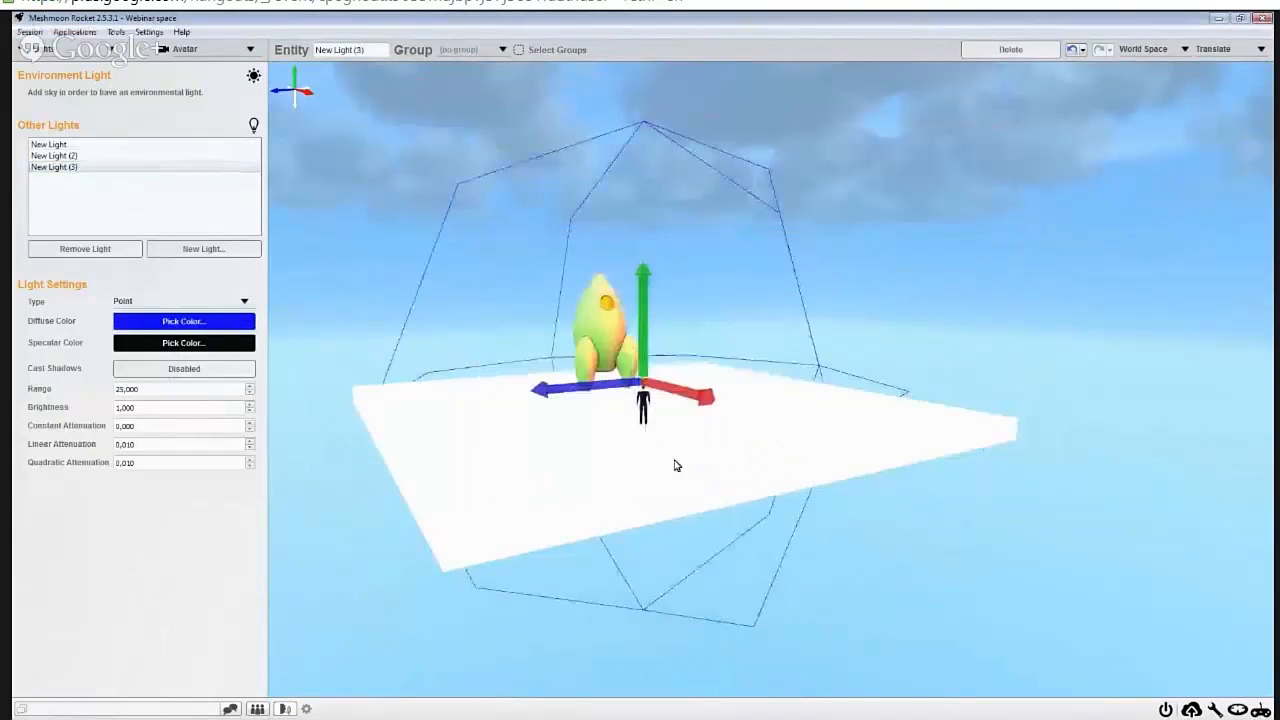
Step: Move the blue light across the platform and the green light beside the rocket
{"action": "right_click_drag", "start_coordinate": [612, 373], "coordinate": [540, 258]}
{"action": "left_click_drag", "start_coordinate": [563, 125], "coordinate": [846, 364]}
{"action": "left_click_drag", "start_coordinate": [836, 314], "coordinate": [509, 563]}
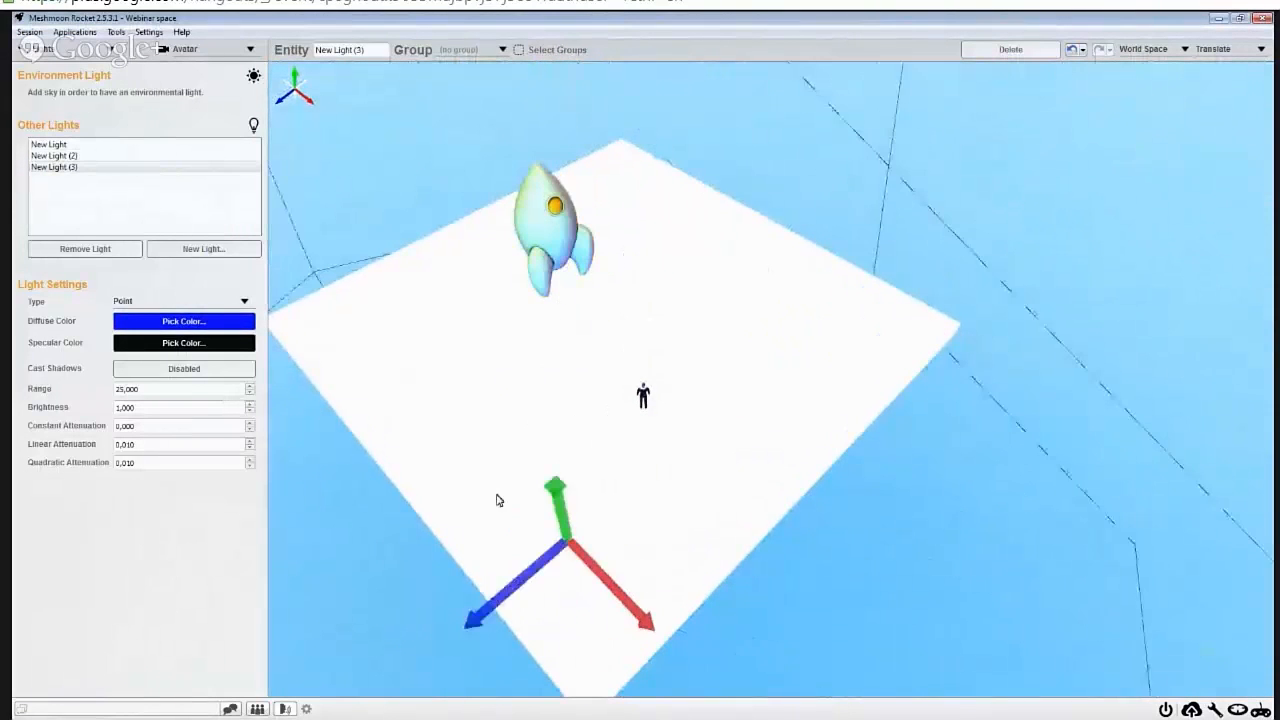
{"action": "left_click_drag", "start_coordinate": [591, 557], "coordinate": [543, 586]}
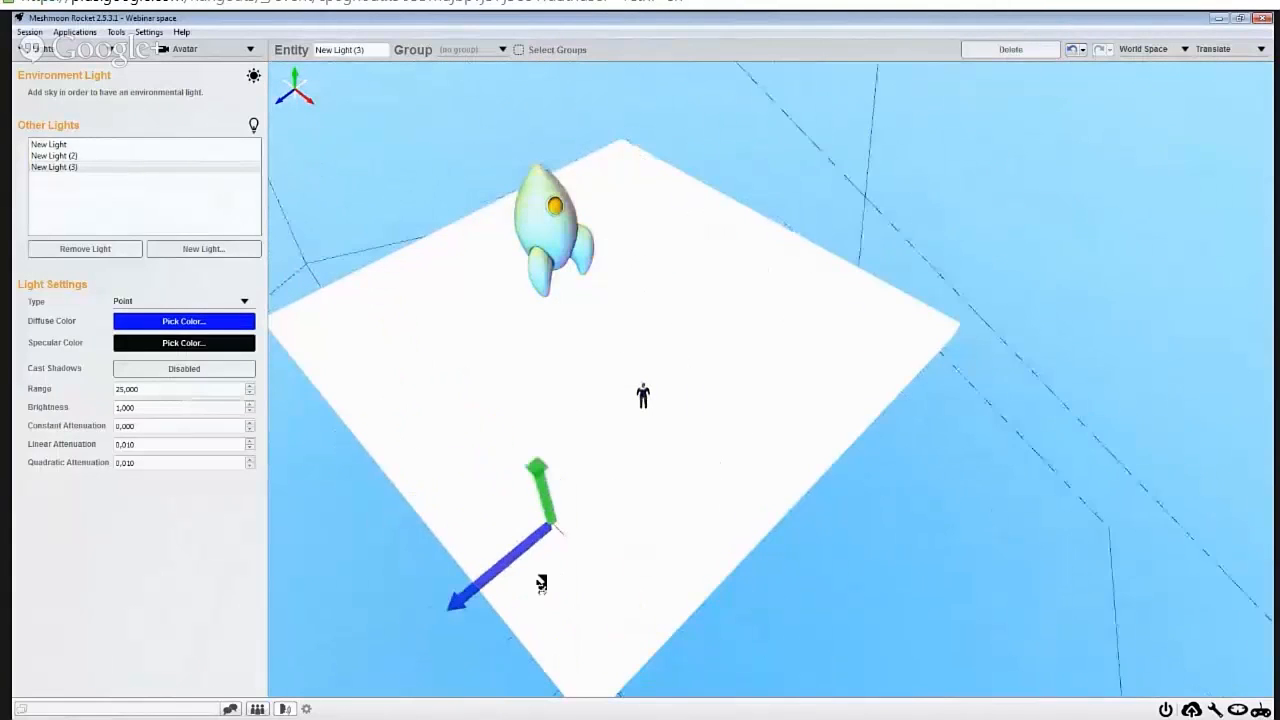
{"action": "left_click", "coordinate": [70, 155]}
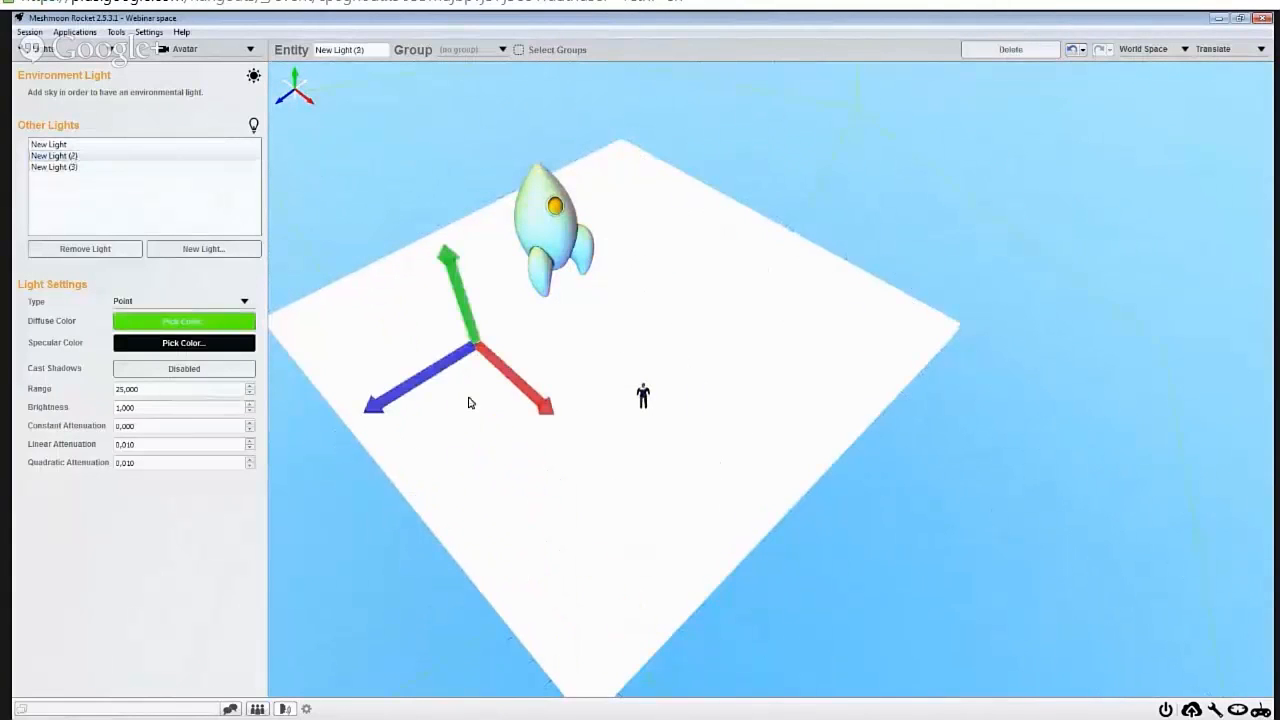
{"action": "left_click", "coordinate": [500, 349]}
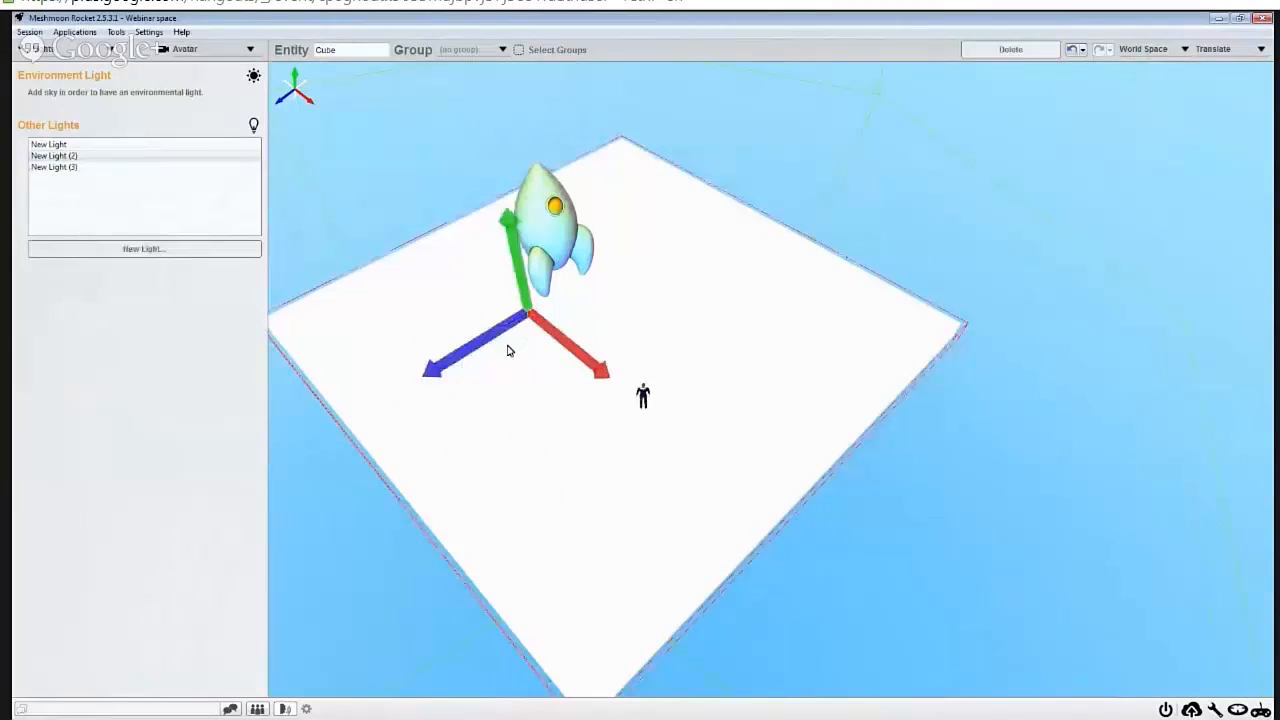
{"action": "left_click_drag", "start_coordinate": [516, 308], "coordinate": [455, 190]}
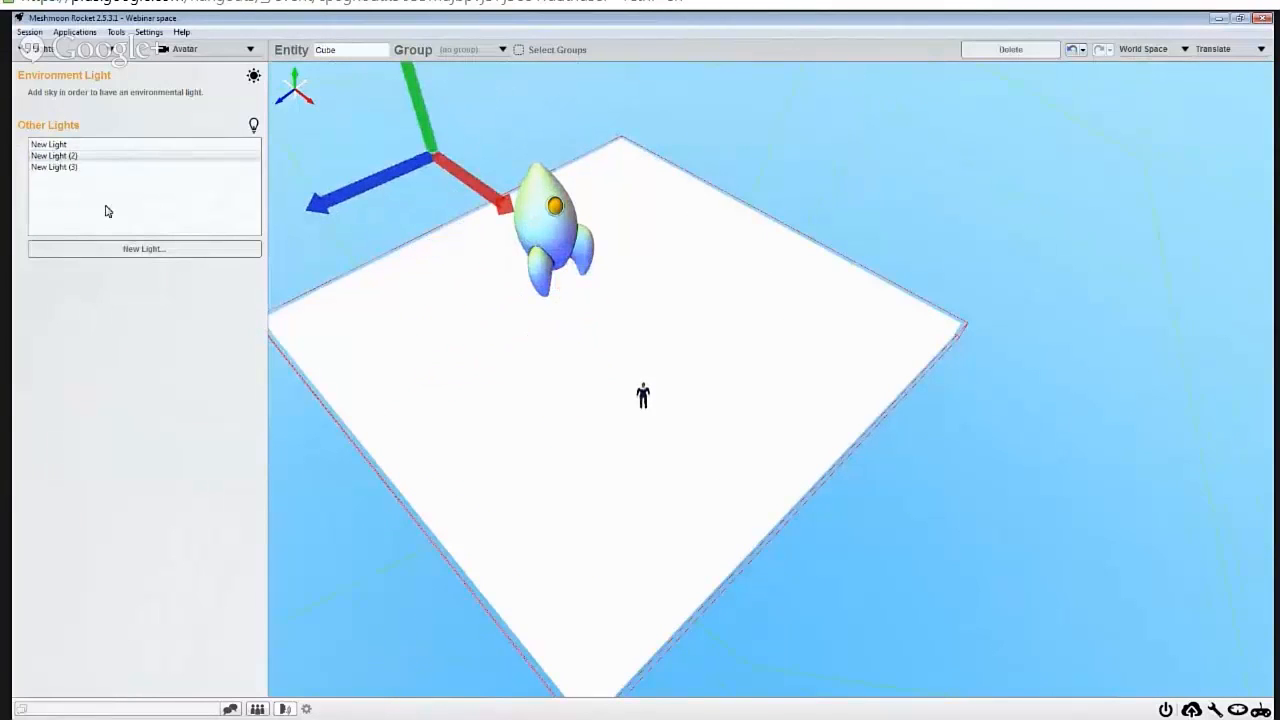
Step: Lower the orange New Light's brightness from 1,000 to 0,300
{"action": "left_click", "coordinate": [60, 145]}
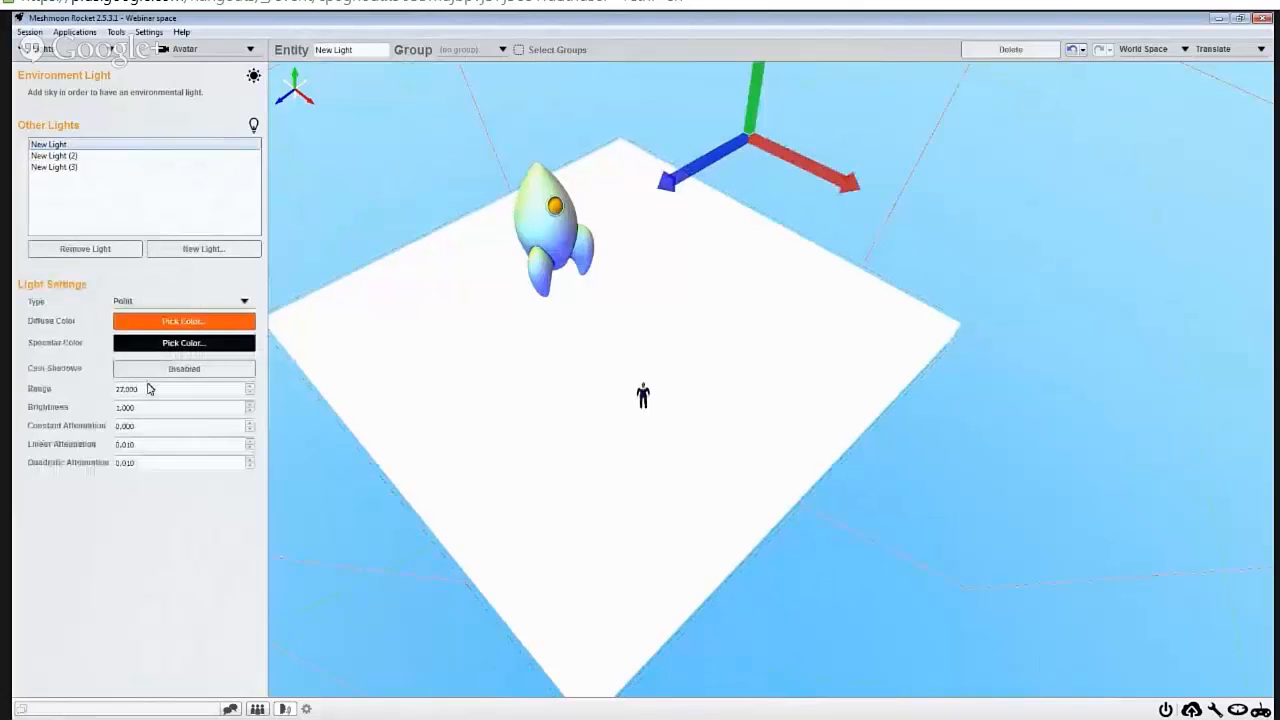
{"action": "left_click_drag", "start_coordinate": [149, 407], "coordinate": [55, 408]}
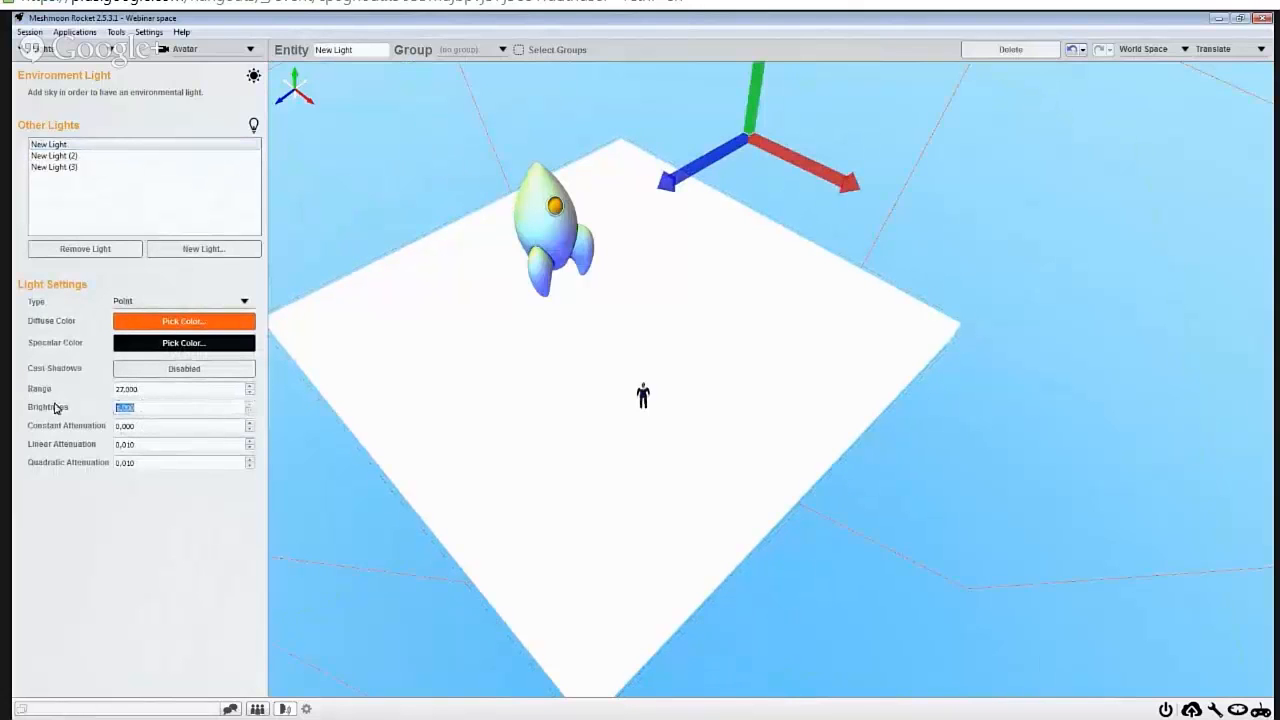
{"action": "type", "text": "0"}
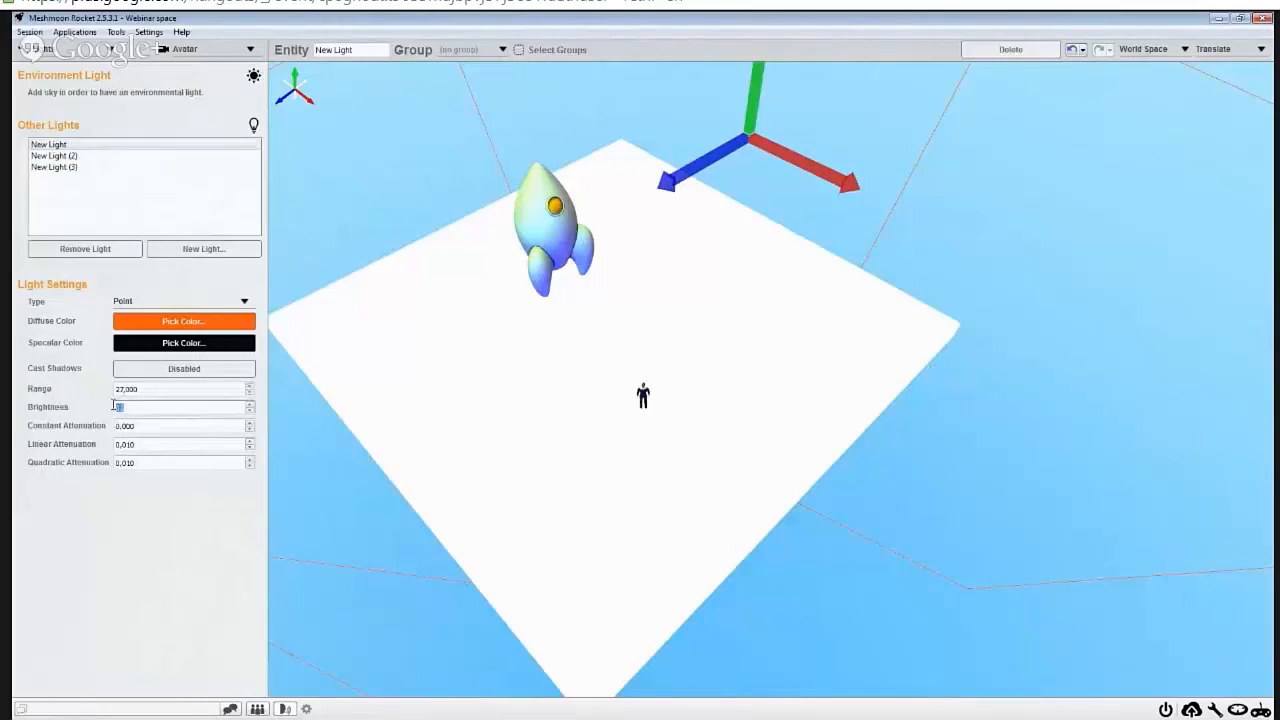
{"action": "left_click_drag", "start_coordinate": [150, 407], "coordinate": [80, 374]}
{"action": "left_click", "coordinate": [290, 299]}
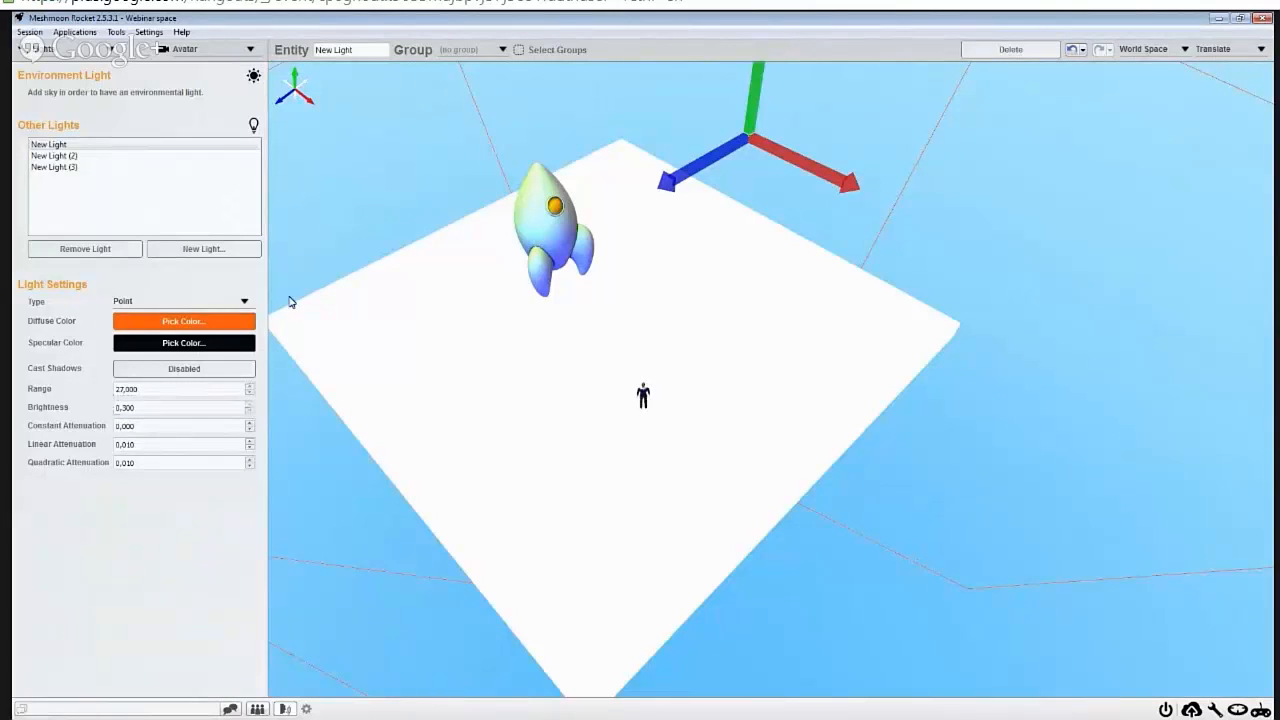
Step: Set the brightness of the green New Light (2) and blue New Light (3) to 0,3
{"action": "left_click", "coordinate": [71, 156]}
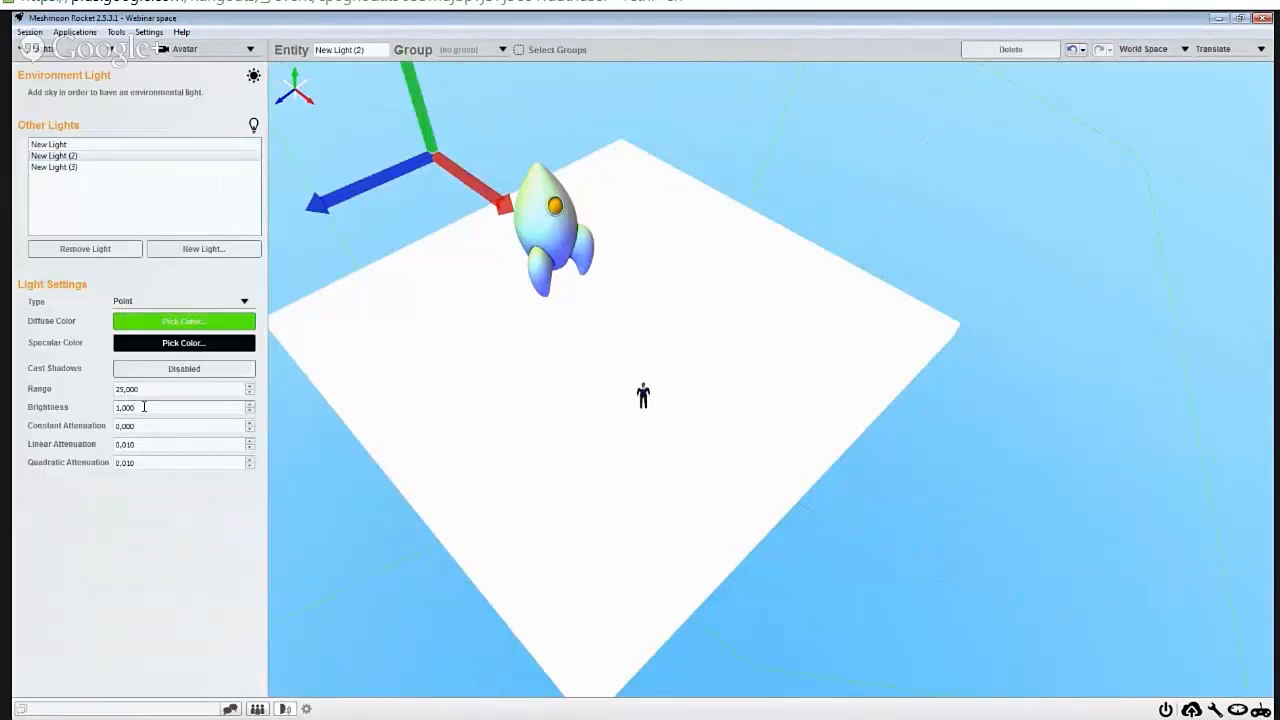
{"action": "left_click_drag", "start_coordinate": [144, 407], "coordinate": [66, 406]}
{"action": "type", "text": "0,3"}
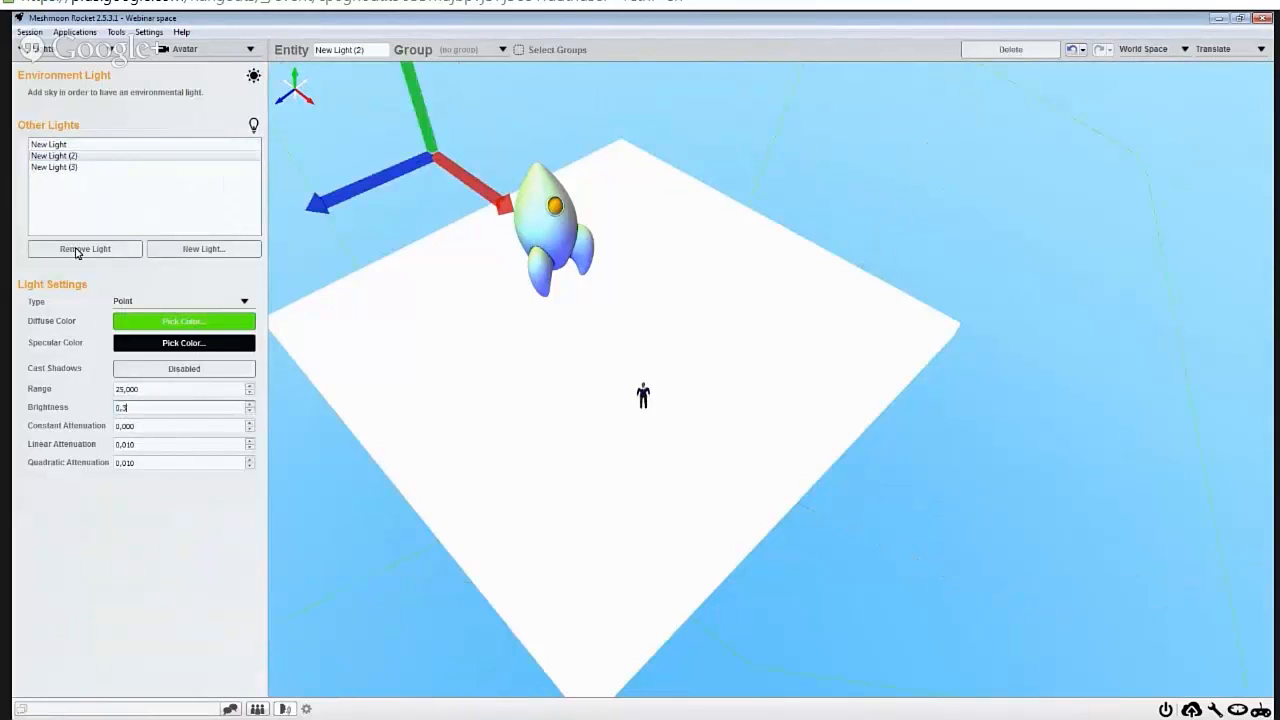
{"action": "left_click", "coordinate": [67, 168]}
{"action": "left_click_drag", "start_coordinate": [163, 408], "coordinate": [70, 400]}
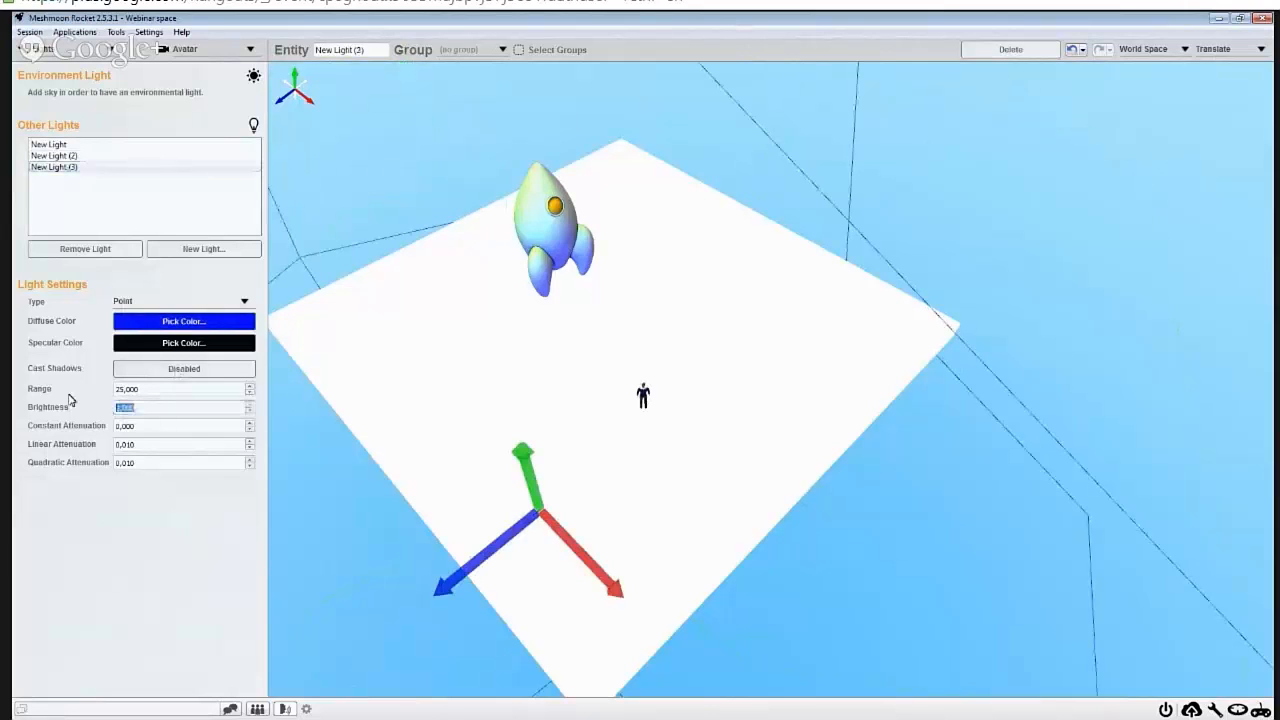
{"action": "type", "text": "0,3"}
{"action": "left_click", "coordinate": [76, 158]}
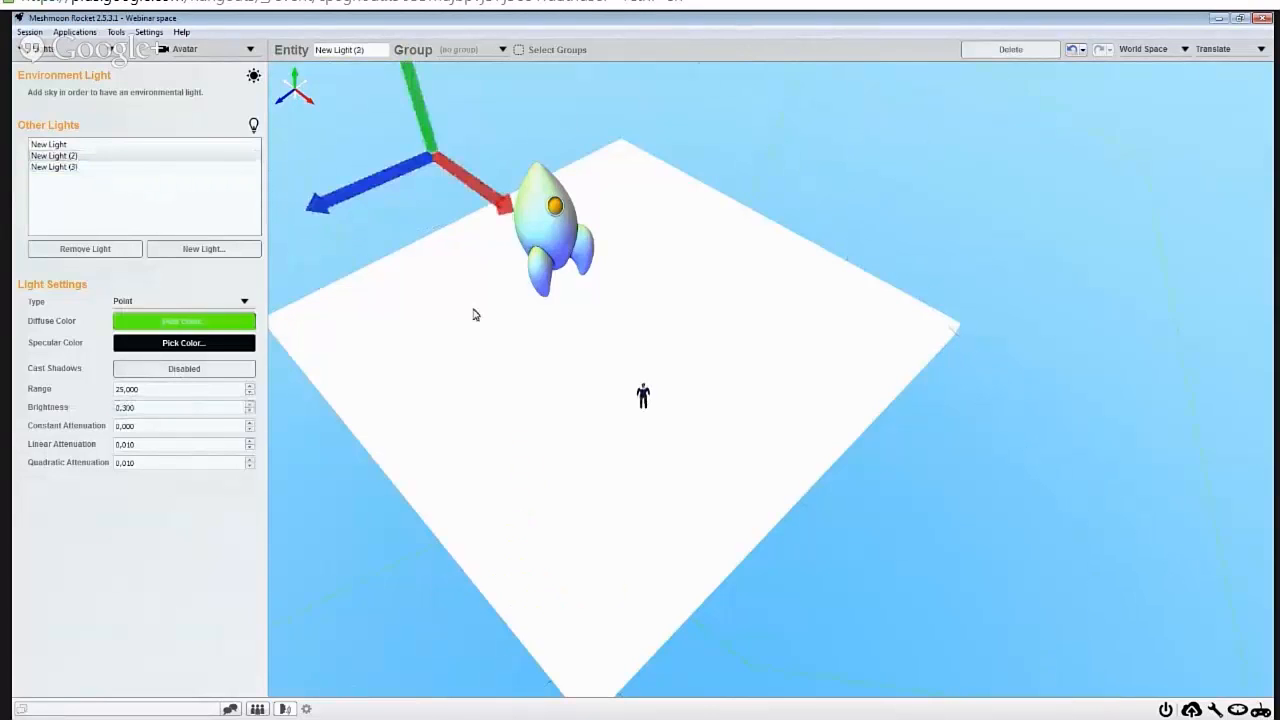
{"action": "right_click_drag", "start_coordinate": [475, 310], "coordinate": [440, 205]}
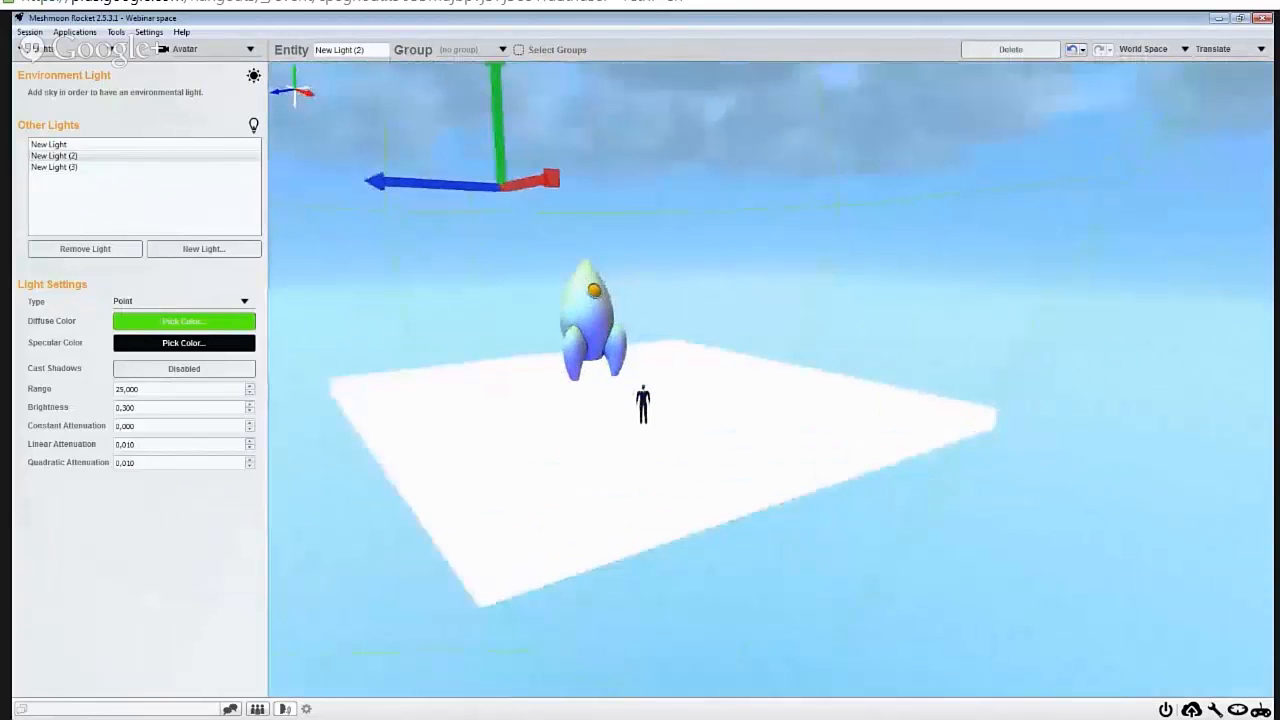
{"action": "scroll", "coordinate": [566, 330], "scroll_direction": "up", "scroll_amount": 2}
{"action": "scroll", "coordinate": [600, 392], "scroll_direction": "up", "scroll_amount": 4}
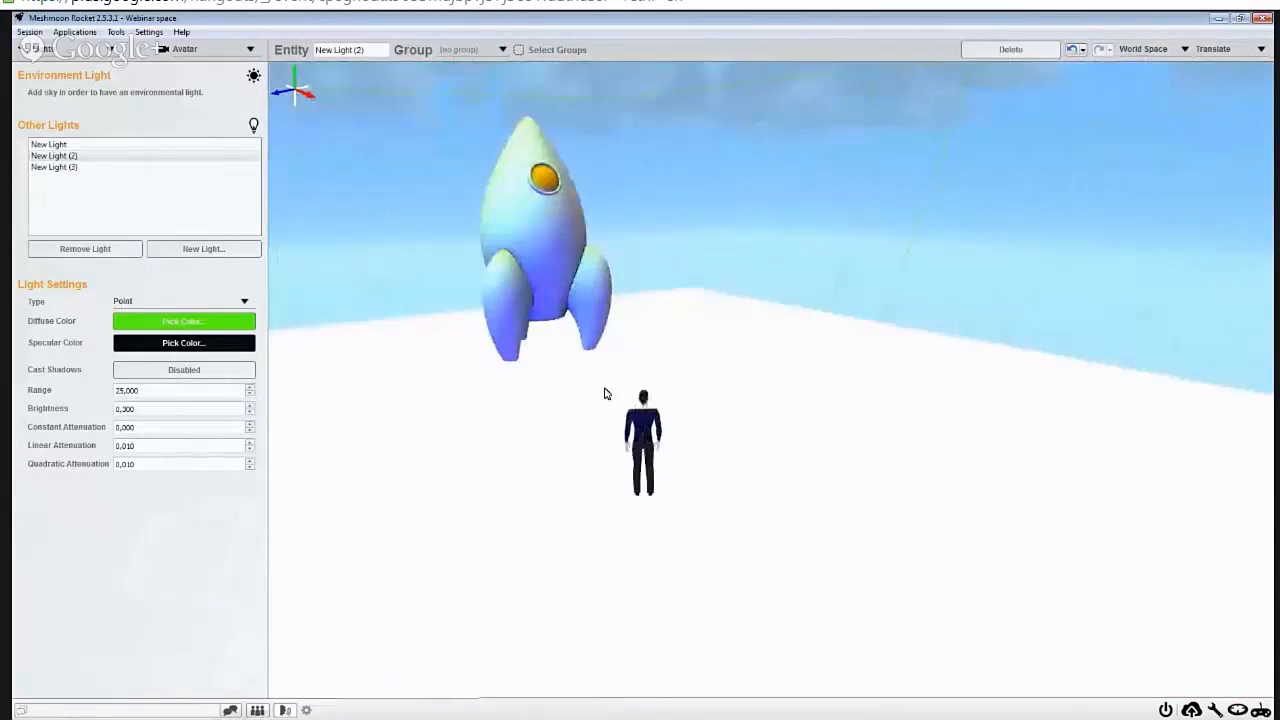
{"action": "right_click_drag", "start_coordinate": [595, 392], "coordinate": [565, 345]}
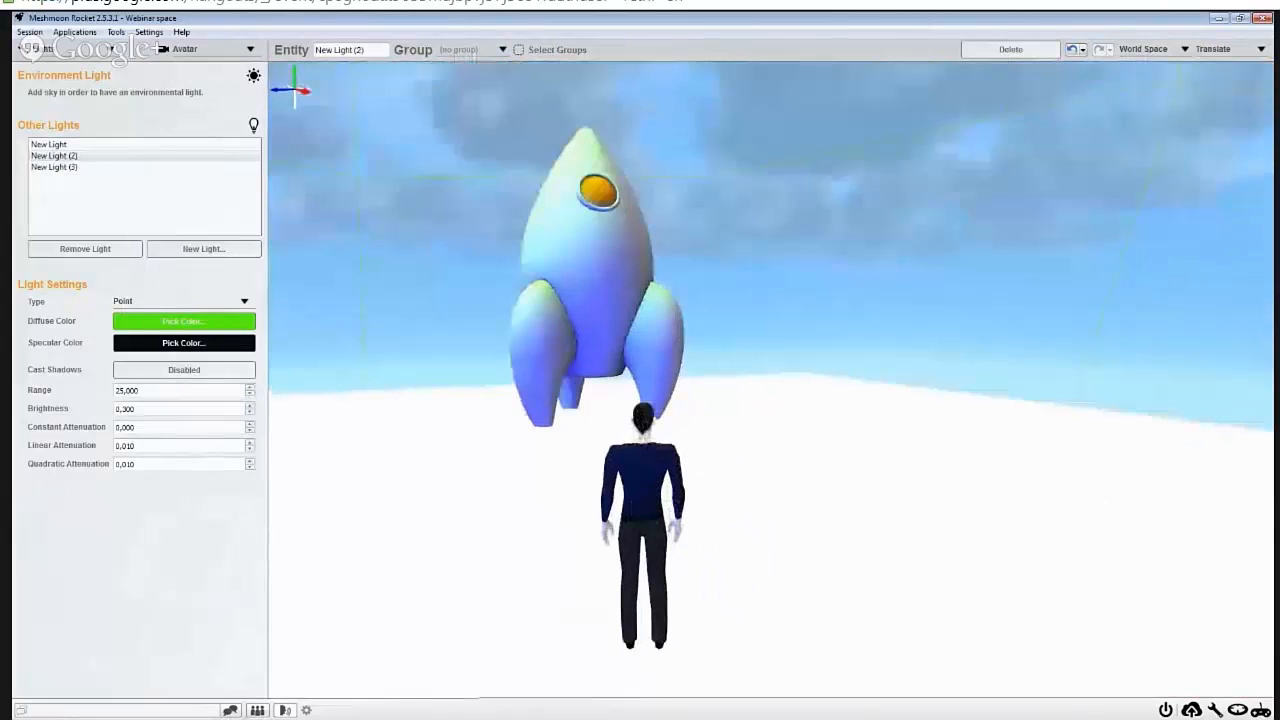
{"action": "scroll", "coordinate": [577, 408], "scroll_direction": "down", "scroll_amount": 2}
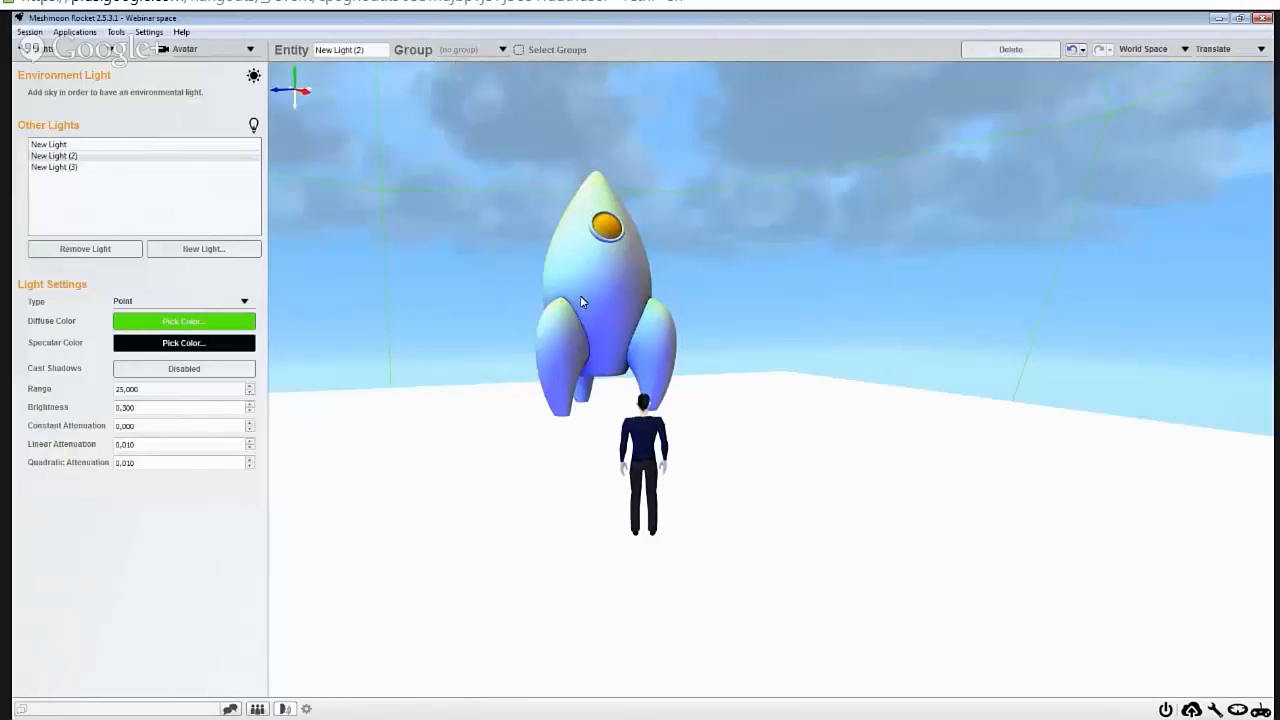
{"action": "right_click_drag", "start_coordinate": [581, 297], "coordinate": [480, 297]}
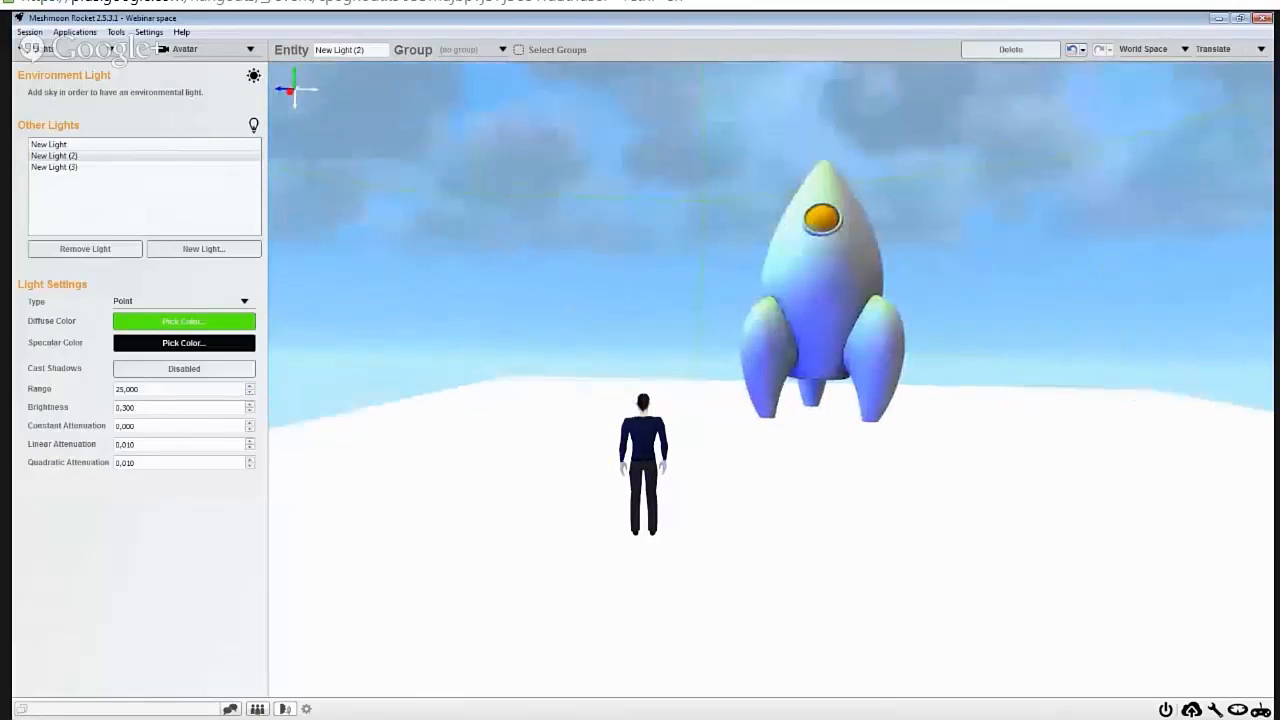
{"action": "right_click_drag", "start_coordinate": [596, 306], "coordinate": [634, 297]}
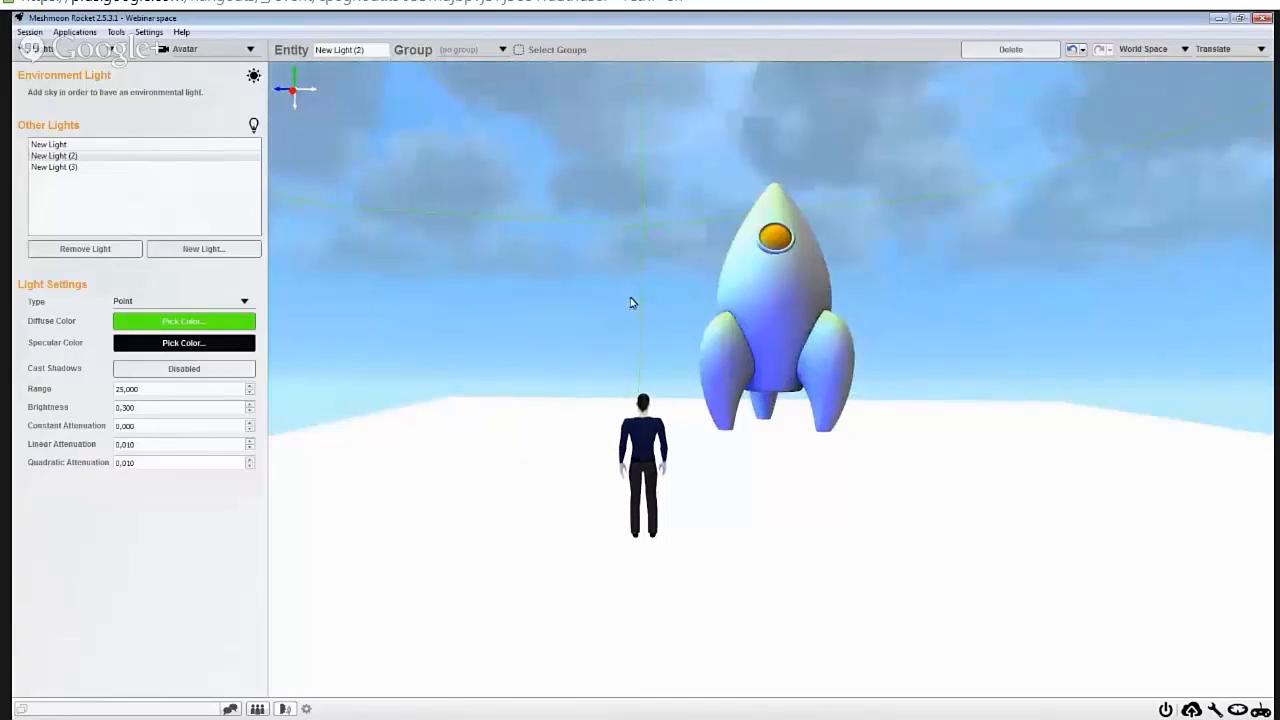
{"action": "right_click_drag", "start_coordinate": [657, 326], "coordinate": [380, 326]}
{"action": "right_click_drag", "start_coordinate": [770, 380], "coordinate": [709, 366]}
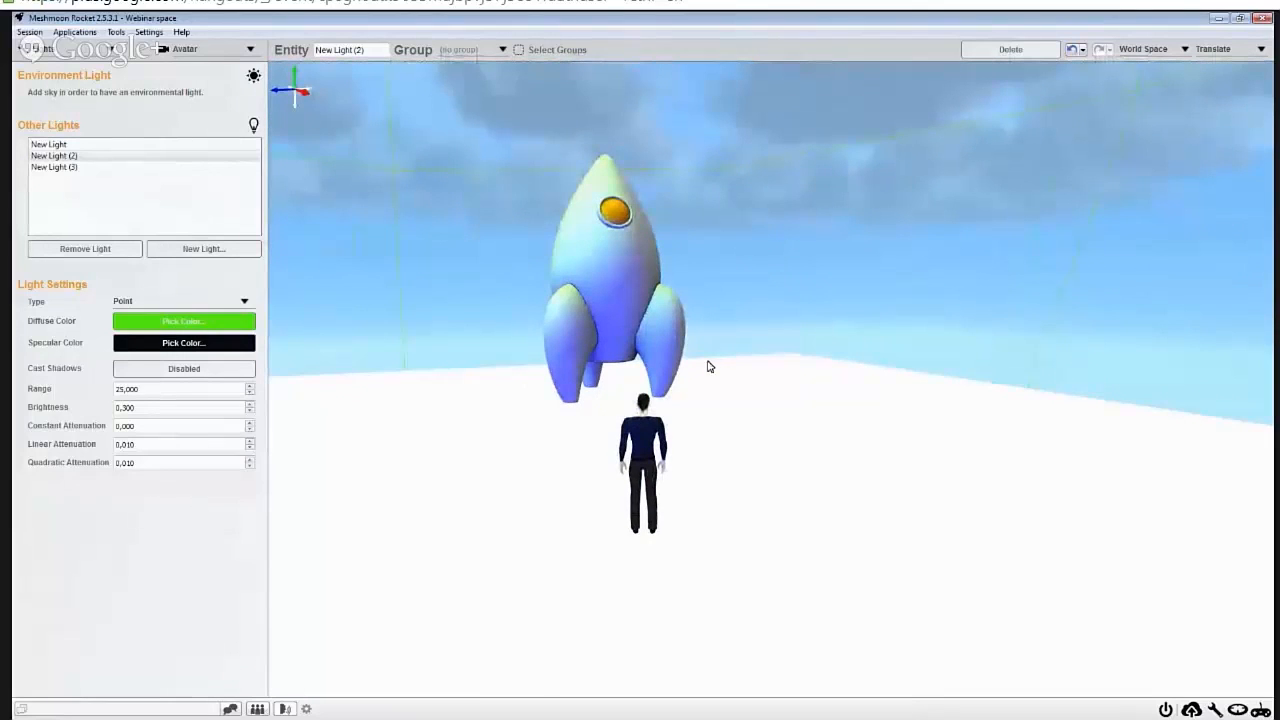